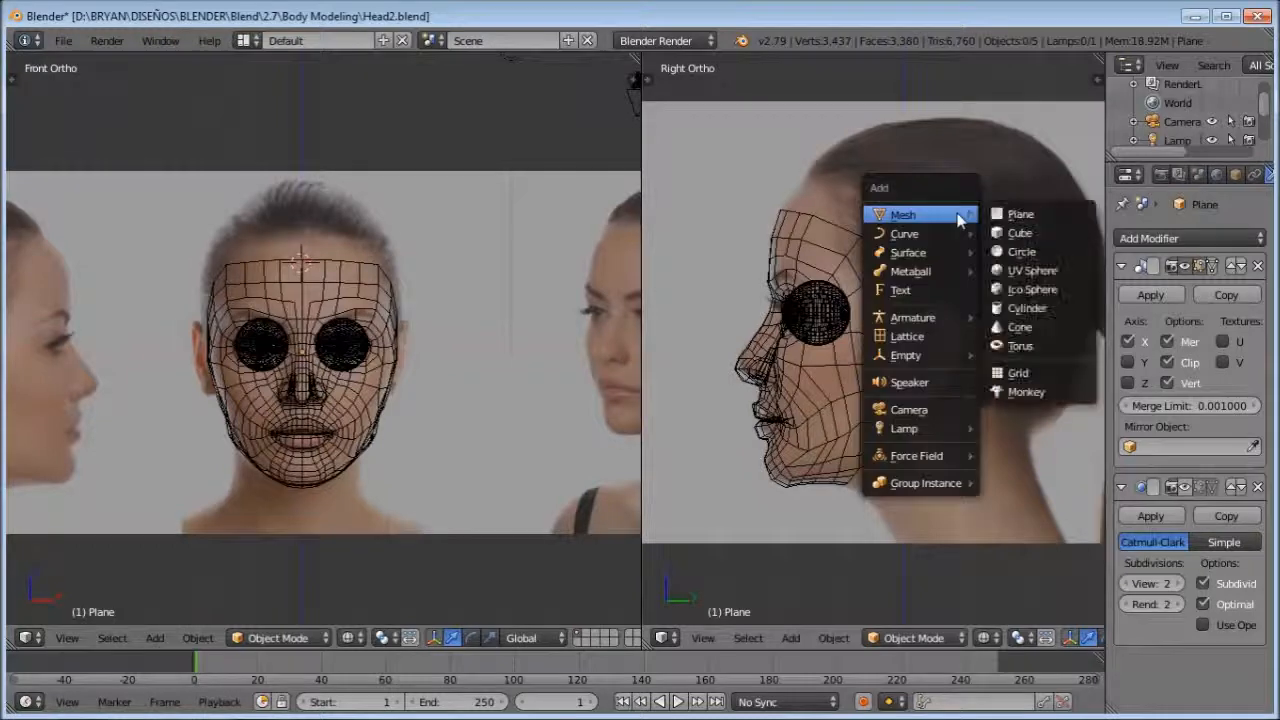
Step: Add a UV sphere with 16 segments and 10 rings for the cranium
{"action": "left_click", "coordinate": [1030, 272]}
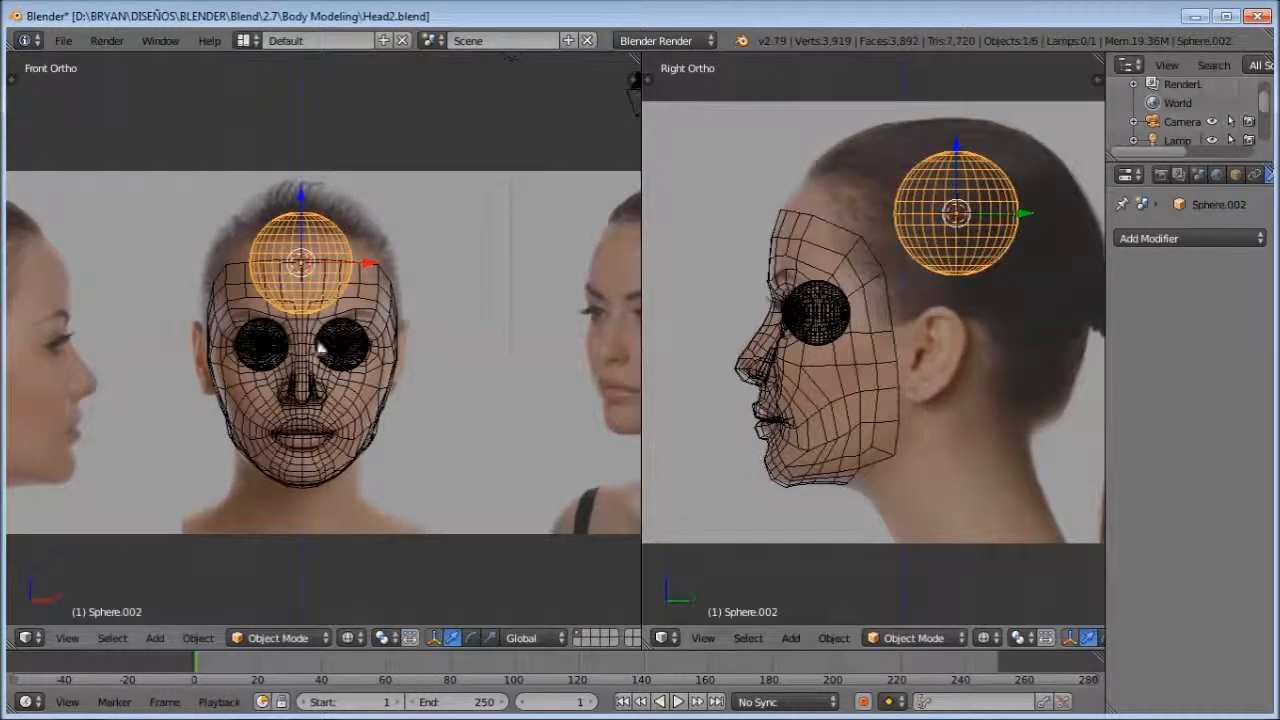
{"action": "key", "text": "t"}
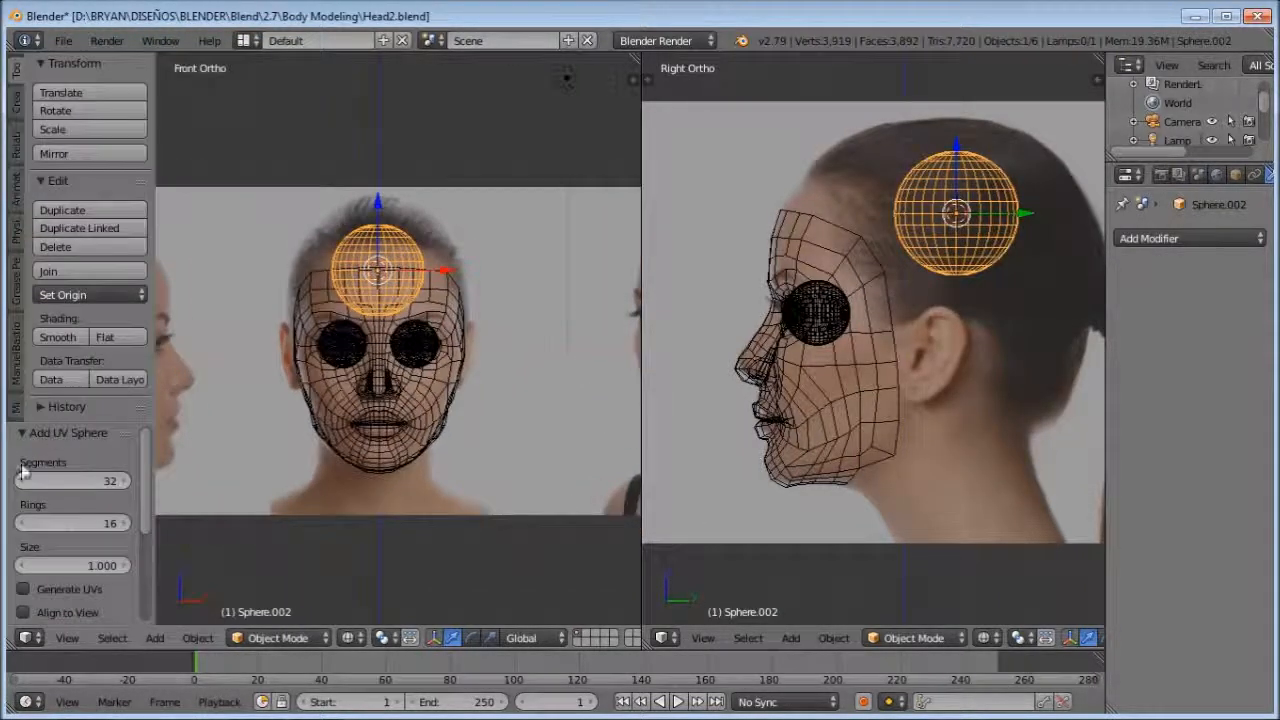
{"action": "key", "text": "Return"}
{"action": "scroll", "coordinate": [353, 279], "scroll_direction": "up", "scroll_amount": 1}
{"action": "type", "text": "12"}
{"action": "key", "text": "Return"}
{"action": "scroll", "coordinate": [315, 297], "scroll_direction": "up", "scroll_amount": 1}
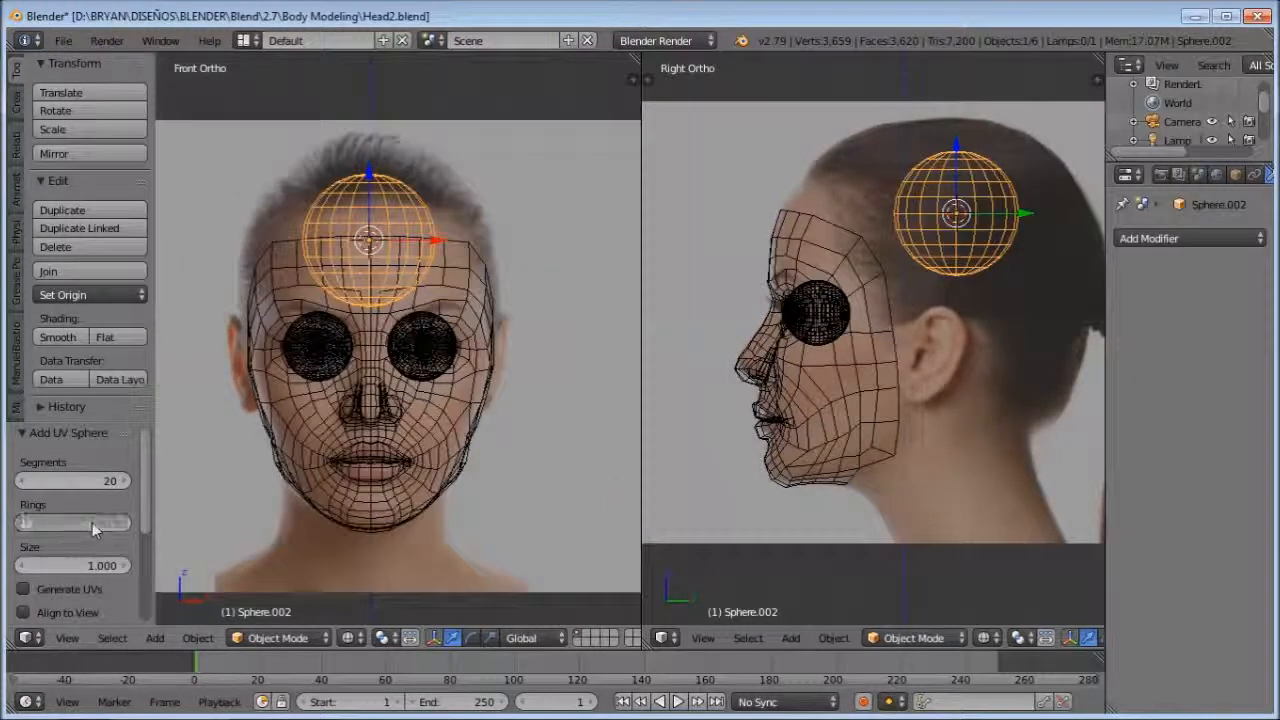
{"action": "left_click_drag", "start_coordinate": [88, 523], "coordinate": [101, 515]}
{"action": "type", "text": "16"}
{"action": "key", "text": "Return"}
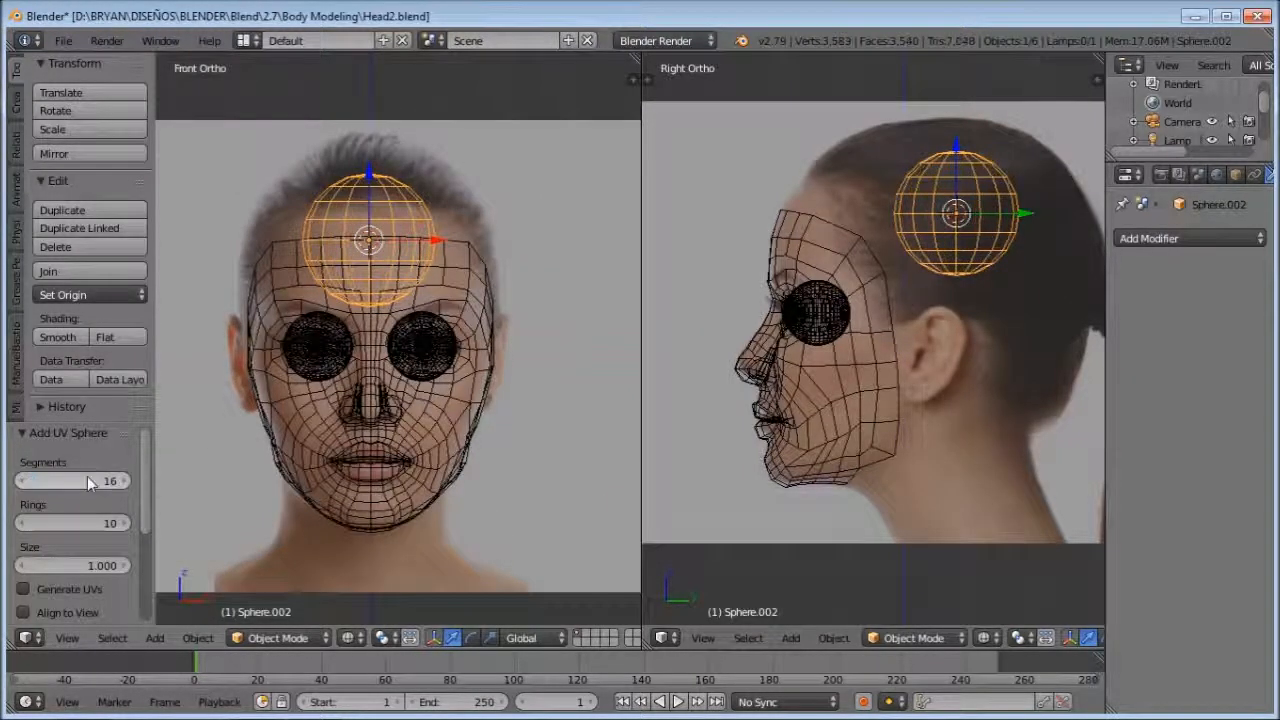
{"action": "key", "text": "t"}
{"action": "scroll", "coordinate": [406, 263], "scroll_direction": "up", "scroll_amount": 1}
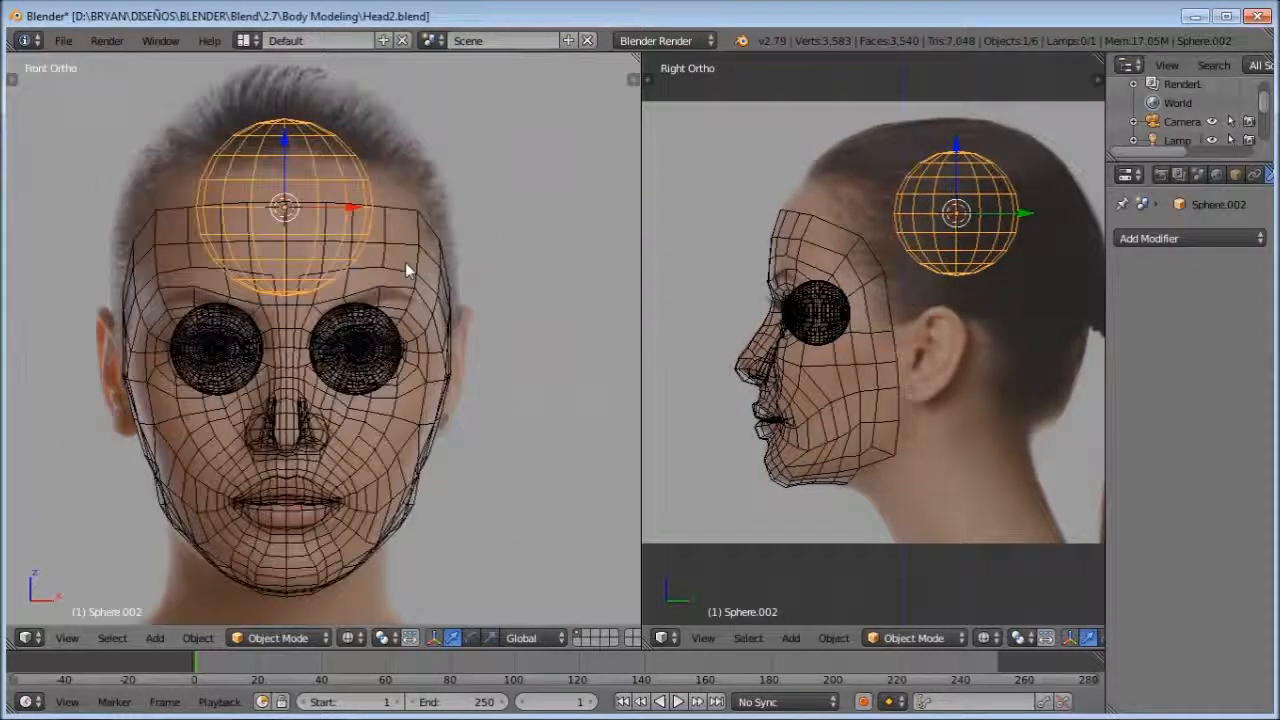
Step: Rotate the sphere 90°, scale it to about 2.14, and place it over the cranium in the side view
{"action": "type", "text": "r90"}
{"action": "key", "text": "Return"}
{"action": "key", "text": "s"}
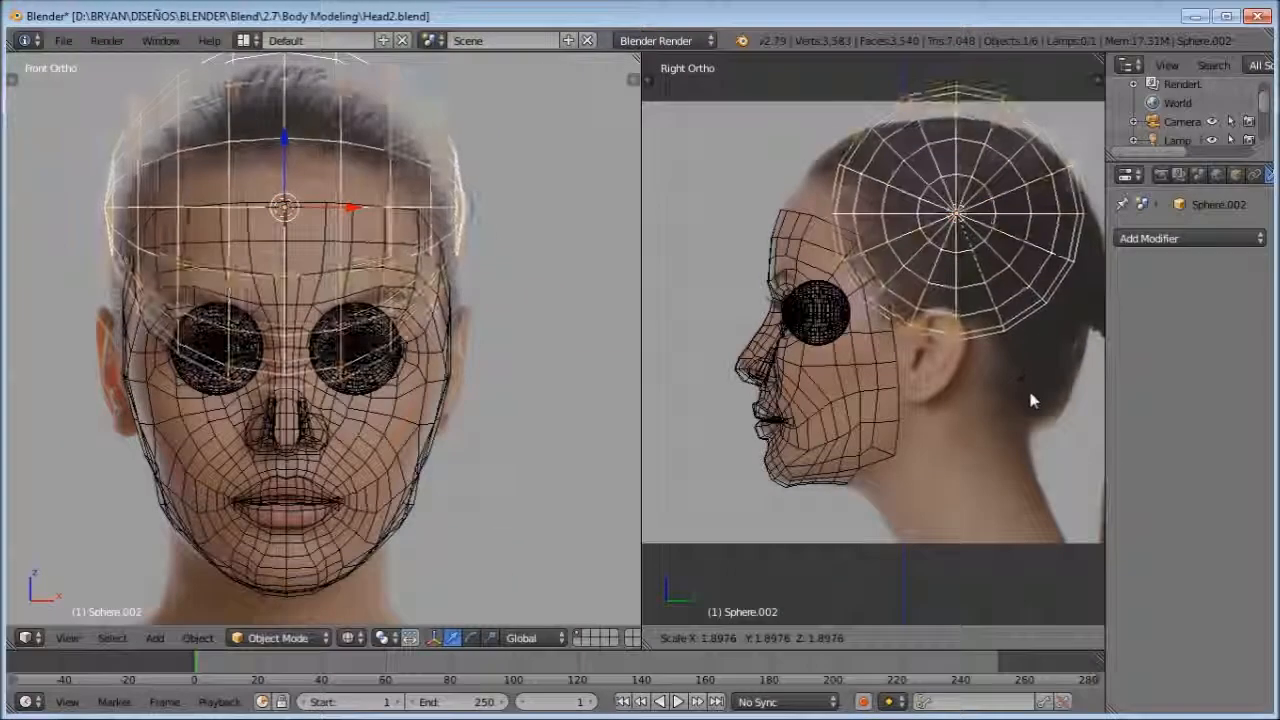
{"action": "left_click", "coordinate": [1031, 345]}
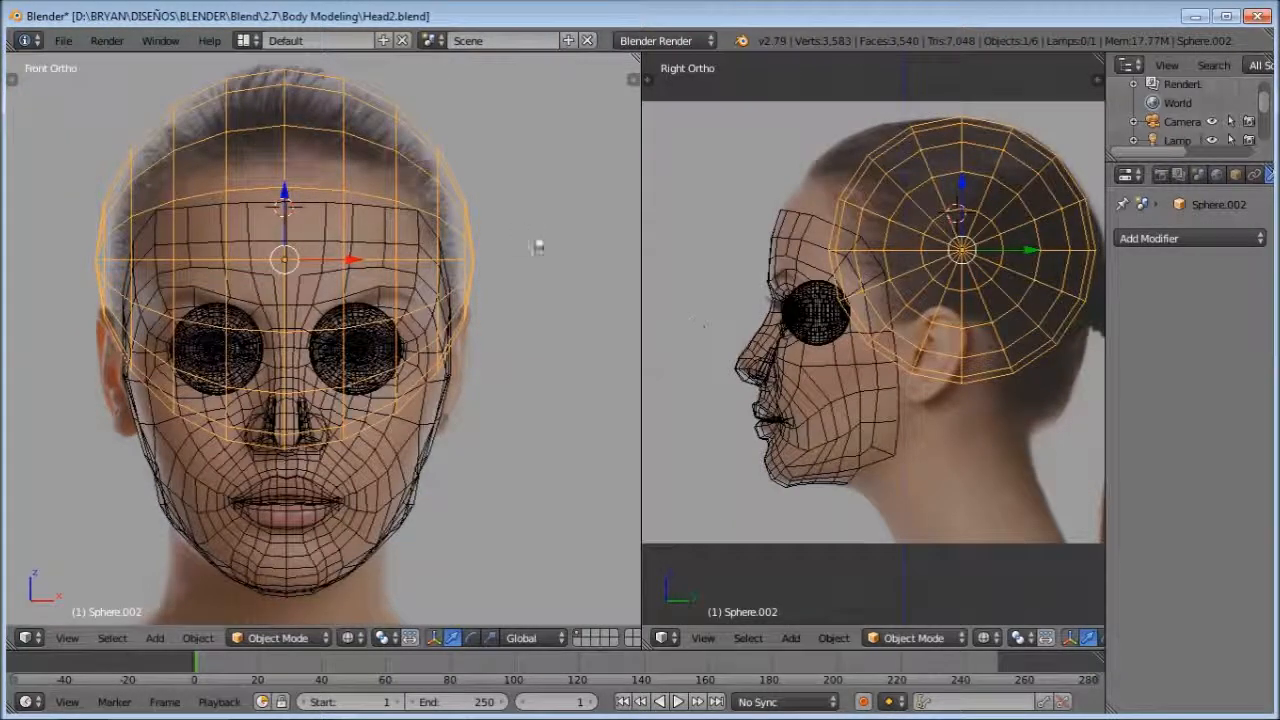
Step: Narrow the sphere along X to match the head's width in the front reference, and compare it in solid shading
{"action": "key", "text": "s"}
{"action": "key", "text": "x"}
{"action": "left_click", "coordinate": [498, 251]}
{"action": "key", "text": "g"}
{"action": "right_click", "coordinate": [498, 258]}
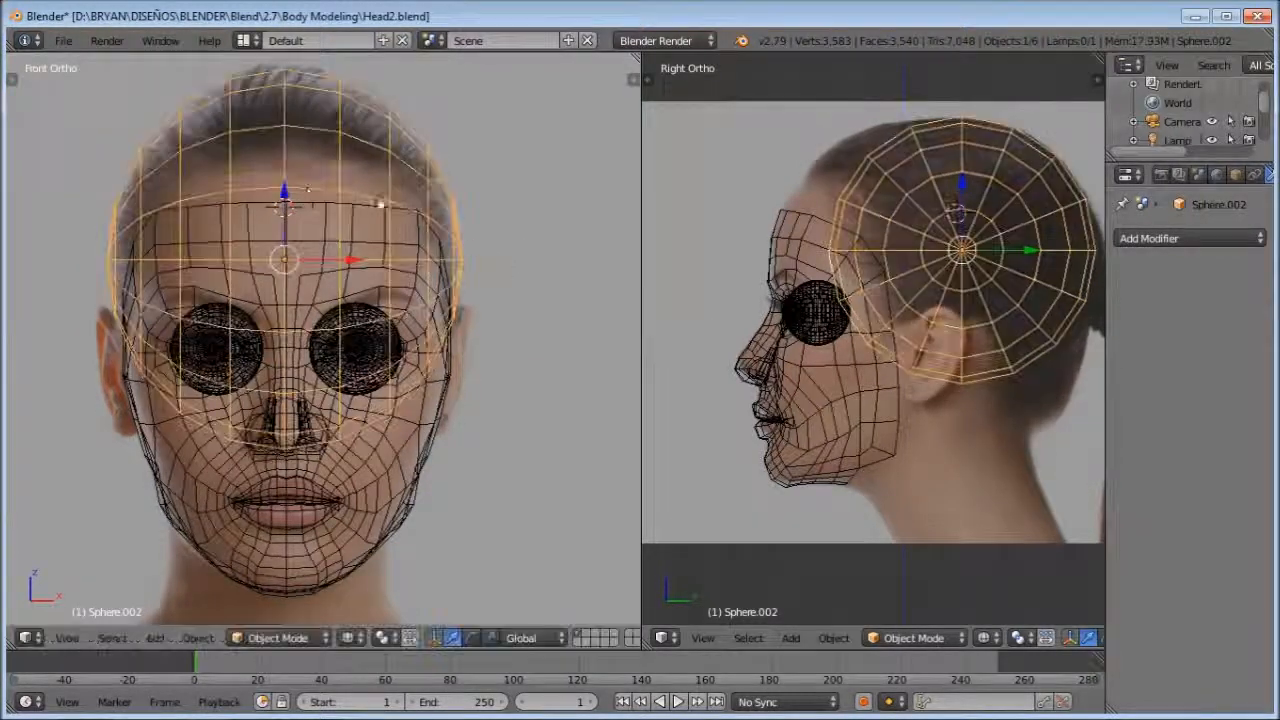
{"action": "key", "text": "z"}
{"action": "key", "text": "z"}
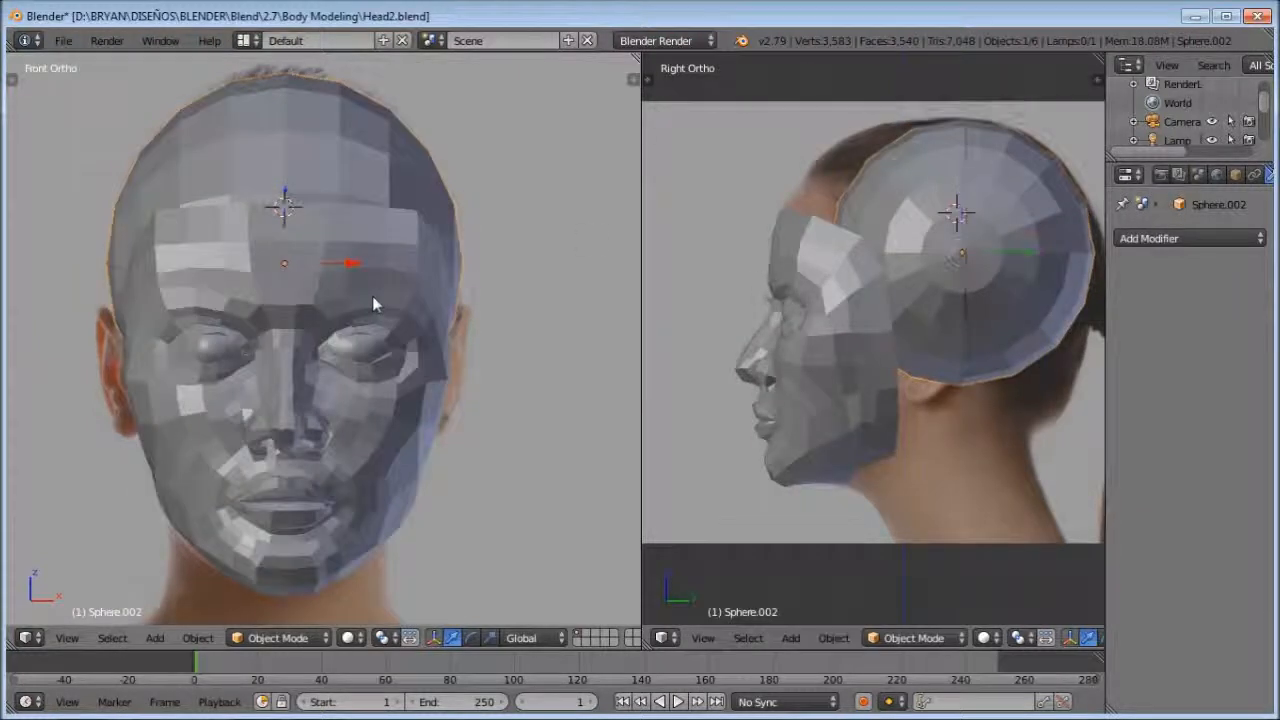
Step: Delete the sphere's lower front vertices between the face mask and the ear in the wireframe side view
{"action": "key", "text": "z"}
{"action": "key", "text": "Tab"}
{"action": "key", "text": "a"}
{"action": "key", "text": "ctrl+Tab"}
{"action": "left_click", "coordinate": [936, 267]}
{"action": "left_click_drag", "start_coordinate": [818, 232], "coordinate": [900, 358]}
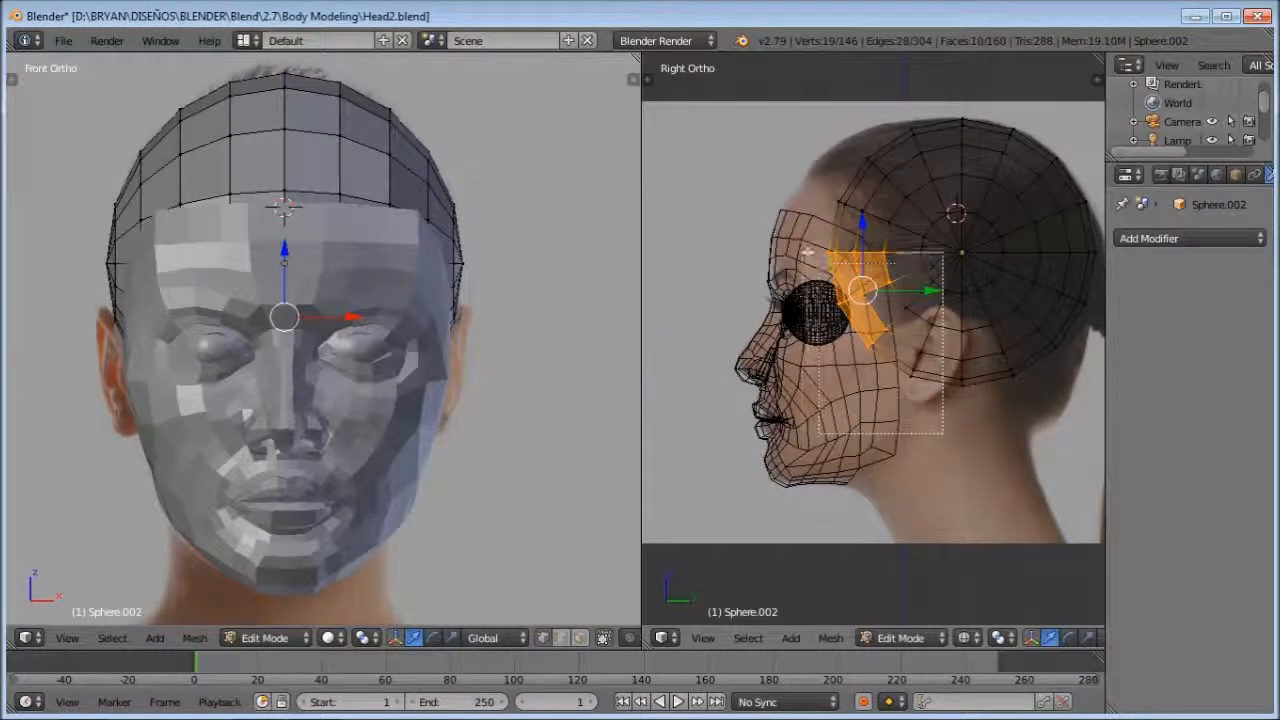
{"action": "left_click_drag", "start_coordinate": [810, 252], "coordinate": [810, 252]}
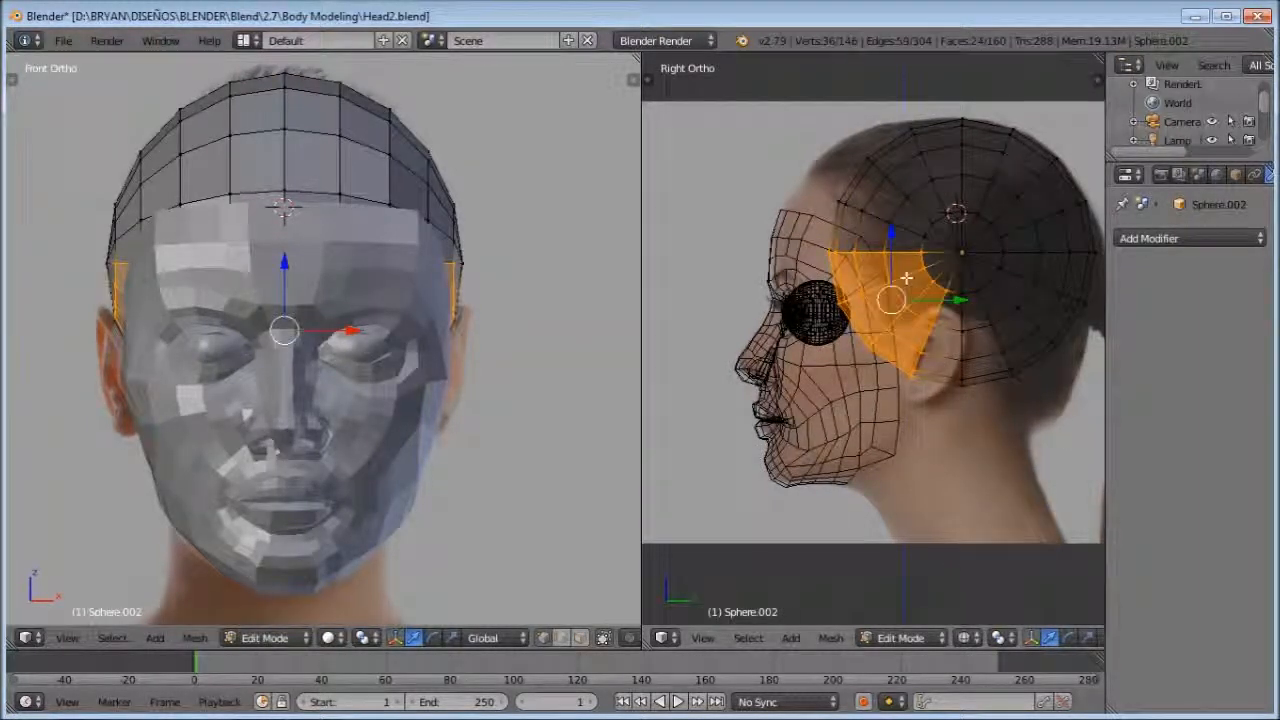
{"action": "key", "text": "x"}
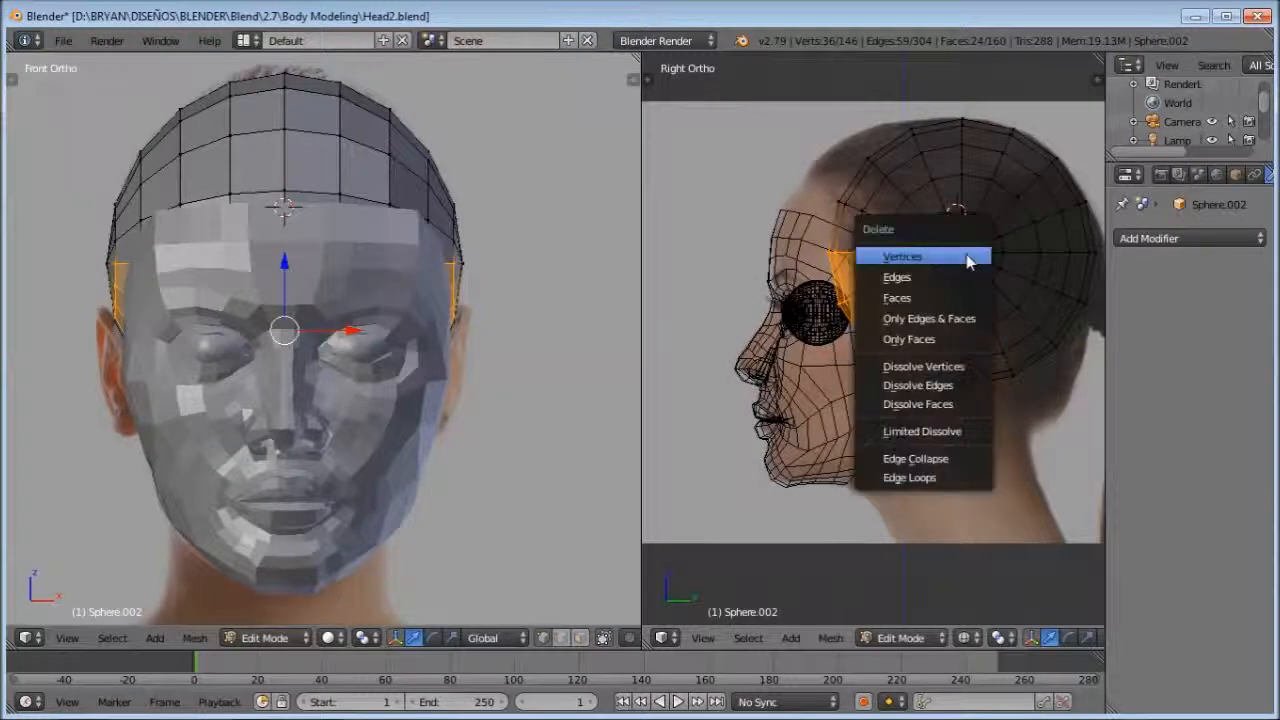
{"action": "left_click", "coordinate": [969, 258]}
Step: Delete the two pole vertices to open the sides of the sphere, then return to Object Mode
{"action": "middle_click_drag", "start_coordinate": [1000, 275], "coordinate": [948, 292], "text": "shift"}
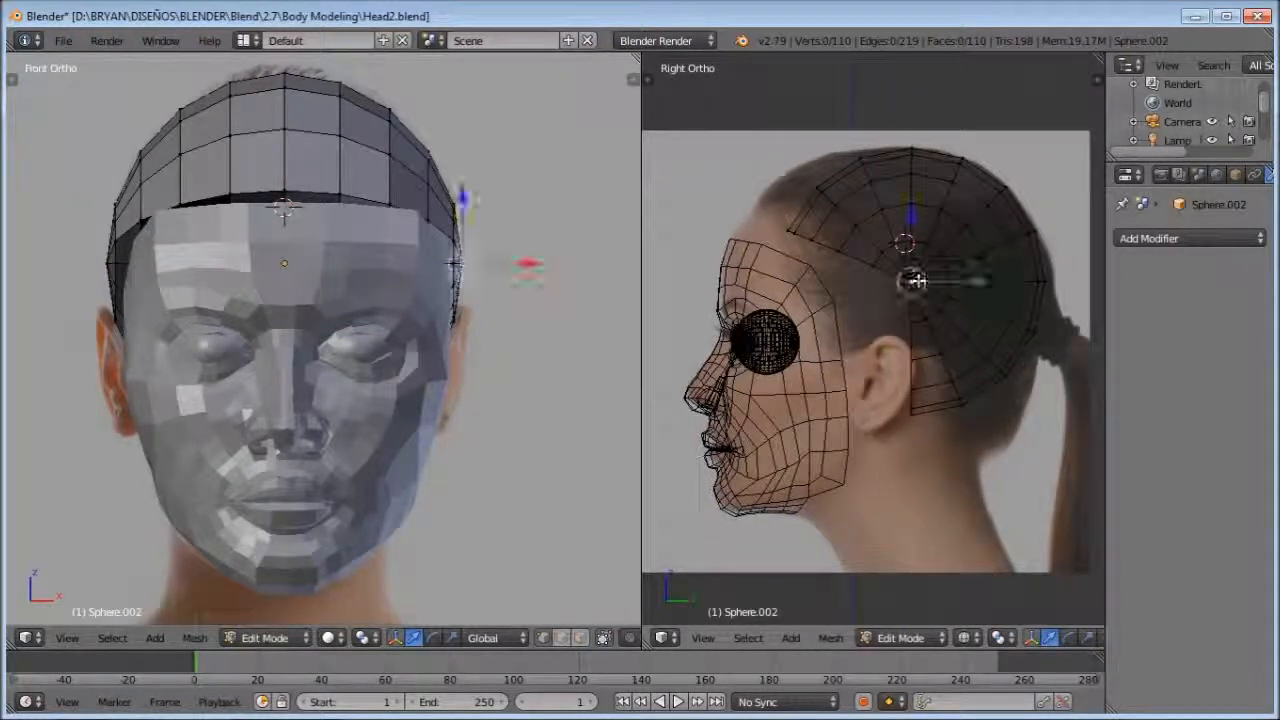
{"action": "key", "text": "x"}
{"action": "left_click", "coordinate": [946, 277]}
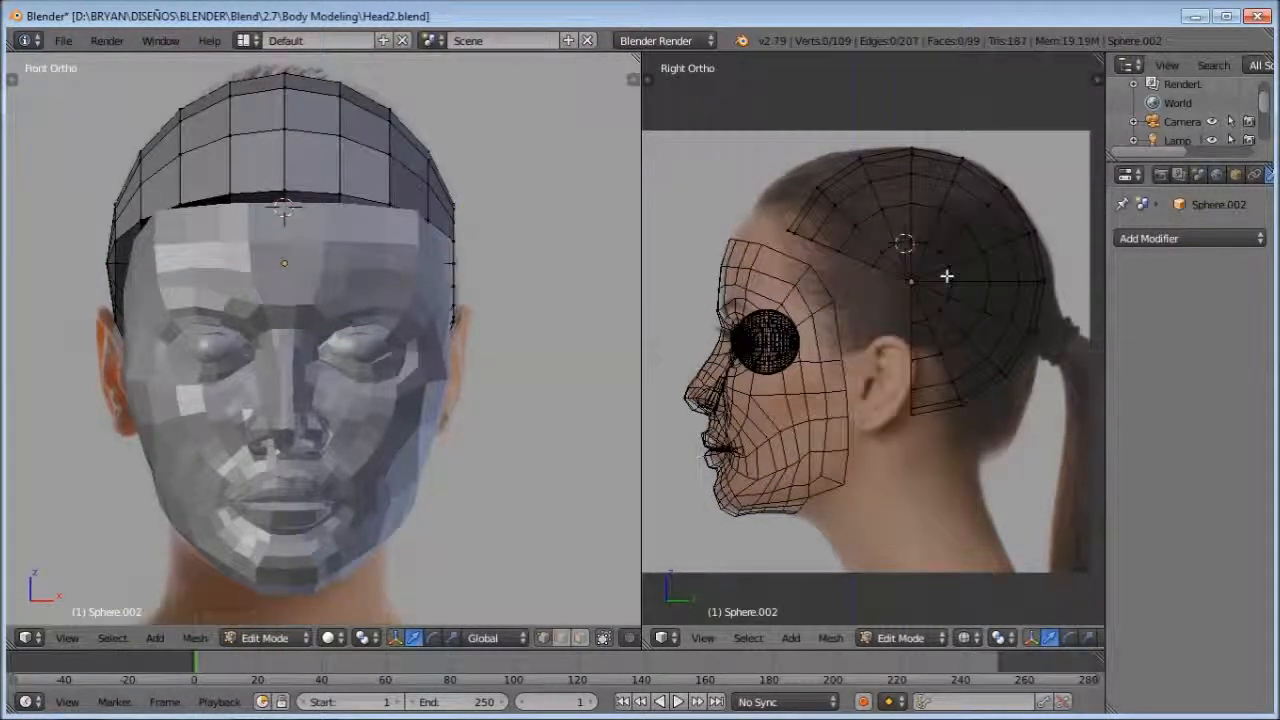
{"action": "right_click", "coordinate": [904, 284]}
{"action": "key", "text": "x"}
{"action": "left_click", "coordinate": [910, 278]}
{"action": "key", "text": "z"}
{"action": "key", "text": "z"}
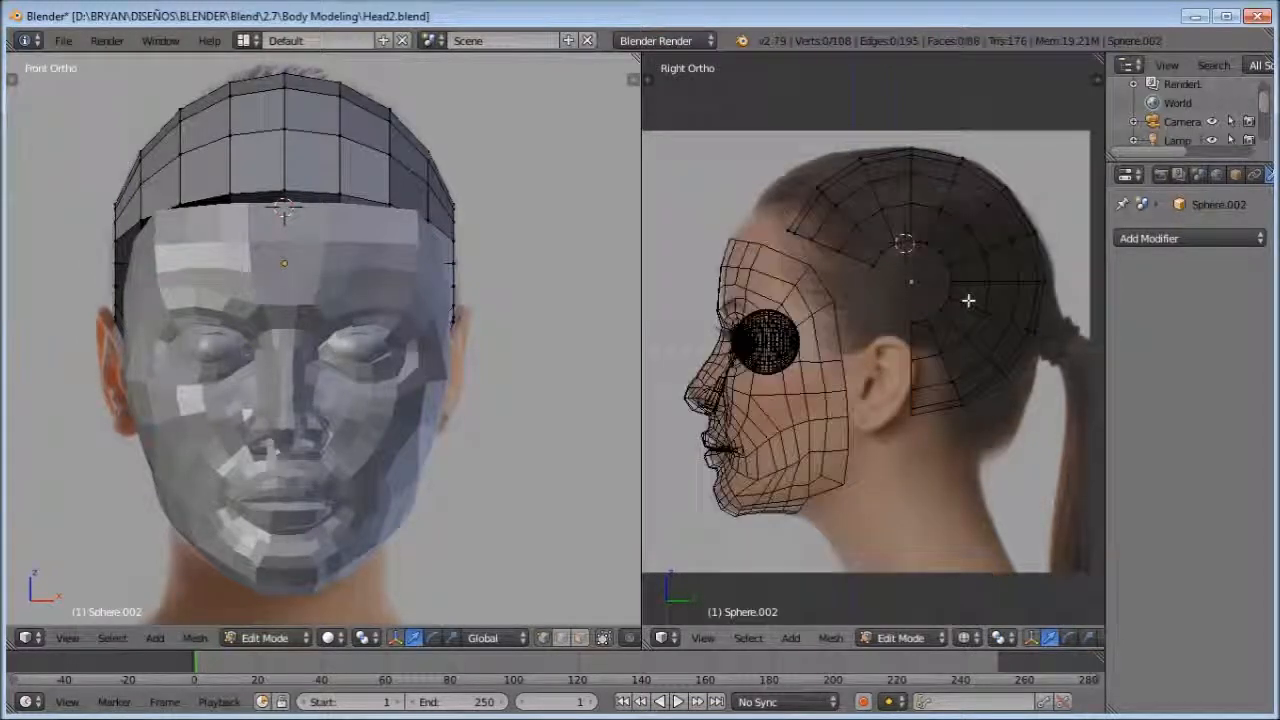
{"action": "key", "text": "Tab"}
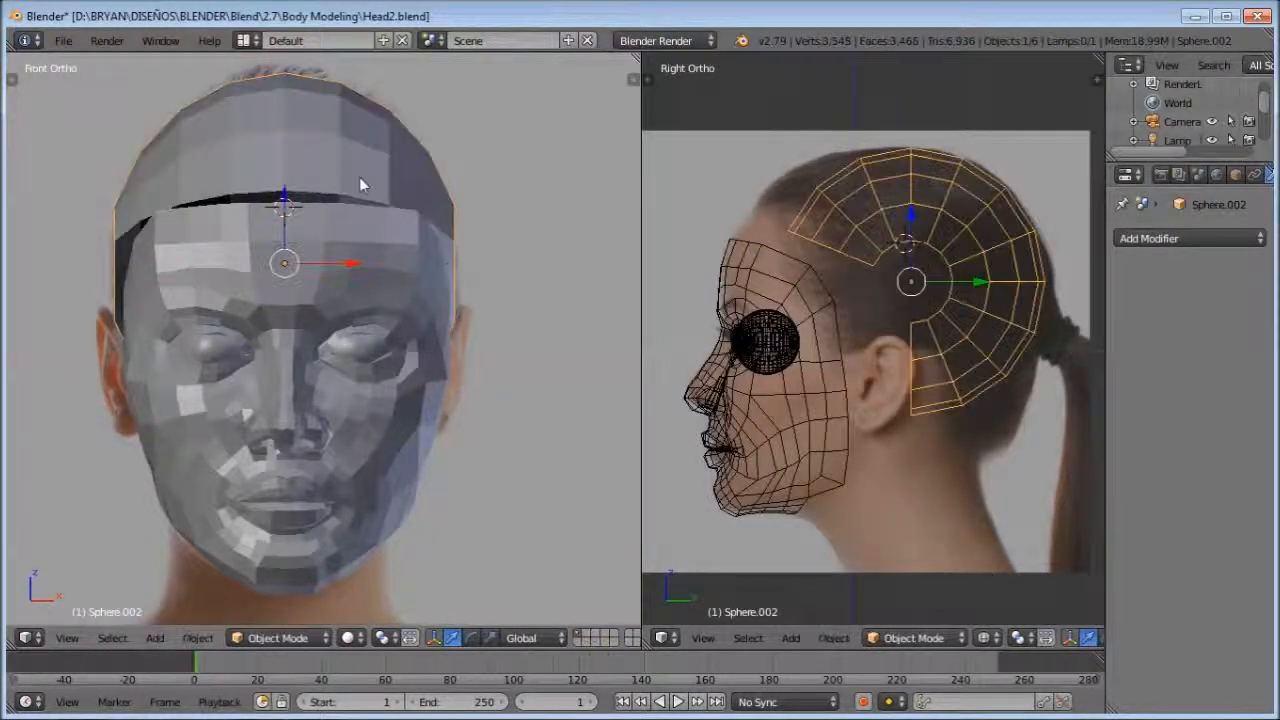
Step: Check the sphere's X location, then delete the vertices of its negative-X half
{"action": "key", "text": "n"}
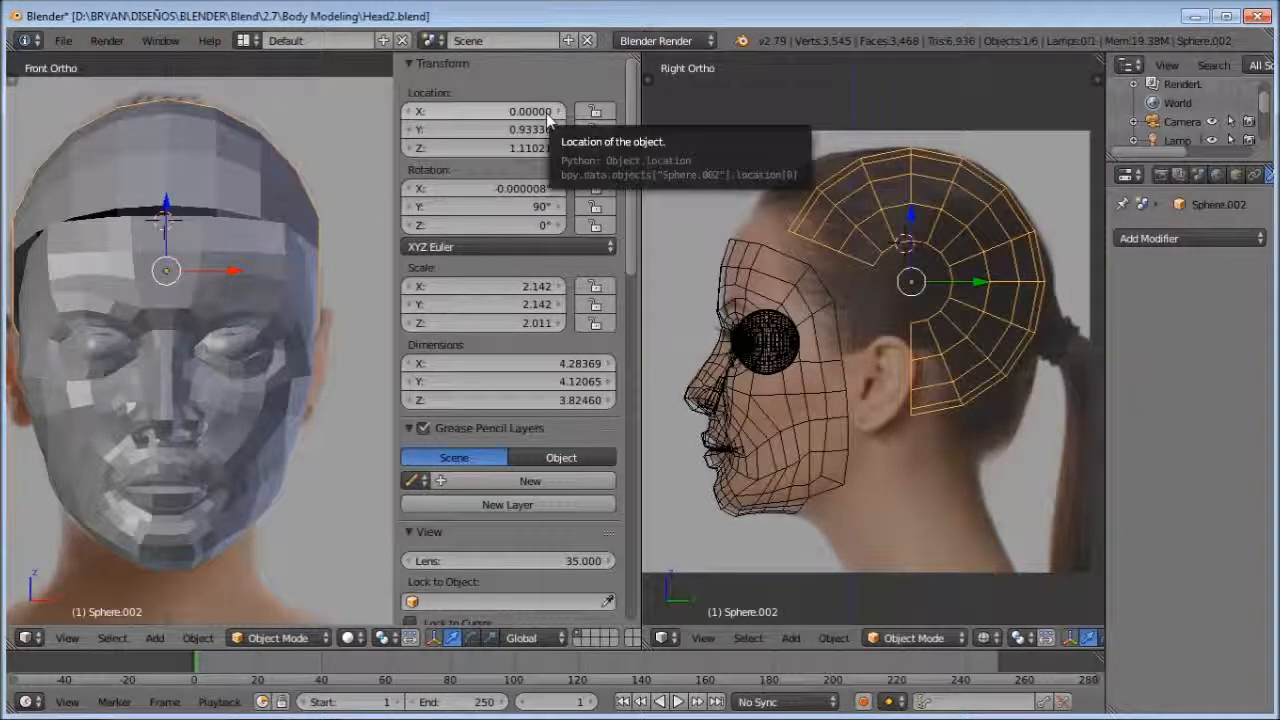
{"action": "key", "text": "n"}
{"action": "key", "text": "Tab"}
{"action": "key", "text": "z"}
{"action": "key", "text": "a"}
{"action": "key", "text": "a"}
{"action": "key", "text": "b"}
{"action": "left_click_drag", "start_coordinate": [276, 527], "coordinate": [70, 72]}
{"action": "scroll", "coordinate": [329, 279], "scroll_direction": "down", "scroll_amount": 1}
{"action": "key", "text": "x"}
{"action": "left_click", "coordinate": [329, 279]}
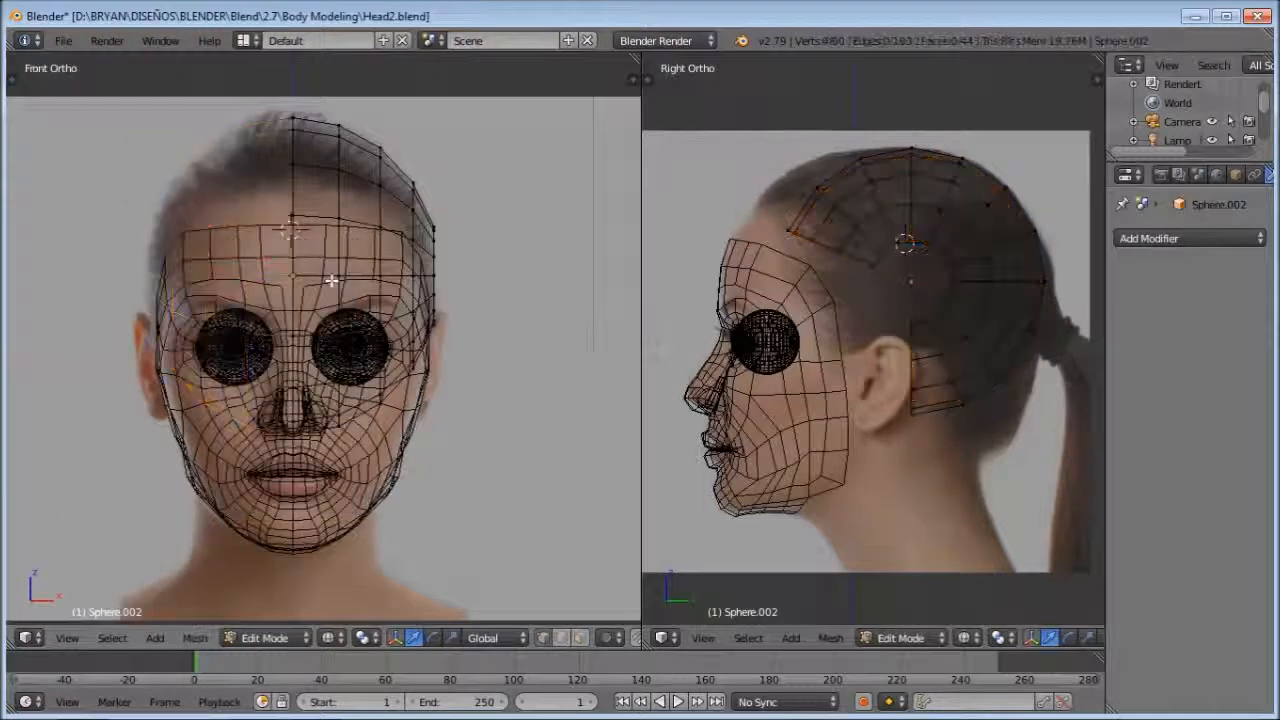
{"action": "key", "text": "Tab"}
{"action": "key", "text": "z"}
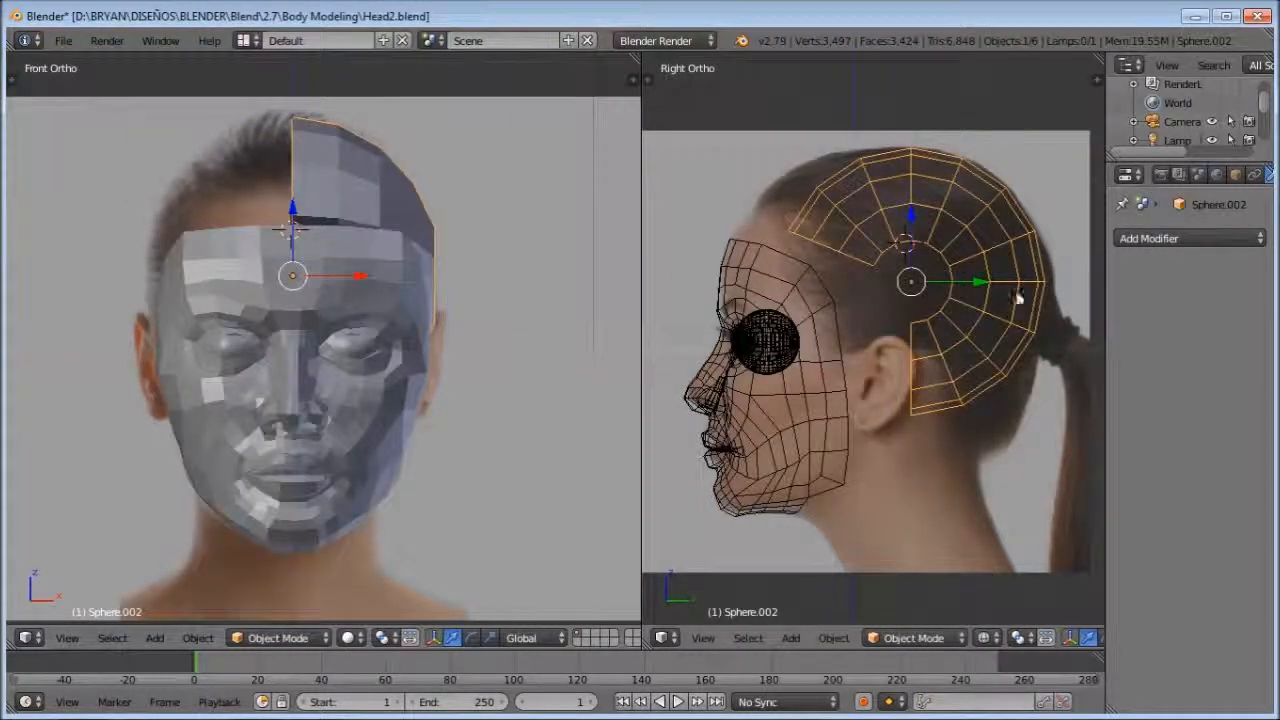
Step: Move the skull piece's front edge loop forward to just above the top of the face mask's forehead
{"action": "scroll", "coordinate": [1014, 288], "scroll_direction": "up", "scroll_amount": 1}
{"action": "key", "text": "Tab"}
{"action": "right_click", "coordinate": [841, 229], "text": "alt"}
{"action": "key", "text": "g"}
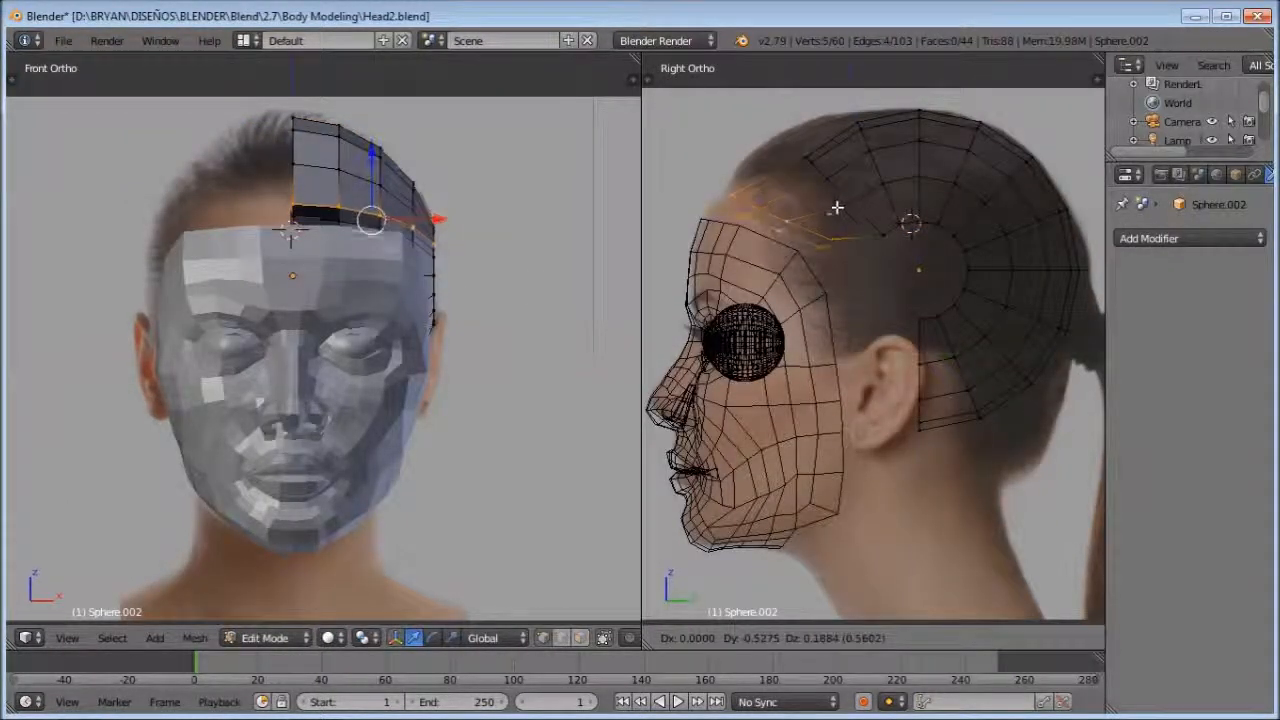
{"action": "left_click", "coordinate": [833, 214]}
{"action": "key", "text": "a"}
Step: Move the second and third edge loops from the front forward to follow the hairline and top of the head
{"action": "right_click", "coordinate": [872, 200], "text": "alt"}
{"action": "key", "text": "g"}
{"action": "left_click", "coordinate": [841, 187]}
{"action": "key", "text": "a"}
{"action": "right_click", "coordinate": [890, 184], "text": "alt"}
{"action": "key", "text": "g"}
{"action": "left_click", "coordinate": [875, 186]}
{"action": "key", "text": "a"}
Step: Move the skull piece's lower end edge loop down behind the ear toward the neck
{"action": "middle_click_drag", "start_coordinate": [923, 337], "coordinate": [897, 348], "text": "shift"}
{"action": "right_click", "coordinate": [897, 348], "text": "alt"}
{"action": "key", "text": "g"}
{"action": "key", "text": "z"}
{"action": "left_click", "coordinate": [931, 361]}
{"action": "key", "text": "g"}
{"action": "left_click", "coordinate": [948, 357]}
Step: Move the edge loop at the lower back of the skull outward to the rear head outline
{"action": "right_click", "coordinate": [974, 327], "text": "alt"}
{"action": "key", "text": "g"}
{"action": "key", "text": "g"}
{"action": "key", "text": "g"}
{"action": "left_click", "coordinate": [1054, 336]}
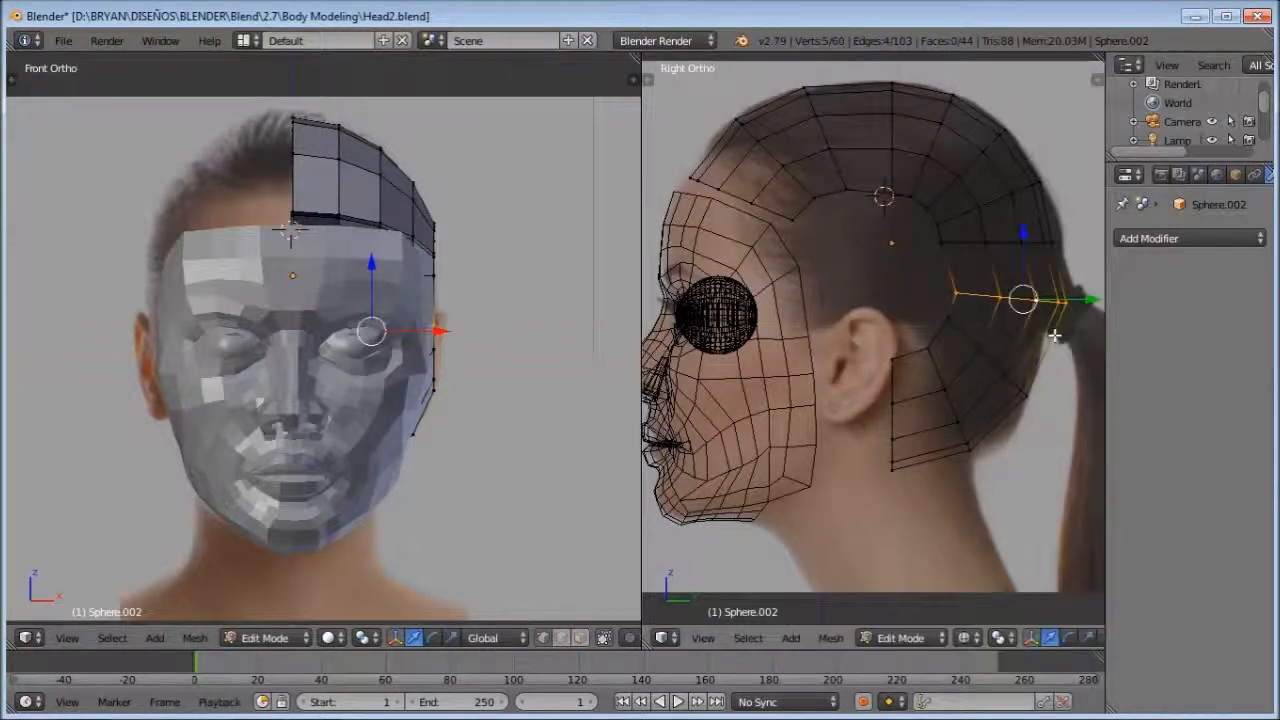
{"action": "right_click", "coordinate": [946, 424], "text": "alt"}
{"action": "key", "text": "g"}
{"action": "right_click", "coordinate": [956, 422]}
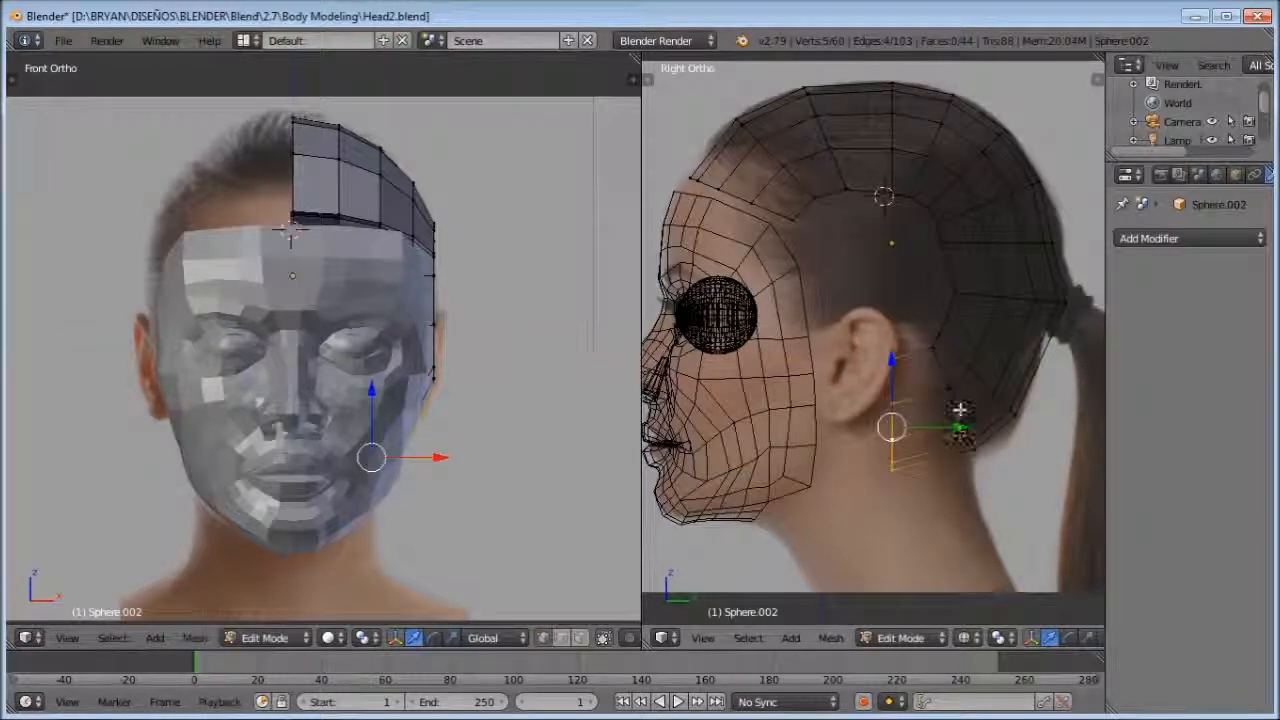
Step: Pull the lower end edge loop forward under the ear and space the following loops along the nape and back
{"action": "right_click", "coordinate": [940, 394], "text": "alt"}
{"action": "key", "text": "g"}
{"action": "left_click", "coordinate": [885, 418]}
{"action": "right_click", "coordinate": [980, 381], "text": "alt"}
{"action": "key", "text": "g"}
{"action": "left_click", "coordinate": [960, 426]}
{"action": "right_click", "coordinate": [1023, 299], "text": "alt"}
{"action": "key", "text": "g"}
{"action": "left_click", "coordinate": [1031, 393]}
Step: Rotate and reposition the edge loop behind the ear to even out the strip along the neck
{"action": "right_click", "coordinate": [895, 385], "text": "alt"}
{"action": "key", "text": "r"}
{"action": "key", "text": "g"}
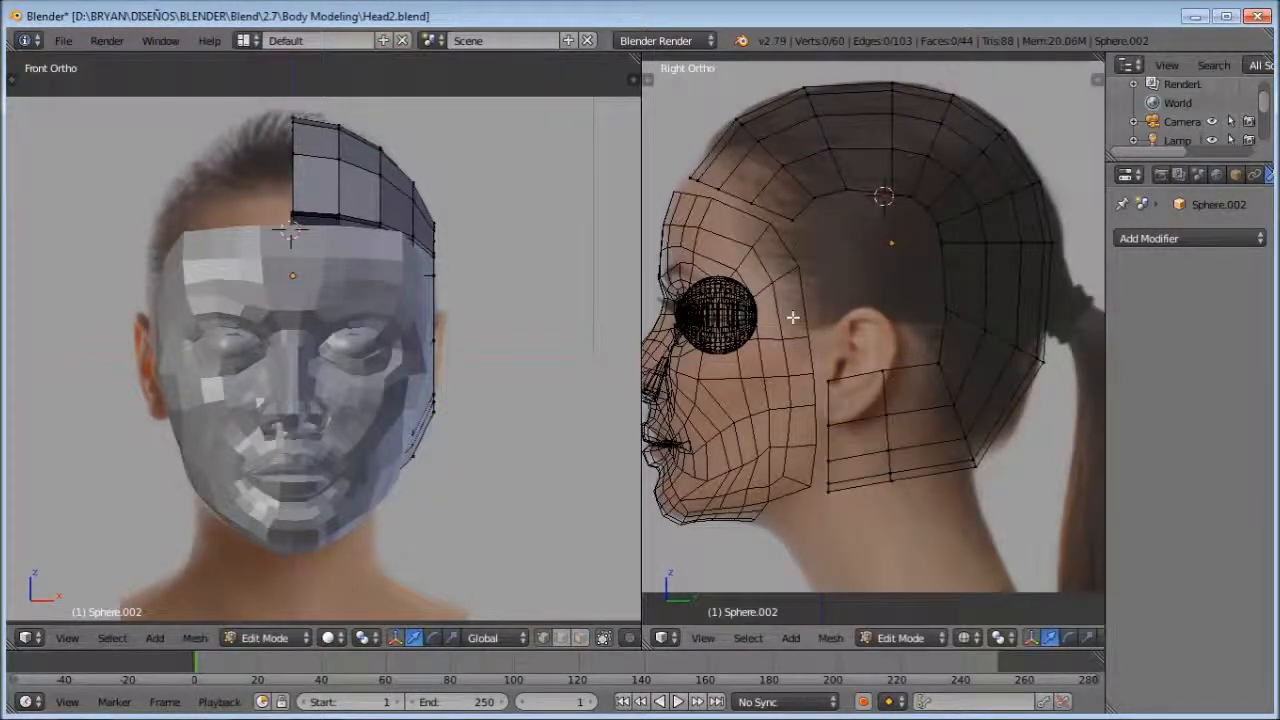
{"action": "right_click", "coordinate": [961, 406], "text": "alt"}
{"action": "key", "text": "a"}
Step: Adjust the edge loops at the back and crown of the skull for more even spacing
{"action": "right_click", "coordinate": [998, 243], "text": "alt"}
{"action": "left_click_drag", "start_coordinate": [1010, 188], "coordinate": [1011, 206]}
{"action": "key", "text": "a"}
{"action": "right_click", "coordinate": [899, 150], "text": "alt"}
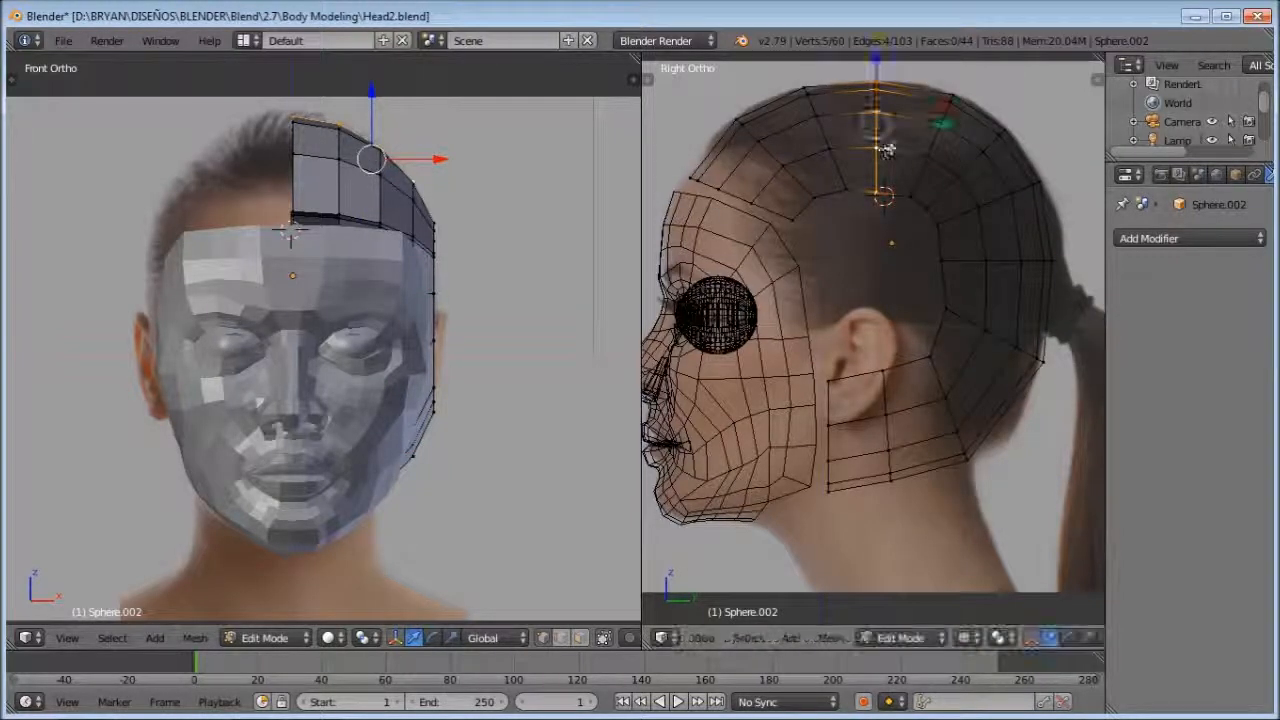
{"action": "key", "text": "a"}
{"action": "scroll", "coordinate": [957, 260], "scroll_direction": "up", "scroll_amount": 3}
{"action": "right_click", "coordinate": [965, 310], "text": "alt"}
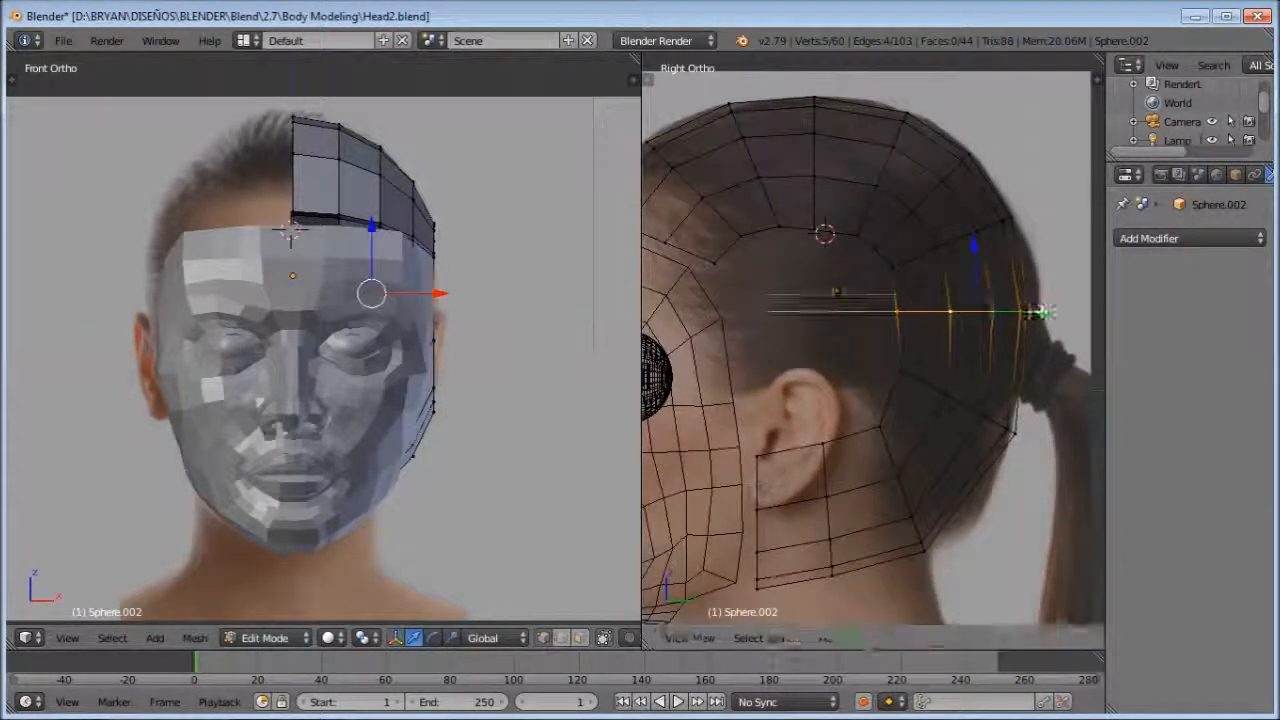
{"action": "key", "text": "a"}
Step: Move the upper back edge loop down and tilt it, and rotate the neighbouring loop above it
{"action": "right_click", "coordinate": [963, 238], "text": "alt"}
{"action": "key", "text": "g"}
{"action": "left_click", "coordinate": [1003, 276]}
{"action": "key", "text": "r"}
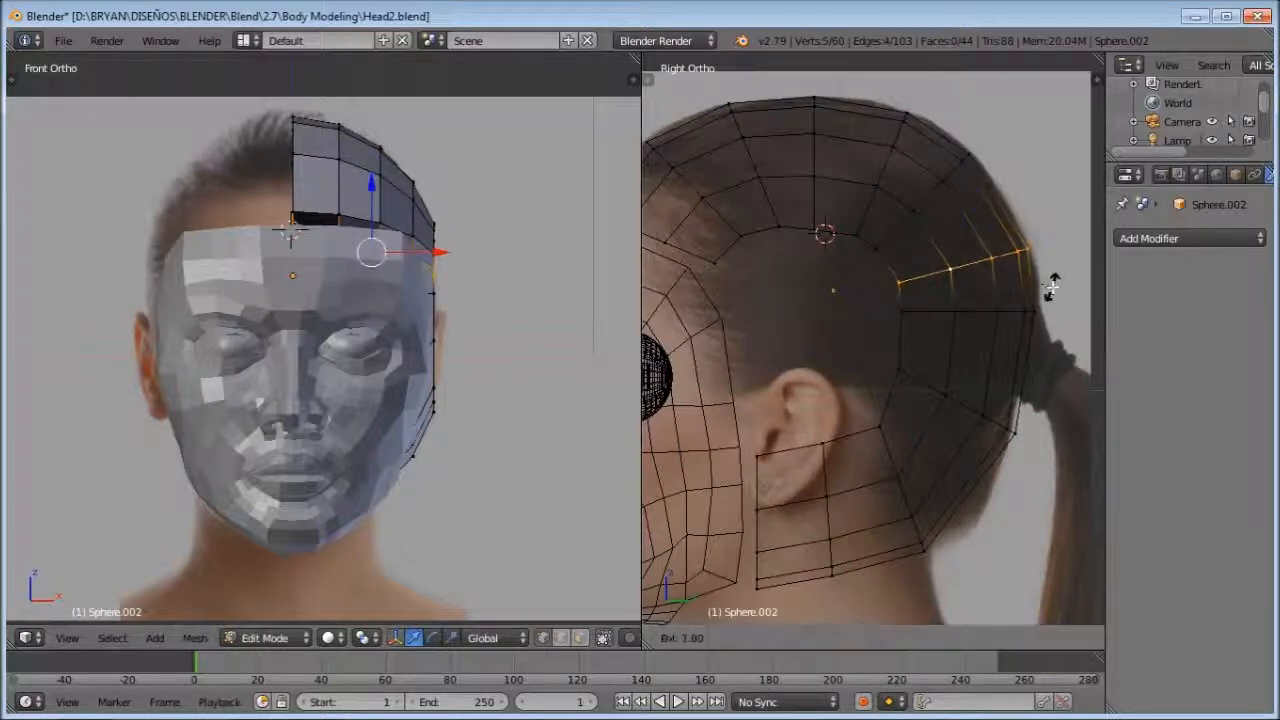
{"action": "left_click", "coordinate": [1051, 287]}
{"action": "key", "text": "a"}
{"action": "right_click", "coordinate": [940, 221], "text": "alt"}
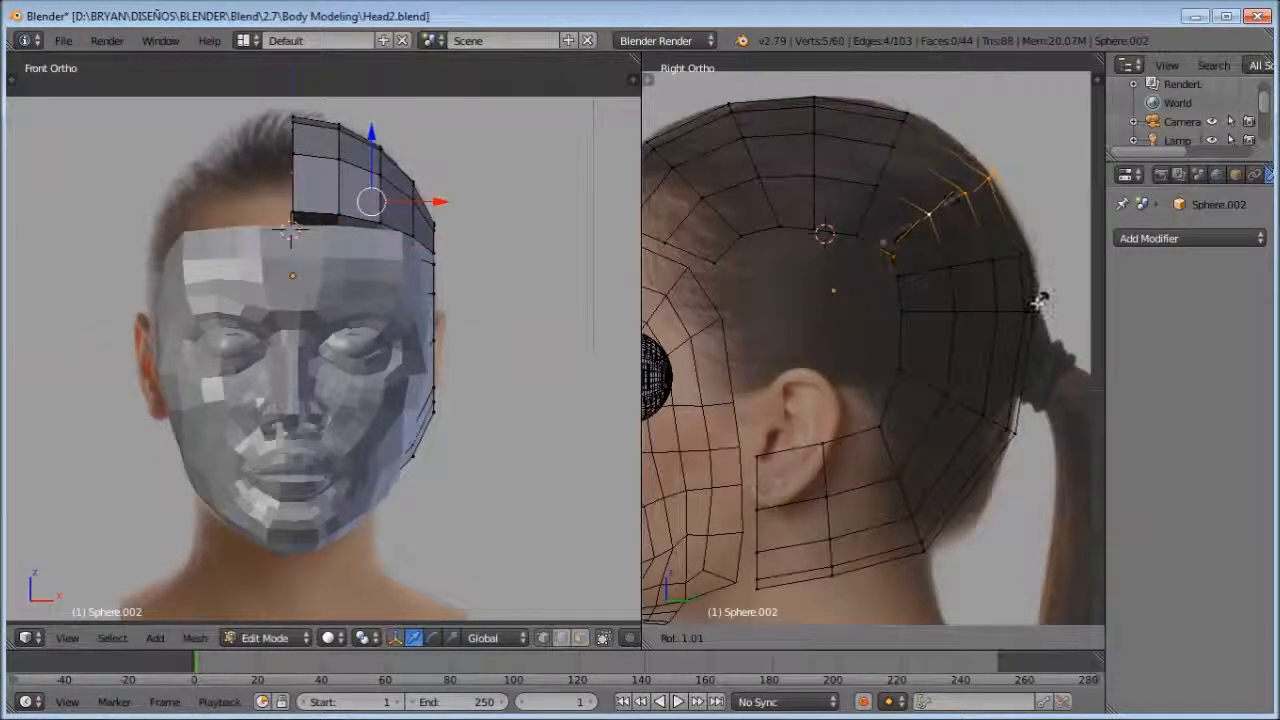
{"action": "left_click", "coordinate": [1004, 239]}
Step: Shift the edge loop just behind the crown to fit the top outline of the head
{"action": "right_click", "coordinate": [892, 208], "text": "alt"}
{"action": "key", "text": "g"}
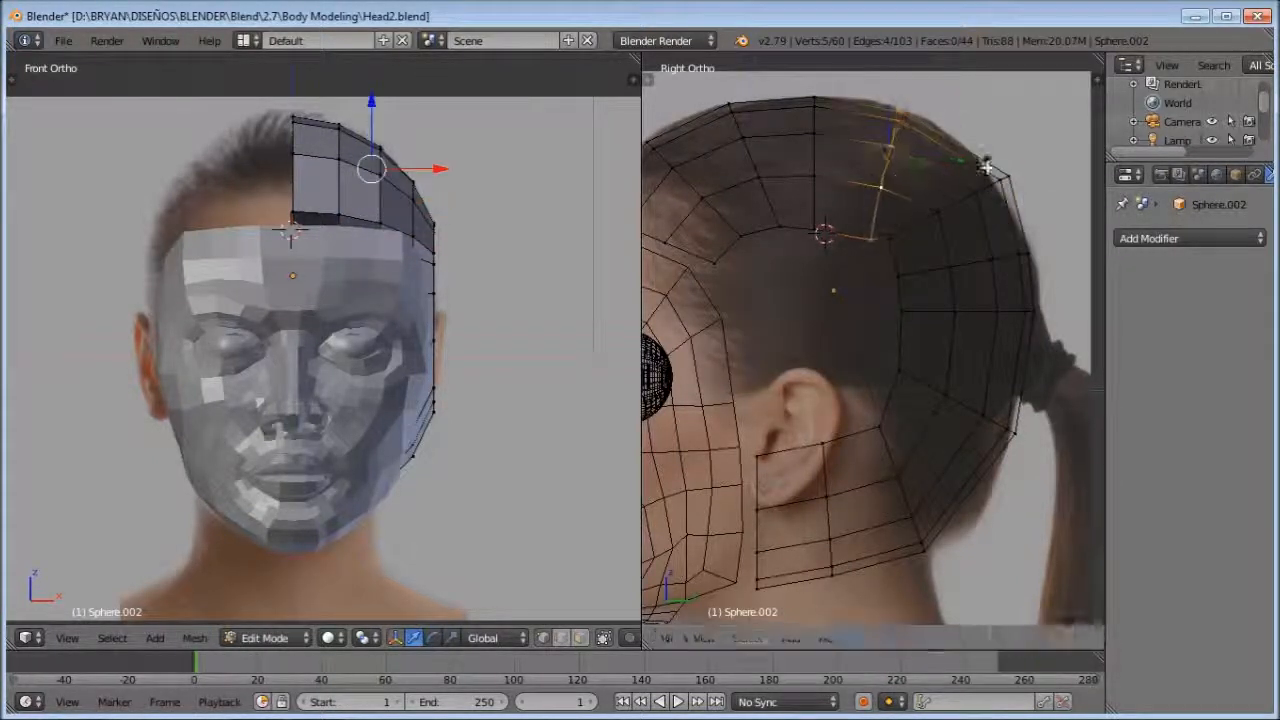
{"action": "left_click", "coordinate": [967, 150]}
{"action": "key", "text": "a"}
{"action": "right_click", "coordinate": [867, 164], "text": "alt"}
{"action": "key", "text": "g"}
{"action": "left_click", "coordinate": [871, 160]}
{"action": "key", "text": "a"}
{"action": "right_click", "coordinate": [813, 149], "text": "alt"}
Step: Move the edge loop at ponytail height down the back of the head and rotate it to fit the outline
{"action": "key", "text": "a"}
{"action": "right_click", "coordinate": [983, 325], "text": "alt"}
{"action": "right_click", "coordinate": [982, 315], "text": "alt"}
{"action": "key", "text": "g"}
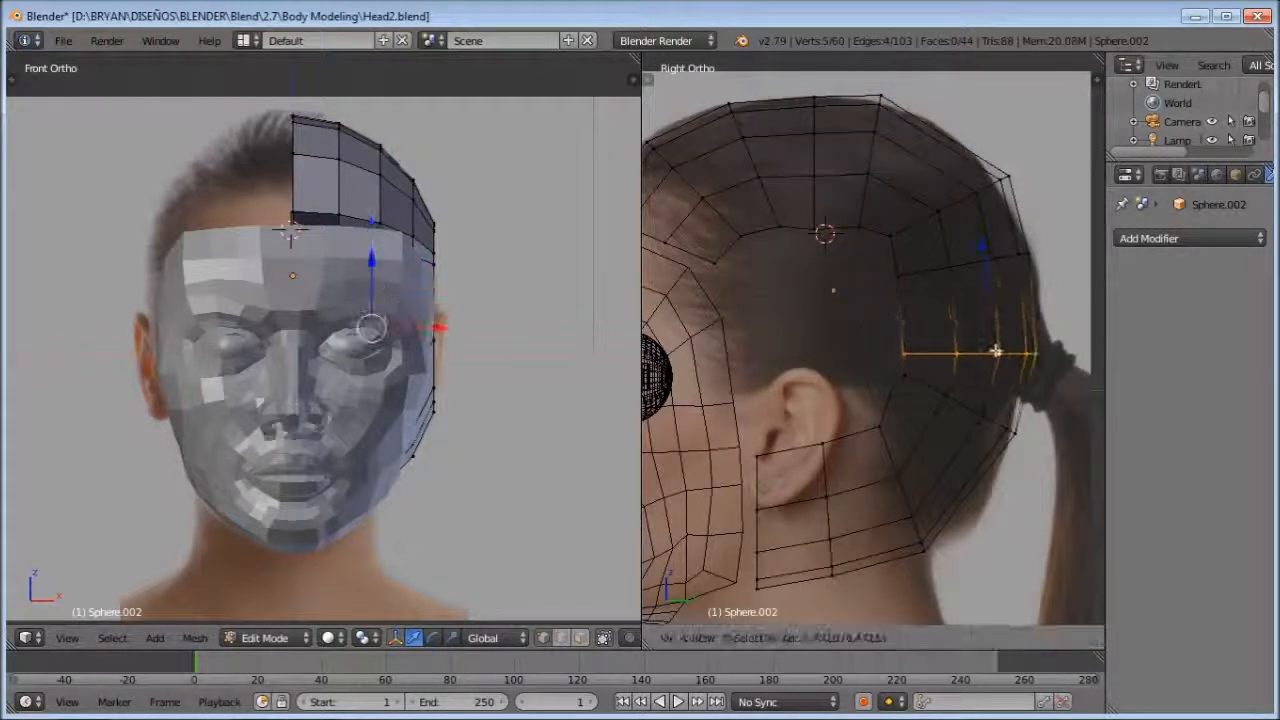
{"action": "key", "text": "r"}
{"action": "key", "text": "a"}
{"action": "scroll", "coordinate": [958, 400], "scroll_direction": "down", "scroll_amount": 2}
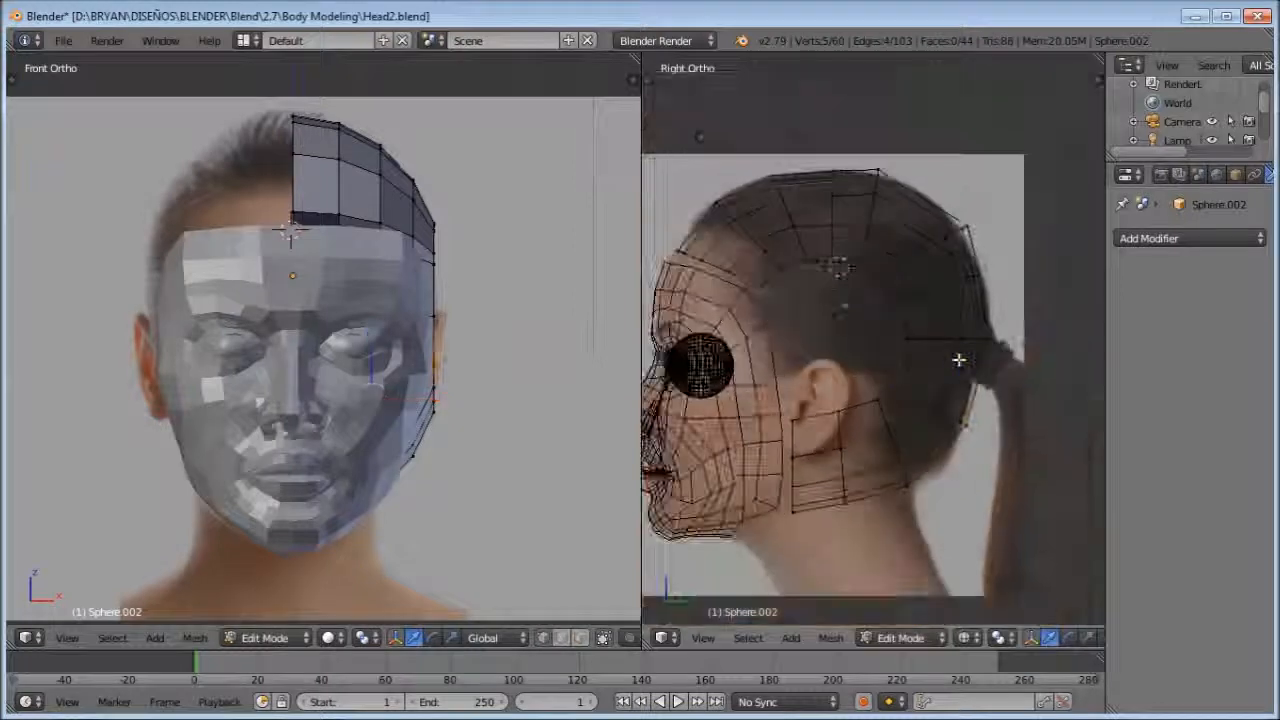
Step: Move and rotate the second edge loop from the front to follow the hairline curve in the side view
{"action": "middle_click_drag", "start_coordinate": [530, 300], "coordinate": [317, 348]}
{"action": "right_click", "coordinate": [260, 260], "text": "alt"}
{"action": "scroll", "coordinate": [800, 220], "scroll_direction": "up", "scroll_amount": 2}
{"action": "middle_click_drag", "start_coordinate": [790, 205], "coordinate": [886, 329], "text": "shift"}
{"action": "key", "text": "g"}
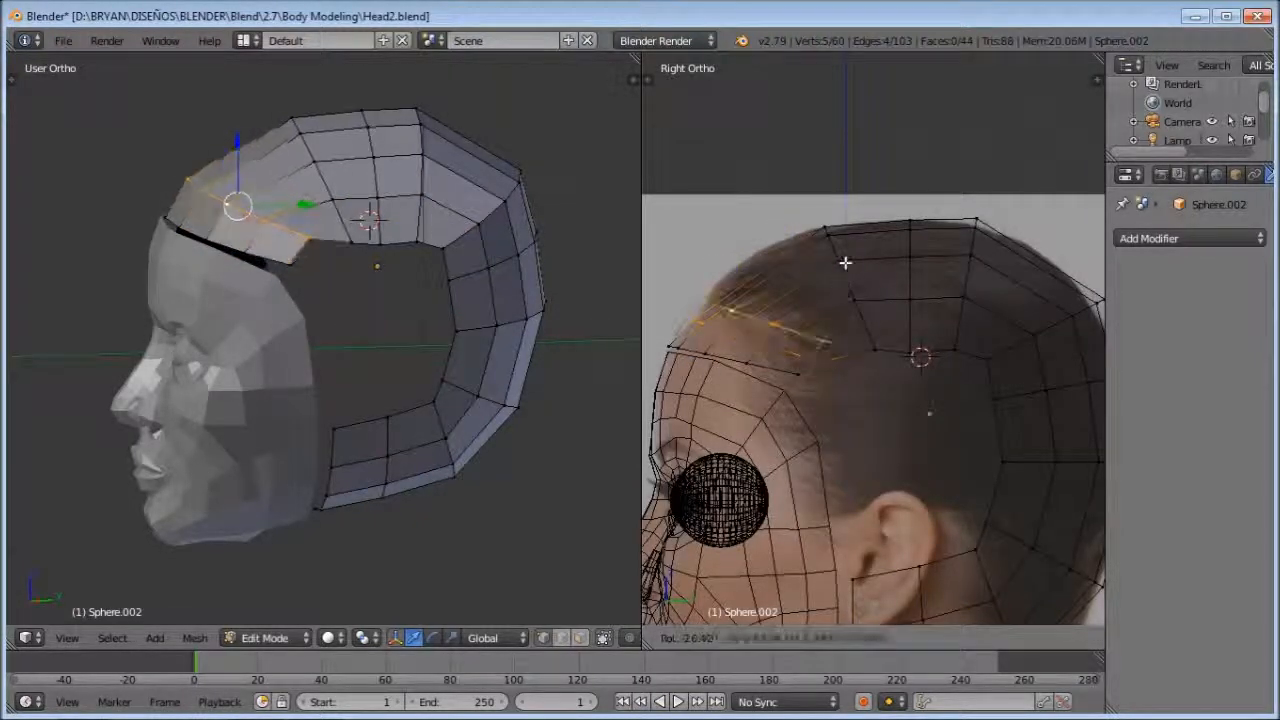
{"action": "left_click", "coordinate": [851, 264]}
{"action": "key", "text": "r"}
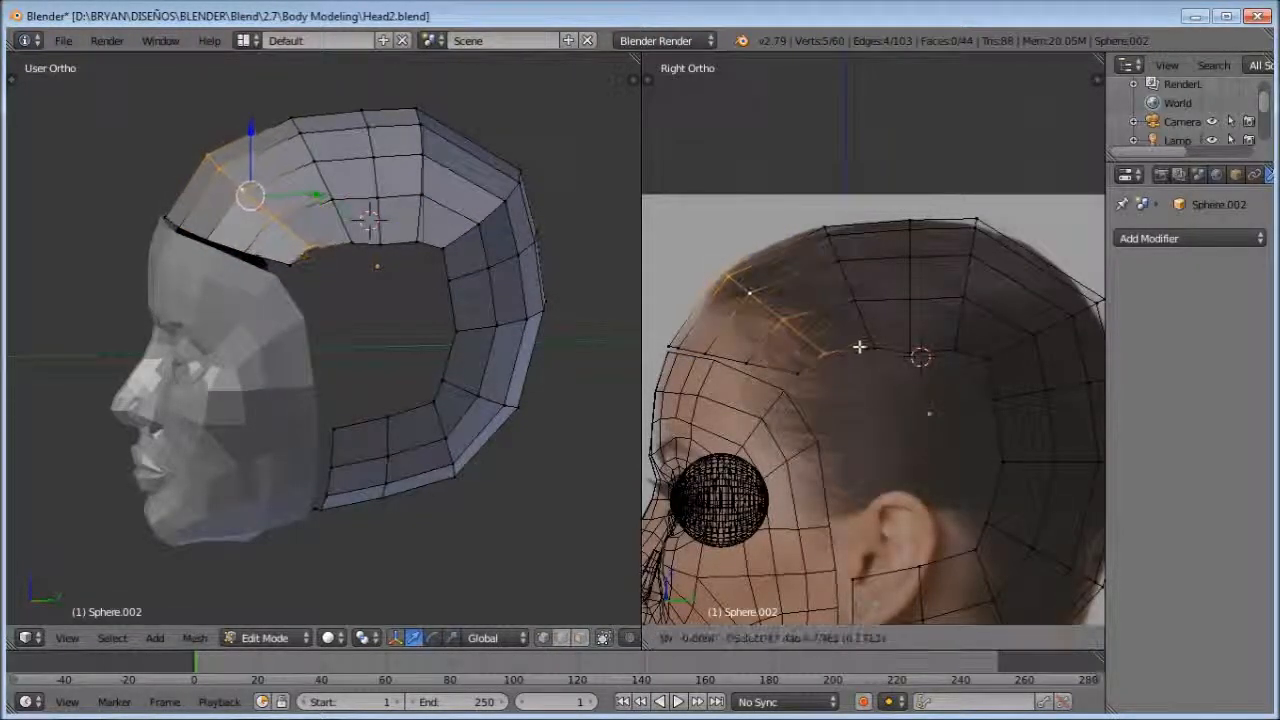
{"action": "left_click", "coordinate": [857, 338]}
Step: Fine-tune the position and tilt of the hairline edge loop against the side reference
{"action": "scroll", "coordinate": [860, 334], "scroll_direction": "down", "scroll_amount": 1}
{"action": "key", "text": "g"}
{"action": "left_click", "coordinate": [923, 328]}
{"action": "key", "text": "r"}
{"action": "left_click", "coordinate": [903, 349]}
{"action": "key", "text": "g"}
{"action": "left_click", "coordinate": [892, 327]}
{"action": "key", "text": "r"}
{"action": "key", "text": "a"}
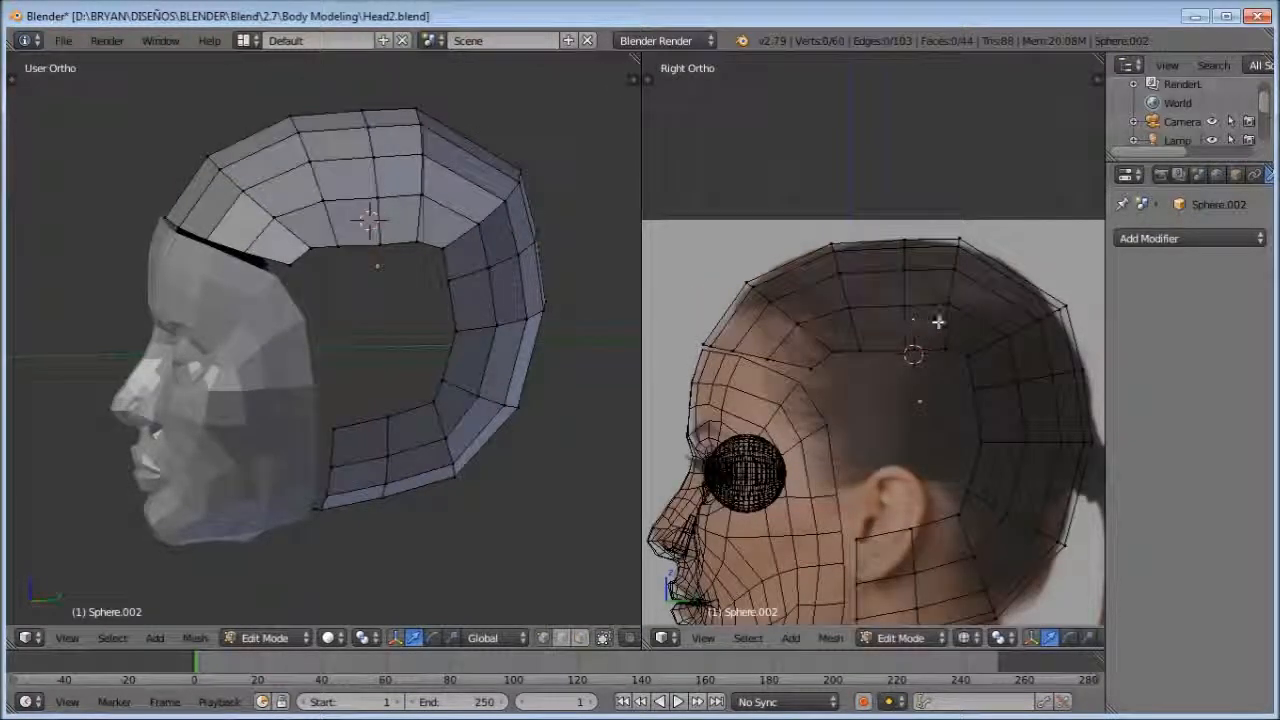
Step: Join the half skull piece into the face mask object so it shares the mask's mirror and subdivision modifiers
{"action": "middle_click_drag", "start_coordinate": [278, 286], "coordinate": [378, 292]}
{"action": "key", "text": "Tab"}
{"action": "right_click", "coordinate": [298, 329]}
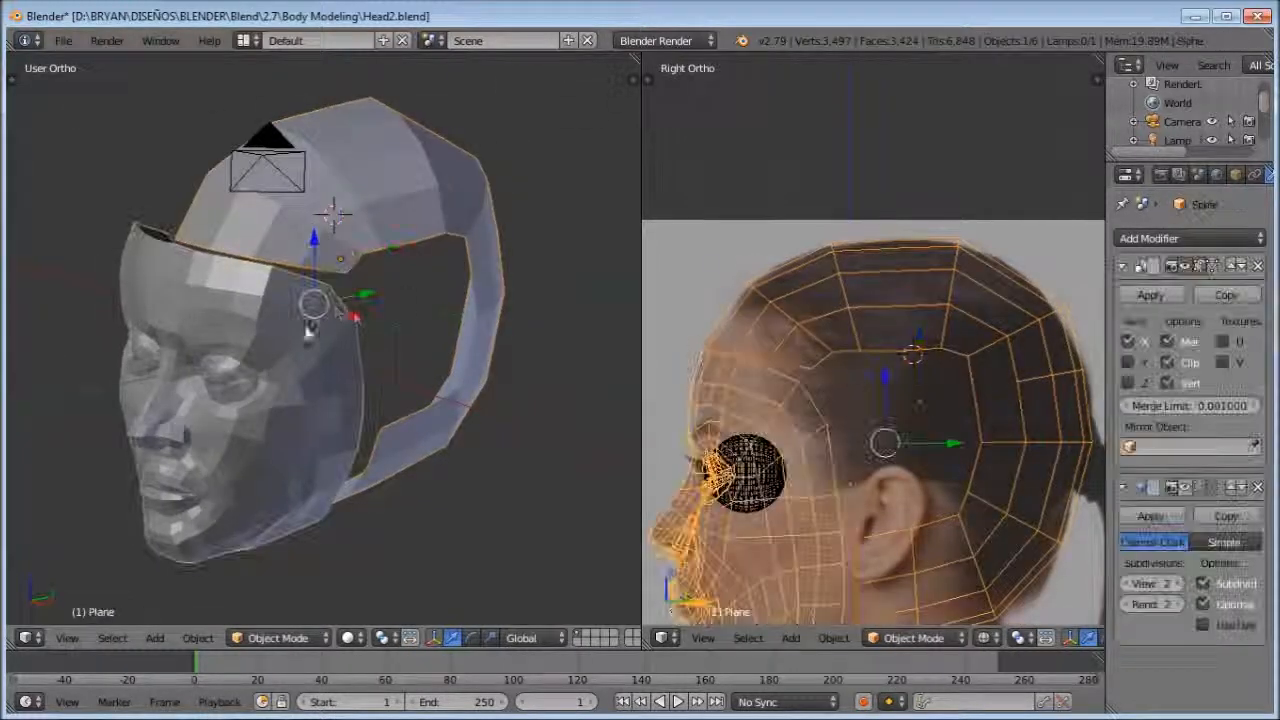
{"action": "key", "text": "ctrl+j"}
{"action": "key", "text": "a"}
{"action": "middle_click_drag", "start_coordinate": [284, 336], "coordinate": [262, 313]}
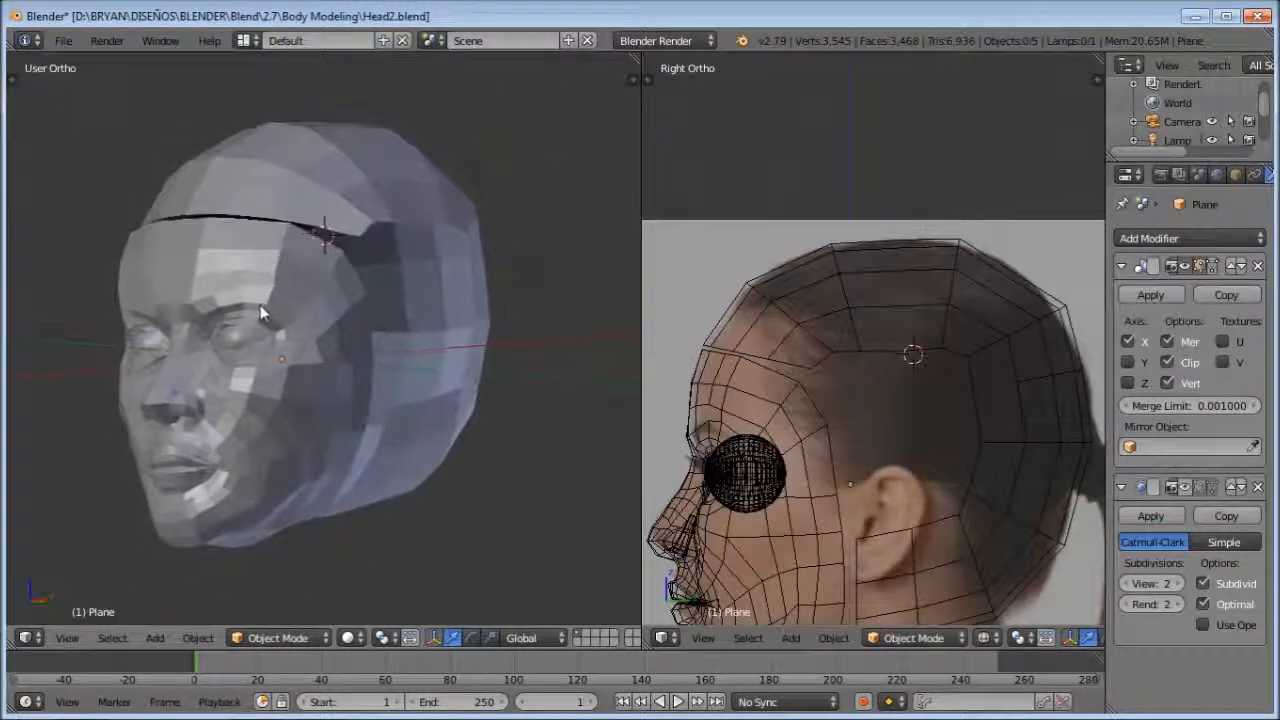
Step: Open the joined head mesh for editing in an angled view and clear the selection
{"action": "key", "text": "KP_1"}
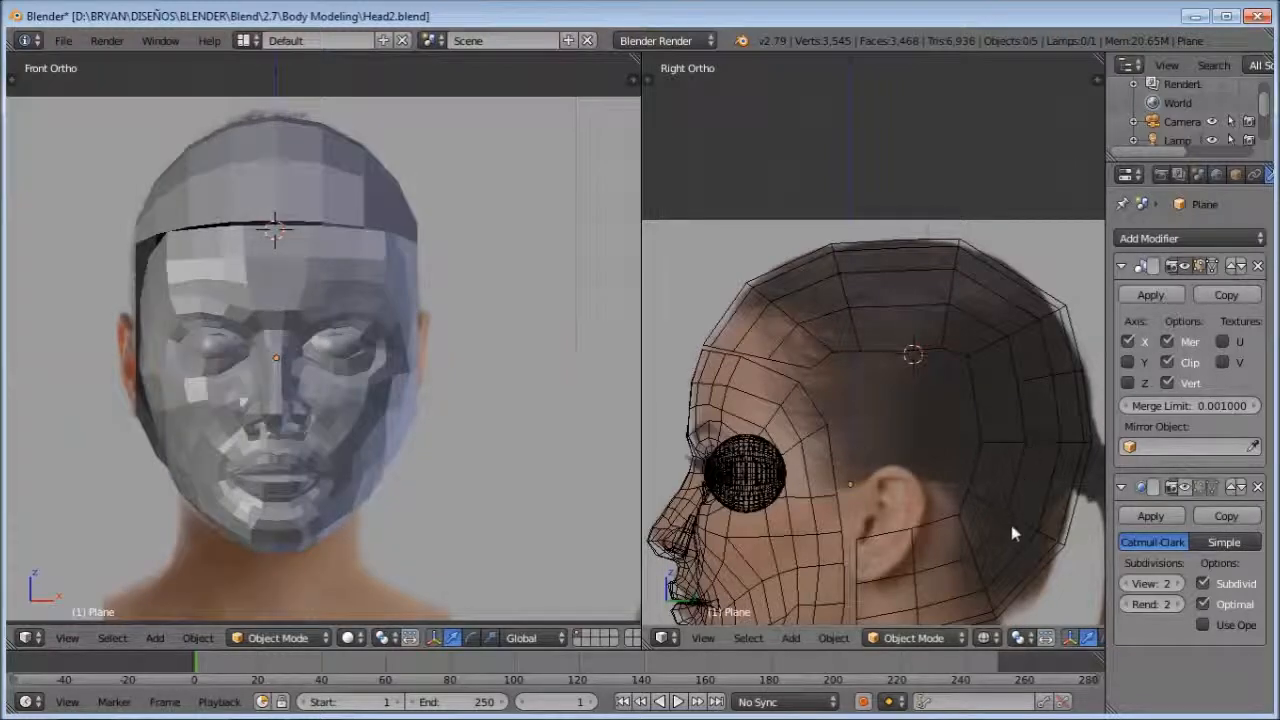
{"action": "middle_click_drag", "start_coordinate": [1011, 525], "coordinate": [1022, 433], "text": "shift"}
{"action": "right_click", "coordinate": [805, 313]}
{"action": "middle_click_drag", "start_coordinate": [422, 317], "coordinate": [347, 373]}
{"action": "scroll", "coordinate": [347, 373], "scroll_direction": "up", "scroll_amount": 2}
{"action": "key", "text": "Tab"}
{"action": "middle_click_drag", "start_coordinate": [291, 328], "coordinate": [420, 339], "text": "shift"}
{"action": "key", "text": "a"}
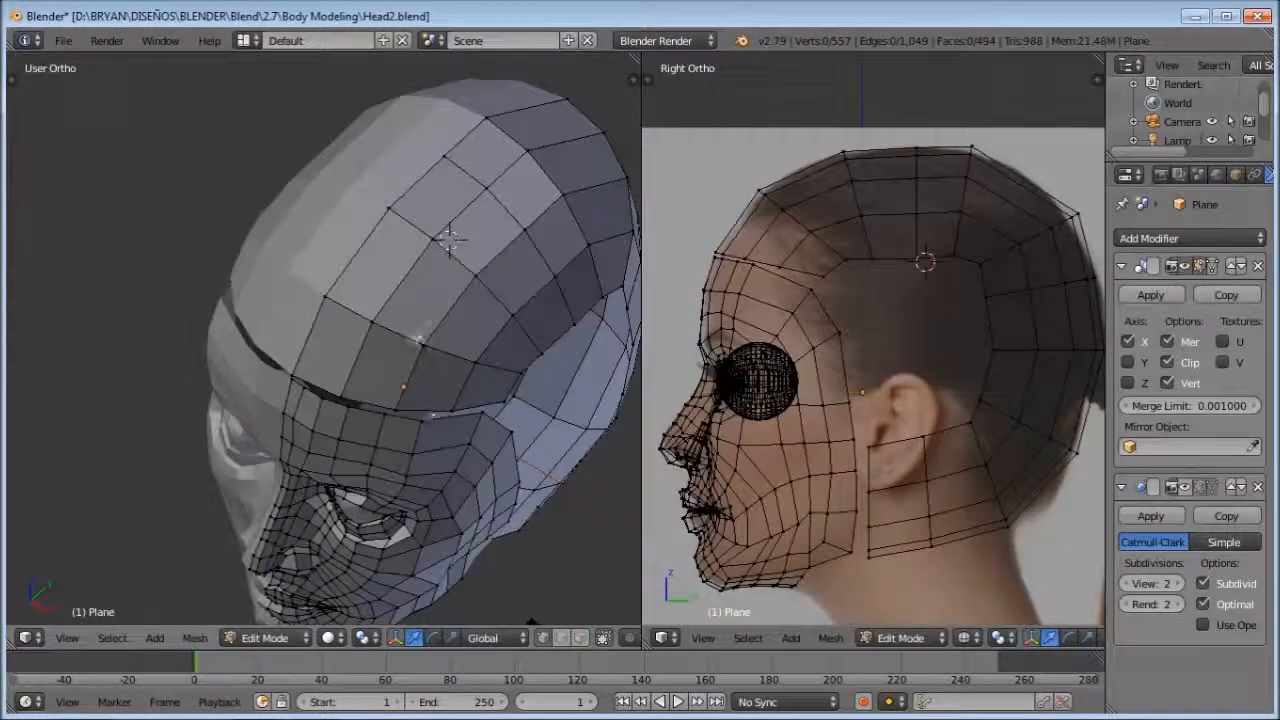
Step: Snap the vertices on the cranium's front edge onto the matching vertices along the face mask's forehead border
{"action": "scroll", "coordinate": [393, 349], "scroll_direction": "up", "scroll_amount": 3}
{"action": "middle_click_drag", "start_coordinate": [343, 374], "coordinate": [357, 354]}
{"action": "right_click", "coordinate": [257, 392]}
{"action": "middle_click_drag", "start_coordinate": [257, 392], "coordinate": [215, 353]}
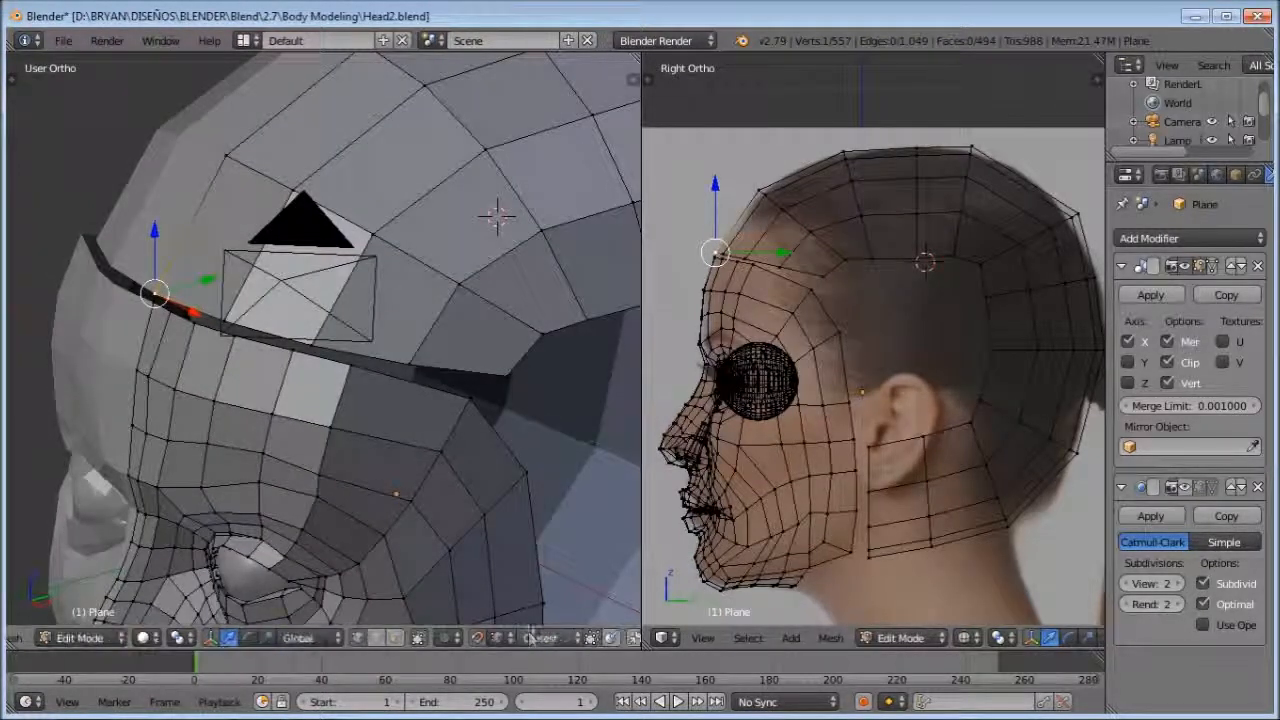
{"action": "middle_click_drag", "start_coordinate": [520, 495], "coordinate": [283, 356]}
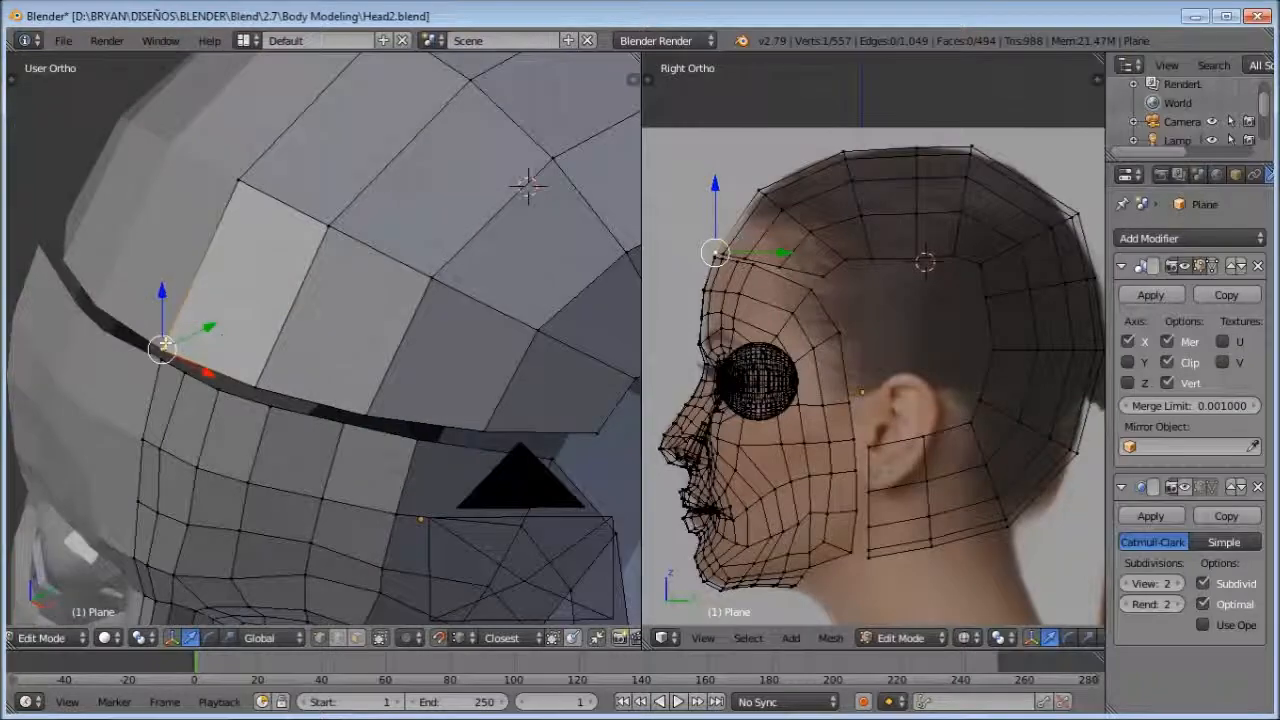
{"action": "middle_click_drag", "start_coordinate": [526, 189], "coordinate": [471, 151]}
{"action": "key", "text": "g"}
{"action": "left_click", "coordinate": [437, 281]}
{"action": "mouse_move", "coordinate": [437, 281]}
{"action": "middle_mouse_down"}
{"action": "mouse_move", "coordinate": [368, 312]}
{"action": "mouse_move", "coordinate": [302, 320]}
{"action": "mouse_move", "coordinate": [443, 289]}
{"action": "mouse_move", "coordinate": [486, 349]}
{"action": "mouse_move", "coordinate": [563, 380]}
{"action": "mouse_move", "coordinate": [430, 300]}
{"action": "middle_mouse_up"}
{"action": "right_click", "coordinate": [401, 322]}
{"action": "key", "text": "g"}
{"action": "left_click", "coordinate": [332, 317]}
Step: Add an edge loop from the mask's forehead border down to the outer eye and undo the last vertex adjustments
{"action": "right_click", "coordinate": [560, 382], "text": "alt"}
{"action": "right_click", "coordinate": [422, 284]}
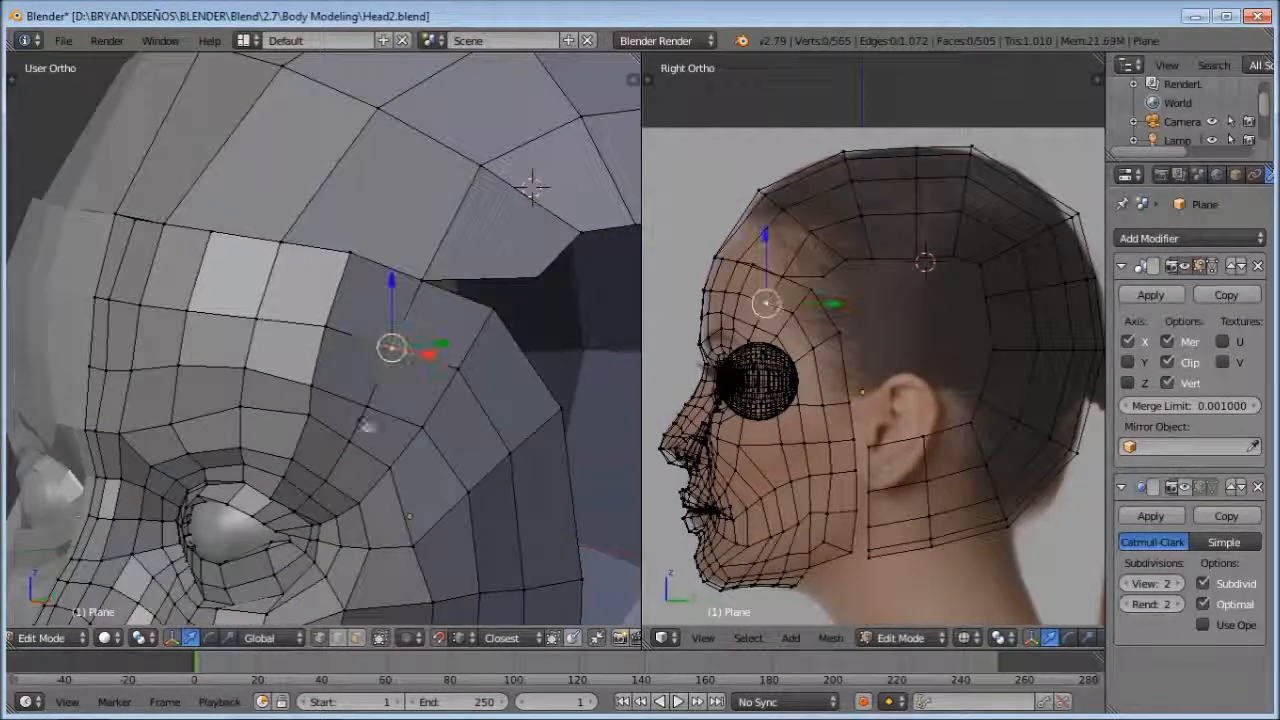
{"action": "key", "text": "ctrl+z"}
{"action": "key", "text": "ctrl+z"}
{"action": "scroll", "coordinate": [761, 316], "scroll_direction": "up", "scroll_amount": 2}
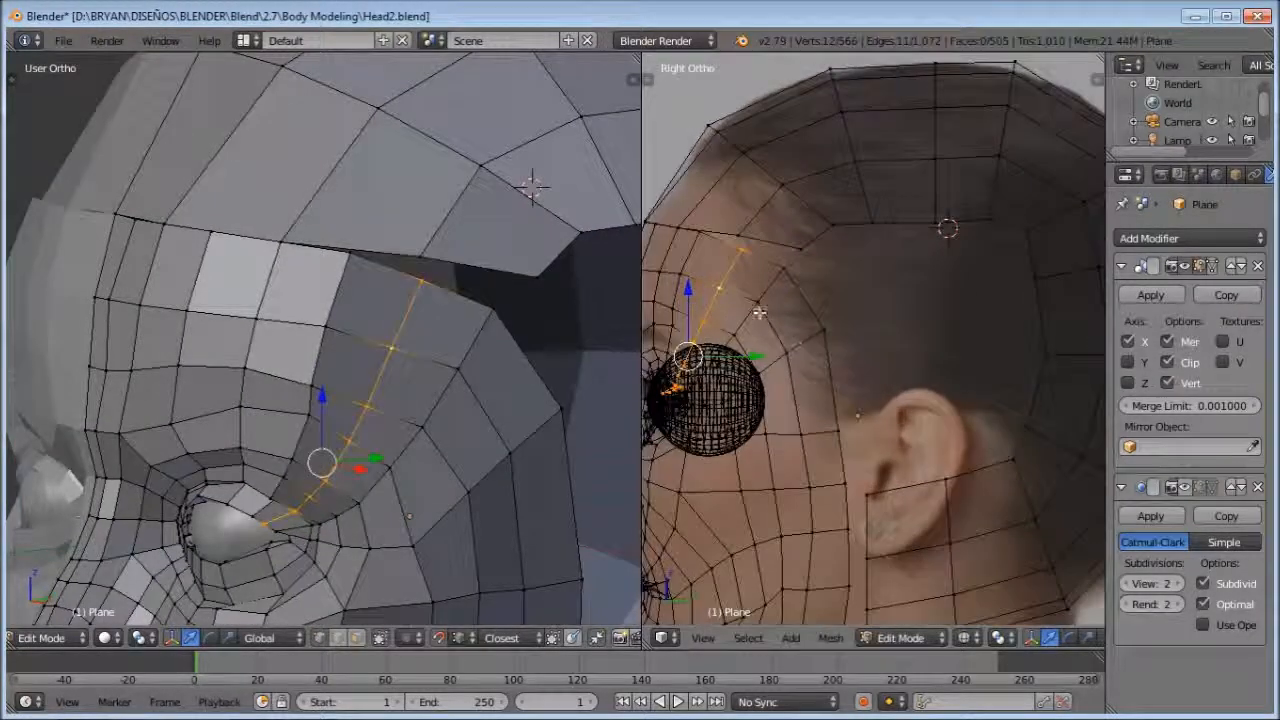
Step: Reposition the upper three vertices of the new temple loop to smooth the side of the forehead
{"action": "right_click", "coordinate": [703, 321]}
{"action": "right_click_drag", "start_coordinate": [718, 286], "coordinate": [794, 286], "text": "shift"}
{"action": "right_click", "coordinate": [794, 286]}
{"action": "middle_click_drag", "start_coordinate": [426, 354], "coordinate": [241, 465]}
{"action": "left_click_drag", "start_coordinate": [241, 465], "coordinate": [211, 455]}
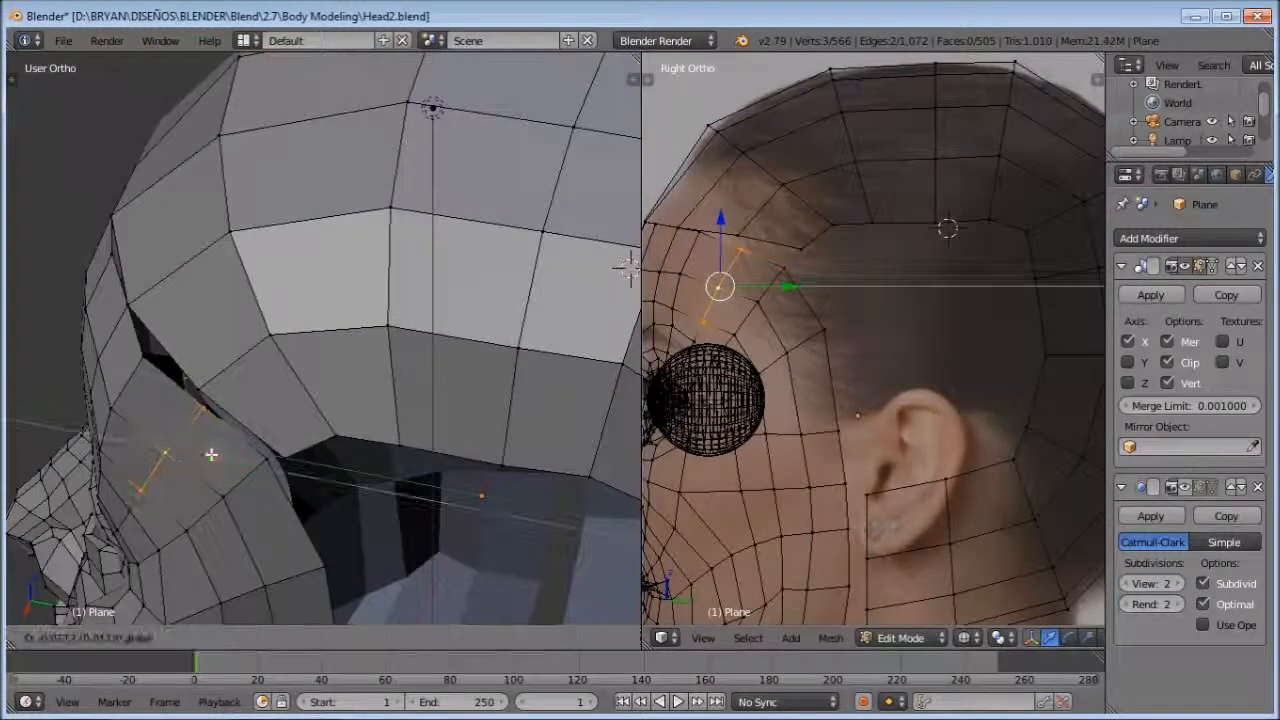
{"action": "middle_click_drag", "start_coordinate": [206, 455], "coordinate": [530, 230]}
{"action": "right_click_drag", "start_coordinate": [522, 232], "coordinate": [546, 290]}
Step: Cut a new edge with the Knife from the forehead seam up across the front cranium faces
{"action": "scroll", "coordinate": [529, 271], "scroll_direction": "down", "scroll_amount": 1}
{"action": "scroll", "coordinate": [530, 350], "scroll_direction": "down", "scroll_amount": 3}
{"action": "middle_click_drag", "start_coordinate": [529, 357], "coordinate": [258, 433]}
{"action": "scroll", "coordinate": [451, 411], "scroll_direction": "up", "scroll_amount": 3}
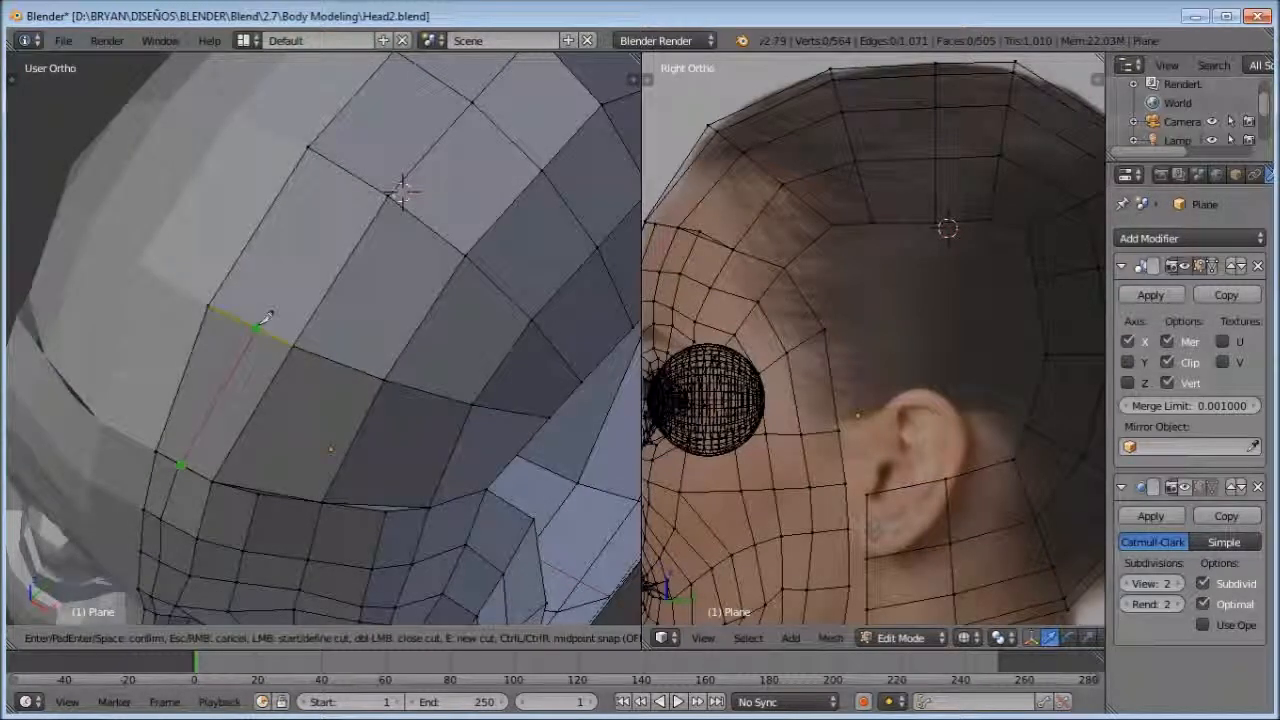
{"action": "middle_click_drag", "start_coordinate": [400, 190], "coordinate": [340, 330]}
{"action": "key", "text": "Return"}
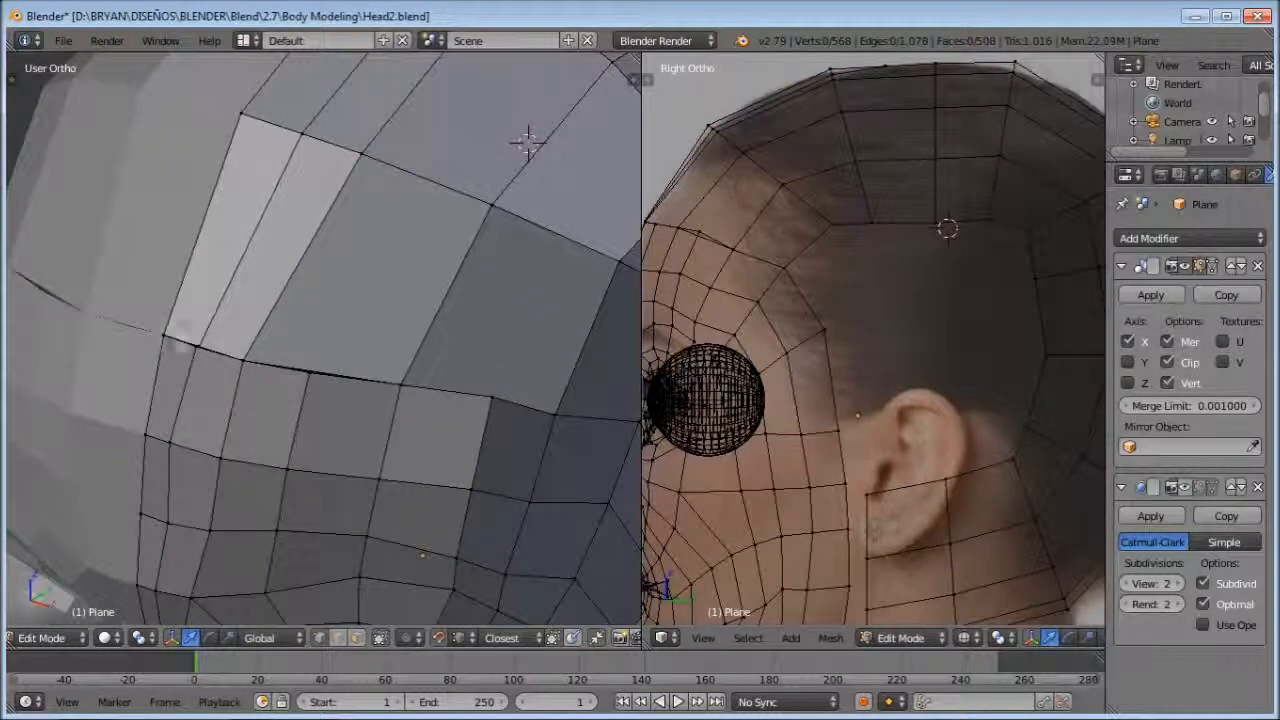
Step: Make another Knife cut across the cranium faces and move a nearby vertex into line with the mesh flow
{"action": "scroll", "coordinate": [400, 328], "scroll_direction": "down", "scroll_amount": 4}
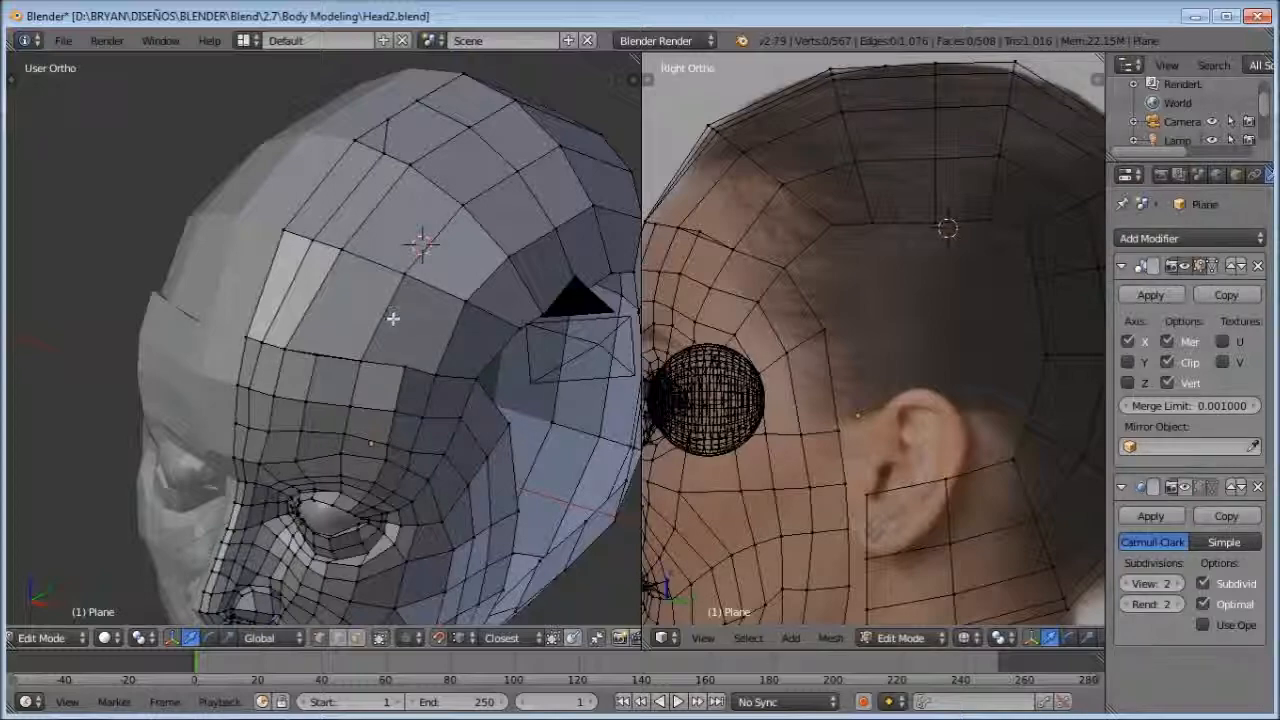
{"action": "middle_click_drag", "start_coordinate": [481, 329], "coordinate": [500, 357]}
{"action": "scroll", "coordinate": [463, 271], "scroll_direction": "up", "scroll_amount": 2}
{"action": "key", "text": "k"}
{"action": "left_click", "coordinate": [488, 196]}
{"action": "key", "text": "Return"}
{"action": "right_click", "coordinate": [399, 220]}
{"action": "key", "text": "g"}
{"action": "left_click", "coordinate": [430, 214]}
Step: Examine the seam between the forehead and the cranium from several angles in face selection mode
{"action": "key", "text": "a"}
{"action": "scroll", "coordinate": [430, 216], "scroll_direction": "down", "scroll_amount": 4}
{"action": "middle_click_drag", "start_coordinate": [430, 216], "coordinate": [457, 251]}
{"action": "key", "text": "ctrl+Tab"}
{"action": "left_click", "coordinate": [334, 355]}
{"action": "right_click", "coordinate": [308, 318], "text": "alt"}
{"action": "middle_click_drag", "start_coordinate": [390, 368], "coordinate": [410, 310]}
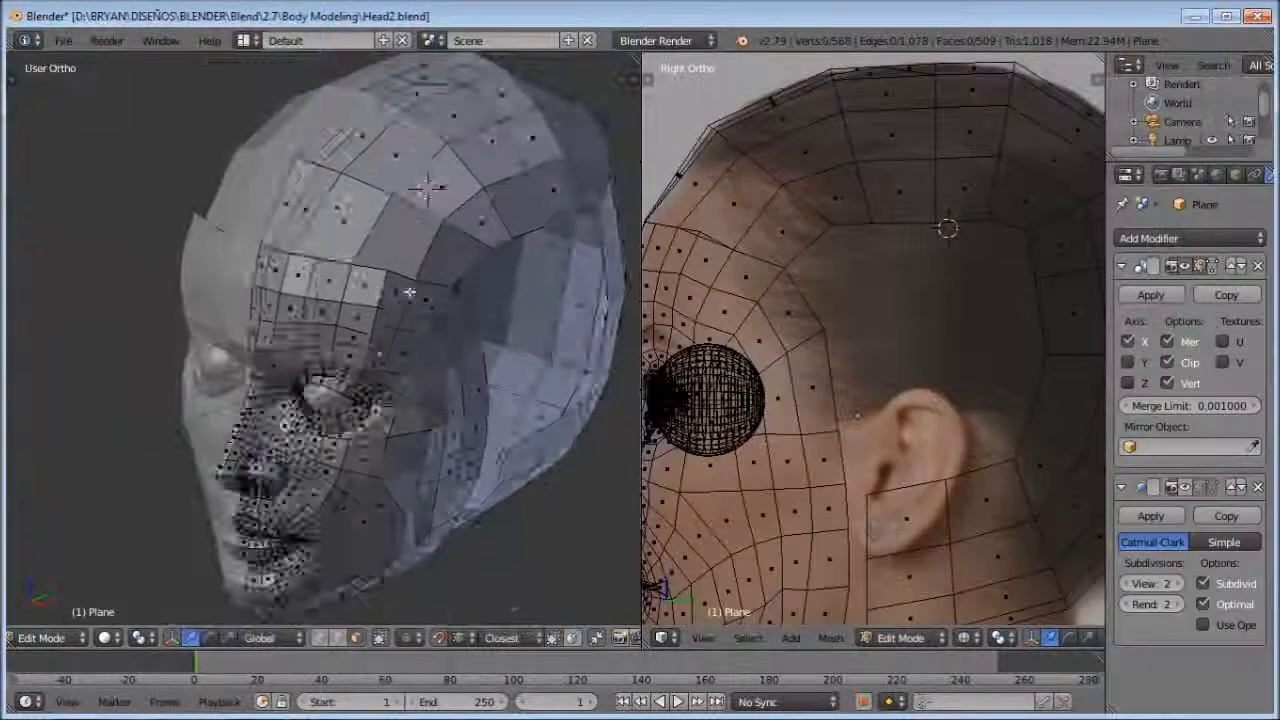
{"action": "scroll", "coordinate": [423, 194], "scroll_direction": "up", "scroll_amount": 5}
{"action": "middle_click_drag", "start_coordinate": [423, 194], "coordinate": [617, 234]}
{"action": "scroll", "coordinate": [920, 243], "scroll_direction": "down", "scroll_amount": 2}
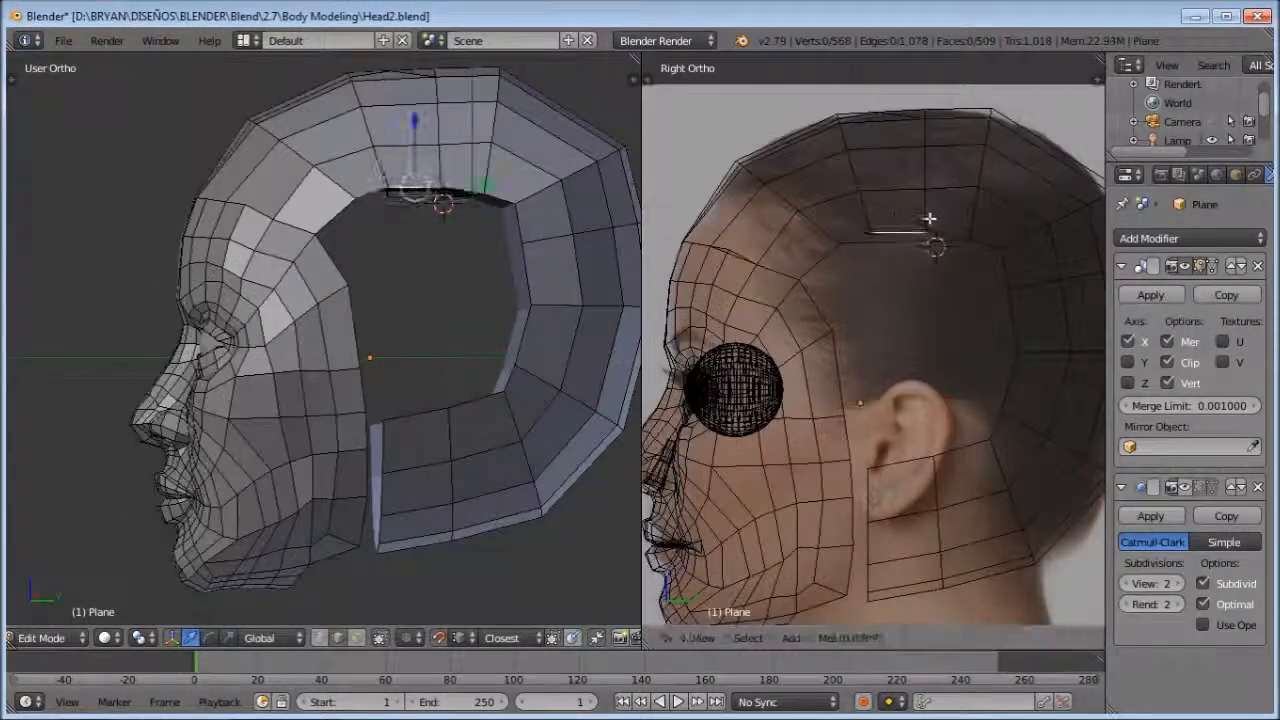
Step: Adjust the border edges of the side opening and tilt the edge loop at the back of the head
{"action": "right_click", "coordinate": [822, 298]}
{"action": "right_click", "coordinate": [1003, 274], "text": "shift"}
{"action": "key", "text": "g"}
{"action": "left_click", "coordinate": [966, 349]}
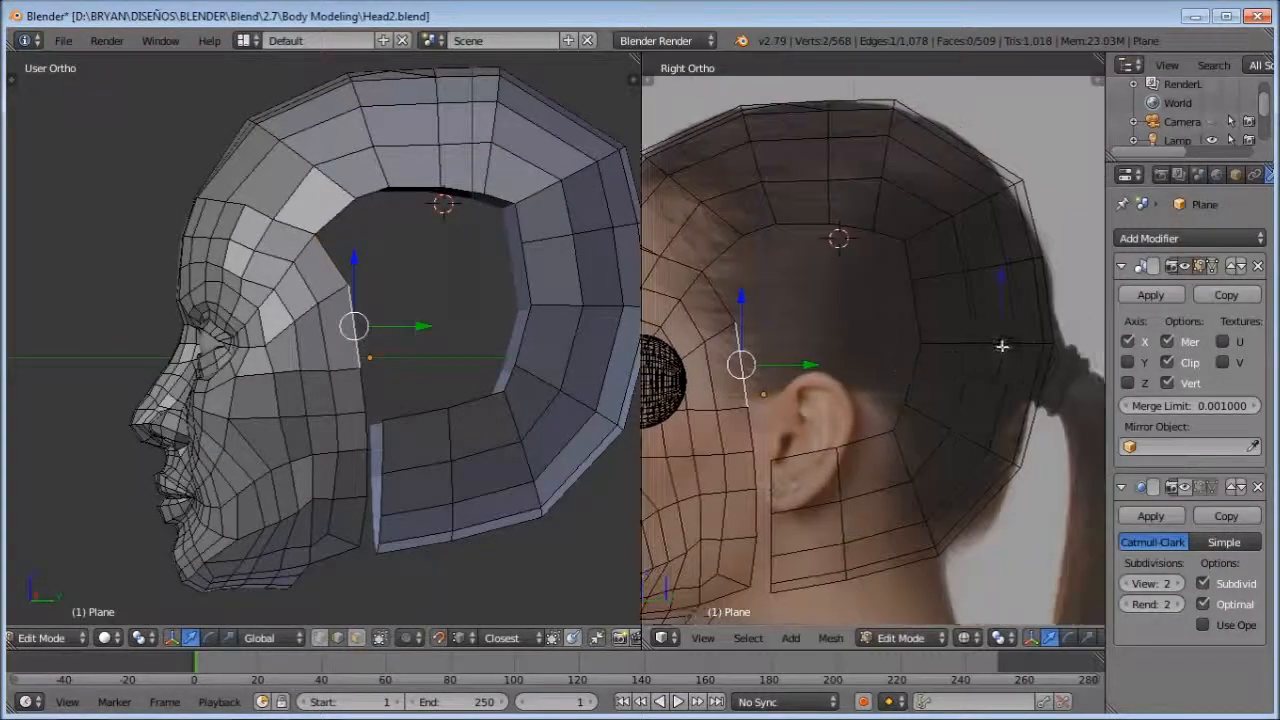
{"action": "key", "text": "r"}
{"action": "left_click", "coordinate": [1077, 358]}
{"action": "left_click_drag", "start_coordinate": [1075, 358], "coordinate": [1070, 357]}
Step: Examine the head in Object Mode and reopen its mesh for editing
{"action": "middle_click_drag", "start_coordinate": [520, 322], "coordinate": [407, 356]}
{"action": "key", "text": "Tab"}
{"action": "right_click", "coordinate": [413, 90]}
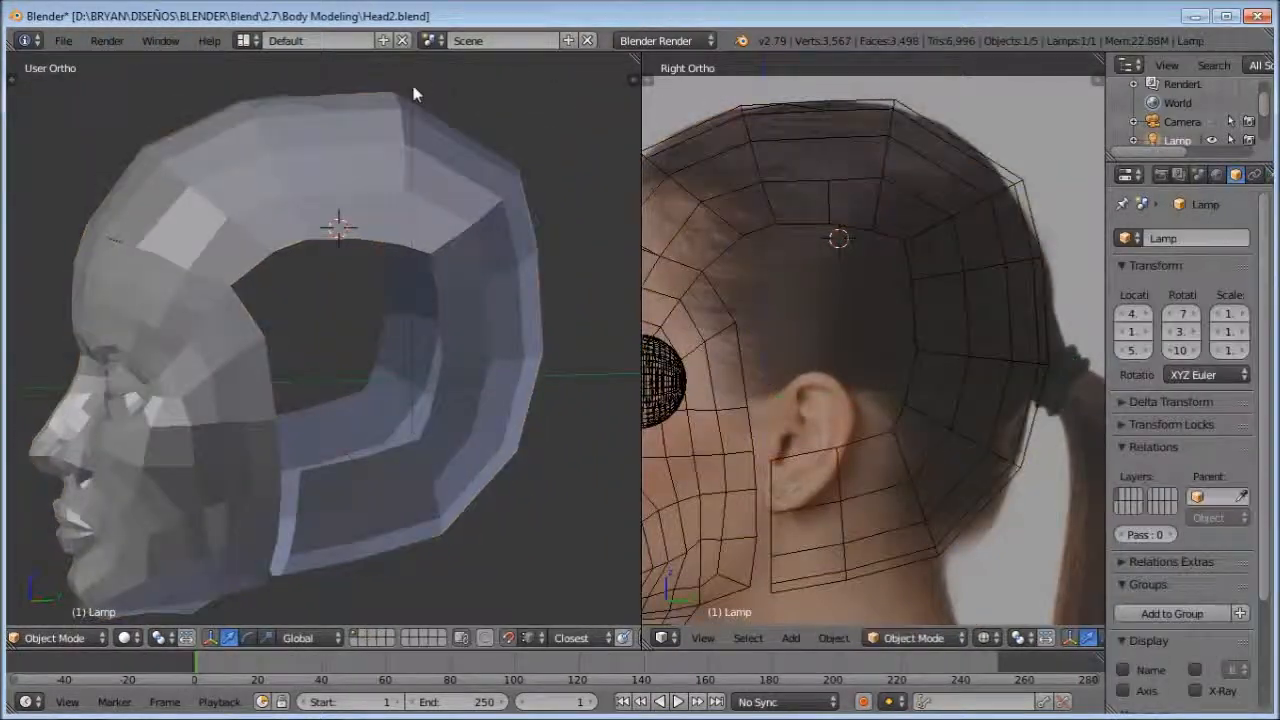
{"action": "scroll", "coordinate": [412, 92], "scroll_direction": "down", "scroll_amount": 3}
{"action": "right_click", "coordinate": [390, 237]}
{"action": "scroll", "coordinate": [390, 237], "scroll_direction": "up", "scroll_amount": 2}
{"action": "key", "text": "Tab"}
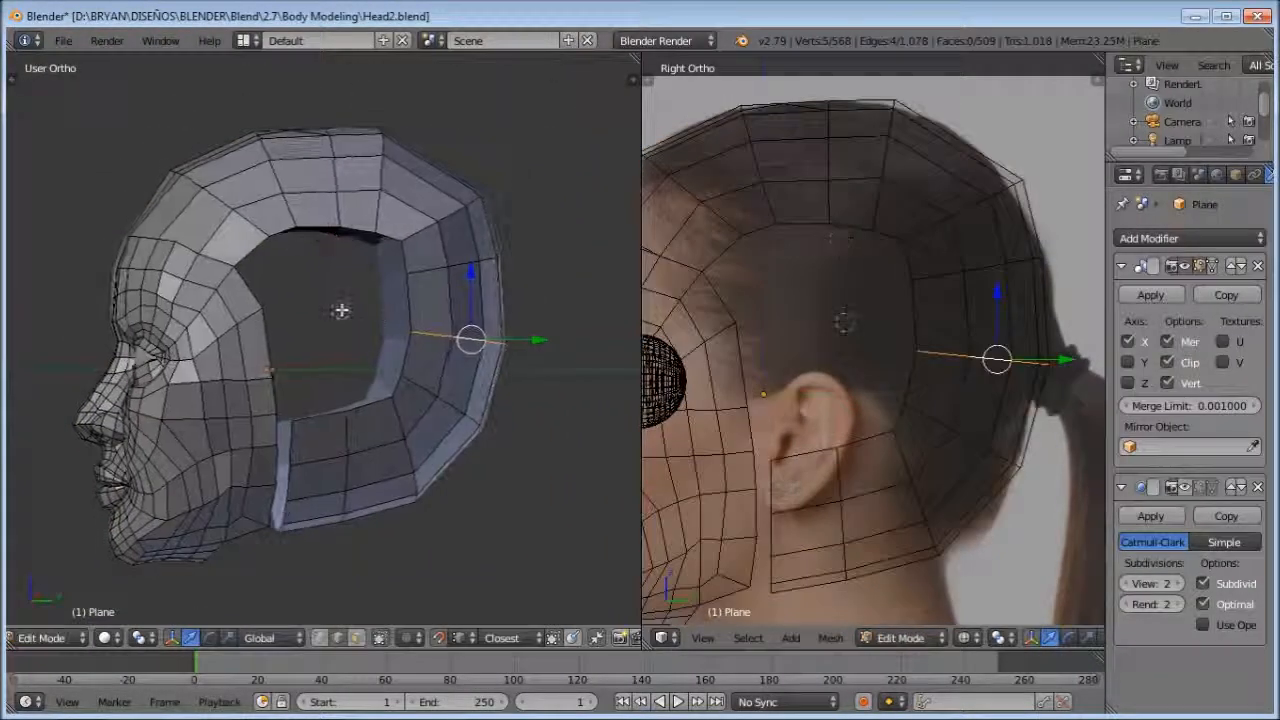
Step: Lower the edge loop at ponytail height on the back of the head
{"action": "key", "text": "a"}
{"action": "right_click", "coordinate": [953, 366], "text": "alt"}
{"action": "left_click_drag", "start_coordinate": [1003, 305], "coordinate": [1002, 321]}
Step: Bridge the side opening above the ear with a face joining the mask's rear edge to the back cranium edge
{"action": "key", "text": "a"}
{"action": "key", "text": "ctrl+Tab"}
{"action": "left_click", "coordinate": [849, 375]}
{"action": "key", "text": "f"}
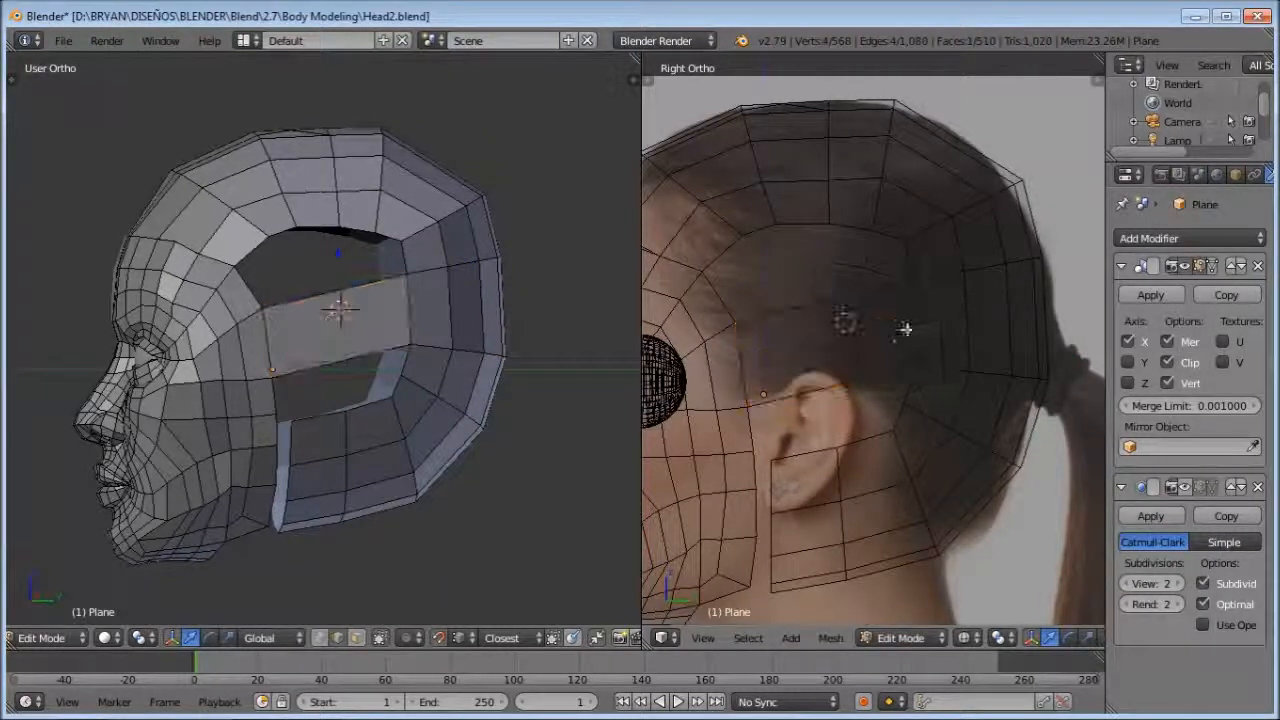
Step: Turn off snapping and realign the two upper edge loops at the back of the head
{"action": "right_click", "coordinate": [1015, 270], "text": "alt"}
{"action": "mouse_move", "coordinate": [993, 214]}
{"action": "left_mouse_down"}
{"action": "mouse_move", "coordinate": [994, 246]}
{"action": "mouse_move", "coordinate": [999, 237]}
{"action": "left_mouse_up"}
{"action": "left_click", "coordinate": [439, 638]}
{"action": "left_click_drag", "start_coordinate": [1056, 290], "coordinate": [1053, 294]}
{"action": "right_click", "coordinate": [978, 208], "text": "alt"}
{"action": "left_click", "coordinate": [980, 206]}
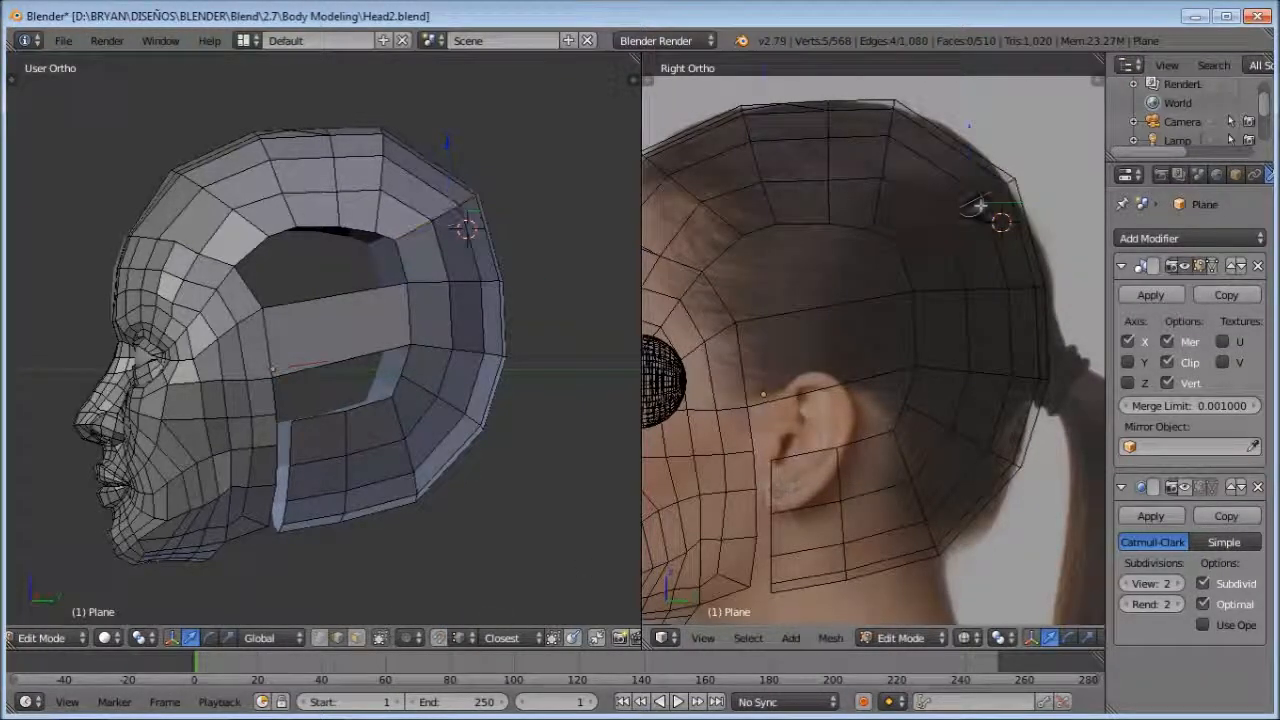
Step: Divide the bridging face above the ear with three evenly spaced vertical loop cuts
{"action": "key", "text": "ctrl+r"}
{"action": "scroll", "coordinate": [798, 342], "scroll_direction": "up", "scroll_amount": 1}
{"action": "left_click", "coordinate": [798, 342]}
{"action": "right_click", "coordinate": [818, 355]}
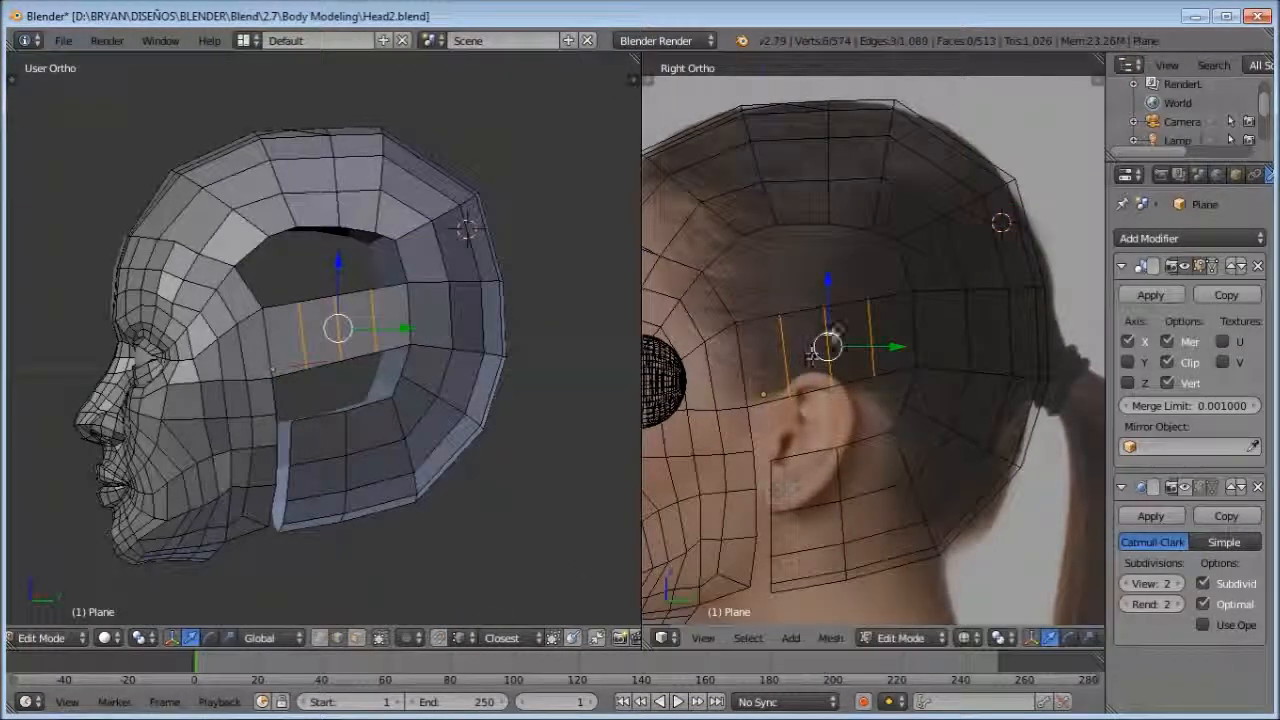
Step: Move and rotate the bridge's lower edges so they arch over the top of the ear
{"action": "right_click", "coordinate": [798, 393]}
{"action": "key", "text": "g"}
{"action": "key", "text": "z"}
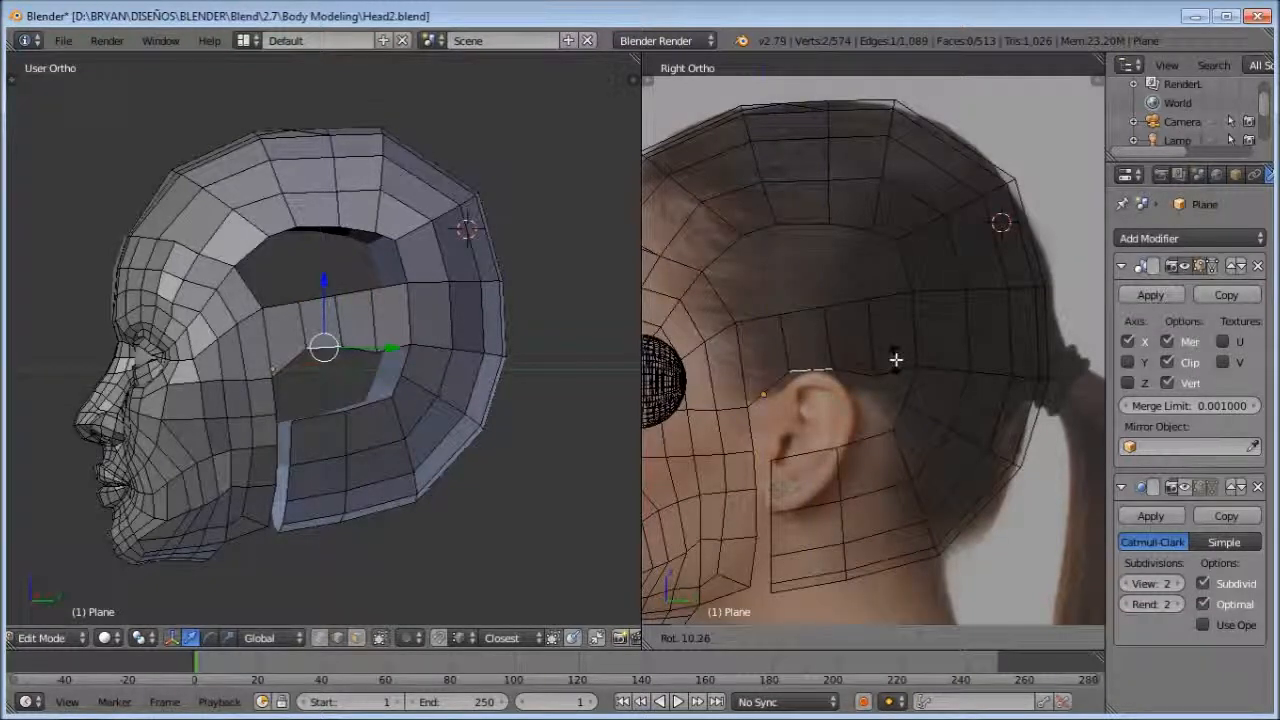
{"action": "left_click", "coordinate": [895, 360]}
{"action": "key", "text": "g"}
{"action": "key", "text": "z"}
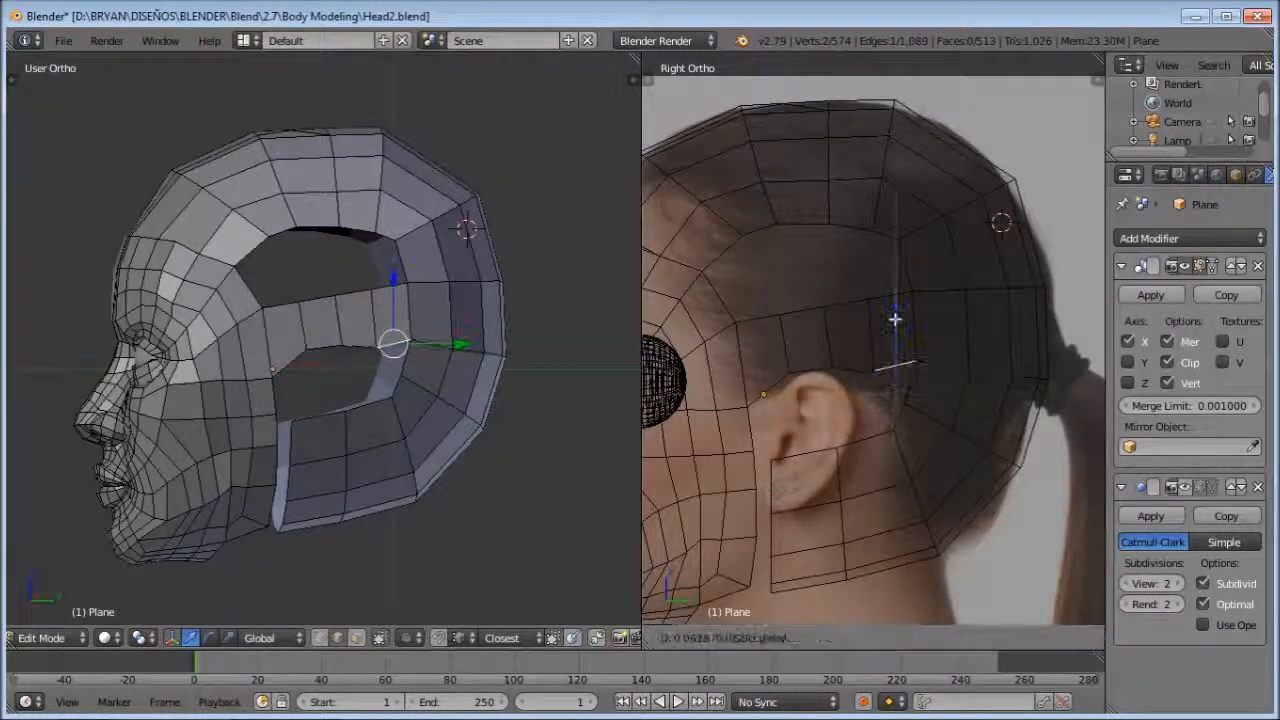
{"action": "middle_click_drag", "start_coordinate": [835, 358], "coordinate": [870, 322], "text": "shift"}
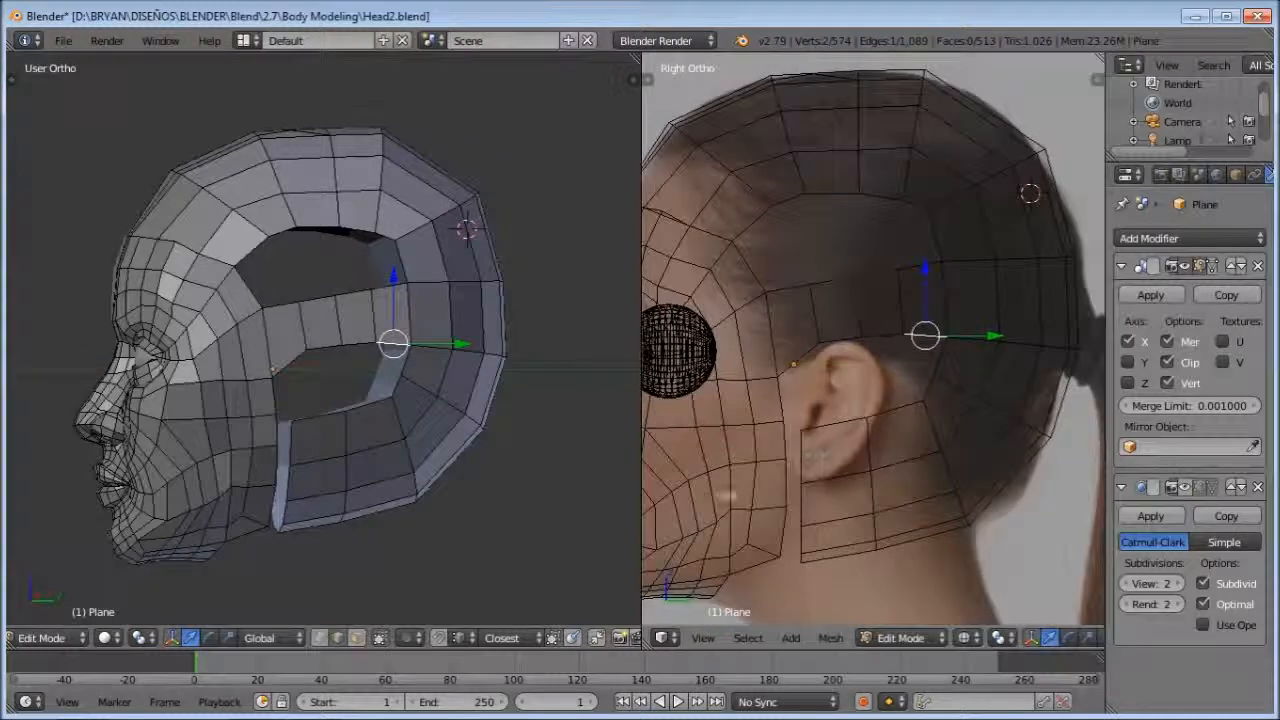
Step: Fill three faces between the upper border of the side opening and the bridge above the ear
{"action": "key", "text": "a"}
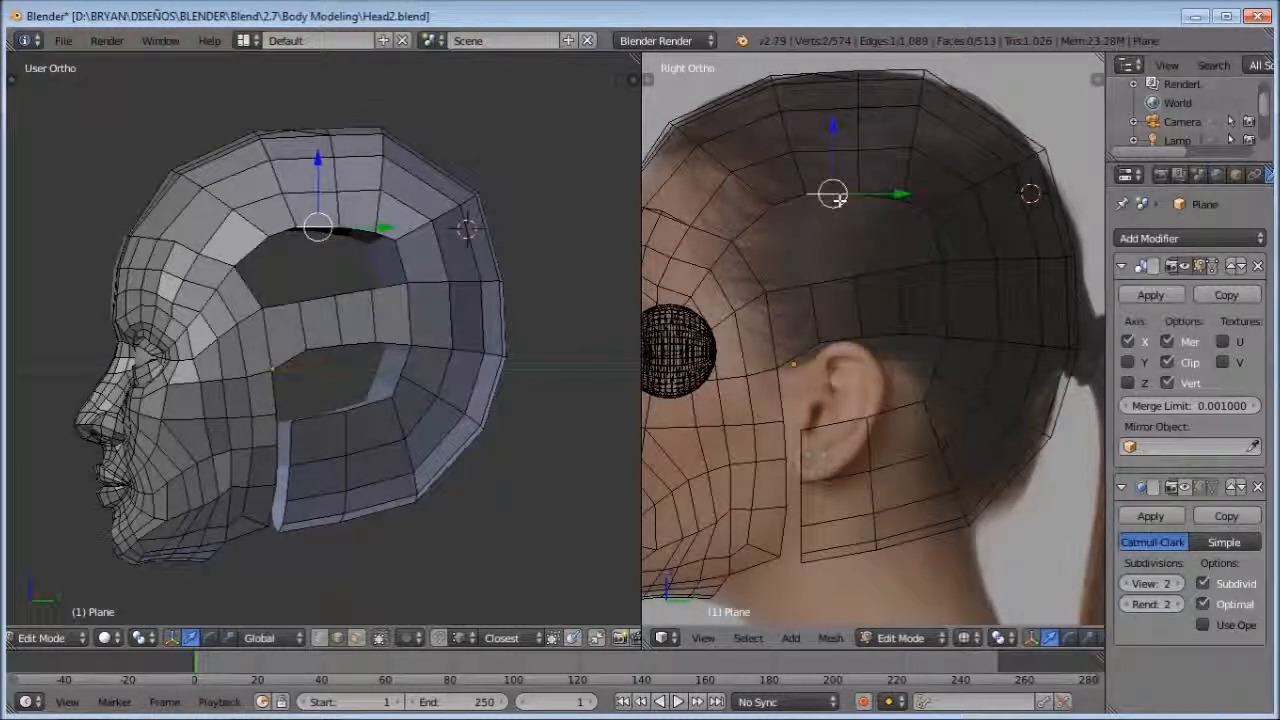
{"action": "right_click", "coordinate": [885, 198], "text": "shift"}
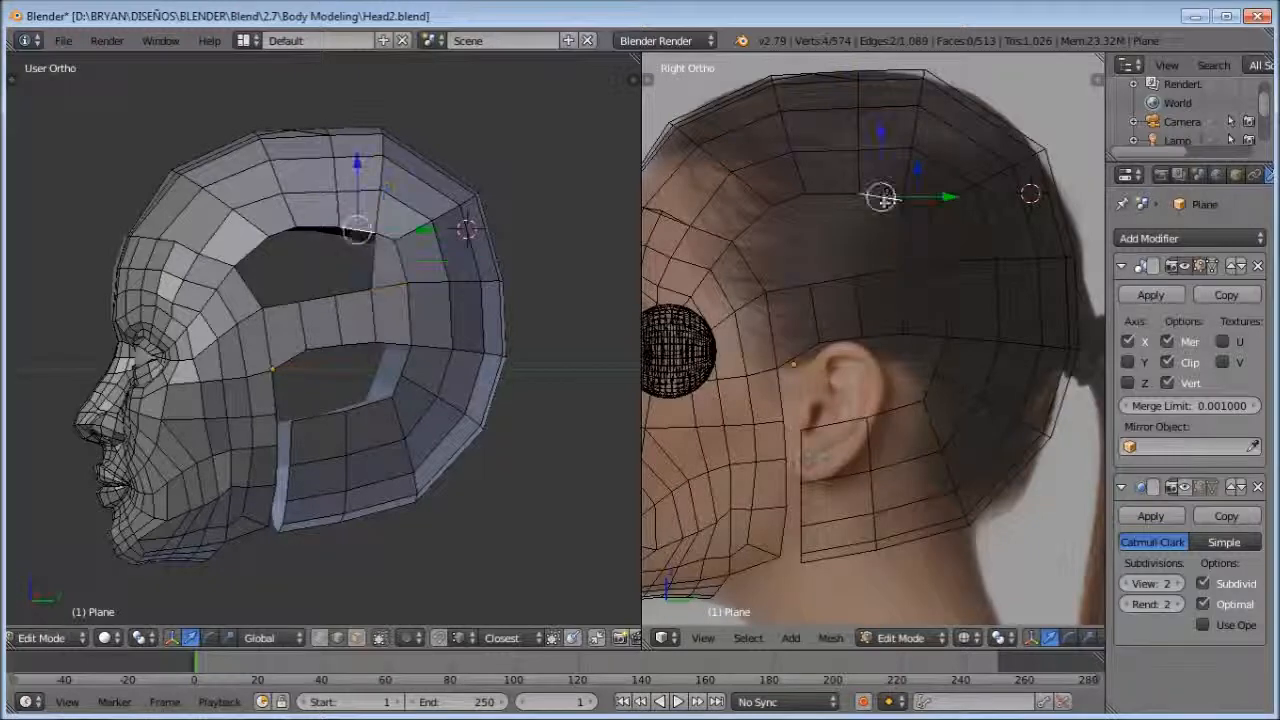
{"action": "right_click", "coordinate": [840, 281], "text": "shift"}
{"action": "key", "text": "f"}
Step: Space out the vertical edges above the ear and switch the side view to solid shading
{"action": "right_click", "coordinate": [859, 301]}
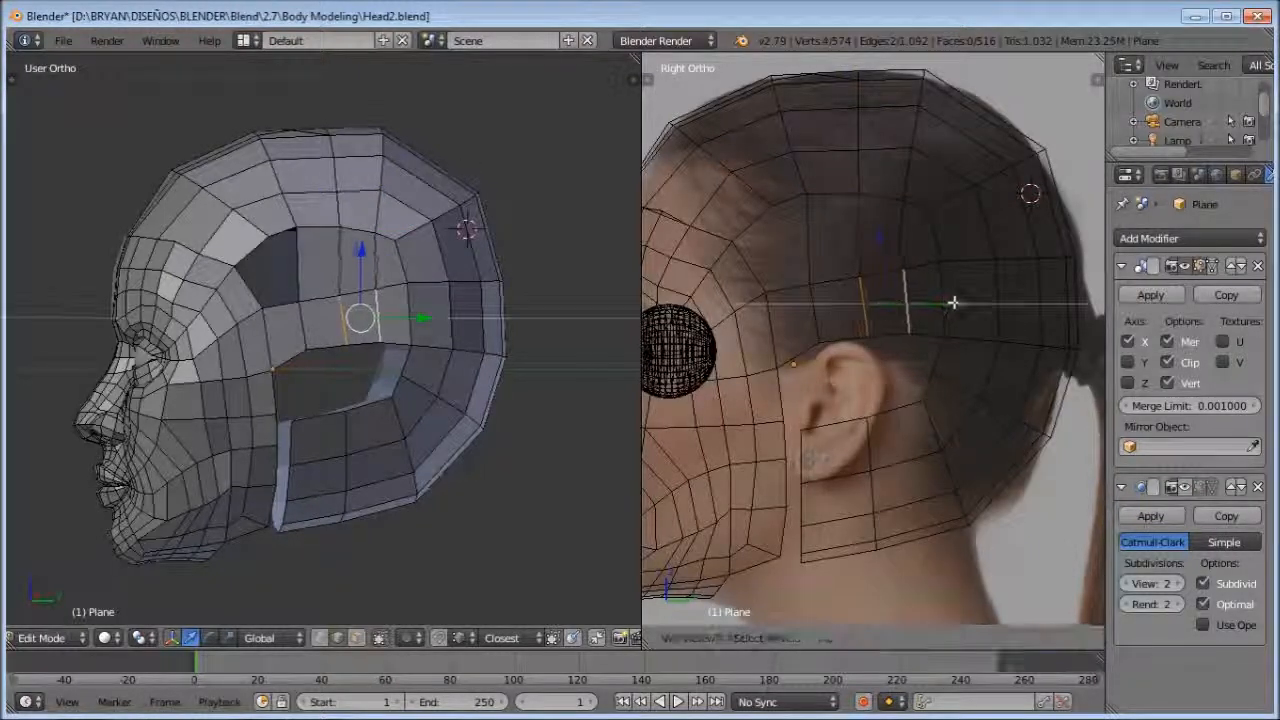
{"action": "right_click", "coordinate": [946, 297], "text": "shift"}
{"action": "key", "text": "z"}
{"action": "key", "text": "a"}
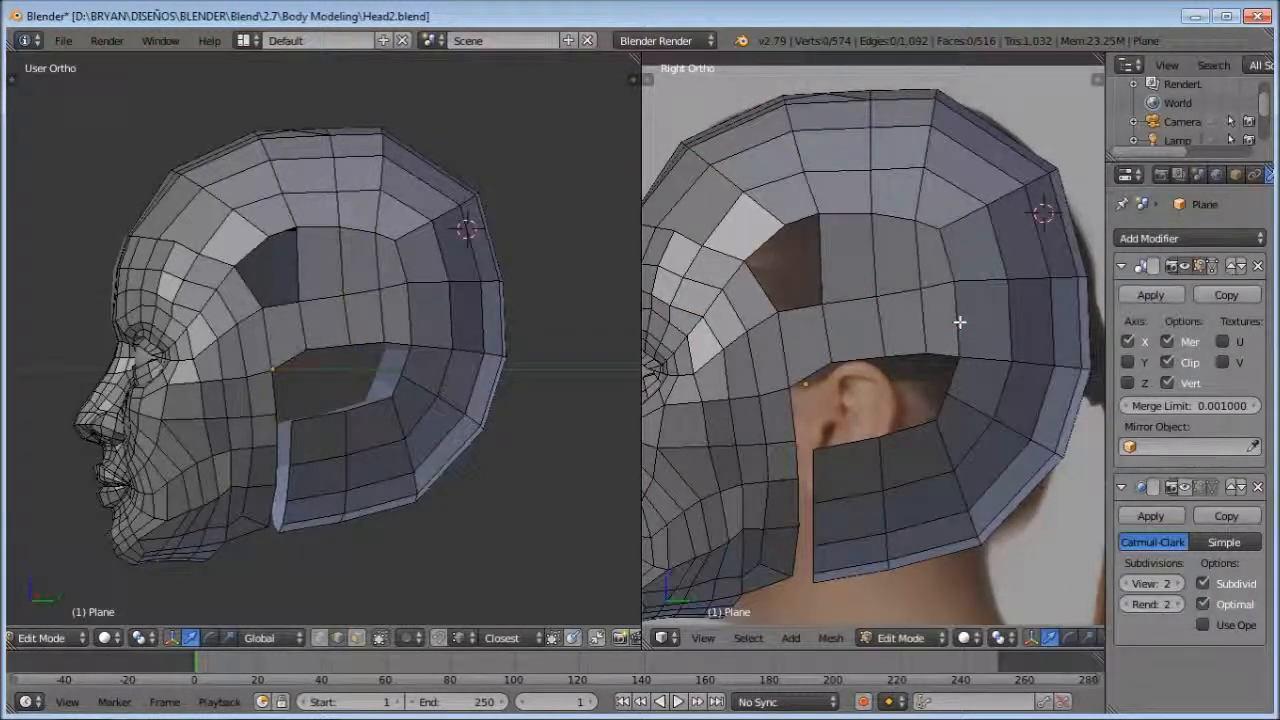
Step: Shift two edges at the back of the cranium rearward and rotate the edge beside the temple gap
{"action": "left_click_drag", "start_coordinate": [1018, 294], "coordinate": [1083, 281]}
{"action": "right_click", "coordinate": [1000, 250]}
{"action": "right_click", "coordinate": [1012, 315], "text": "shift"}
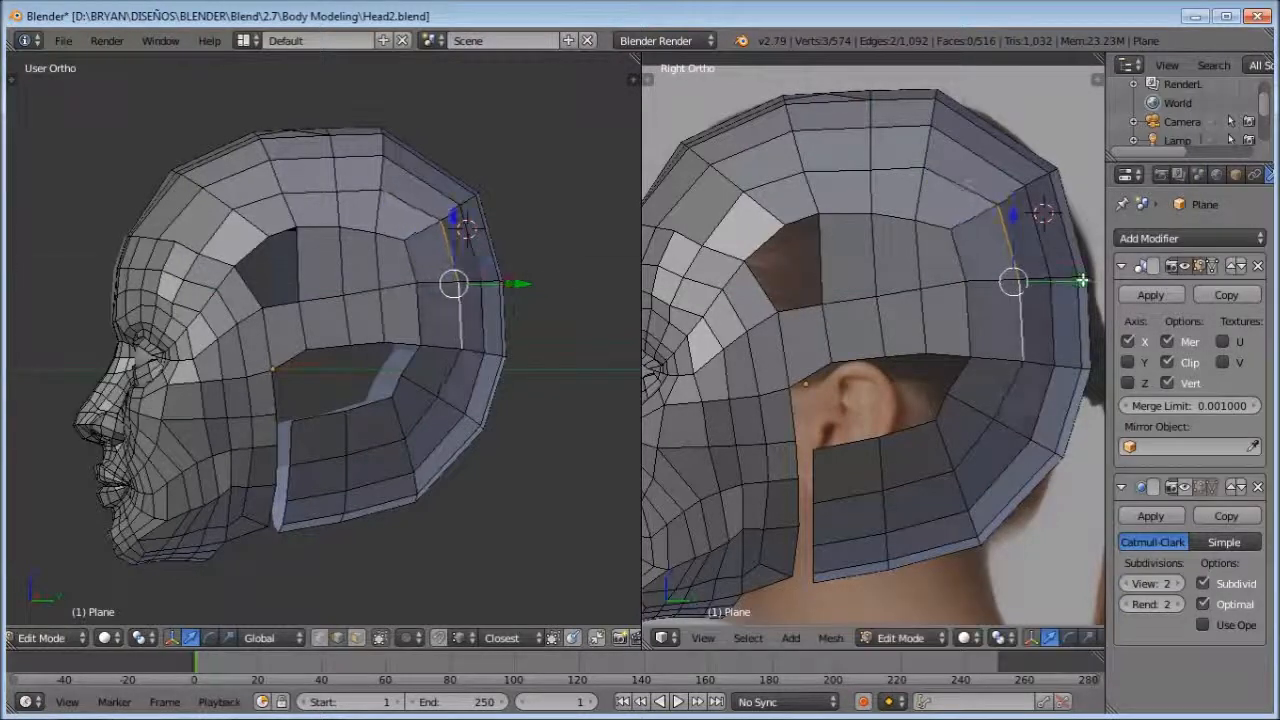
{"action": "left_click_drag", "start_coordinate": [790, 212], "coordinate": [835, 240]}
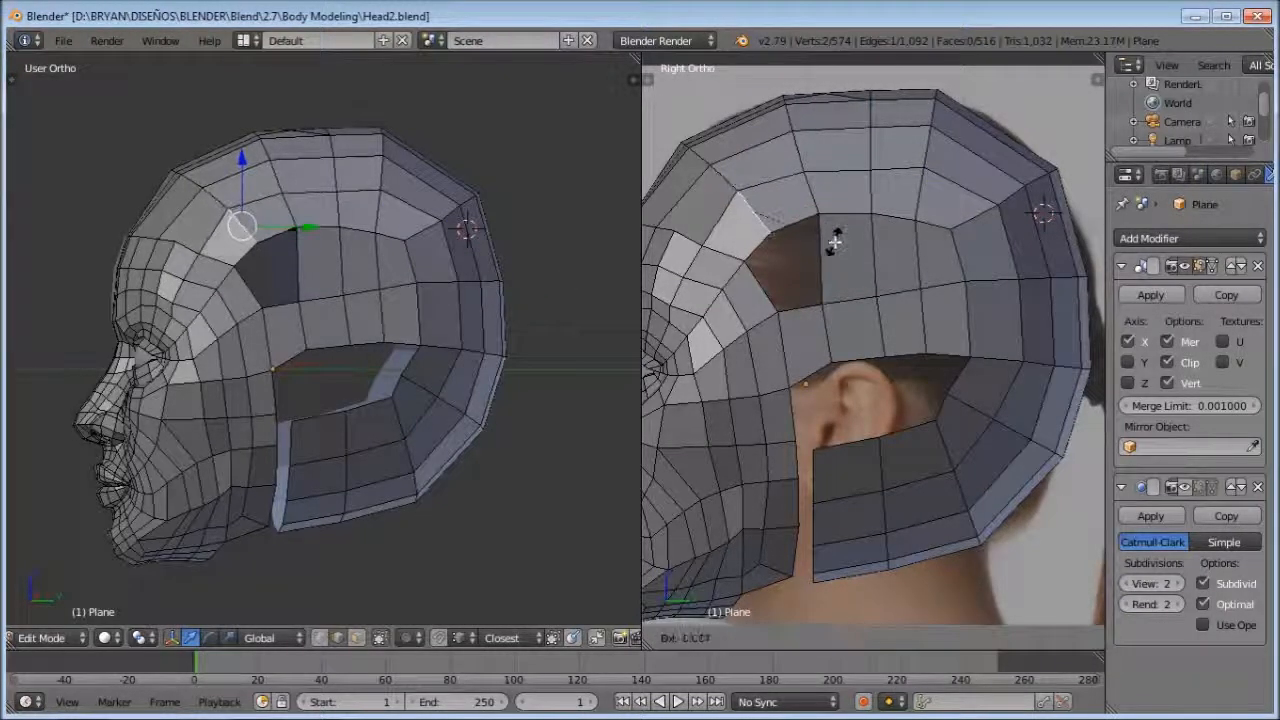
Step: Add a cut through the bridge's front face and fill the remaining temple gap with faces
{"action": "key", "text": "a"}
{"action": "middle_click_drag", "start_coordinate": [683, 236], "coordinate": [791, 263], "text": "shift"}
{"action": "middle_click_drag", "start_coordinate": [900, 346], "coordinate": [845, 296], "text": "shift"}
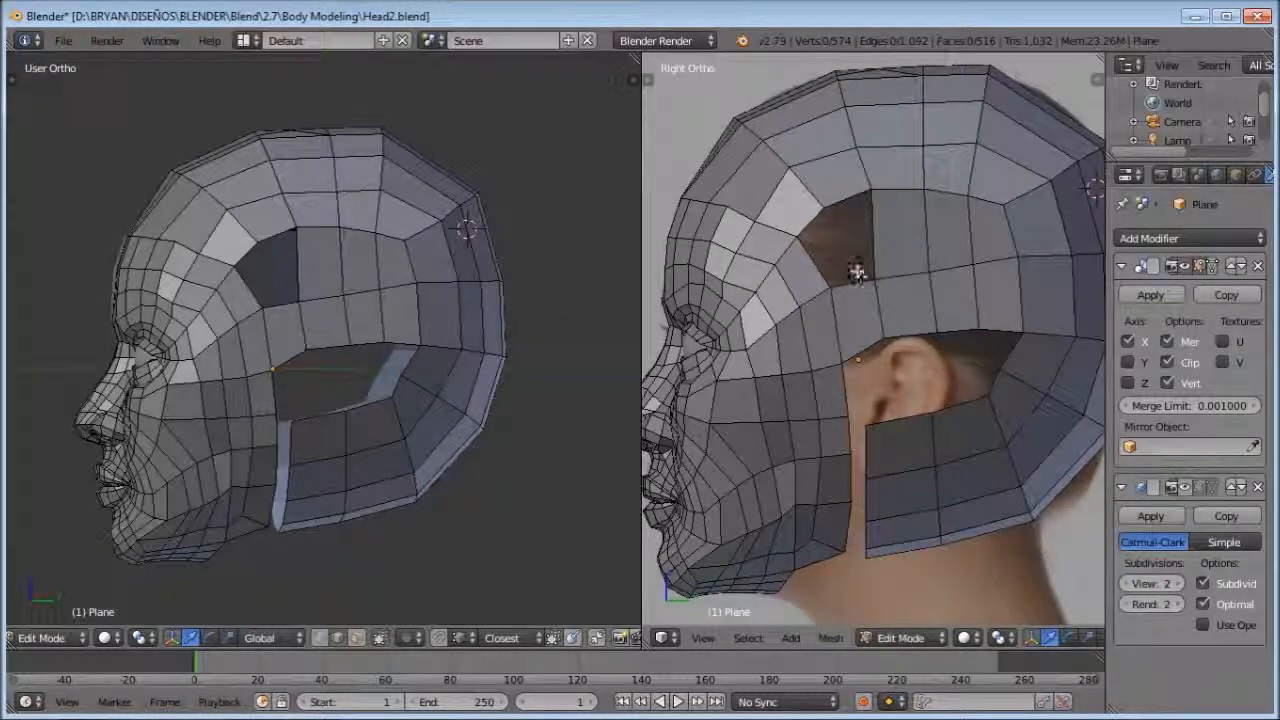
{"action": "right_click", "coordinate": [859, 279], "text": "shift"}
{"action": "key", "text": "f"}
{"action": "right_click", "coordinate": [844, 284]}
{"action": "right_click", "coordinate": [817, 219], "text": "shift"}
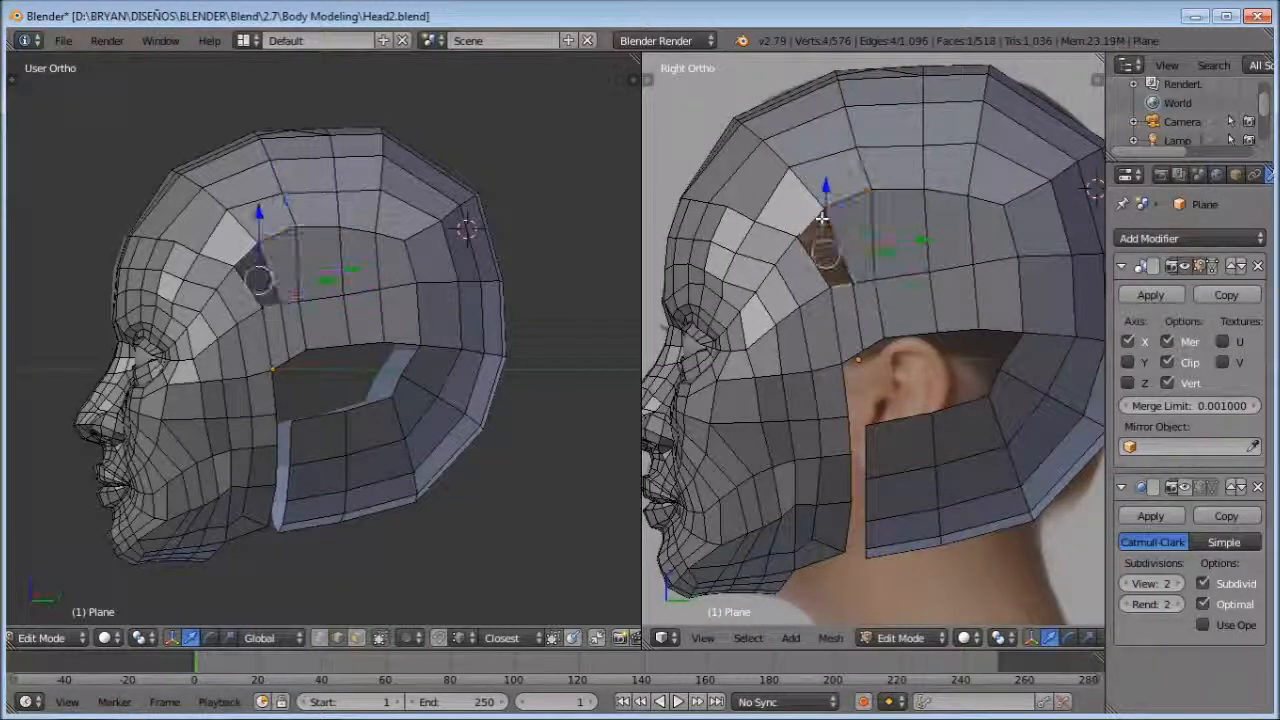
{"action": "key", "text": "f"}
{"action": "key", "text": "a"}
Step: Move and rotate edges along the middle row above the ear to even out its curve
{"action": "scroll", "coordinate": [871, 277], "scroll_direction": "down", "scroll_amount": 2}
{"action": "scroll", "coordinate": [871, 277], "scroll_direction": "up", "scroll_amount": 2}
{"action": "right_click", "coordinate": [903, 256]}
{"action": "right_click", "coordinate": [858, 220]}
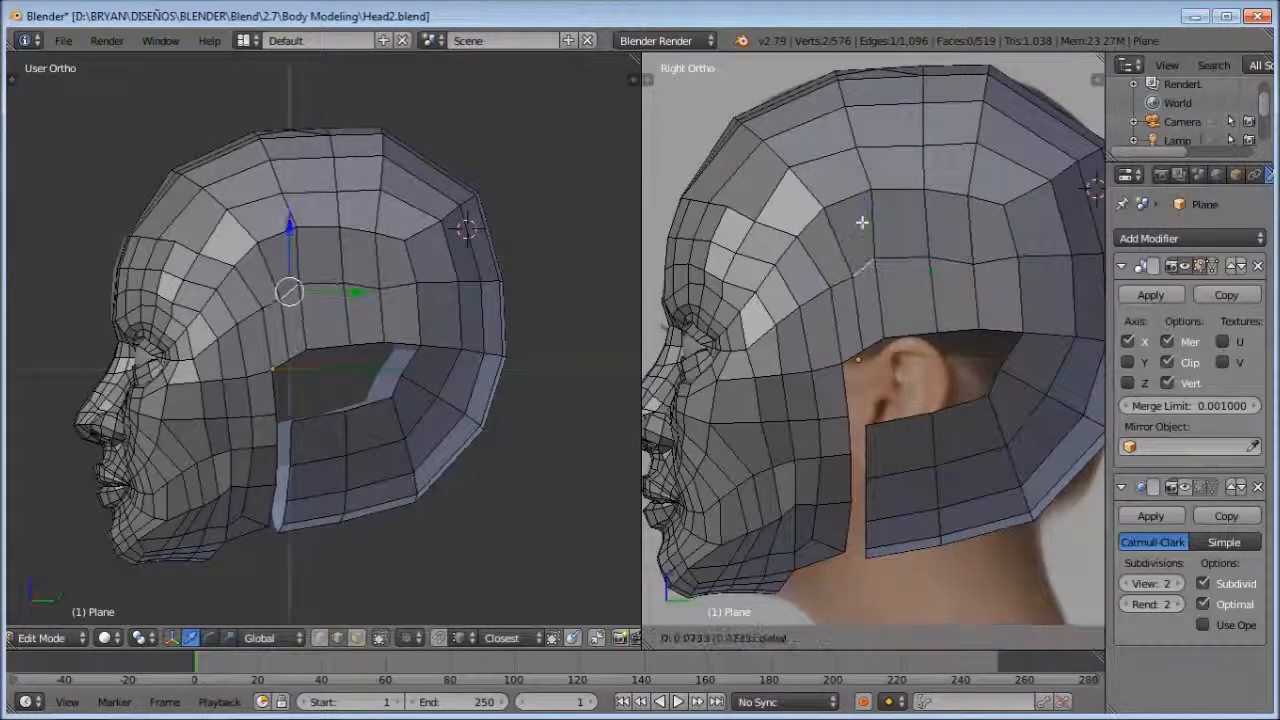
{"action": "left_click", "coordinate": [998, 313]}
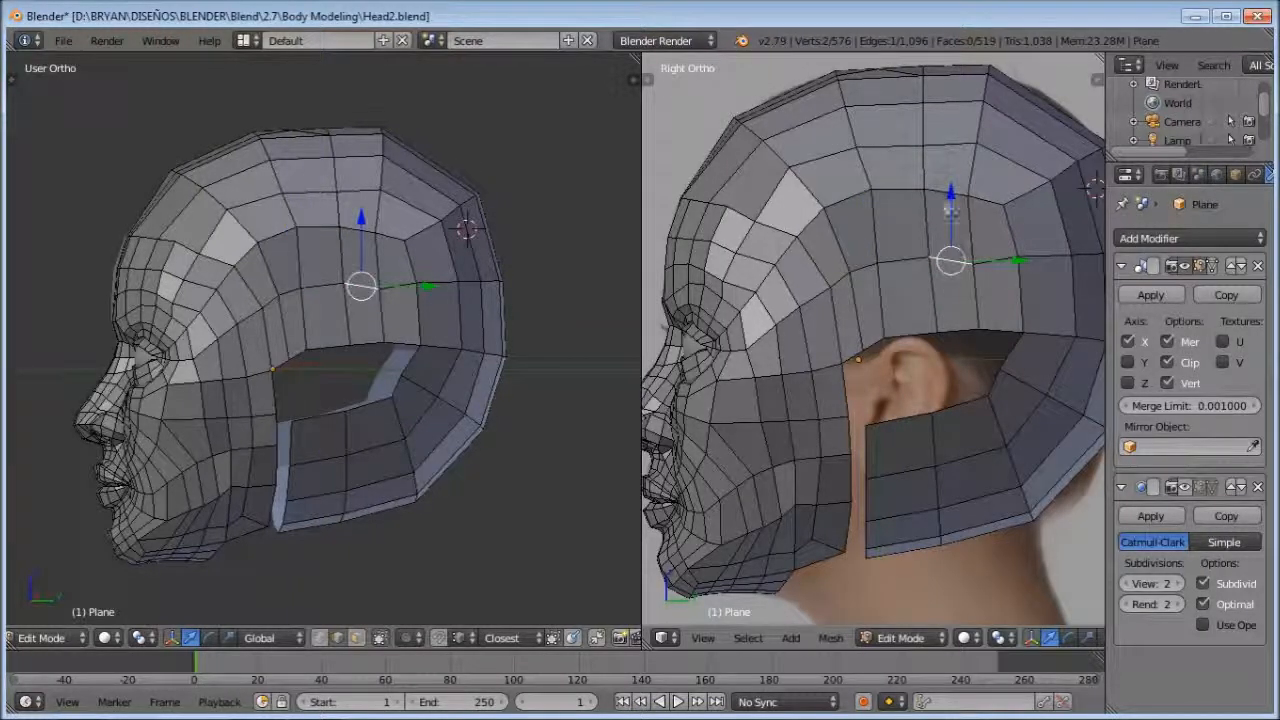
{"action": "key", "text": "r"}
{"action": "left_click", "coordinate": [1027, 213]}
{"action": "scroll", "coordinate": [1028, 214], "scroll_direction": "down", "scroll_amount": 1}
{"action": "key", "text": "a"}
{"action": "middle_click_drag", "start_coordinate": [977, 314], "coordinate": [945, 290], "text": "shift"}
{"action": "scroll", "coordinate": [950, 310], "scroll_direction": "up", "scroll_amount": 1}
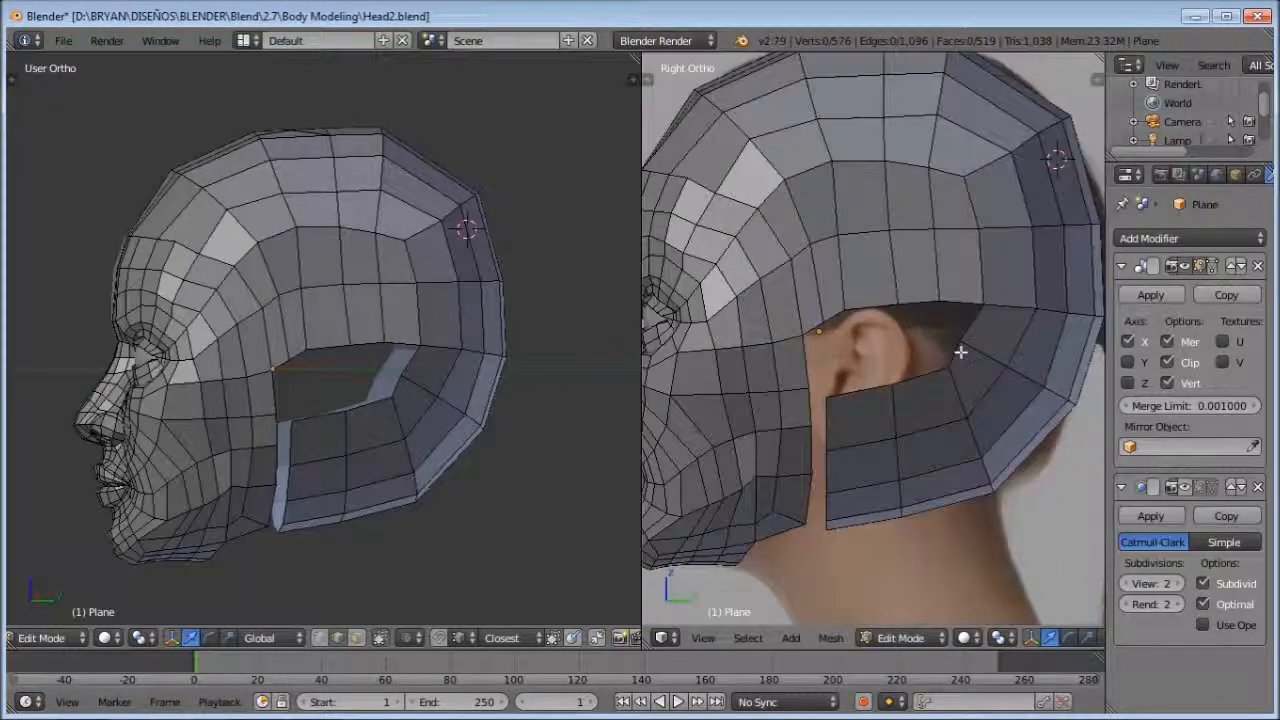
Step: Move the vertex on the rear border of the ear opening farther back
{"action": "key", "text": "ctrl+Tab"}
{"action": "right_click", "coordinate": [976, 326]}
{"action": "key", "text": "ctrl+Tab"}
{"action": "left_click", "coordinate": [963, 337]}
{"action": "right_click", "coordinate": [964, 342]}
{"action": "key", "text": "g"}
{"action": "left_click", "coordinate": [991, 356]}
Step: Fill two faces behind the ear between the upper and lower borders of the opening
{"action": "key", "text": "a"}
{"action": "key", "text": "ctrl+Tab"}
{"action": "left_click", "coordinate": [968, 372]}
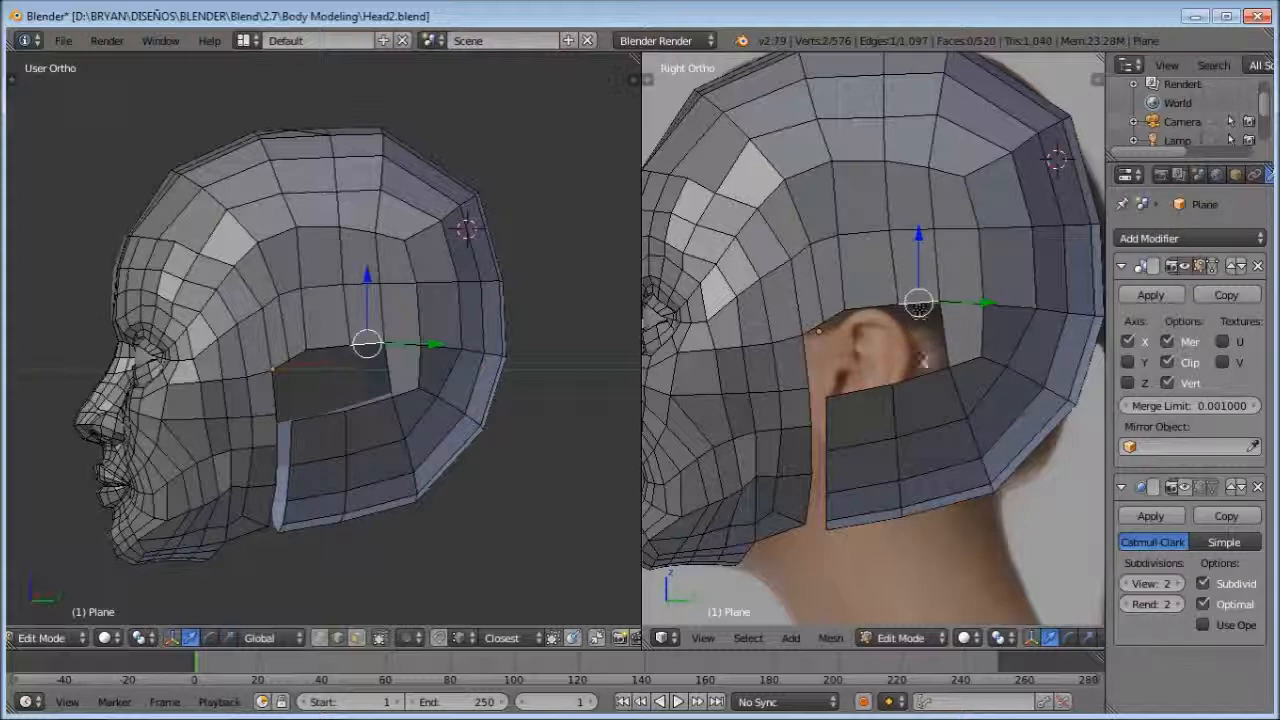
{"action": "key", "text": "f"}
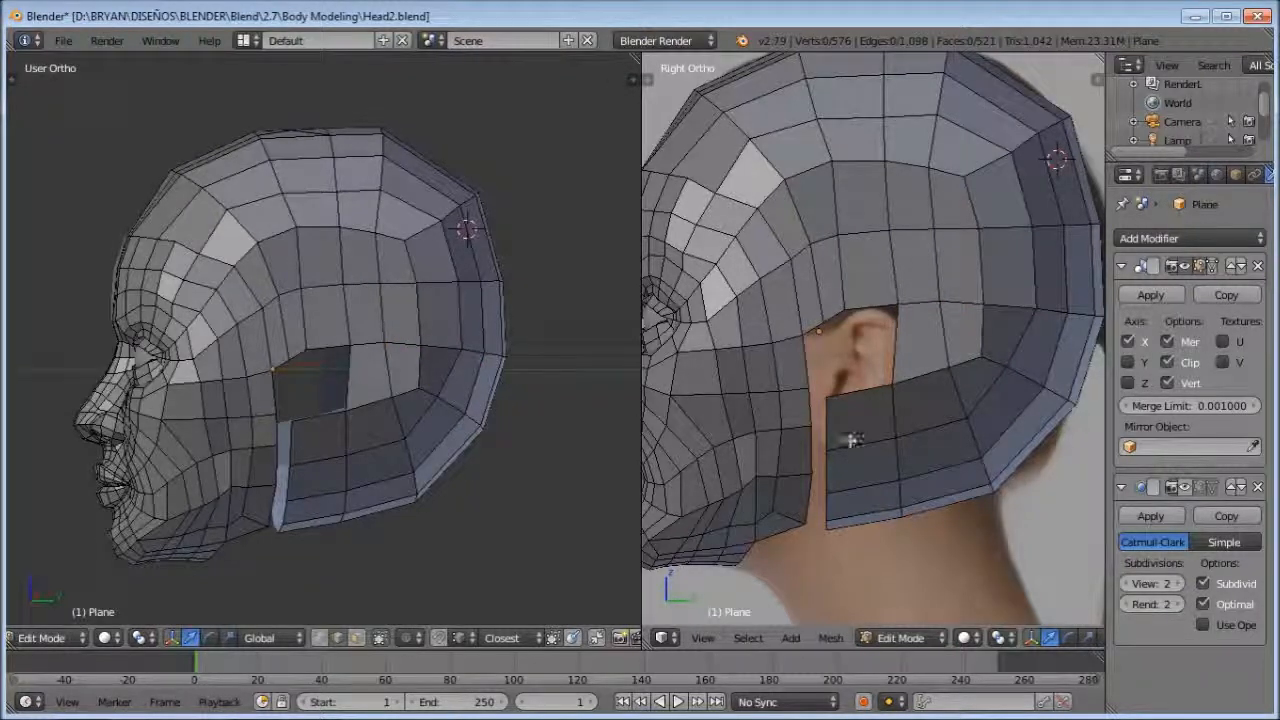
Step: Delete the corner vertex of the neck piece beside the earlobe to enlarge the ear opening
{"action": "scroll", "coordinate": [845, 425], "scroll_direction": "up", "scroll_amount": 1}
{"action": "key", "text": "ctrl+Tab"}
{"action": "left_click", "coordinate": [882, 364]}
{"action": "right_click", "coordinate": [834, 405]}
{"action": "key", "text": "x"}
{"action": "left_click", "coordinate": [834, 405]}
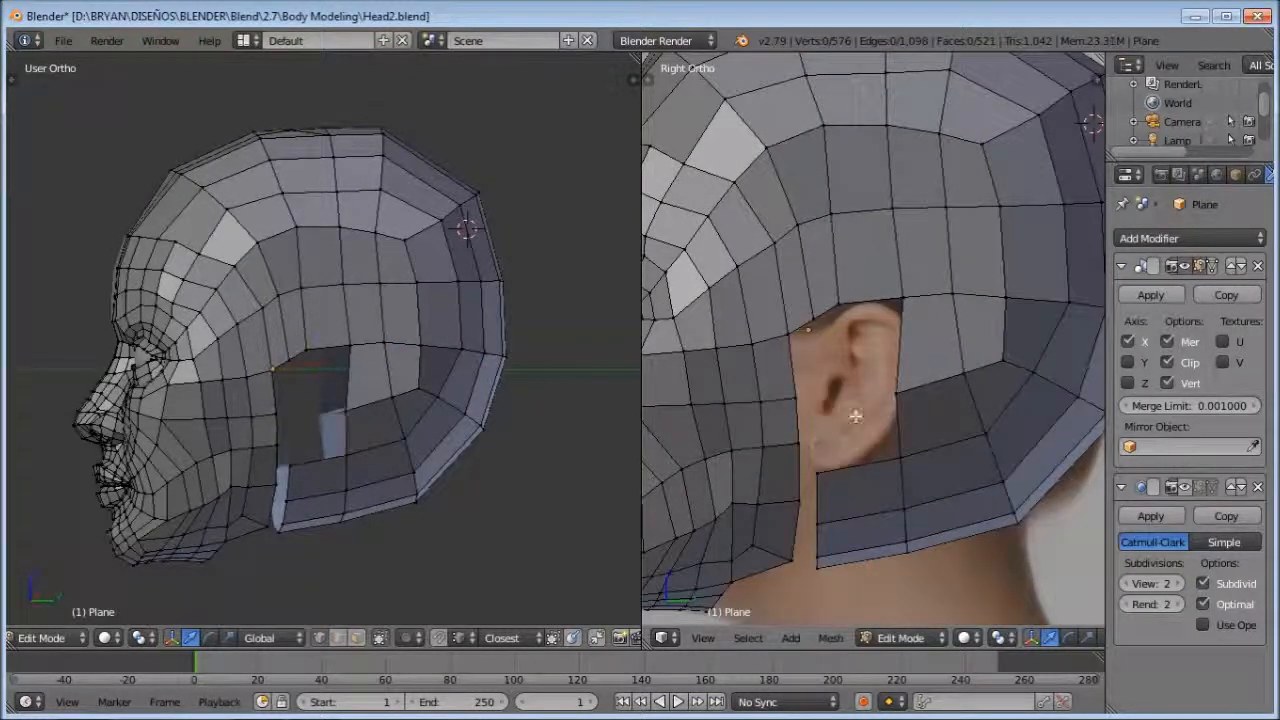
Step: Move the vertex on the rear border of the ear opening back to follow the ear's outline
{"action": "middle_click_drag", "start_coordinate": [932, 382], "coordinate": [938, 372], "text": "shift"}
{"action": "right_click", "coordinate": [909, 378]}
{"action": "left_click_drag", "start_coordinate": [960, 385], "coordinate": [982, 388]}
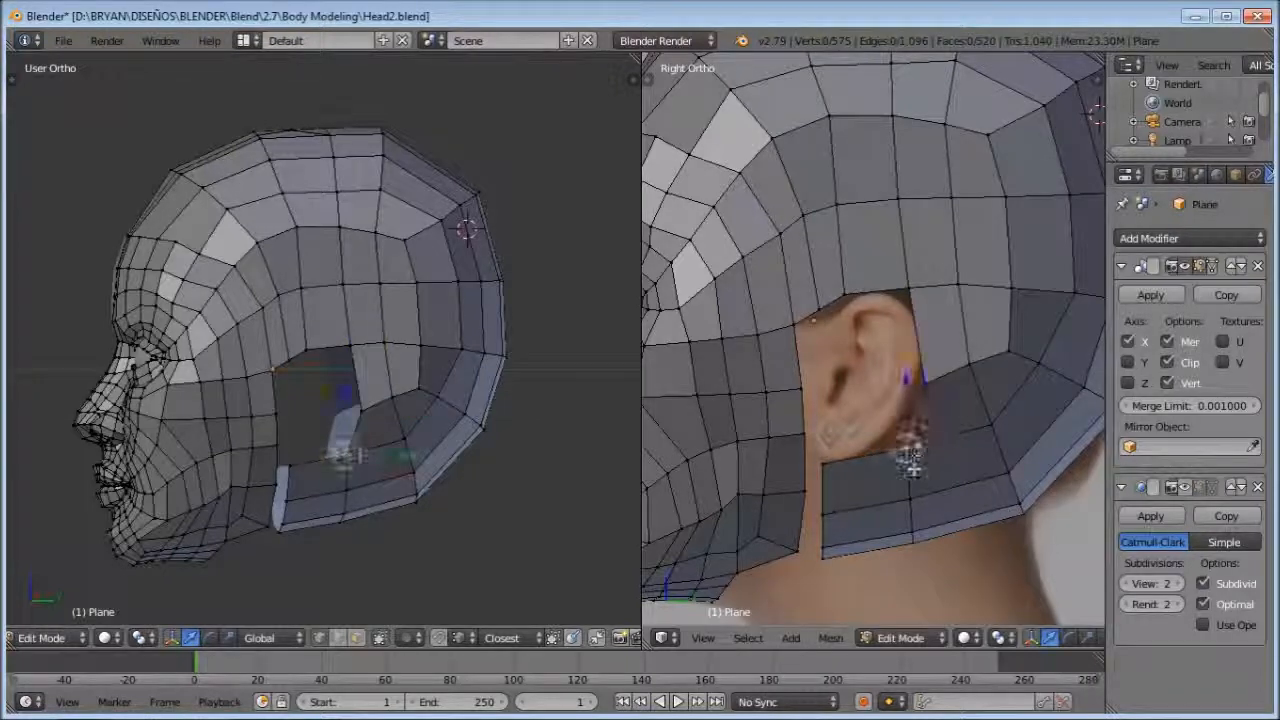
Step: Move the vertical column of neck-piece vertices below the ear forward and rotate it slightly
{"action": "right_click", "coordinate": [907, 449]}
{"action": "key", "text": "z"}
{"action": "left_click_drag", "start_coordinate": [942, 430], "coordinate": [943, 428]}
{"action": "key", "text": "g"}
{"action": "left_click", "coordinate": [910, 472]}
{"action": "key", "text": "r"}
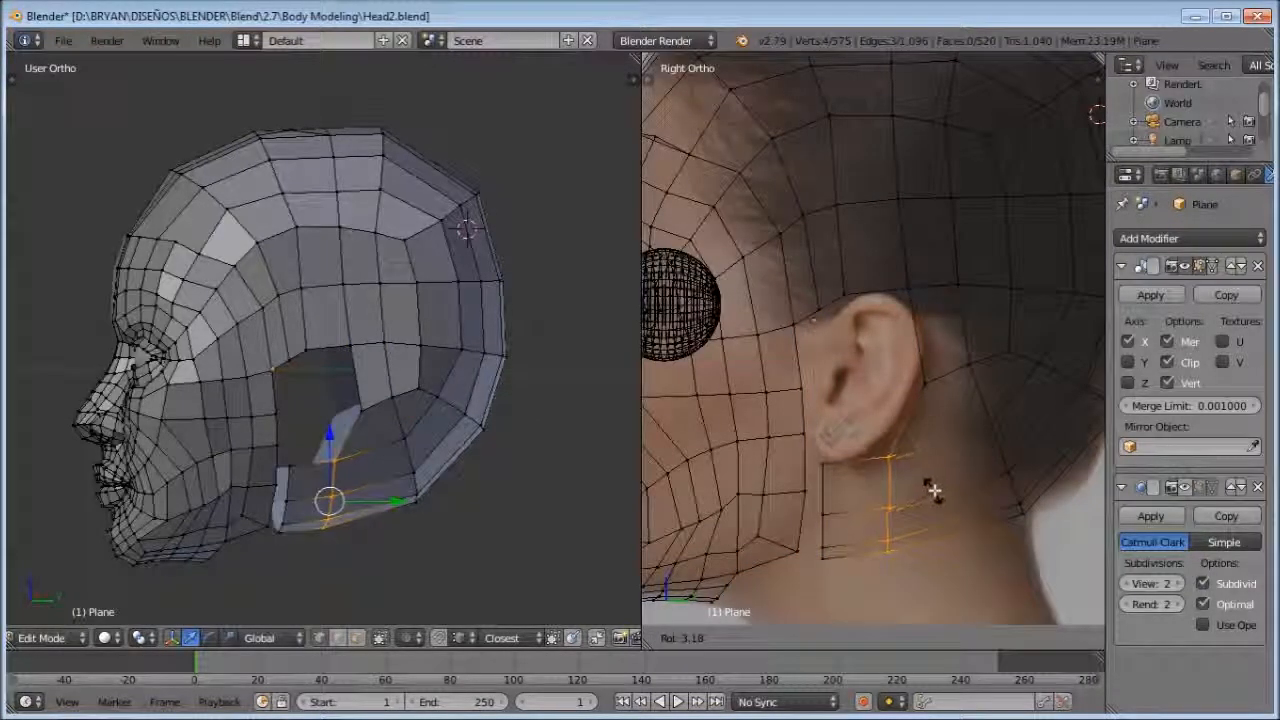
{"action": "left_click", "coordinate": [930, 491]}
{"action": "key", "text": "a"}
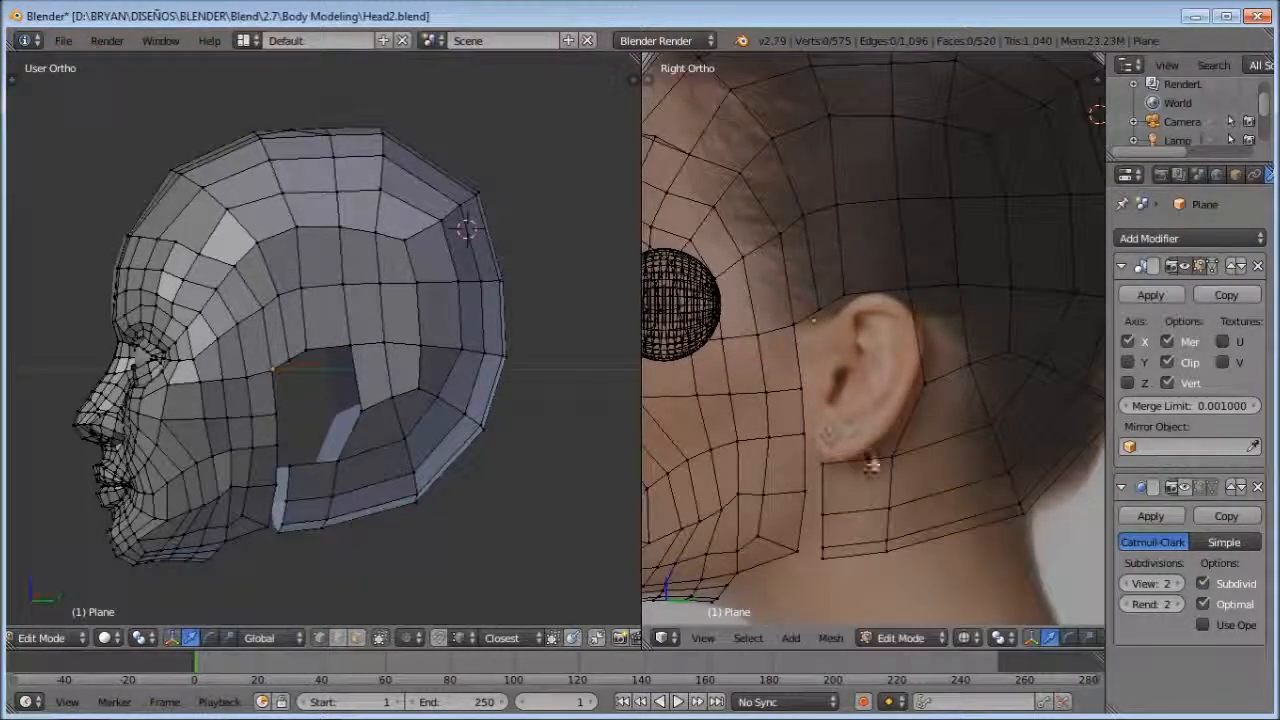
Step: Move the neck piece's corner vertex and the neighbouring jaw edge so they meet closely beneath the earlobe
{"action": "key", "text": "z"}
{"action": "key", "text": "g"}
{"action": "left_click", "coordinate": [837, 484]}
{"action": "scroll", "coordinate": [837, 484], "scroll_direction": "up", "scroll_amount": 1}
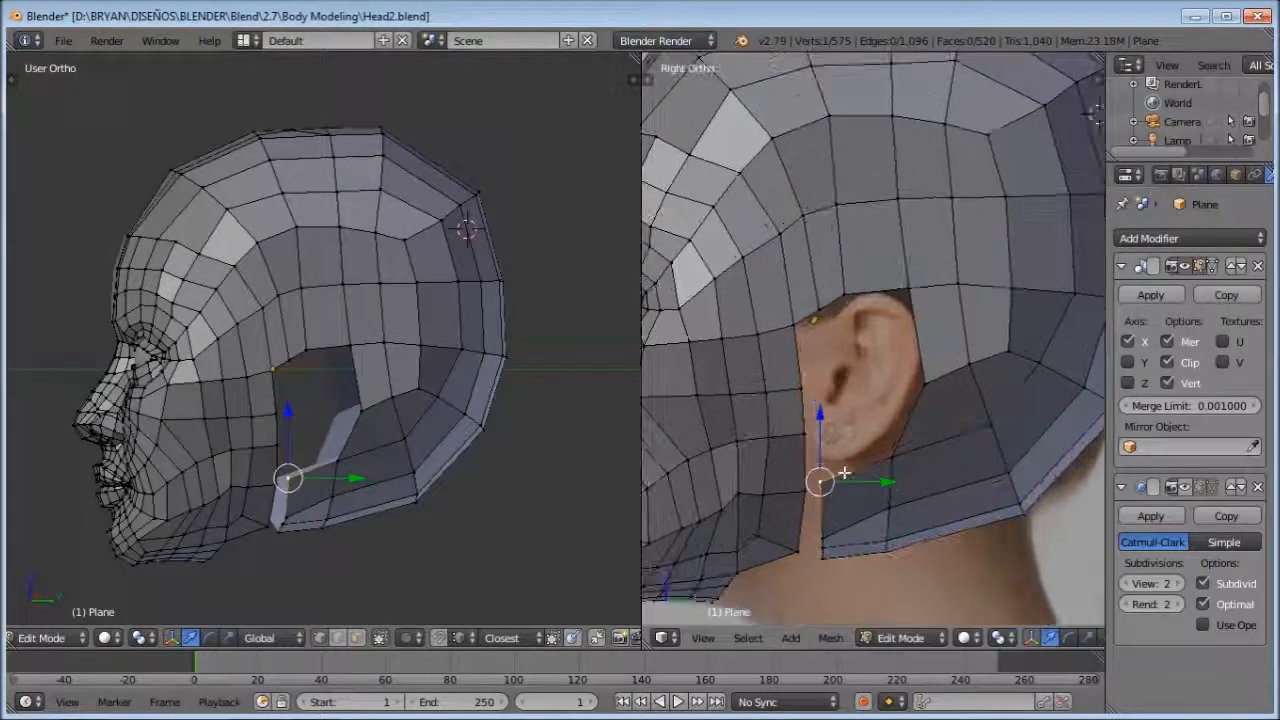
{"action": "key", "text": "g"}
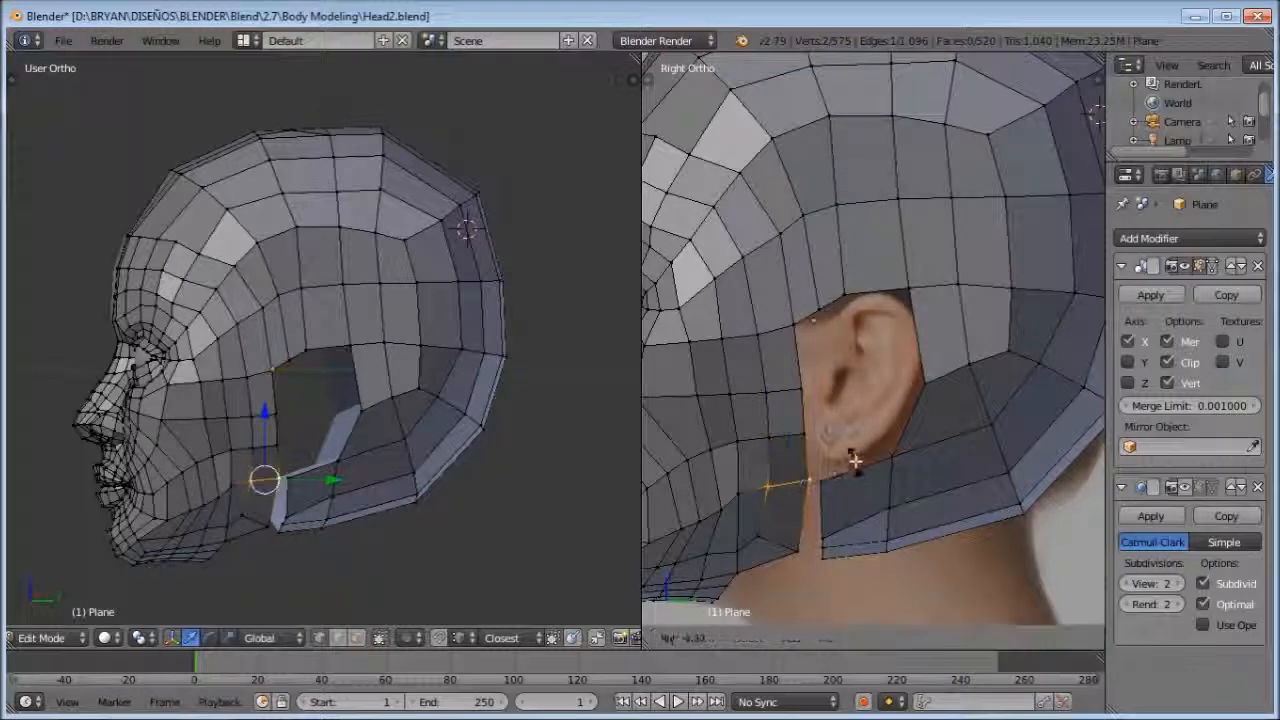
{"action": "left_click", "coordinate": [848, 472]}
{"action": "key", "text": "a"}
Step: Move the edge on the front border of the ear opening forward along the Y axis
{"action": "key", "text": "ctrl+Tab"}
{"action": "left_click", "coordinate": [818, 380]}
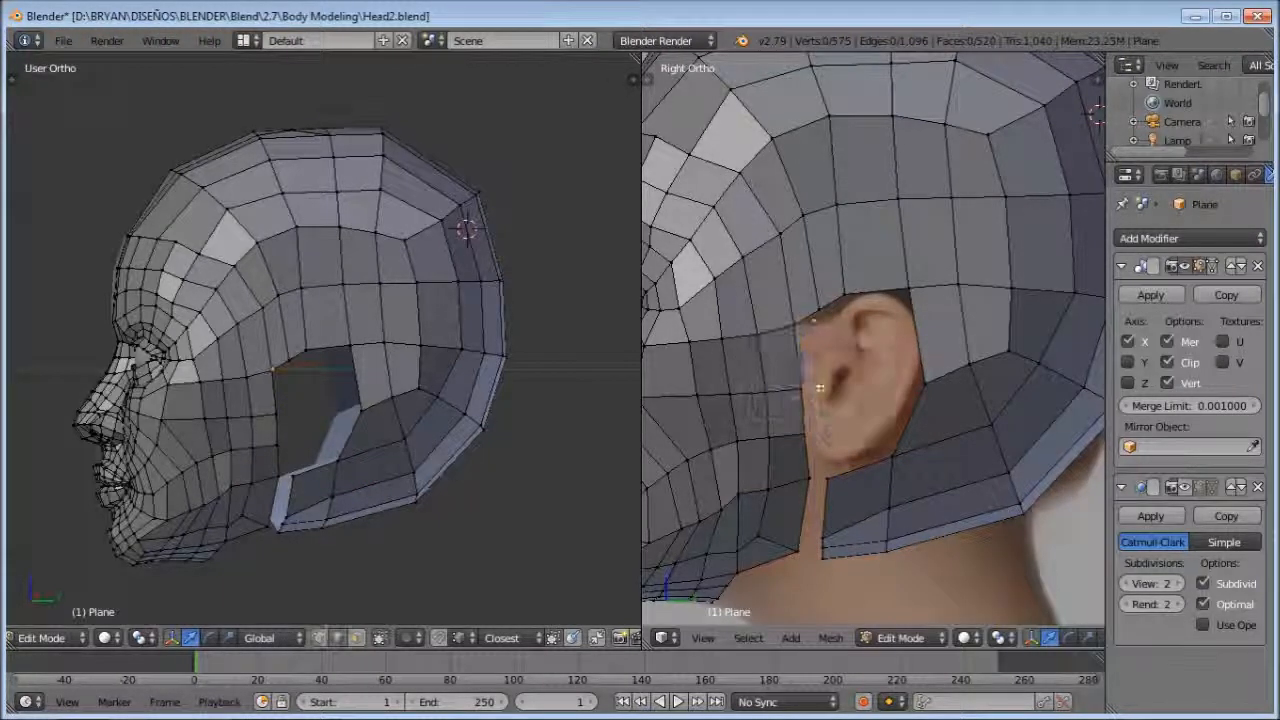
{"action": "right_click", "coordinate": [814, 404]}
{"action": "key", "text": "g"}
{"action": "key", "text": "y"}
{"action": "left_click", "coordinate": [849, 402]}
{"action": "key", "text": "a"}
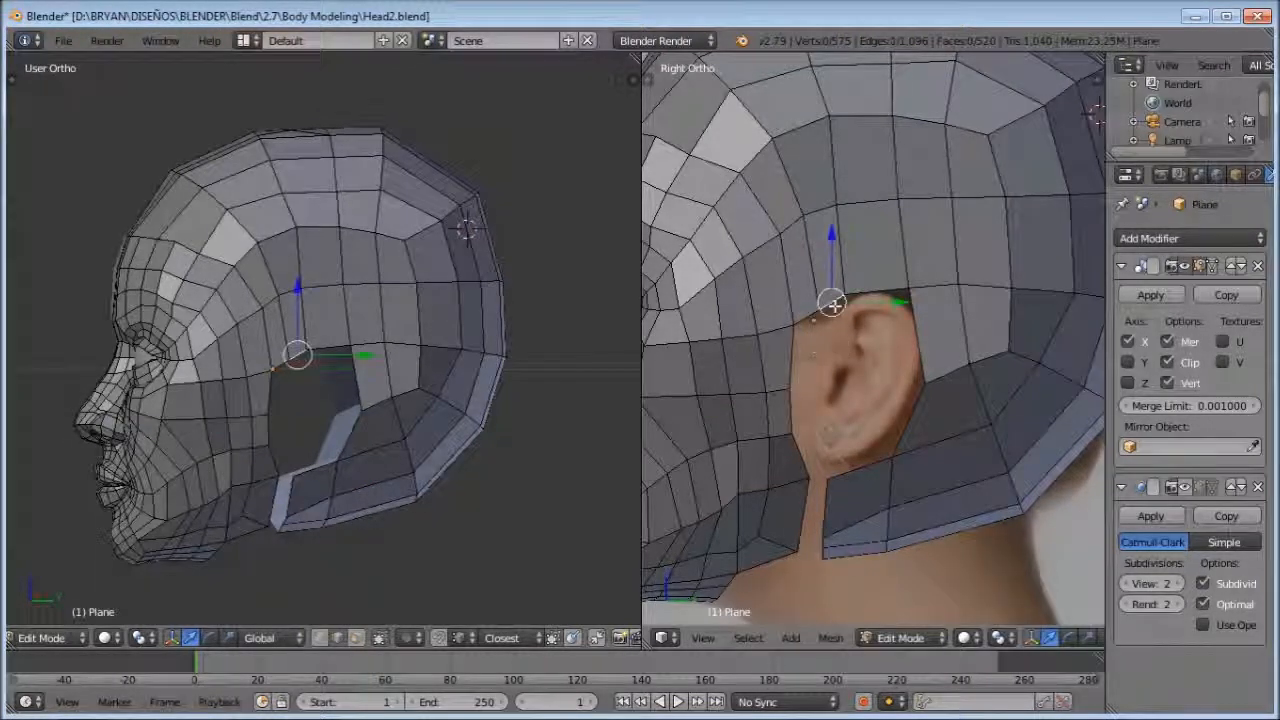
{"action": "left_click", "coordinate": [824, 248]}
Step: Fill the gap between the jaw and the neck piece below the earlobe with a face
{"action": "middle_click_drag", "start_coordinate": [872, 461], "coordinate": [851, 371], "text": "shift"}
{"action": "scroll", "coordinate": [848, 372], "scroll_direction": "up", "scroll_amount": 1}
{"action": "right_click", "coordinate": [820, 375]}
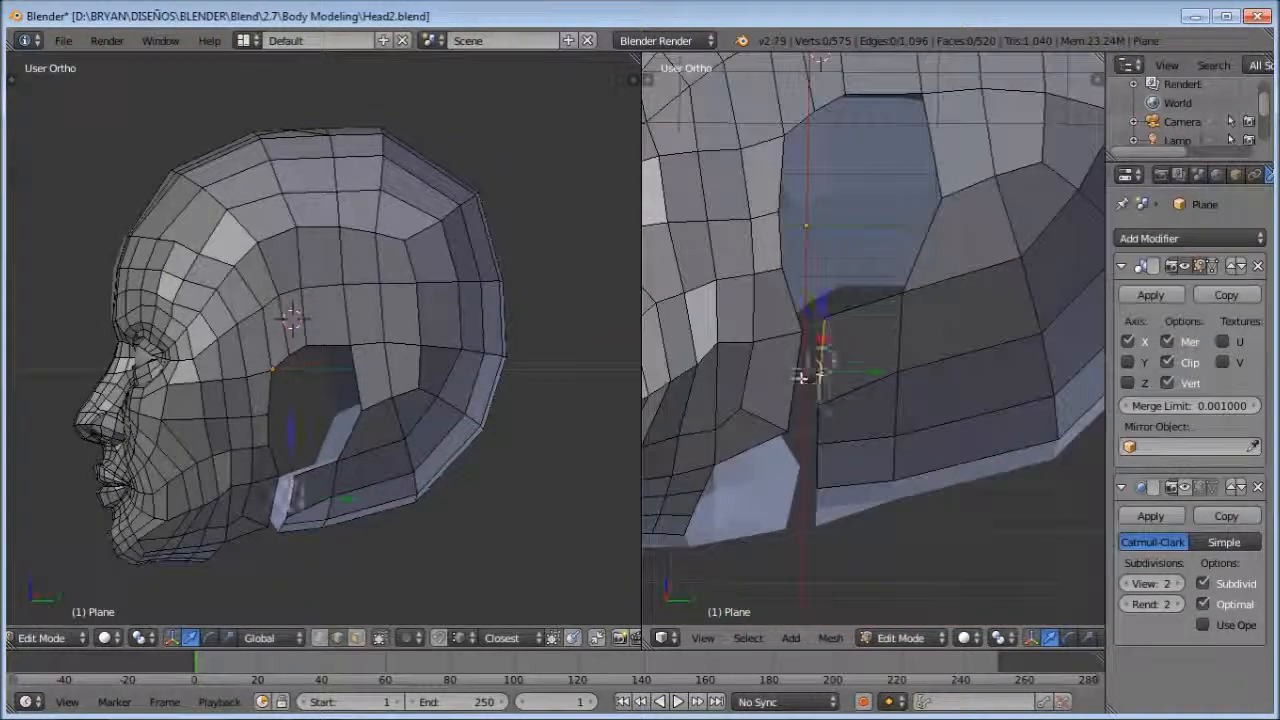
{"action": "middle_click_drag", "start_coordinate": [454, 473], "coordinate": [511, 266]}
{"action": "key", "text": "a"}
Step: Delete the four faces along the lower rear part of the neck piece behind the ear
{"action": "middle_click_drag", "start_coordinate": [992, 335], "coordinate": [909, 432]}
{"action": "middle_click_drag", "start_coordinate": [482, 340], "coordinate": [361, 442]}
{"action": "key", "text": "KP_1"}
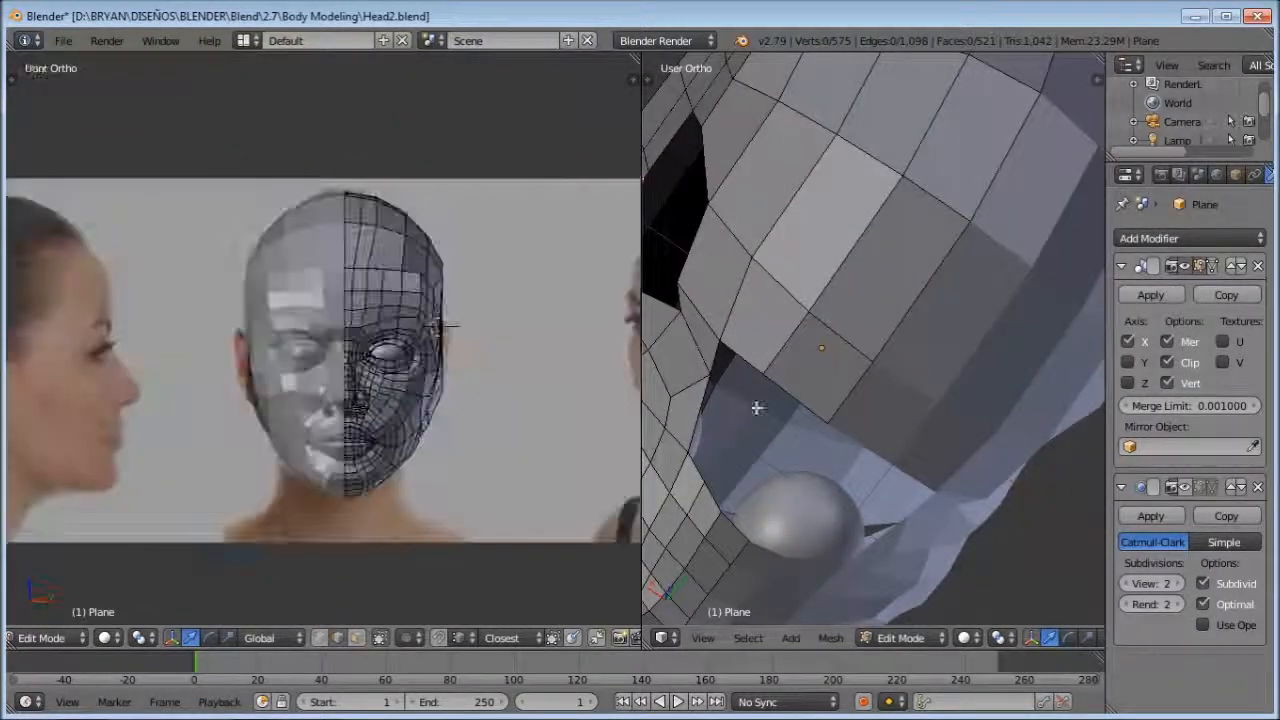
{"action": "key", "text": "KP_3"}
{"action": "key", "text": "z"}
{"action": "middle_click_drag", "start_coordinate": [944, 438], "coordinate": [884, 402]}
{"action": "key", "text": "ctrl+Tab"}
{"action": "left_click", "coordinate": [884, 422]}
{"action": "right_click", "coordinate": [838, 372]}
{"action": "right_click", "coordinate": [903, 348], "text": "shift"}
{"action": "right_click", "coordinate": [922, 382], "text": "shift"}
{"action": "right_click", "coordinate": [925, 385], "text": "shift"}
{"action": "key", "text": "x"}
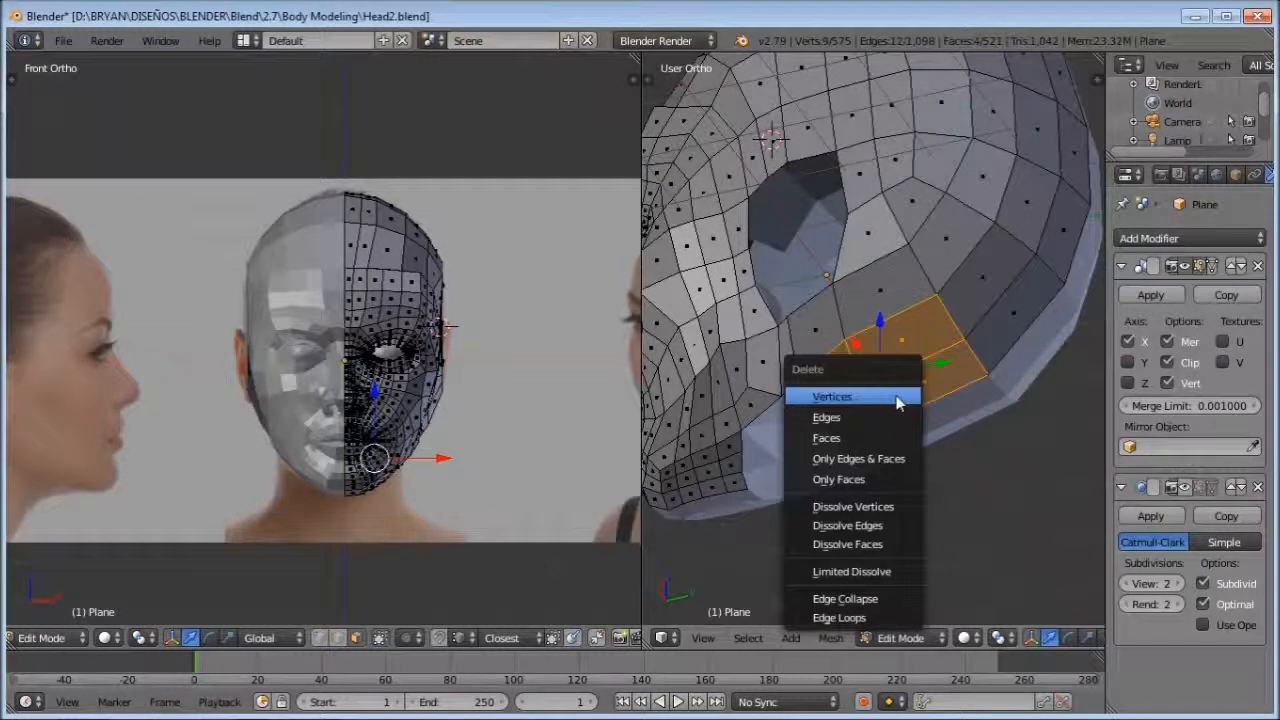
{"action": "left_click", "coordinate": [840, 442]}
{"action": "middle_click_drag", "start_coordinate": [925, 389], "coordinate": [930, 424]}
{"action": "key", "text": "KP_3"}
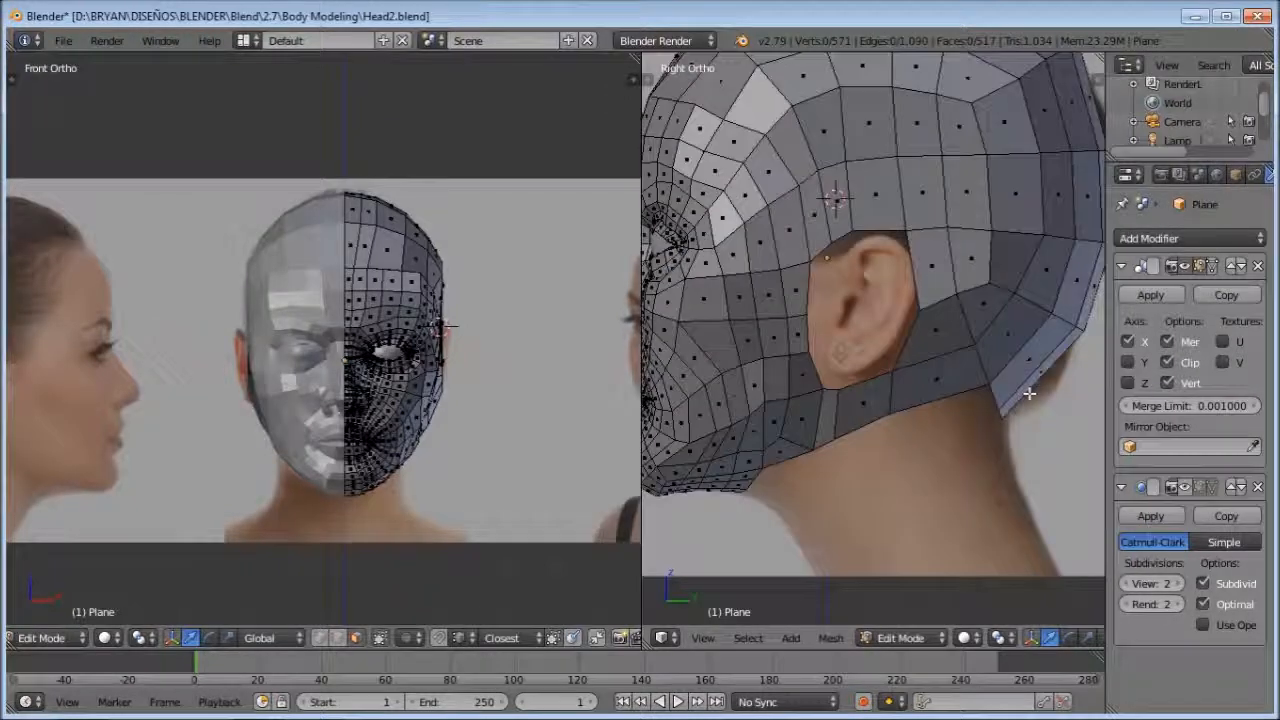
Step: Move and rotate edges on the back of the head with proportional editing to round its side
{"action": "middle_click_drag", "start_coordinate": [975, 297], "coordinate": [848, 368]}
{"action": "left_click", "coordinate": [810, 352]}
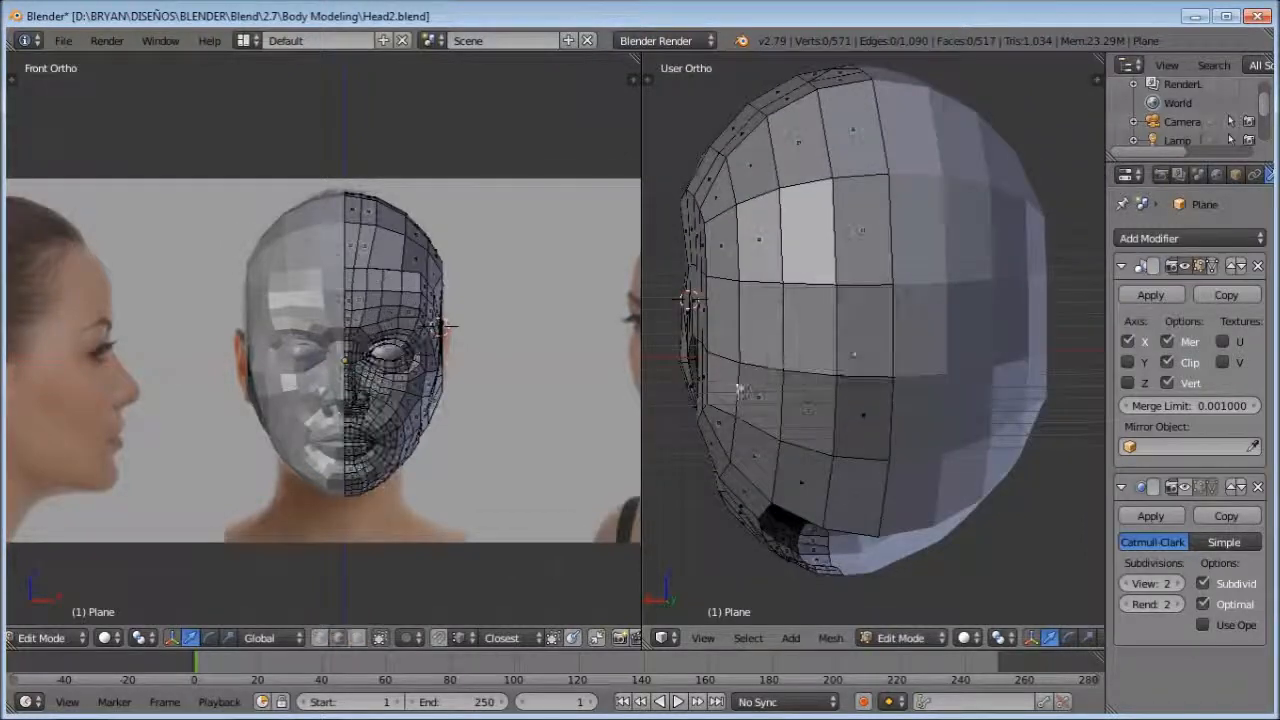
{"action": "right_click", "coordinate": [681, 376]}
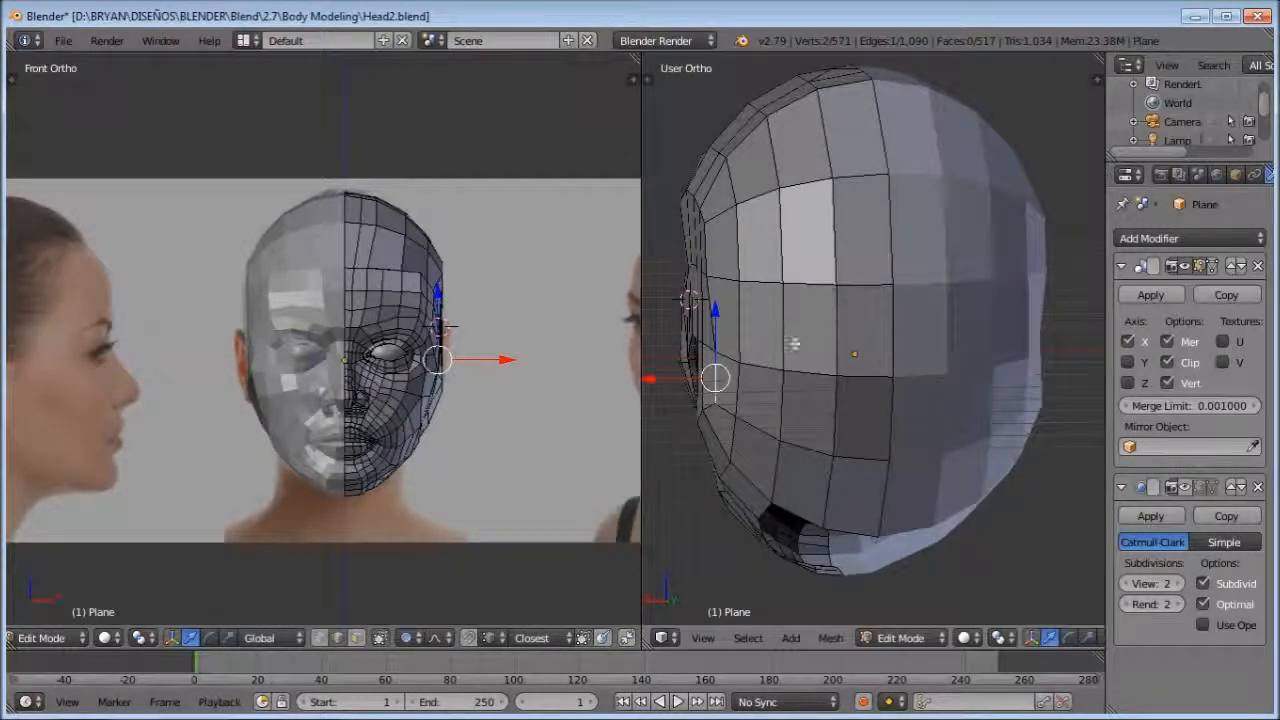
{"action": "left_click_drag", "start_coordinate": [791, 500], "coordinate": [811, 493]}
{"action": "key", "text": "r"}
{"action": "left_click", "coordinate": [914, 445]}
{"action": "right_click", "coordinate": [839, 358]}
{"action": "left_click_drag", "start_coordinate": [768, 335], "coordinate": [790, 337]}
{"action": "middle_click_drag", "start_coordinate": [798, 275], "coordinate": [823, 363]}
{"action": "right_click", "coordinate": [822, 357]}
{"action": "left_click_drag", "start_coordinate": [752, 330], "coordinate": [774, 331]}
Step: Add an edge loop near the midline, running from the forehead over the crown to the nape
{"action": "middle_click_drag", "start_coordinate": [838, 386], "coordinate": [869, 289]}
{"action": "key", "text": "ctrl+r"}
{"action": "double_click", "coordinate": [869, 289]}
{"action": "key", "text": "KP_3"}
{"action": "scroll", "coordinate": [872, 315], "scroll_direction": "down", "scroll_amount": 1}
{"action": "middle_click_drag", "start_coordinate": [868, 318], "coordinate": [910, 364], "text": "shift"}
{"action": "key", "text": "a"}
Step: Snap the new loop's end vertex on the forehead onto the adjacent vertex to merge them
{"action": "middle_click_drag", "start_coordinate": [512, 325], "coordinate": [429, 309]}
{"action": "scroll", "coordinate": [423, 309], "scroll_direction": "up", "scroll_amount": 5}
{"action": "scroll", "coordinate": [418, 414], "scroll_direction": "up", "scroll_amount": 4}
{"action": "scroll", "coordinate": [429, 309], "scroll_direction": "down", "scroll_amount": 1}
{"action": "right_click", "coordinate": [429, 309], "text": "alt"}
{"action": "scroll", "coordinate": [484, 389], "scroll_direction": "down", "scroll_amount": 5}
{"action": "middle_click_drag", "start_coordinate": [484, 389], "coordinate": [443, 320]}
{"action": "scroll", "coordinate": [474, 343], "scroll_direction": "up", "scroll_amount": 5}
{"action": "key", "text": "a"}
{"action": "key", "text": "ctrl+Tab"}
{"action": "left_click", "coordinate": [443, 286]}
{"action": "scroll", "coordinate": [349, 423], "scroll_direction": "up", "scroll_amount": 2}
{"action": "key", "text": "z"}
{"action": "scroll", "coordinate": [380, 423], "scroll_direction": "up", "scroll_amount": 4}
{"action": "right_click", "coordinate": [378, 438]}
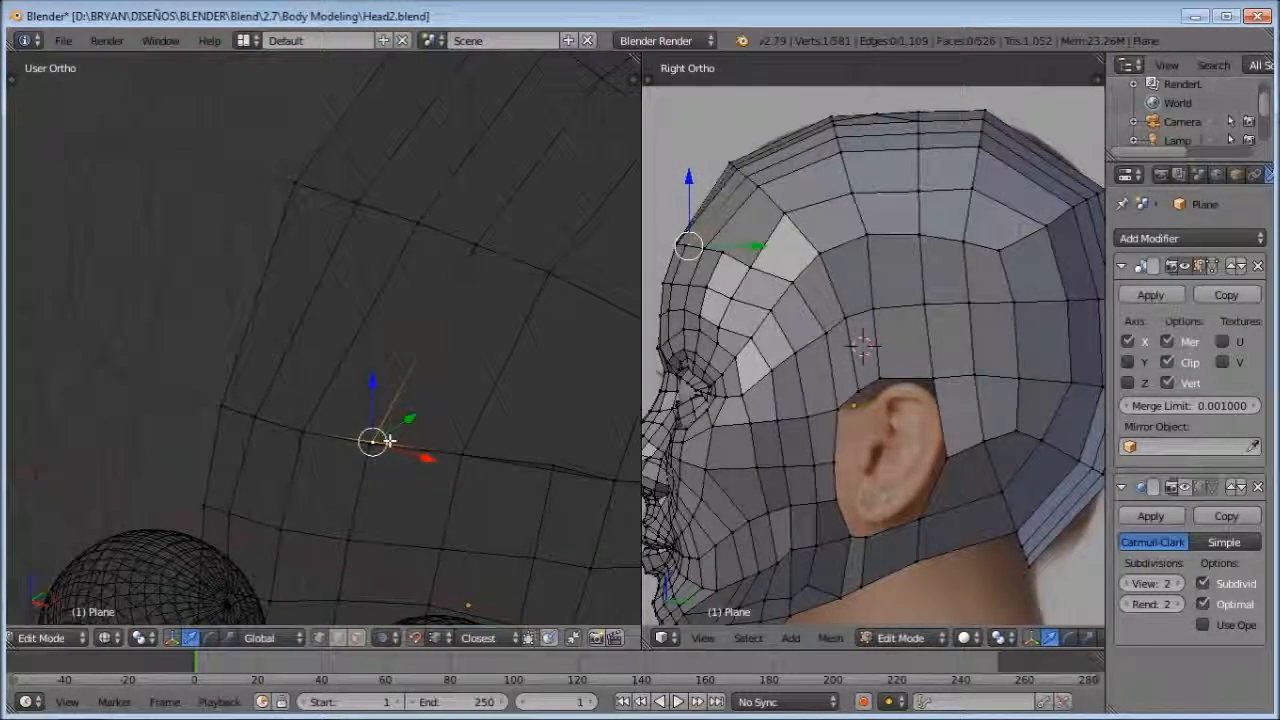
{"action": "key", "text": "z"}
{"action": "key", "text": "g"}
{"action": "left_click", "coordinate": [383, 446]}
{"action": "key", "text": "a"}
Step: Adjust the vertices along the lower border at the back of the head to even out the edge
{"action": "scroll", "coordinate": [509, 454], "scroll_direction": "down", "scroll_amount": 3}
{"action": "middle_click_drag", "start_coordinate": [509, 454], "coordinate": [402, 418]}
{"action": "scroll", "coordinate": [479, 424], "scroll_direction": "down", "scroll_amount": 3}
{"action": "mouse_move", "coordinate": [479, 424]}
{"action": "middle_mouse_down"}
{"action": "mouse_move", "coordinate": [383, 437]}
{"action": "mouse_move", "coordinate": [487, 407]}
{"action": "middle_mouse_up"}
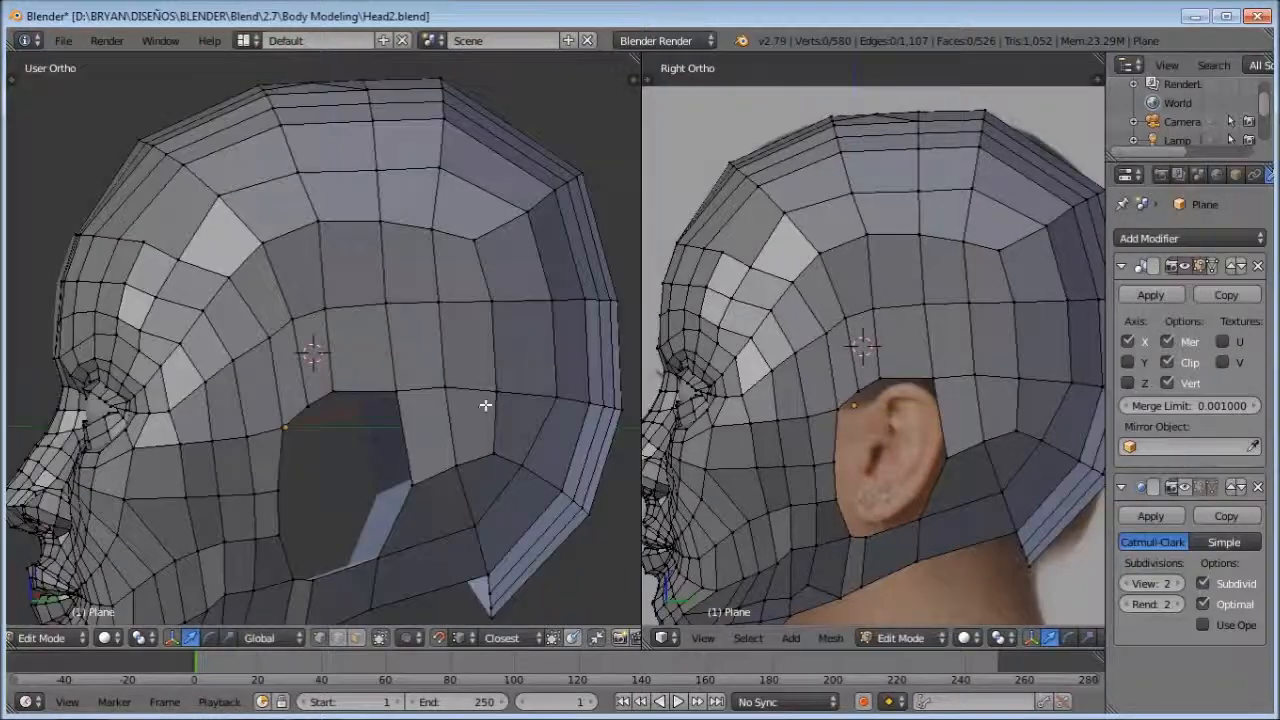
{"action": "scroll", "coordinate": [484, 404], "scroll_direction": "down", "scroll_amount": 1}
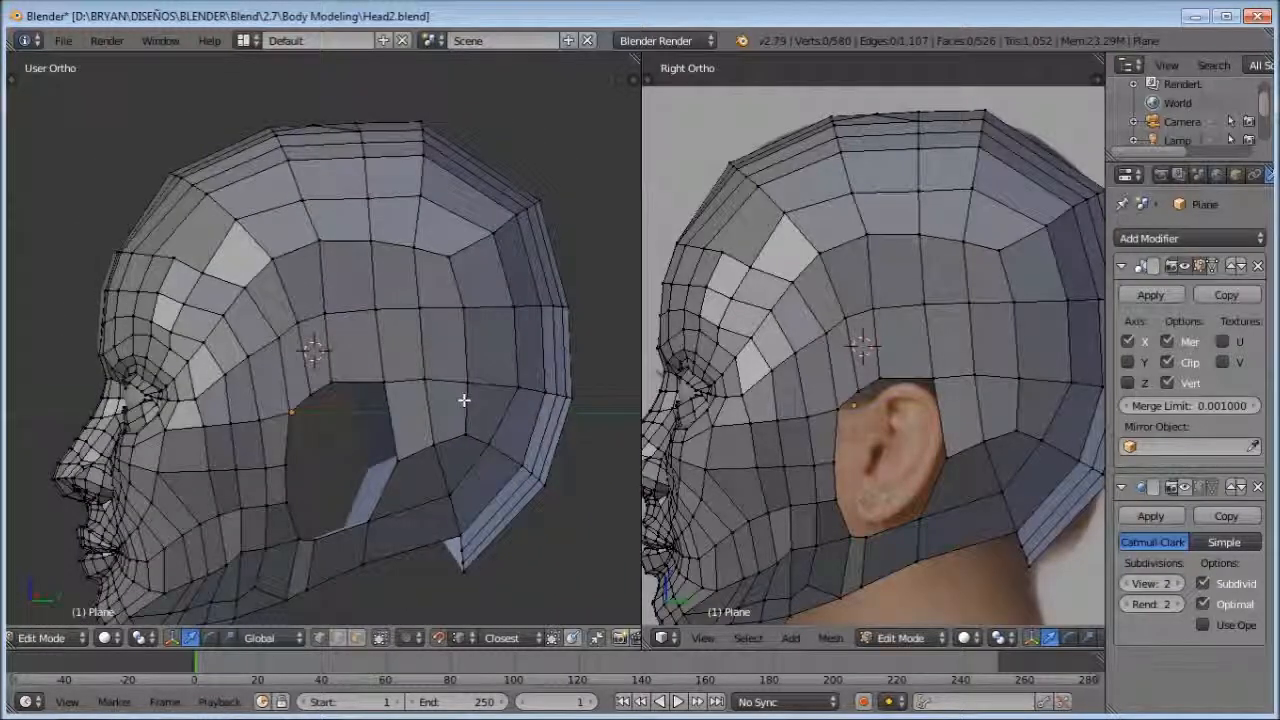
{"action": "middle_click_drag", "start_coordinate": [463, 400], "coordinate": [409, 305]}
{"action": "scroll", "coordinate": [409, 305], "scroll_direction": "up", "scroll_amount": 5}
{"action": "right_click", "coordinate": [229, 322]}
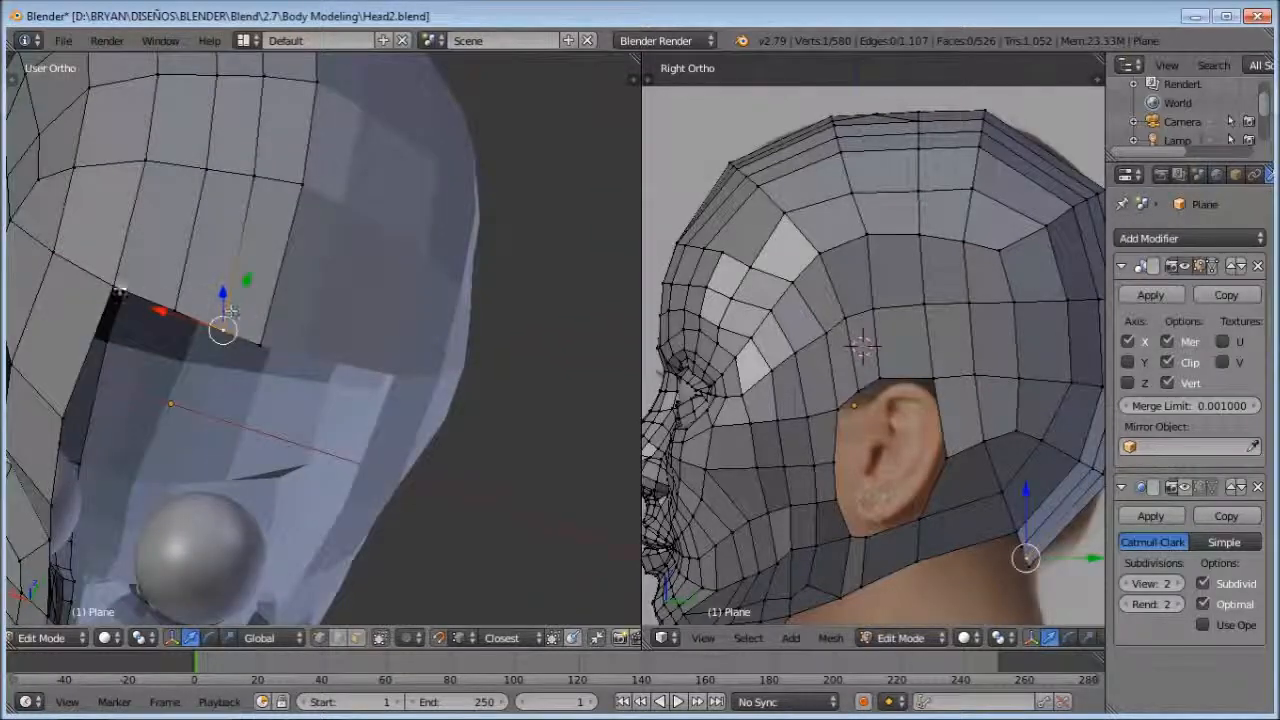
{"action": "right_click", "coordinate": [184, 300], "text": "shift"}
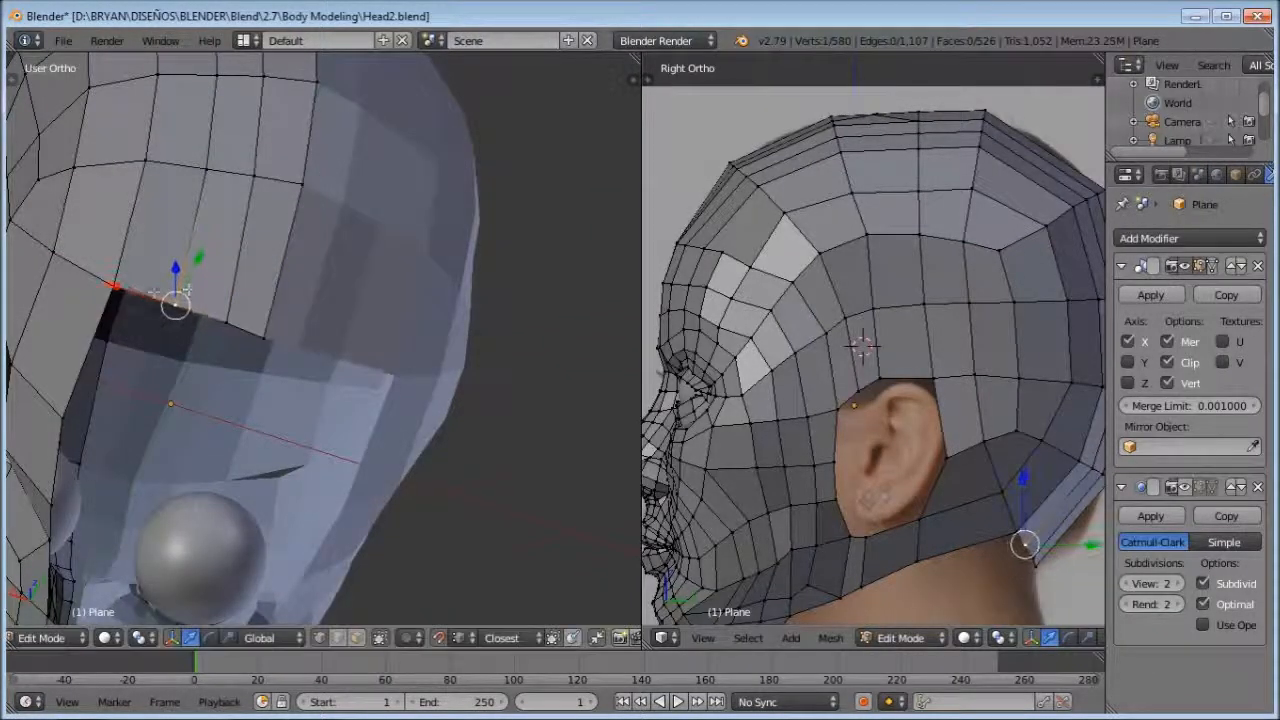
{"action": "scroll", "coordinate": [186, 290], "scroll_direction": "down", "scroll_amount": 4}
{"action": "middle_click_drag", "start_coordinate": [320, 271], "coordinate": [483, 367]}
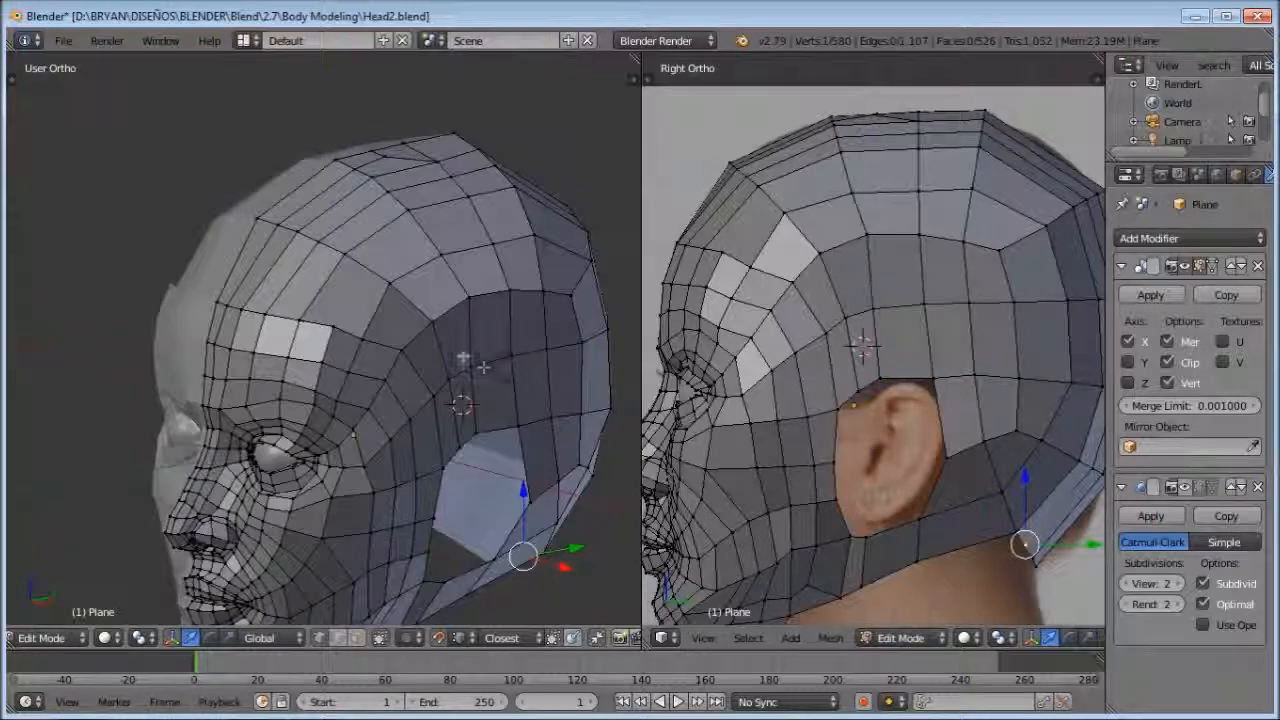
Step: Add an edge loop around the upper side of the head and merge its end vertex into the forehead mesh
{"action": "scroll", "coordinate": [463, 356], "scroll_direction": "up", "scroll_amount": 5}
{"action": "key", "text": "ctrl+r"}
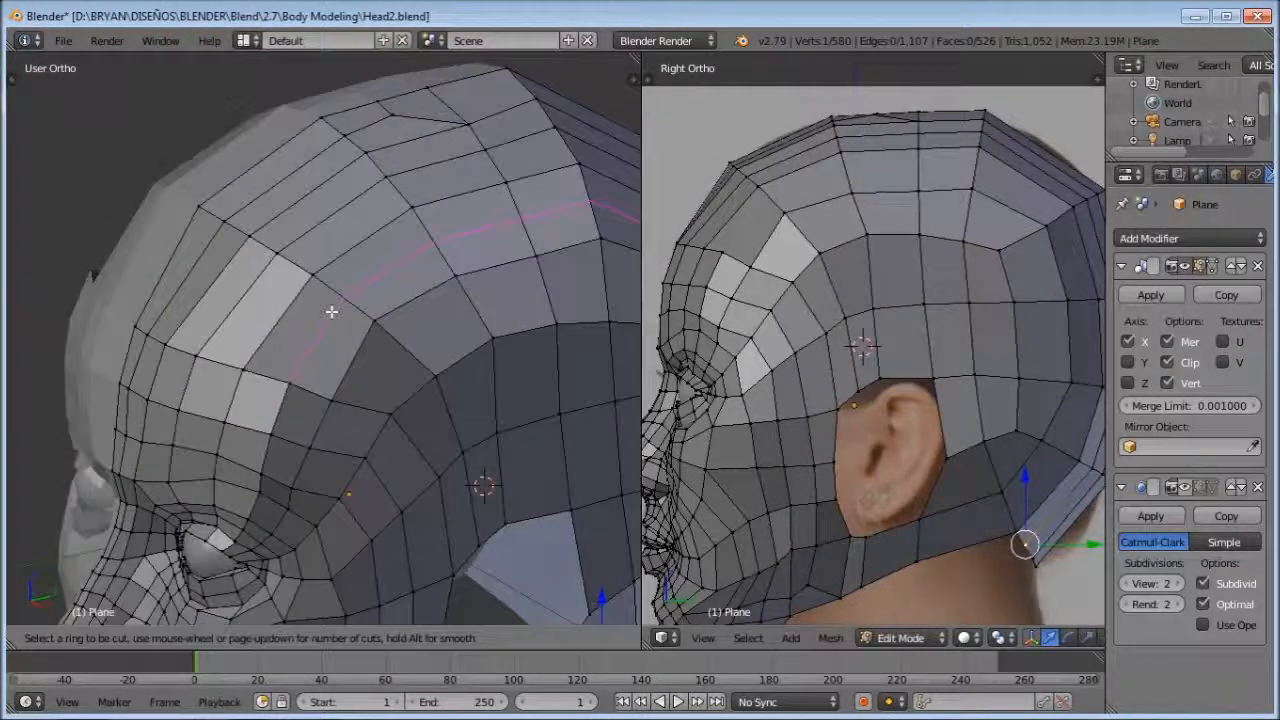
{"action": "double_click", "coordinate": [331, 311]}
{"action": "scroll", "coordinate": [337, 350], "scroll_direction": "up", "scroll_amount": 1}
{"action": "middle_click_drag", "start_coordinate": [343, 400], "coordinate": [351, 374], "text": "shift"}
{"action": "scroll", "coordinate": [345, 380], "scroll_direction": "up", "scroll_amount": 2}
{"action": "key", "text": "z"}
{"action": "right_click", "coordinate": [278, 378]}
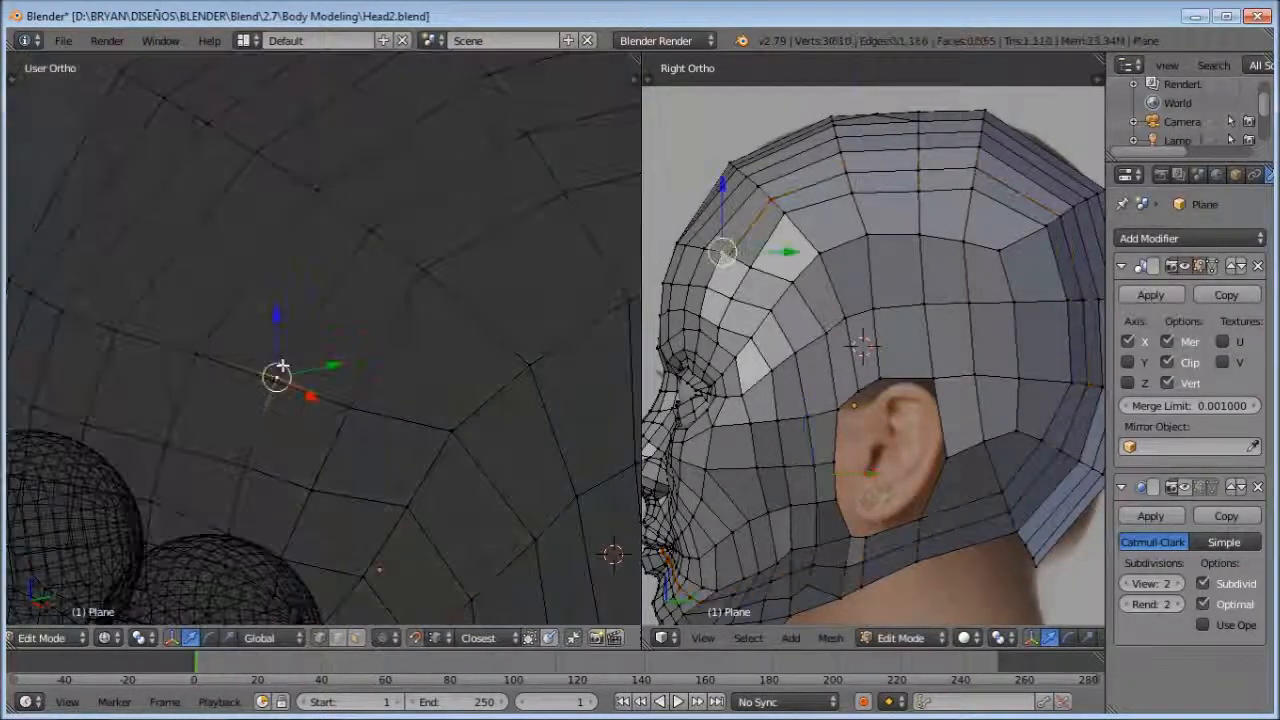
{"action": "key", "text": "z"}
{"action": "scroll", "coordinate": [345, 372], "scroll_direction": "down", "scroll_amount": 3}
{"action": "key", "text": "x"}
{"action": "left_click", "coordinate": [352, 371]}
Step: Move the row of upper forehead vertices up toward the hairline to even out the face spacing
{"action": "middle_click_drag", "start_coordinate": [759, 301], "coordinate": [794, 347], "text": "shift"}
{"action": "scroll", "coordinate": [471, 297], "scroll_direction": "down", "scroll_amount": 3}
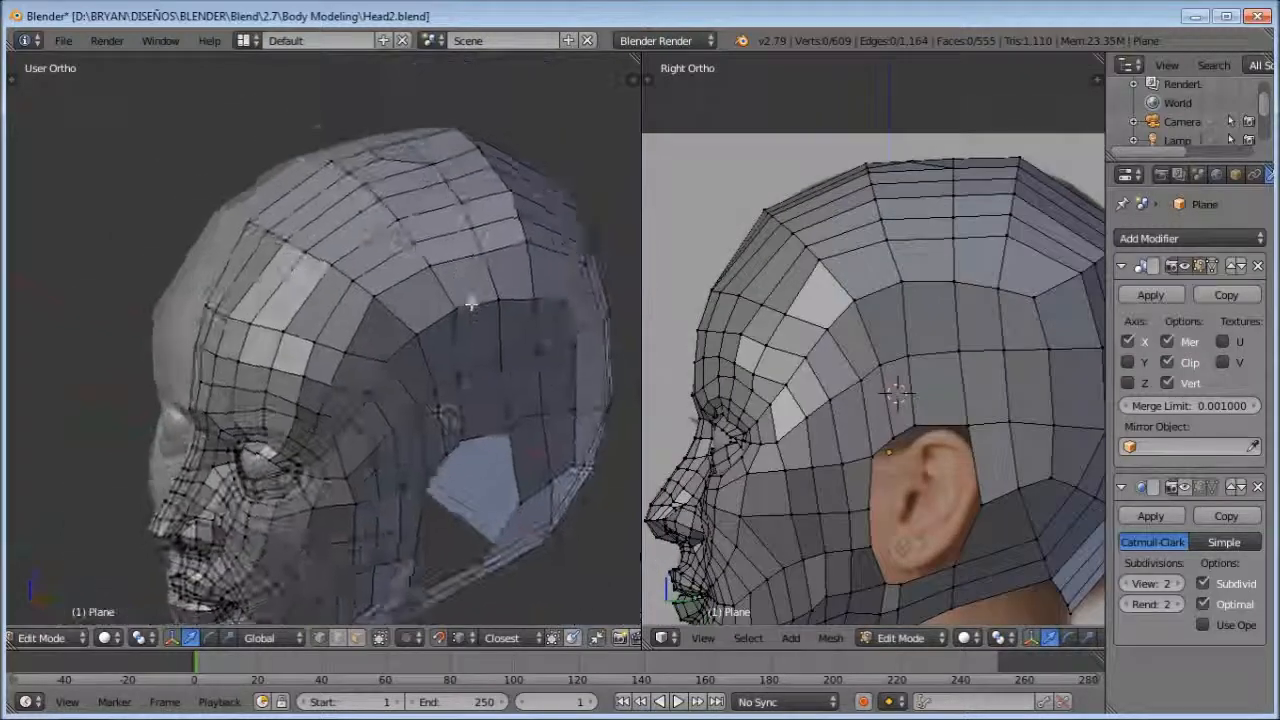
{"action": "key", "text": "KP_1"}
{"action": "scroll", "coordinate": [480, 279], "scroll_direction": "down", "scroll_amount": 1}
{"action": "middle_click_drag", "start_coordinate": [480, 279], "coordinate": [454, 274], "text": "shift"}
{"action": "scroll", "coordinate": [785, 292], "scroll_direction": "up", "scroll_amount": 2}
{"action": "middle_click_drag", "start_coordinate": [785, 292], "coordinate": [891, 317], "text": "shift"}
{"action": "key", "text": "z"}
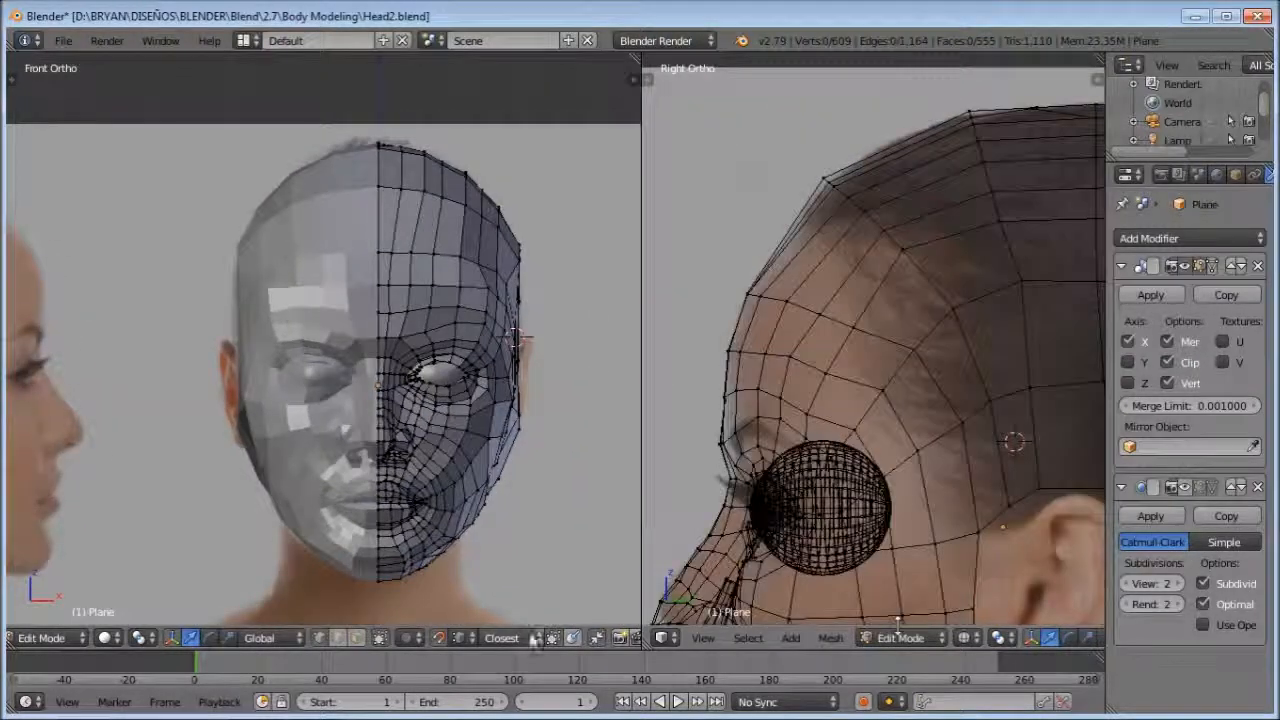
{"action": "left_click_drag", "start_coordinate": [884, 289], "coordinate": [884, 292]}
{"action": "key", "text": "g"}
{"action": "left_click", "coordinate": [850, 351]}
{"action": "key", "text": "a"}
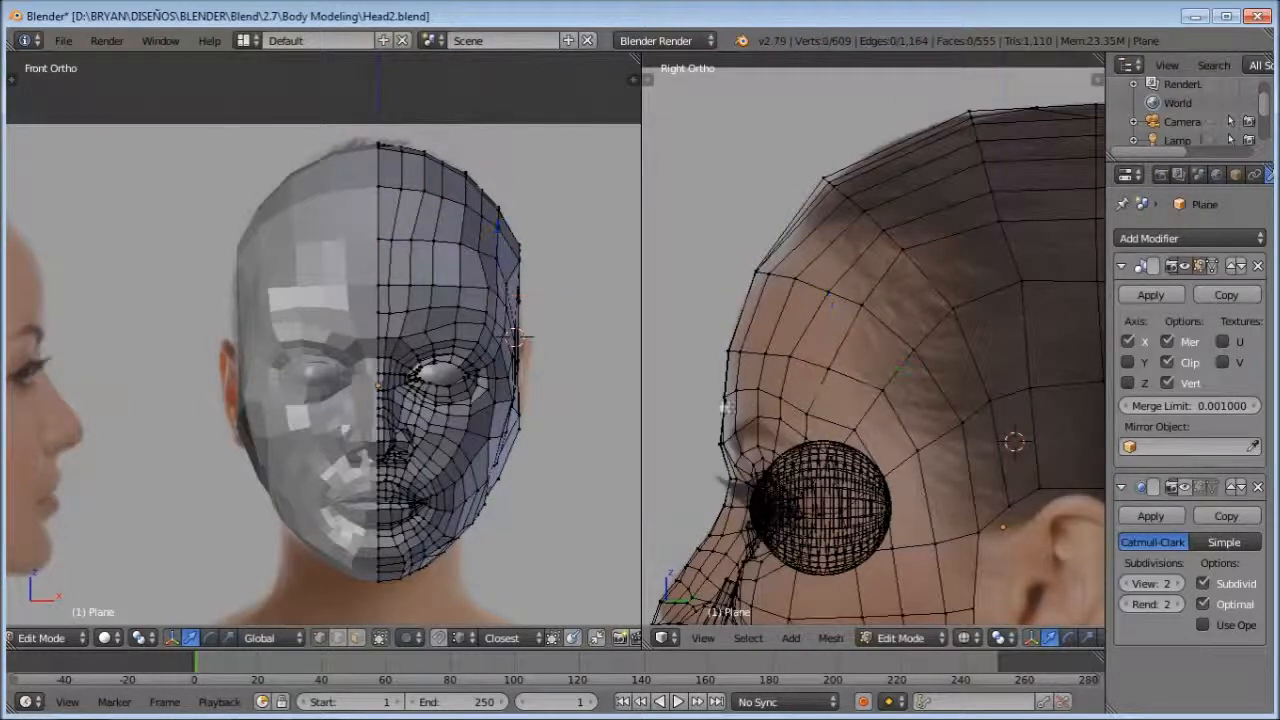
Step: Reposition vertices on the forehead and temple in the side view to smooth the edge flow
{"action": "key", "text": "g"}
{"action": "left_click", "coordinate": [825, 394]}
{"action": "key", "text": "a"}
{"action": "right_click", "coordinate": [884, 393]}
{"action": "right_click", "coordinate": [856, 424], "text": "shift"}
{"action": "left_click_drag", "start_coordinate": [925, 408], "coordinate": [915, 406]}
{"action": "scroll", "coordinate": [930, 405], "scroll_direction": "down", "scroll_amount": 2}
{"action": "key", "text": "a"}
{"action": "middle_click_drag", "start_coordinate": [959, 406], "coordinate": [902, 406], "text": "shift"}
{"action": "right_click", "coordinate": [926, 370]}
{"action": "key", "text": "a"}
{"action": "scroll", "coordinate": [900, 400], "scroll_direction": "down", "scroll_amount": 1}
{"action": "scroll", "coordinate": [530, 320], "scroll_direction": "up", "scroll_amount": 2}
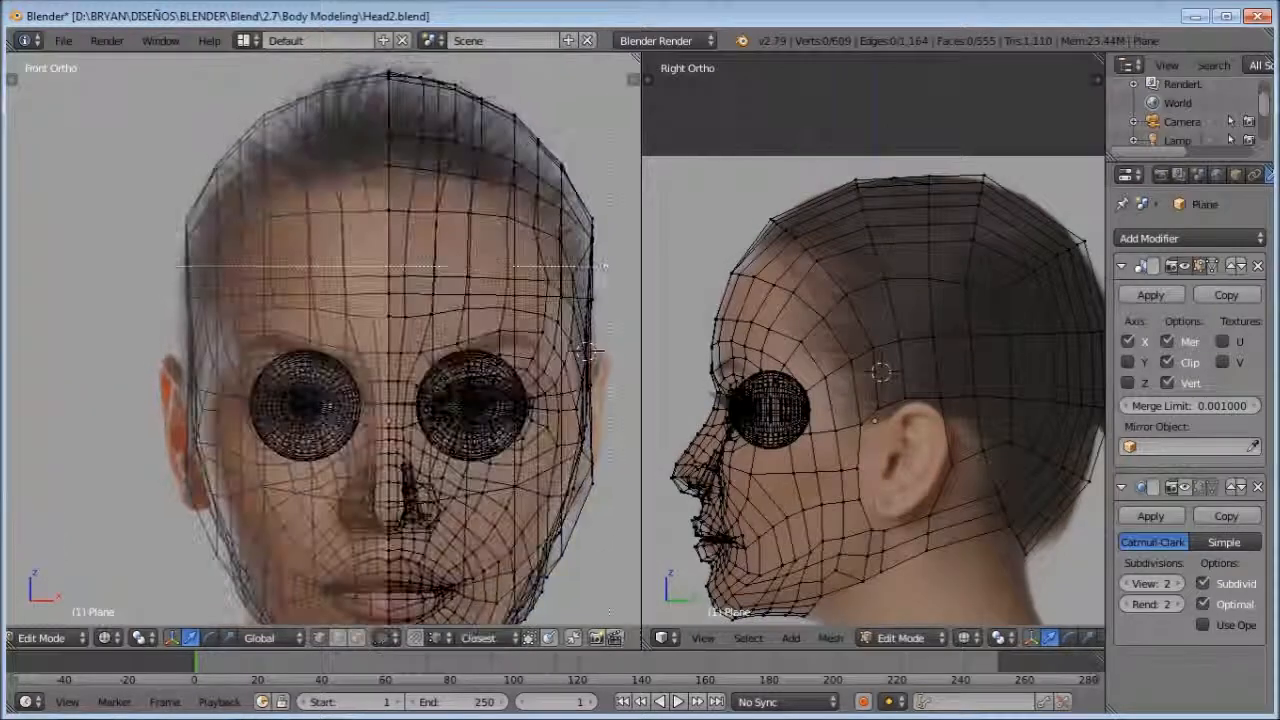
Step: Adjust the vertices at the side of the forehead against the front reference and check the head in Object Mode
{"action": "middle_click_drag", "start_coordinate": [630, 221], "coordinate": [549, 276], "text": "shift"}
{"action": "left_click_drag", "start_coordinate": [578, 281], "coordinate": [572, 275]}
{"action": "scroll", "coordinate": [560, 300], "scroll_direction": "down", "scroll_amount": 2}
{"action": "key", "text": "a"}
{"action": "key", "text": "z"}
{"action": "key", "text": "Tab"}
{"action": "mouse_move", "coordinate": [533, 375]}
{"action": "middle_mouse_down"}
{"action": "mouse_move", "coordinate": [465, 388]}
{"action": "mouse_move", "coordinate": [497, 363]}
{"action": "mouse_move", "coordinate": [551, 357]}
{"action": "mouse_move", "coordinate": [486, 369]}
{"action": "middle_mouse_up"}
{"action": "key", "text": "Tab"}
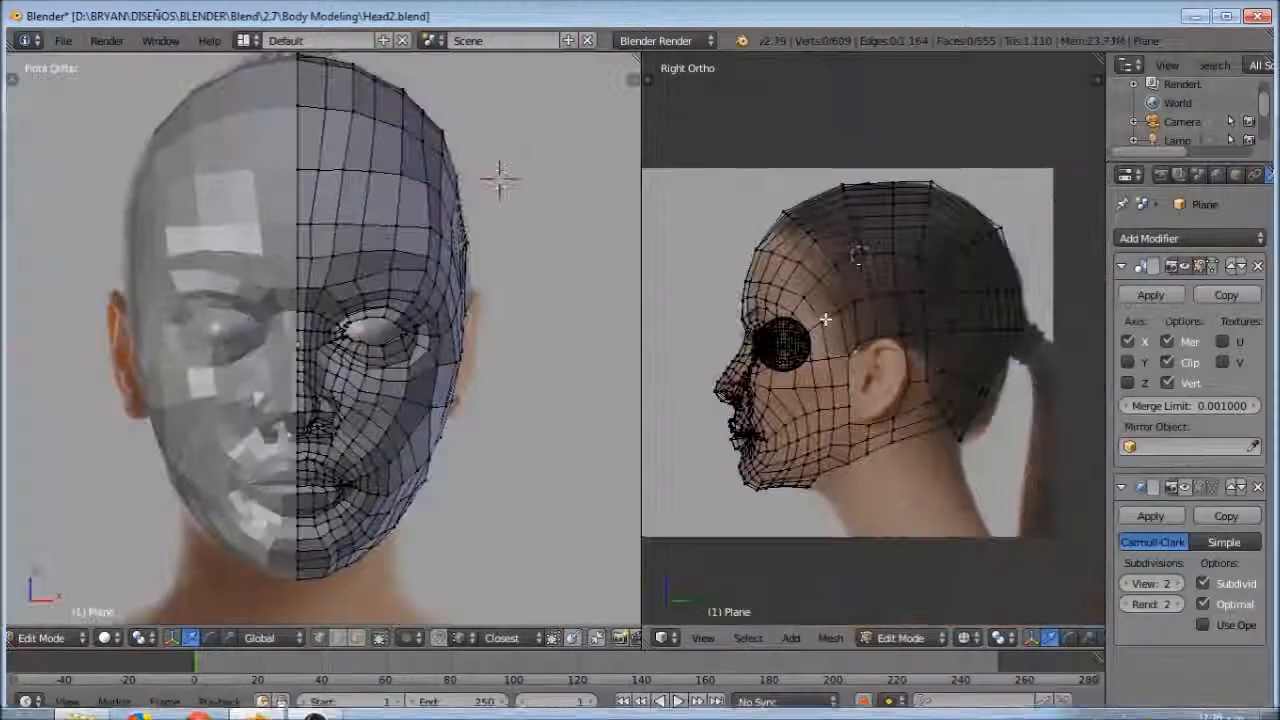
Step: Delete the surplus edge loop that circles the side of the head above and behind the ear
{"action": "middle_click_drag", "start_coordinate": [497, 177], "coordinate": [280, 390]}
{"action": "scroll", "coordinate": [278, 398], "scroll_direction": "up", "scroll_amount": 3}
{"action": "key", "text": "z"}
{"action": "scroll", "coordinate": [906, 343], "scroll_direction": "up", "scroll_amount": 1}
{"action": "middle_click_drag", "start_coordinate": [385, 298], "coordinate": [450, 340]}
{"action": "right_click", "coordinate": [194, 250], "text": "alt"}
{"action": "right_click", "coordinate": [196, 245], "text": "alt"}
{"action": "scroll", "coordinate": [452, 341], "scroll_direction": "up", "scroll_amount": 1}
{"action": "key", "text": "x"}
{"action": "left_click", "coordinate": [452, 340]}
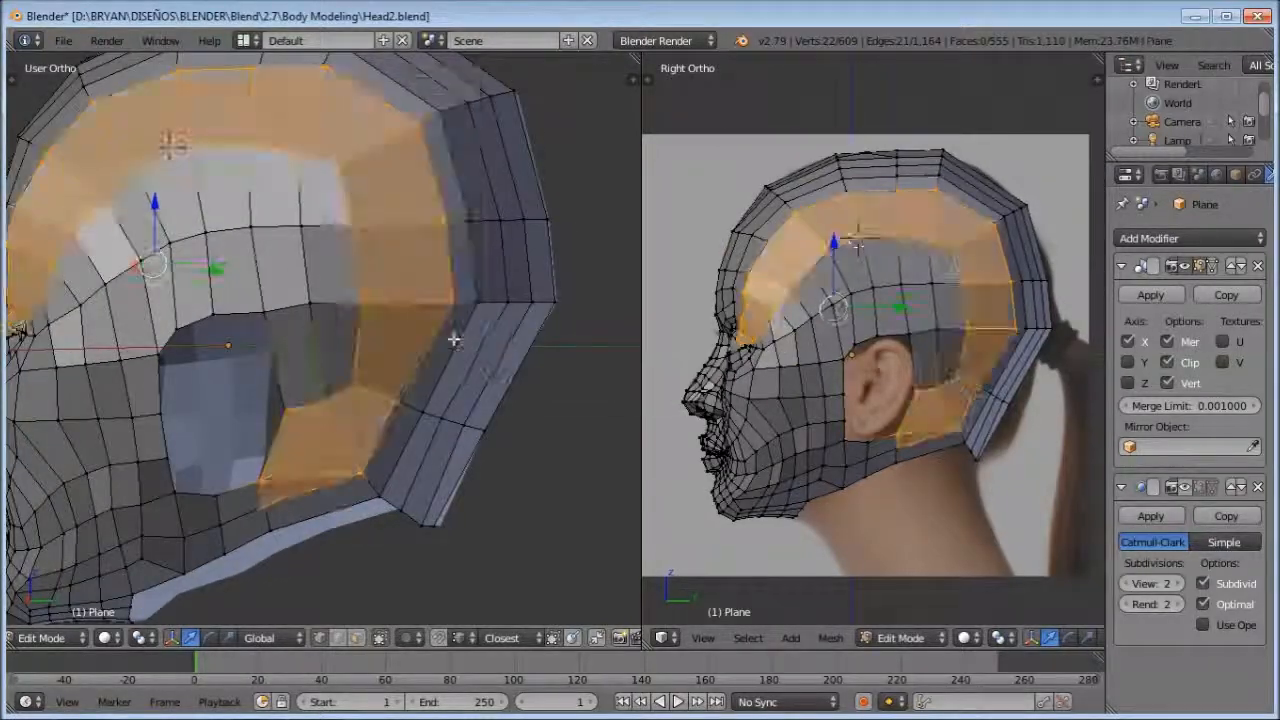
{"action": "key", "text": "a"}
Step: Move vertices of the remaining rows above and behind the ear outward to even out their spacing
{"action": "key", "text": "z"}
{"action": "scroll", "coordinate": [984, 334], "scroll_direction": "up", "scroll_amount": 1}
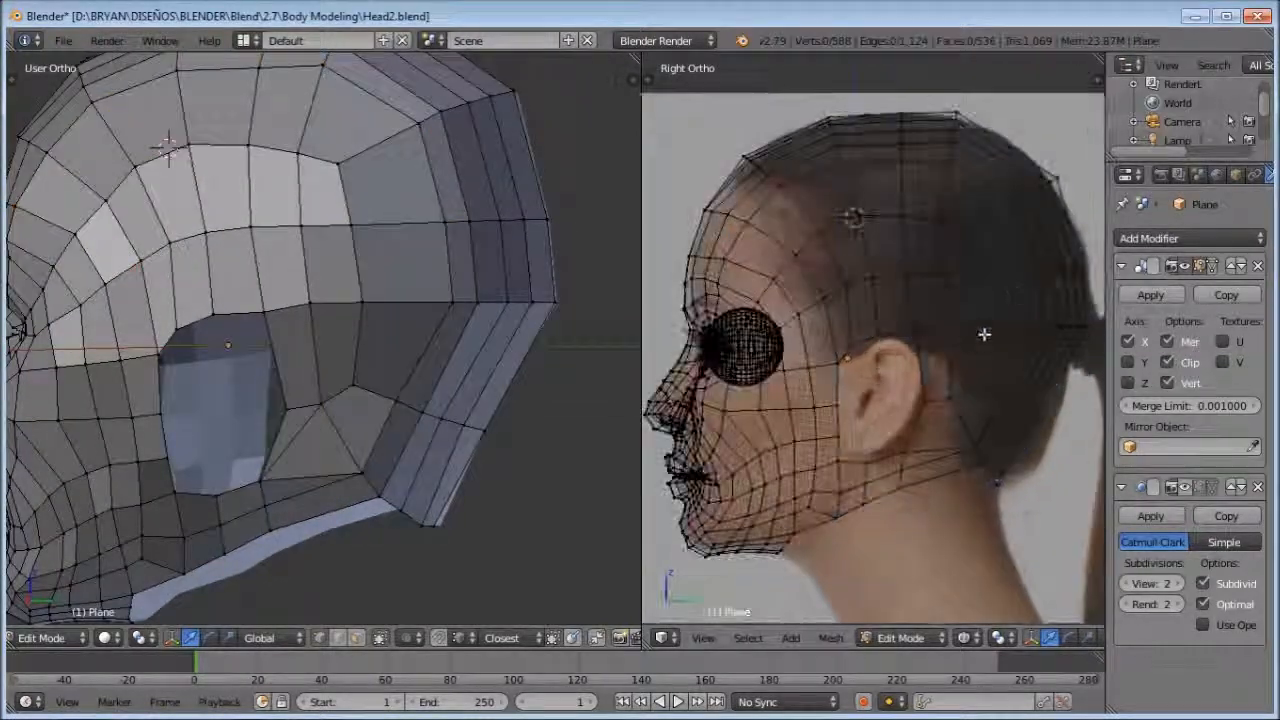
{"action": "right_click", "coordinate": [984, 334]}
{"action": "key", "text": "g"}
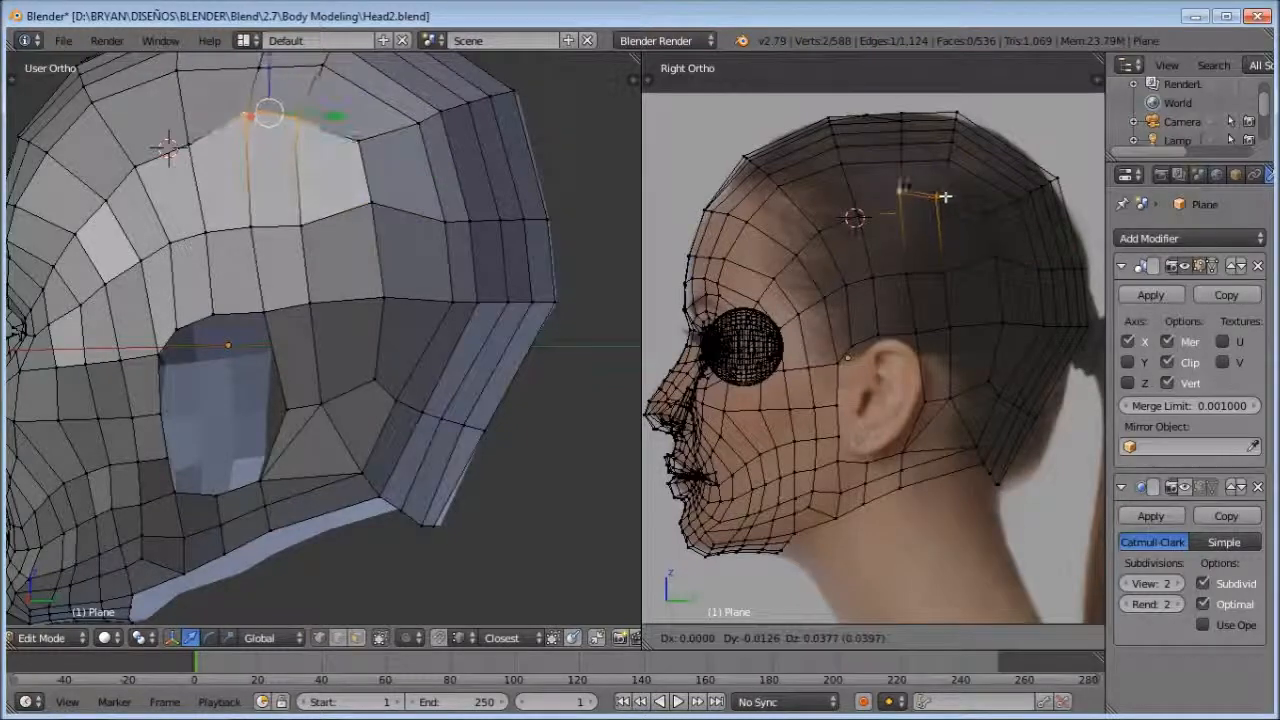
{"action": "left_click", "coordinate": [848, 213]}
{"action": "left_click", "coordinate": [921, 116]}
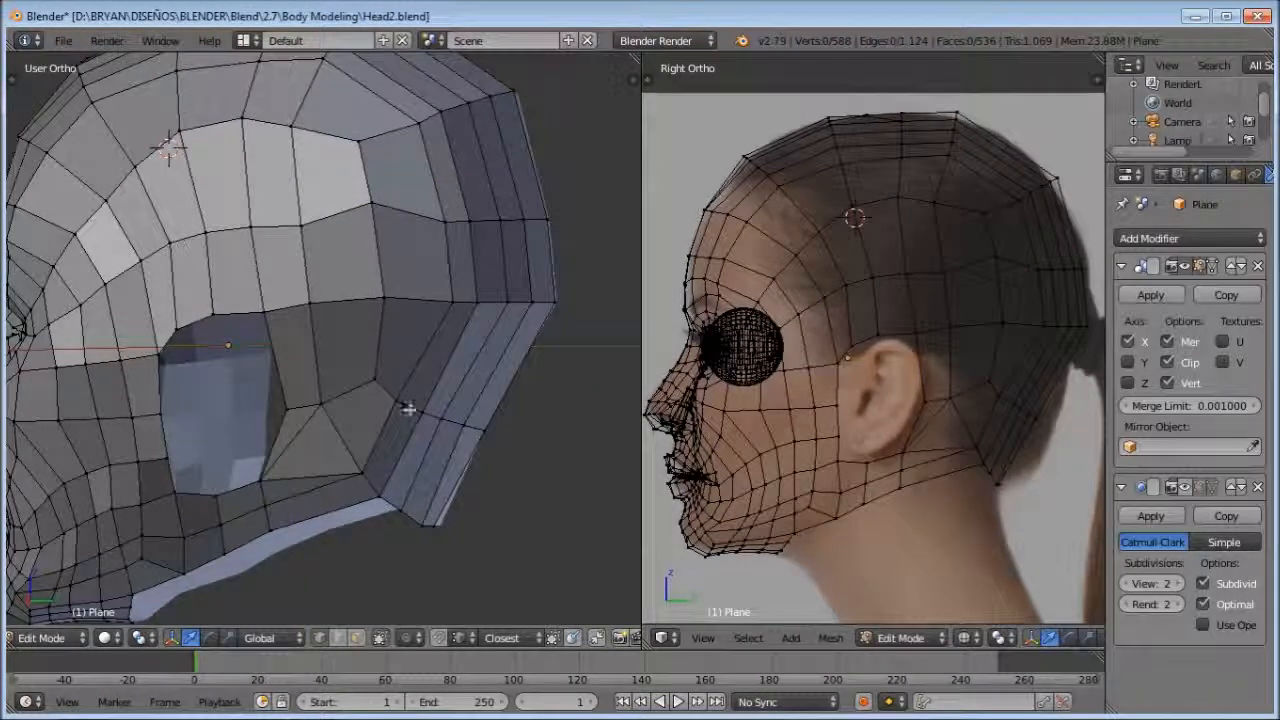
{"action": "scroll", "coordinate": [408, 408], "scroll_direction": "up", "scroll_amount": 3}
{"action": "scroll", "coordinate": [397, 397], "scroll_direction": "down", "scroll_amount": 5}
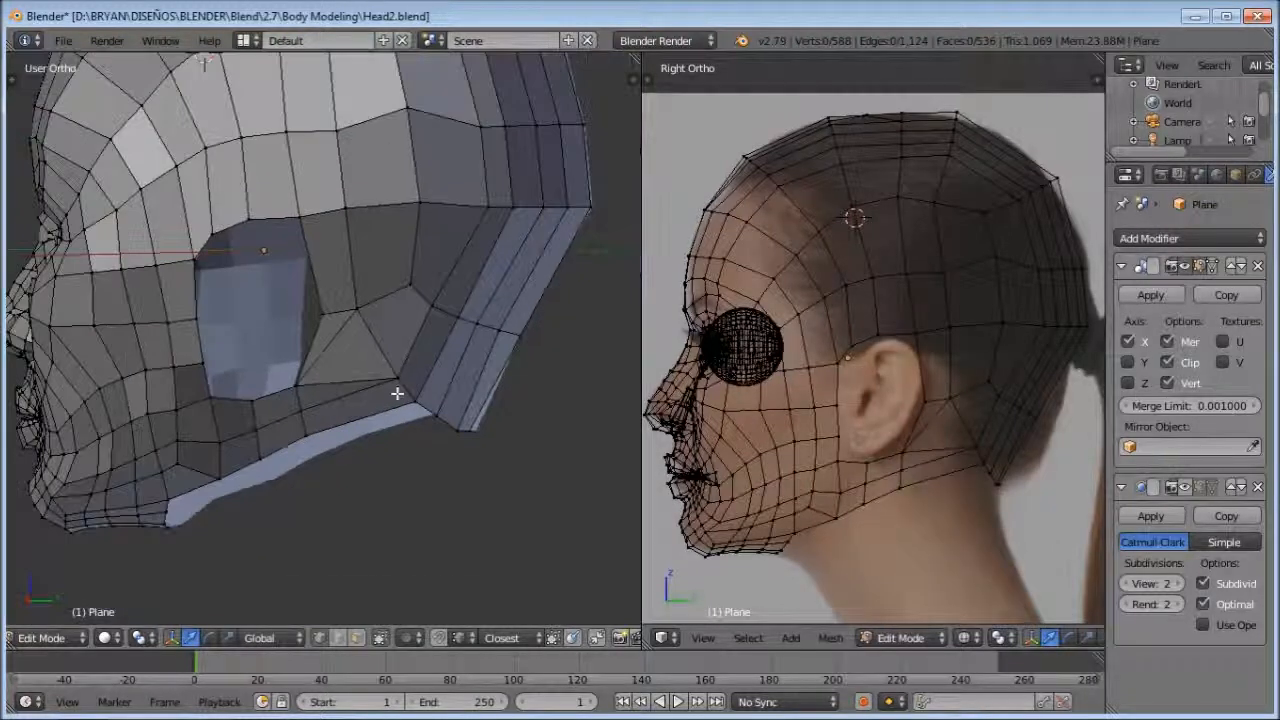
{"action": "scroll", "coordinate": [423, 347], "scroll_direction": "up", "scroll_amount": 5}
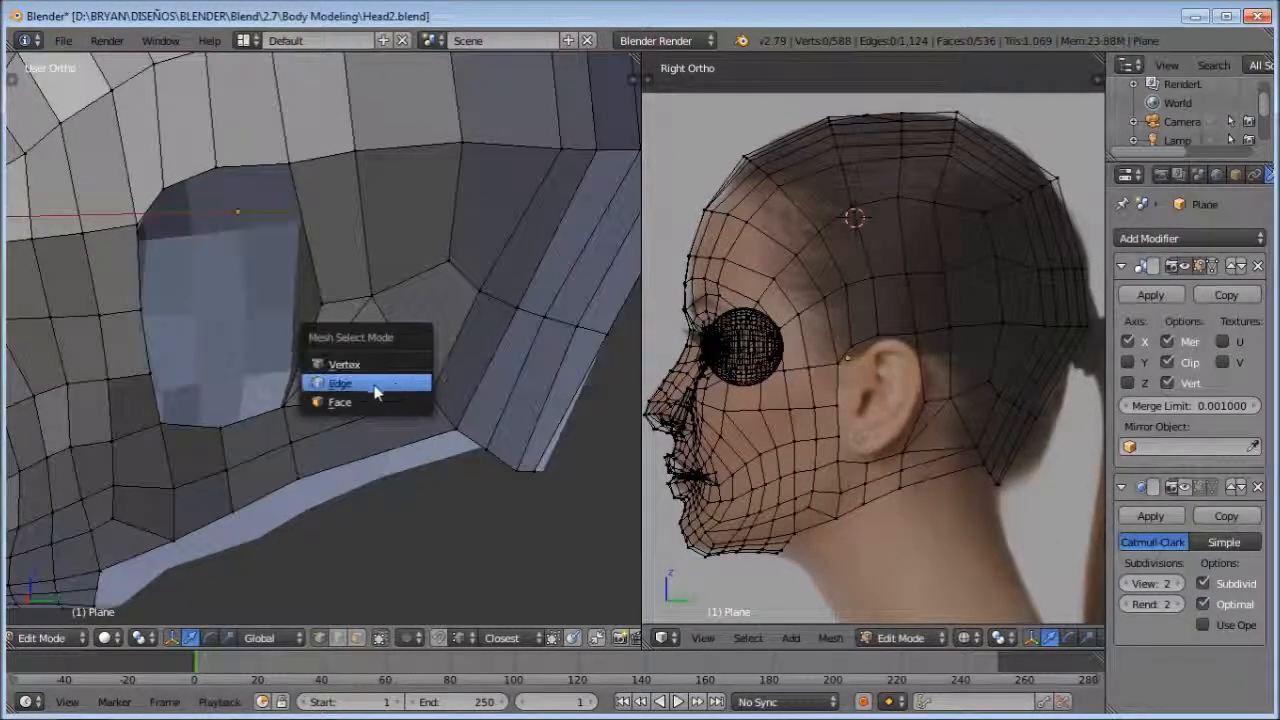
Step: Merge the small faces behind the lower part of the ear opening into larger faces
{"action": "right_click", "coordinate": [332, 338]}
{"action": "right_click", "coordinate": [352, 362], "text": "shift"}
{"action": "right_click", "coordinate": [349, 407], "text": "shift"}
{"action": "key", "text": "f"}
{"action": "key", "text": "a"}
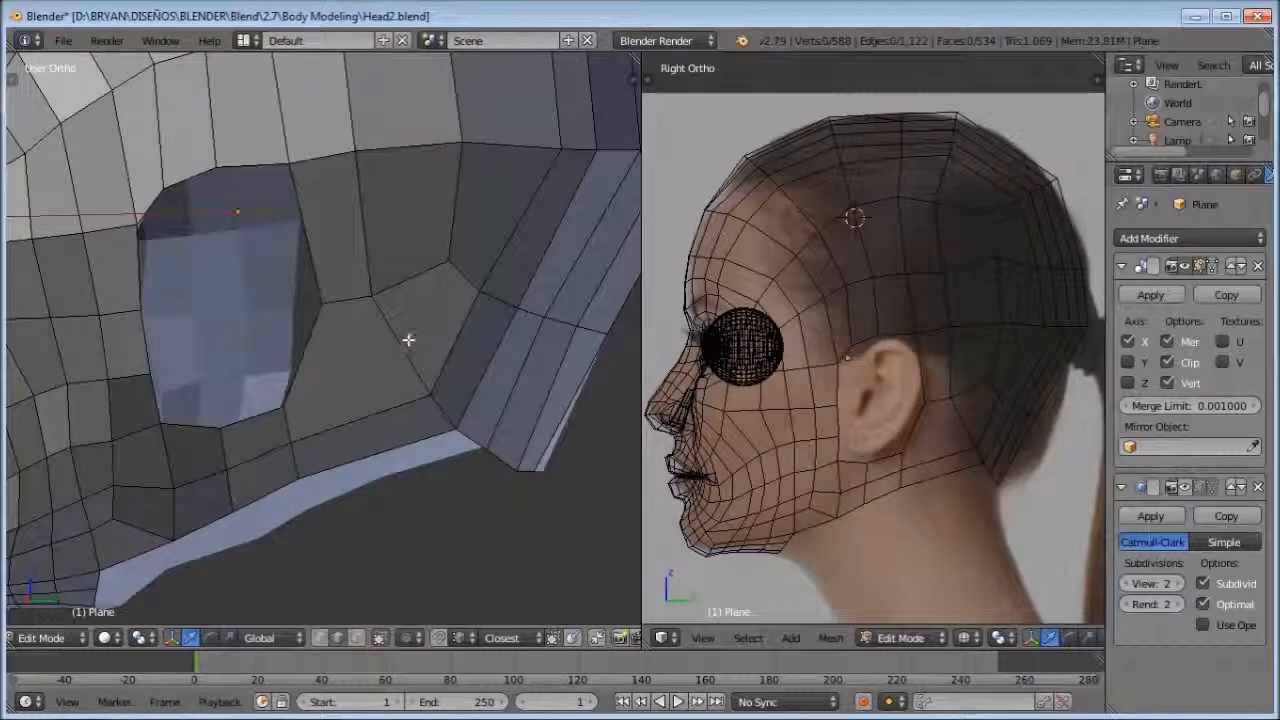
Step: Knife new edges across the merged faces behind the ear opening and check the resulting face loop
{"action": "key", "text": "k"}
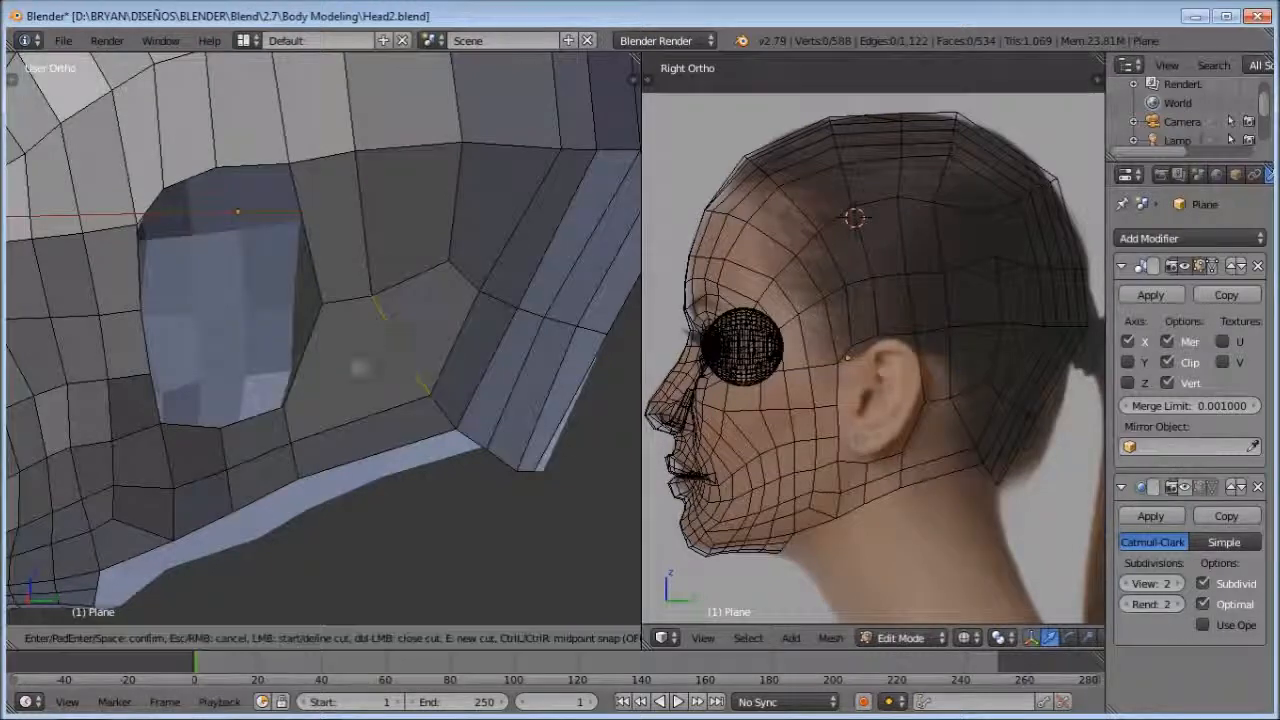
{"action": "left_click", "coordinate": [458, 266]}
{"action": "key", "text": "Return"}
{"action": "key", "text": "a"}
{"action": "scroll", "coordinate": [490, 282], "scroll_direction": "down", "scroll_amount": 6}
{"action": "middle_click_drag", "start_coordinate": [414, 311], "coordinate": [500, 371]}
{"action": "scroll", "coordinate": [430, 298], "scroll_direction": "up", "scroll_amount": 1}
{"action": "key", "text": "ctrl+Tab"}
{"action": "key", "text": "3"}
{"action": "right_click", "coordinate": [428, 298], "text": "alt"}
{"action": "scroll", "coordinate": [460, 390], "scroll_direction": "up", "scroll_amount": 5}
{"action": "key", "text": "a"}
{"action": "key", "text": "a"}
Step: Knife a further cut from the upper corner vertex down through the faces behind the ear opening and remove the surplus piece
{"action": "key", "text": "k"}
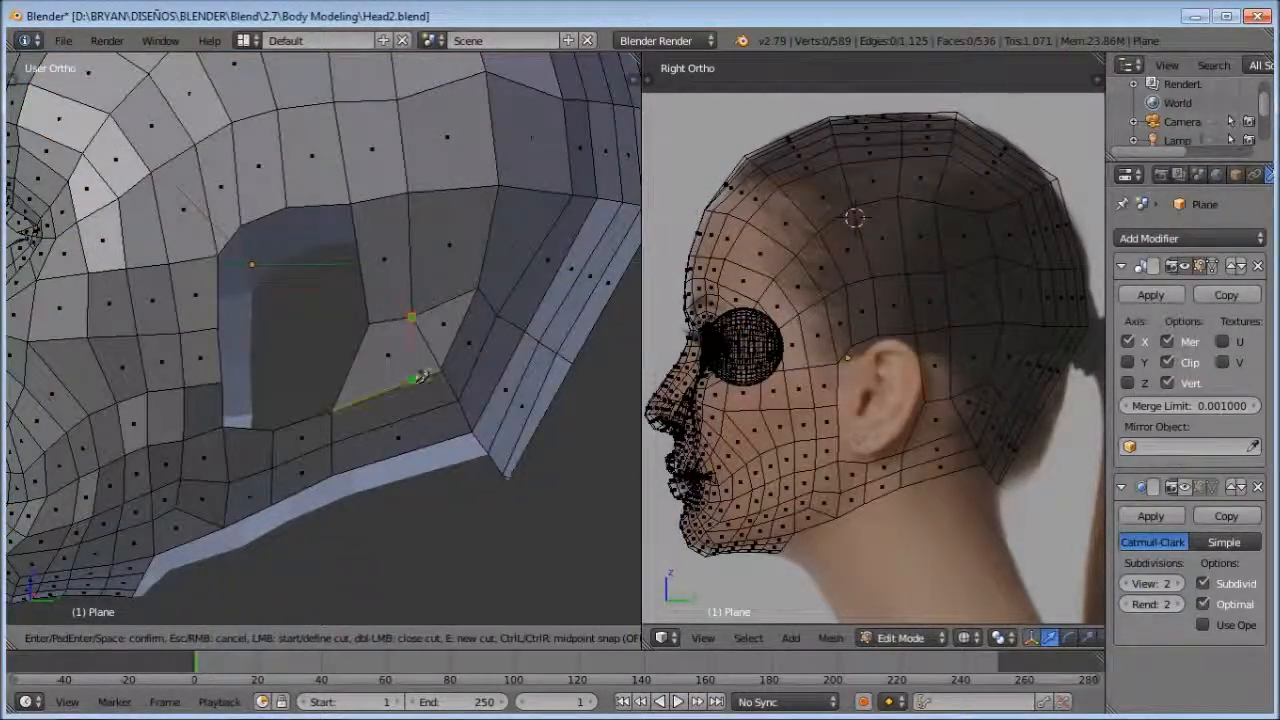
{"action": "middle_click_drag", "start_coordinate": [407, 377], "coordinate": [283, 378]}
{"action": "key", "text": "Return"}
{"action": "left_click", "coordinate": [427, 308]}
{"action": "right_click", "coordinate": [443, 307]}
{"action": "key", "text": "x"}
{"action": "left_click", "coordinate": [443, 306]}
Step: Shift the short edge behind the lower ear opening along the X axis to even out the surface
{"action": "key", "text": "ctrl+Tab"}
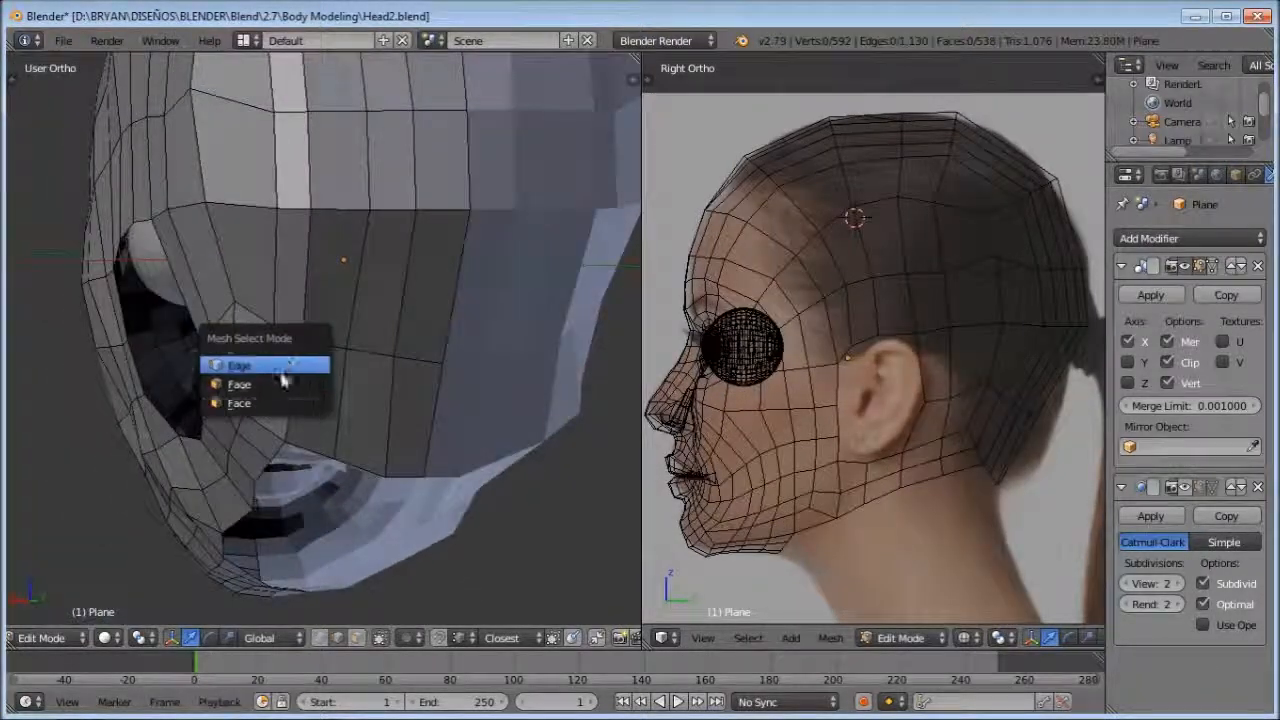
{"action": "left_click", "coordinate": [283, 372]}
{"action": "right_click", "coordinate": [241, 400]}
{"action": "key", "text": "g"}
{"action": "key", "text": "x"}
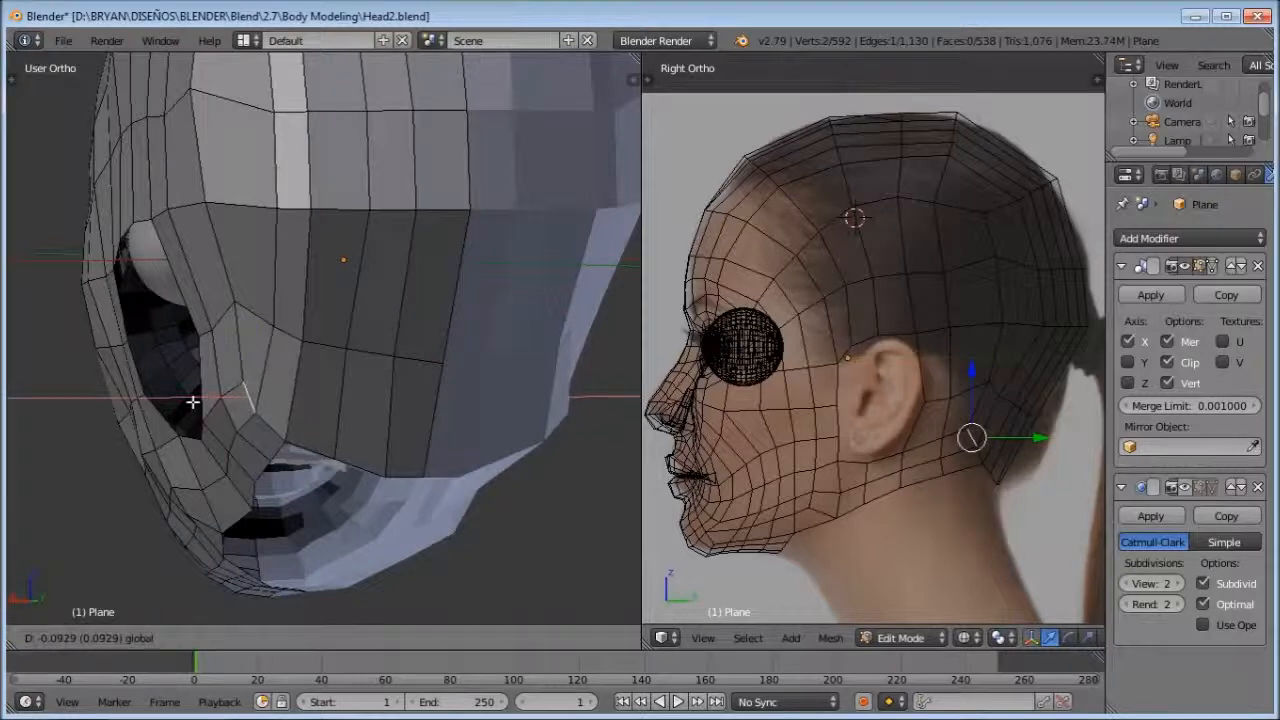
{"action": "left_click", "coordinate": [349, 360]}
{"action": "key", "text": "a"}
Step: Shift an edge on the rear side of the head along the X axis to smooth the contour
{"action": "middle_click_drag", "start_coordinate": [264, 312], "coordinate": [331, 215]}
{"action": "right_click", "coordinate": [168, 268]}
{"action": "key", "text": "g"}
{"action": "key", "text": "x"}
{"action": "left_click", "coordinate": [109, 286]}
Step: Reposition the edge row behind the ear vertically in the side view and adjust its neighbouring edge near the nape
{"action": "key", "text": "KP_3"}
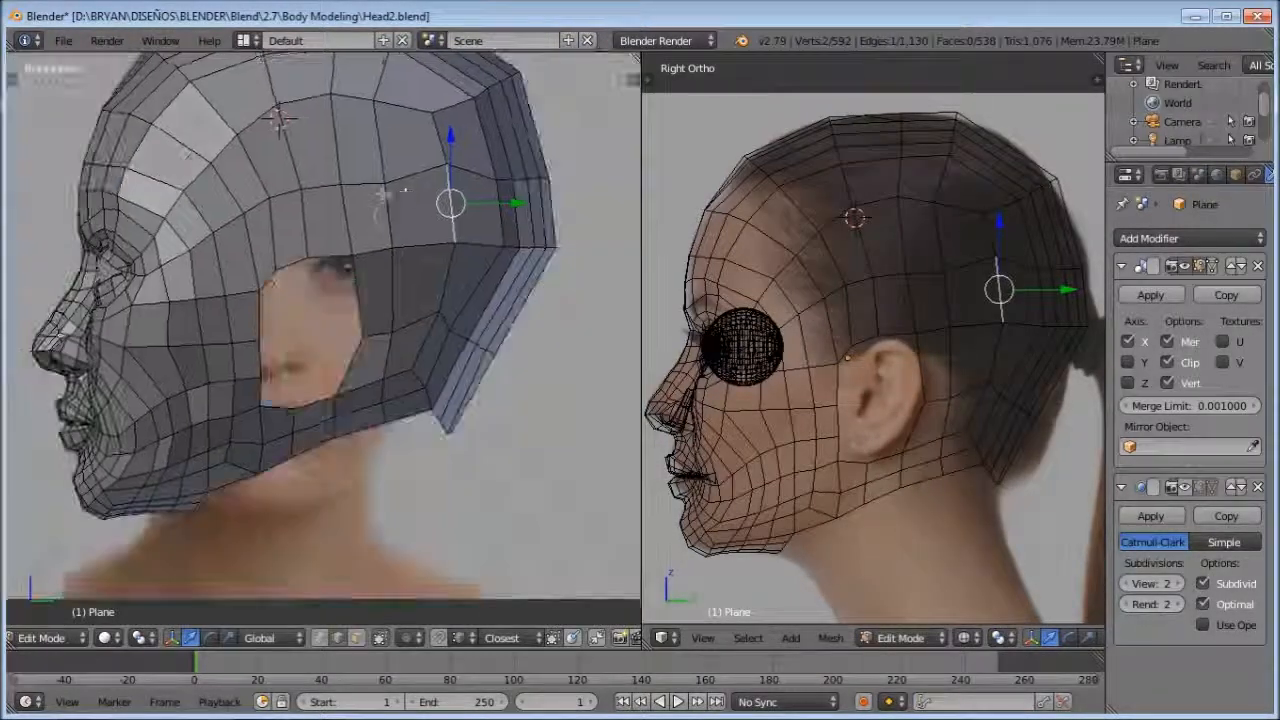
{"action": "key", "text": "a"}
{"action": "scroll", "coordinate": [470, 300], "scroll_direction": "up", "scroll_amount": 3}
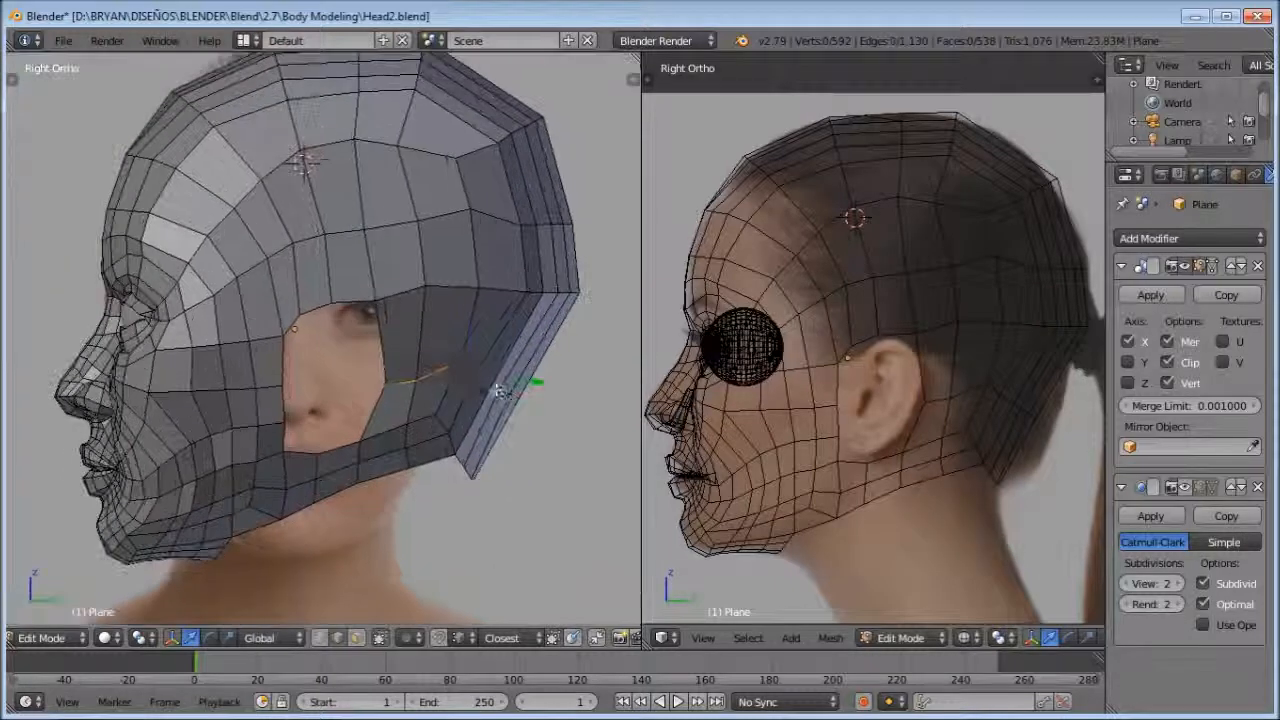
{"action": "right_click", "coordinate": [500, 390], "text": "alt"}
{"action": "scroll", "coordinate": [500, 390], "scroll_direction": "up", "scroll_amount": 1}
{"action": "key", "text": "g"}
{"action": "key", "text": "z"}
{"action": "left_click", "coordinate": [414, 343]}
{"action": "right_click", "coordinate": [498, 370]}
{"action": "key", "text": "g"}
{"action": "left_click", "coordinate": [558, 325]}
{"action": "key", "text": "a"}
Step: Move the horizontal vertex row behind the ear slightly down and forward over the side reference in wireframe
{"action": "key", "text": "z"}
{"action": "key", "text": "ctrl+Tab"}
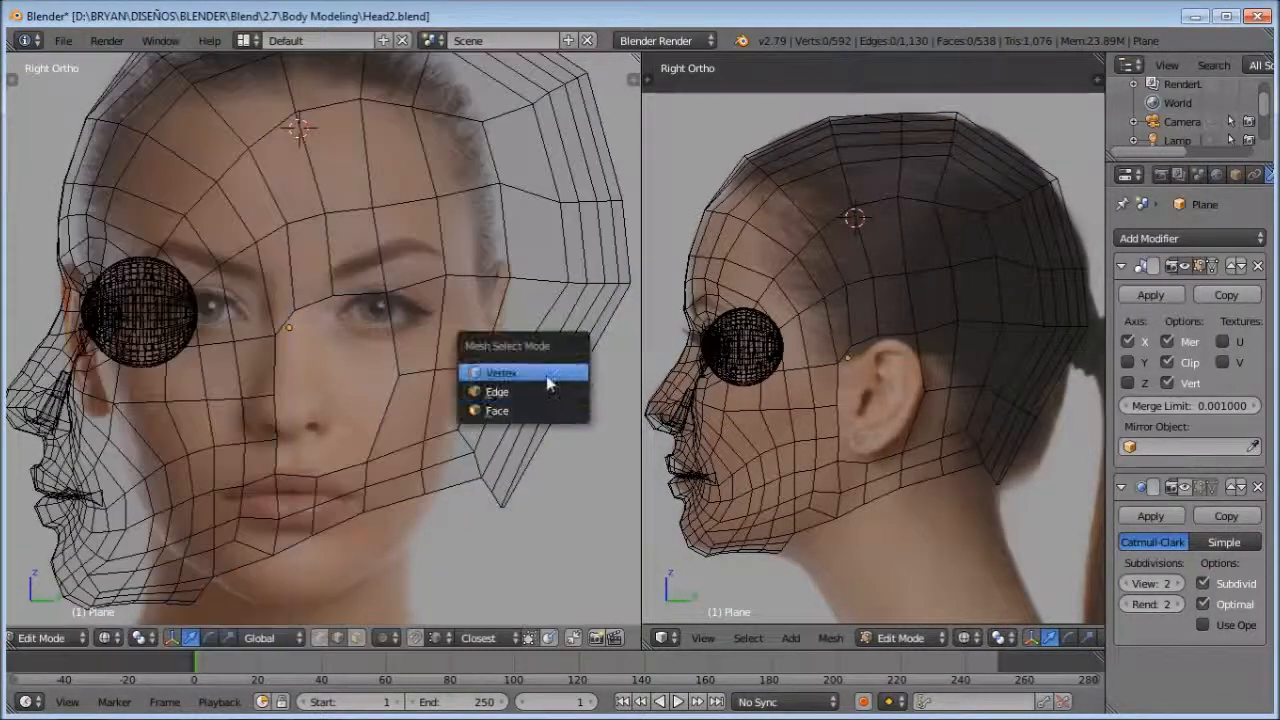
{"action": "left_click", "coordinate": [549, 380]}
{"action": "scroll", "coordinate": [523, 386], "scroll_direction": "down", "scroll_amount": 1}
{"action": "key", "text": "KP_1"}
{"action": "key", "text": "shift+space"}
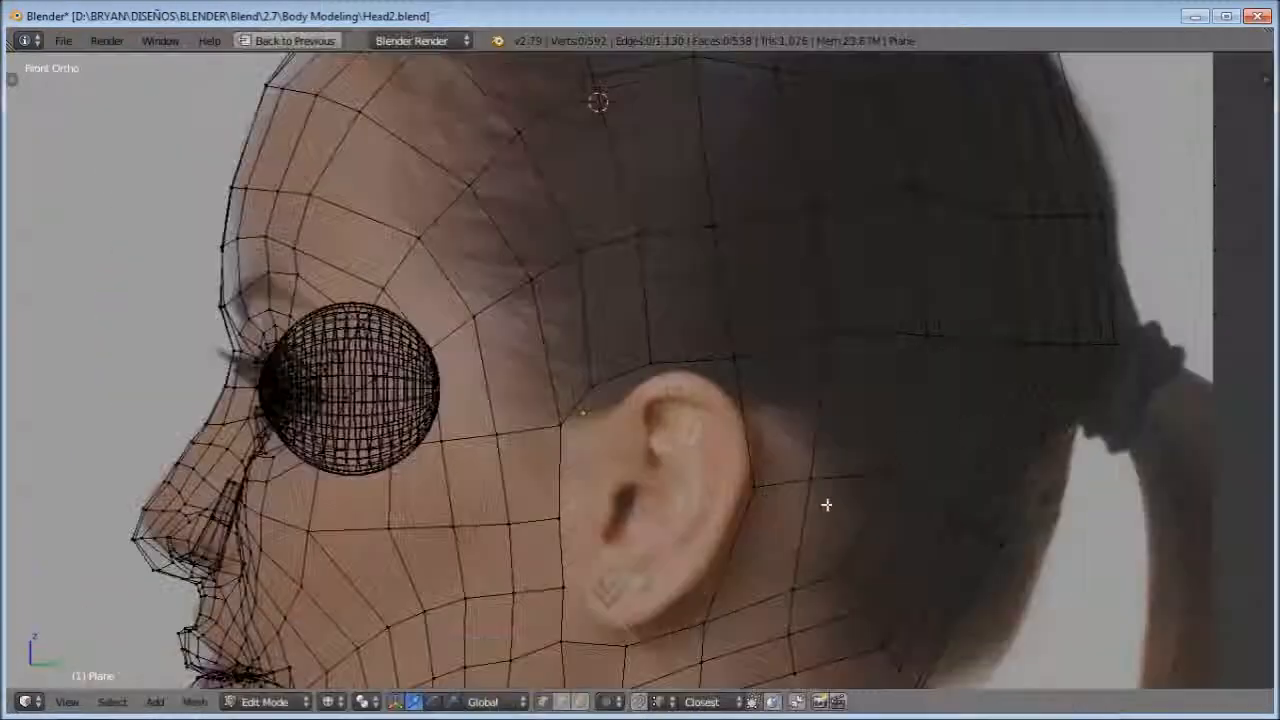
{"action": "scroll", "coordinate": [800, 460], "scroll_direction": "up", "scroll_amount": 3}
{"action": "right_click", "coordinate": [846, 377]}
{"action": "left_click", "coordinate": [847, 370]}
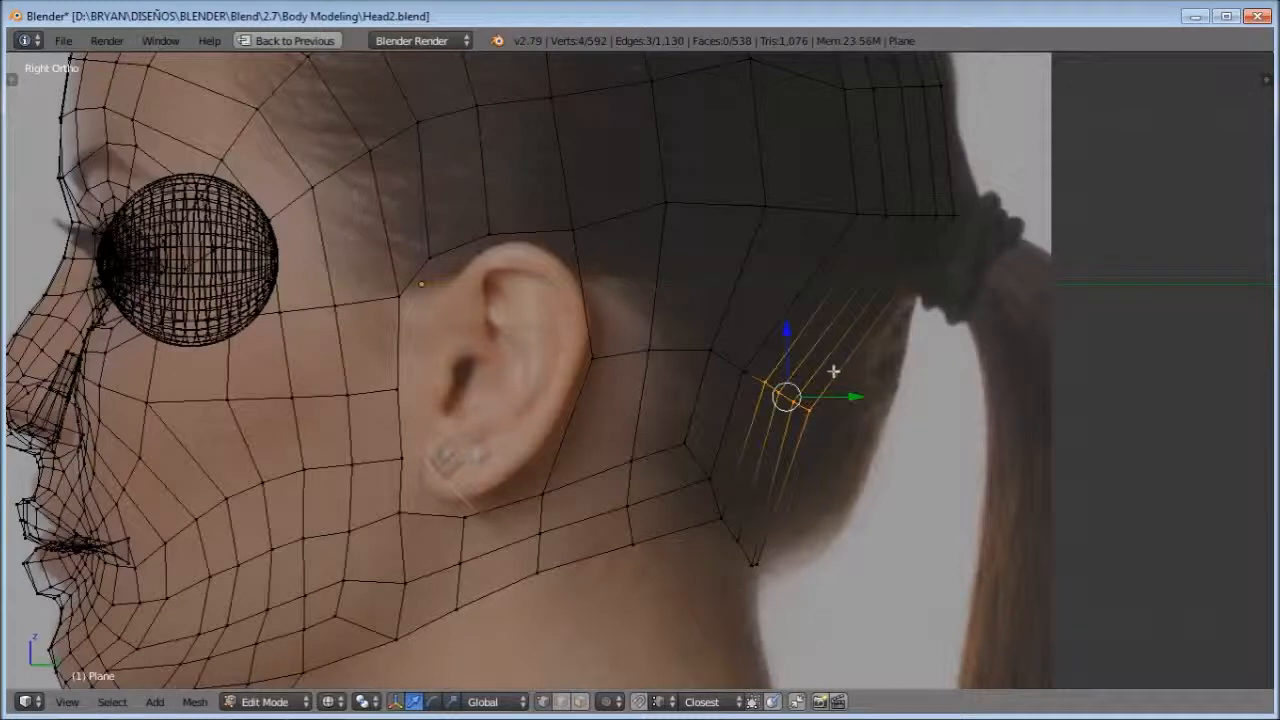
{"action": "scroll", "coordinate": [837, 374], "scroll_direction": "down", "scroll_amount": 2}
{"action": "key", "text": "b"}
{"action": "left_click_drag", "start_coordinate": [573, 411], "coordinate": [837, 334]}
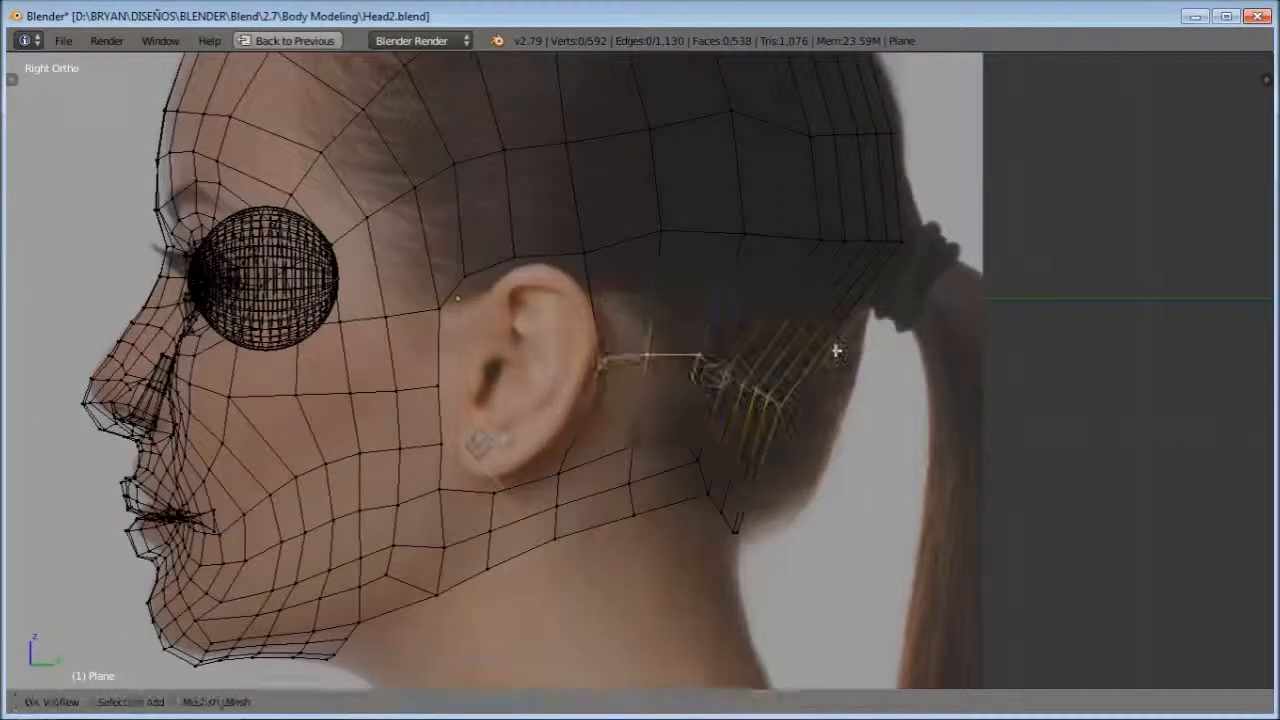
Step: Insert a horizontal edge loop behind the upper ear and move its front vertex along Y to the ear outline
{"action": "key", "text": "ctrl+r"}
{"action": "double_click", "coordinate": [627, 312]}
{"action": "right_click", "coordinate": [604, 314]}
{"action": "key", "text": "g"}
{"action": "key", "text": "y"}
{"action": "left_click", "coordinate": [652, 312]}
Step: Move the rear vertices of the new loop to follow the back of the head in the side reference
{"action": "key", "text": "a"}
{"action": "key", "text": "b"}
{"action": "left_click_drag", "start_coordinate": [728, 347], "coordinate": [885, 292]}
{"action": "key", "text": "g"}
{"action": "left_click", "coordinate": [901, 288]}
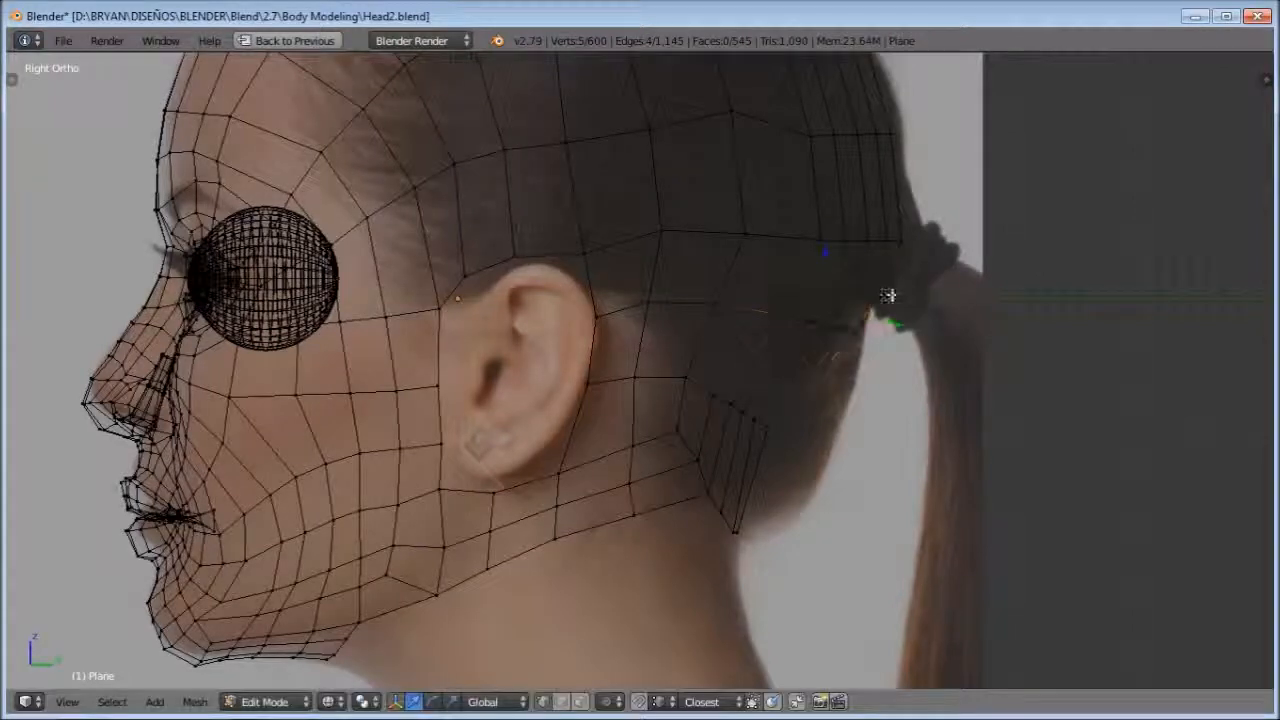
Step: Raise the group of vertices at the back of the head above the ponytail to even out the row spacing
{"action": "right_click", "coordinate": [586, 263]}
{"action": "scroll", "coordinate": [783, 231], "scroll_direction": "down", "scroll_amount": 3}
{"action": "key", "text": "a"}
{"action": "key", "text": "b"}
{"action": "left_click_drag", "start_coordinate": [744, 241], "coordinate": [852, 188]}
{"action": "key", "text": "g"}
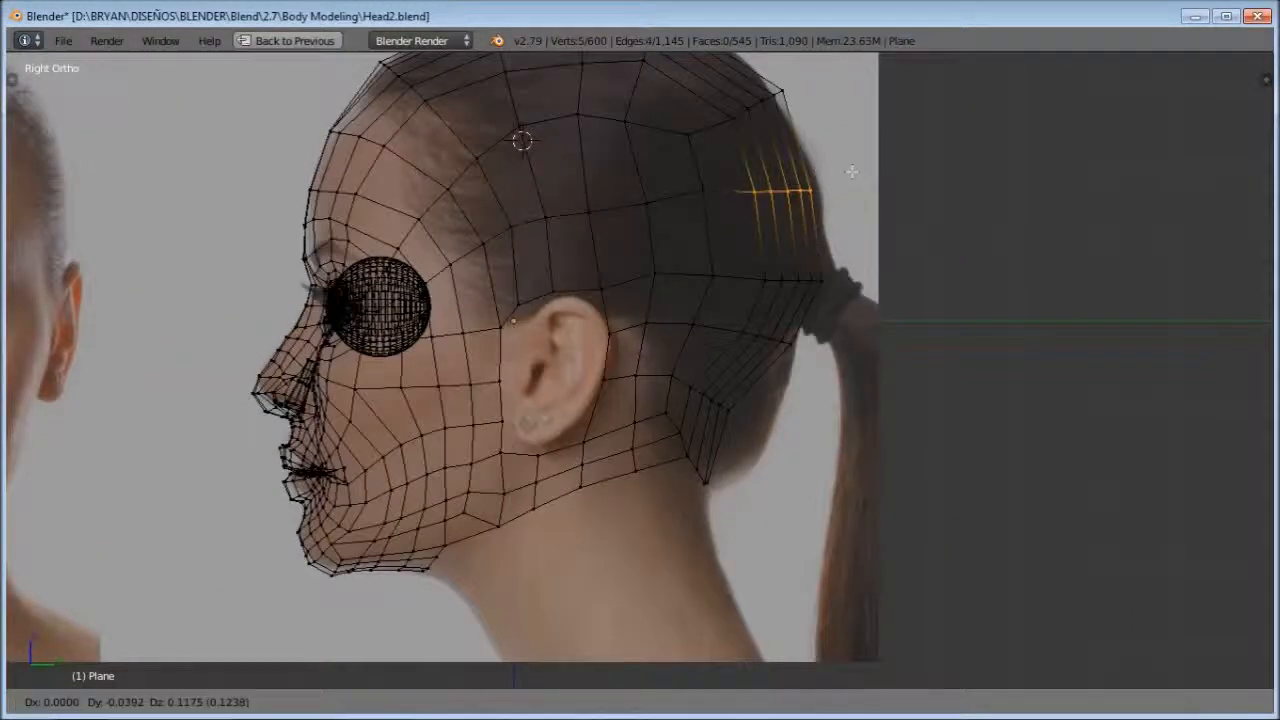
{"action": "left_click", "coordinate": [851, 171]}
Step: Rotate the vertex row at the upper back of the head to align it with the crown's curve
{"action": "middle_click_drag", "start_coordinate": [815, 176], "coordinate": [803, 306], "text": "shift"}
{"action": "key", "text": "a"}
{"action": "key", "text": "b"}
{"action": "left_click_drag", "start_coordinate": [658, 282], "coordinate": [809, 203]}
{"action": "key", "text": "r"}
{"action": "left_click", "coordinate": [776, 160]}
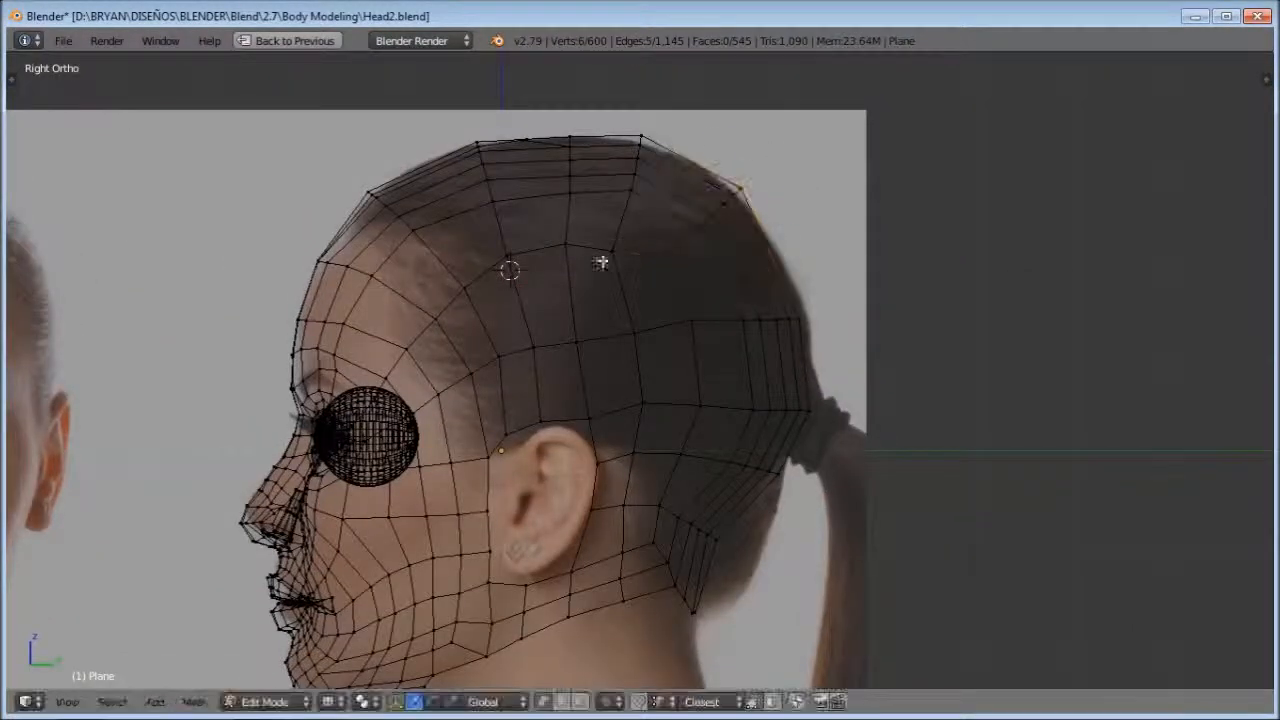
Step: Examine the head shape in Object Mode with solid shading, from an angled view and against the side reference
{"action": "scroll", "coordinate": [757, 400], "scroll_direction": "down", "scroll_amount": 3}
{"action": "key", "text": "Tab"}
{"action": "middle_click_drag", "start_coordinate": [757, 400], "coordinate": [860, 432]}
{"action": "key", "text": "ctrl+Up"}
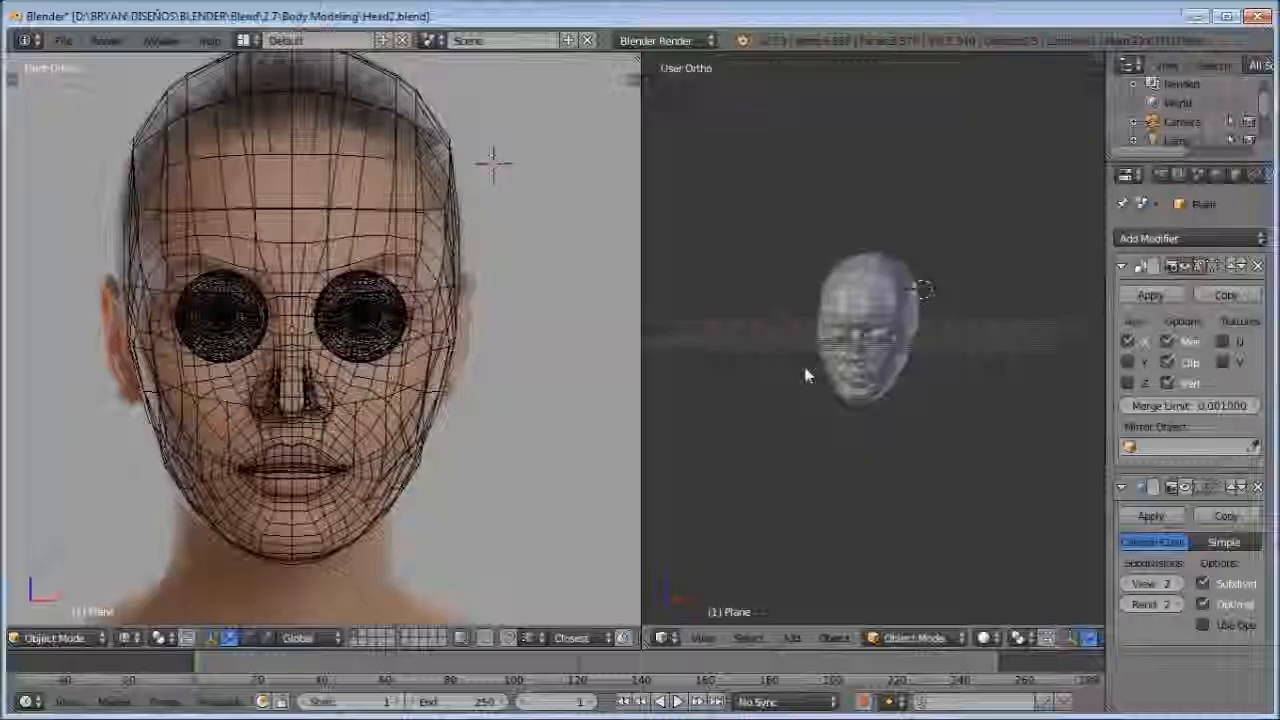
{"action": "key", "text": "ctrl+Up"}
{"action": "mouse_move", "coordinate": [570, 400]}
{"action": "middle_mouse_down"}
{"action": "mouse_move", "coordinate": [641, 412]}
{"action": "mouse_move", "coordinate": [694, 397]}
{"action": "middle_mouse_up"}
{"action": "key", "text": "z"}
{"action": "scroll", "coordinate": [694, 397], "scroll_direction": "down", "scroll_amount": 2}
{"action": "right_click", "coordinate": [740, 354]}
{"action": "key", "text": "ctrl+Up"}
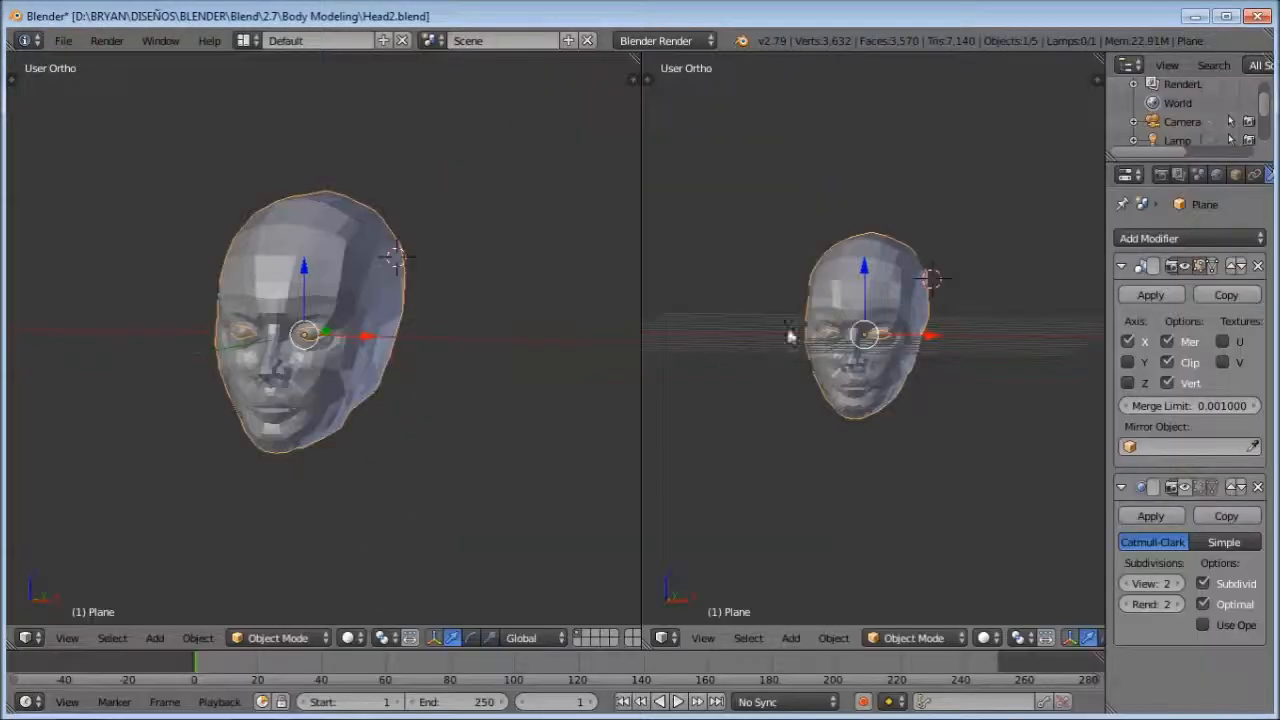
{"action": "key", "text": "KP_3"}
{"action": "scroll", "coordinate": [874, 326], "scroll_direction": "up", "scroll_amount": 2}
{"action": "scroll", "coordinate": [346, 349], "scroll_direction": "up", "scroll_amount": 2}
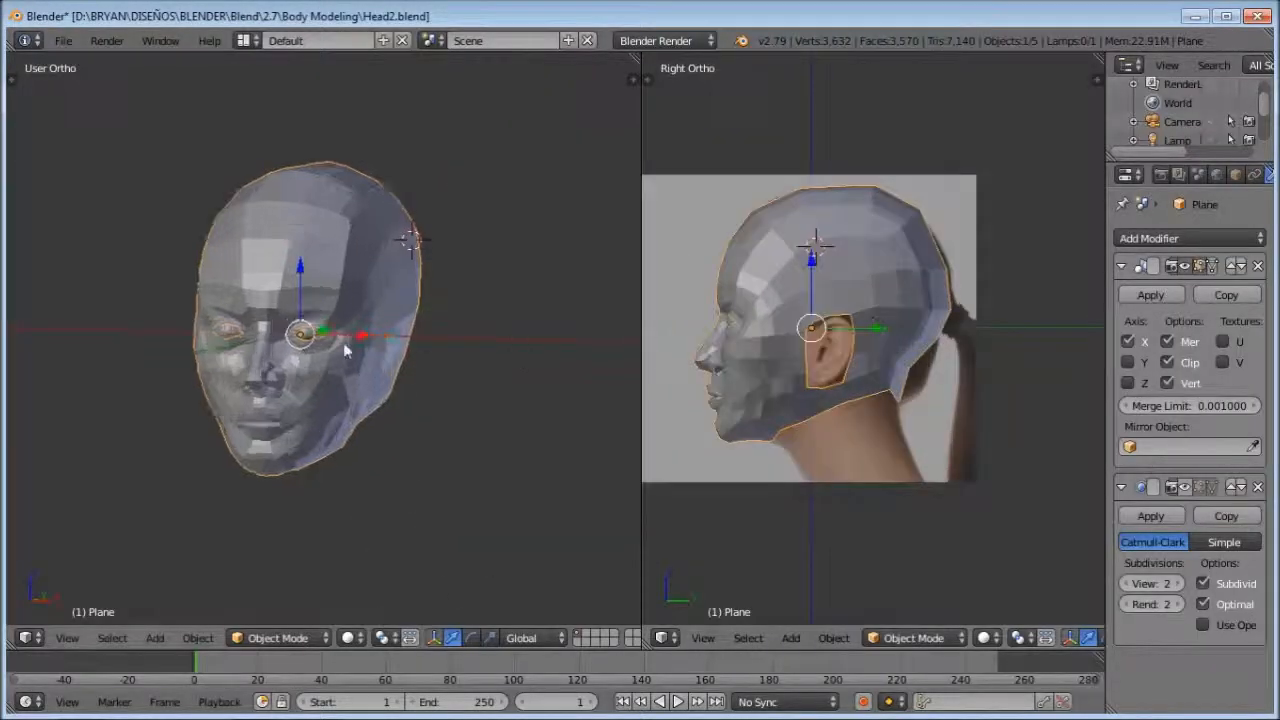
Step: Toggle the Subdivision Surface modifier's viewport display and inspect the head and its mesh from several angles
{"action": "left_click", "coordinate": [1185, 488]}
{"action": "middle_click_drag", "start_coordinate": [392, 350], "coordinate": [460, 346]}
{"action": "key", "text": "ctrl+Up"}
{"action": "middle_click_drag", "start_coordinate": [730, 425], "coordinate": [590, 425]}
{"action": "key", "text": "Tab"}
{"action": "scroll", "coordinate": [800, 410], "scroll_direction": "down", "scroll_amount": 1}
{"action": "middle_click_drag", "start_coordinate": [851, 407], "coordinate": [758, 470]}
{"action": "key", "text": "Tab"}
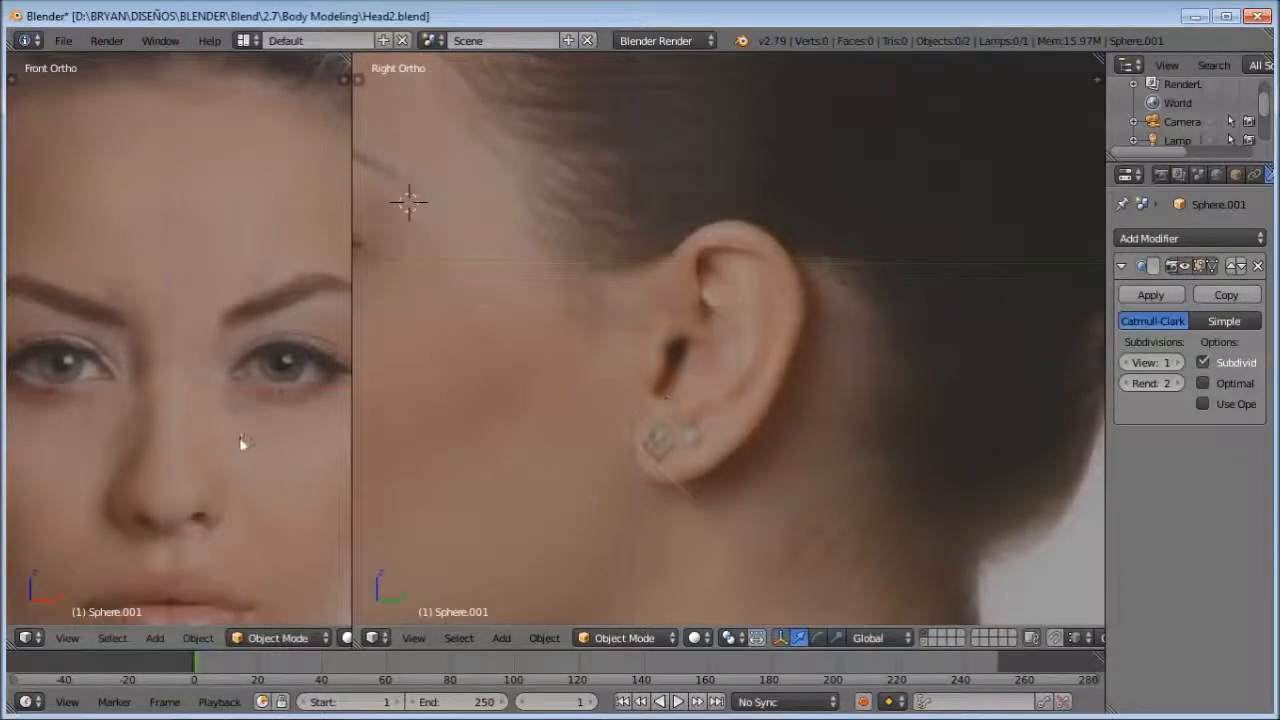
Step: Add a plane, clear its location, and move its geometry toward the side of the head in the front view
{"action": "key", "text": "shift+a"}
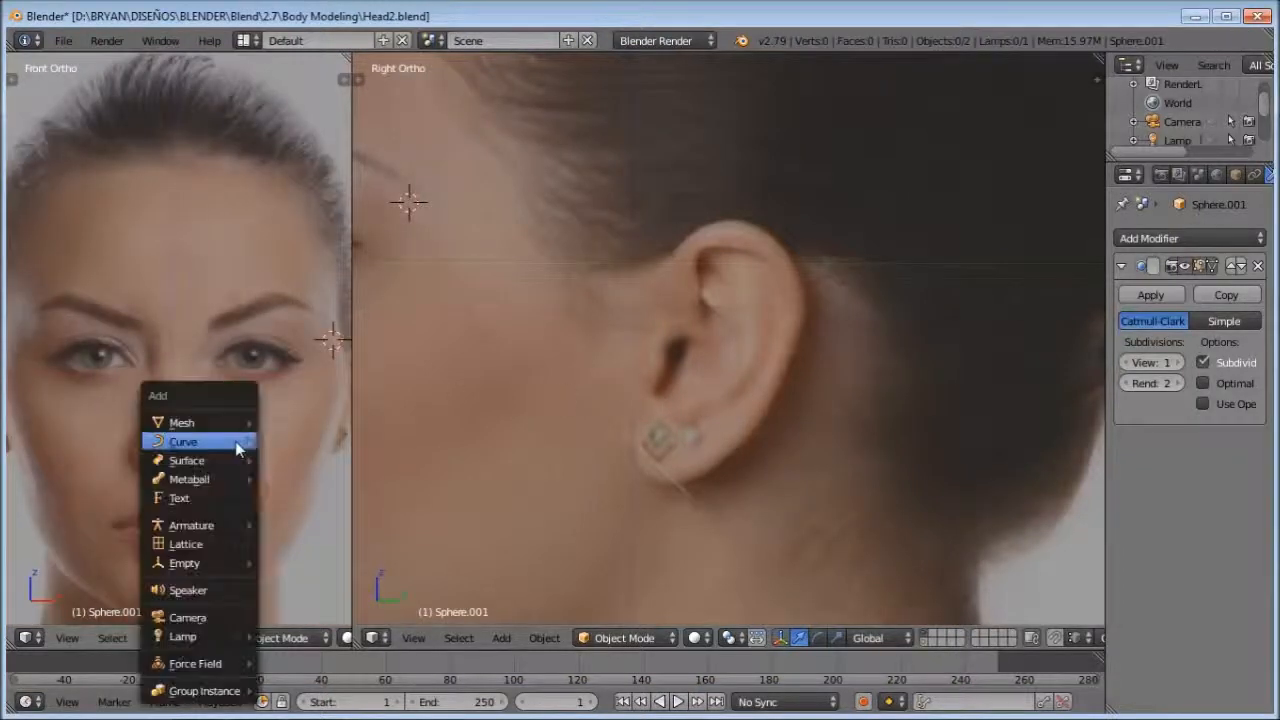
{"action": "mouse_move", "coordinate": [222, 428]}
{"action": "left_click", "coordinate": [296, 421]}
{"action": "key", "text": "alt+g"}
{"action": "key", "text": "Tab"}
{"action": "key", "text": "g"}
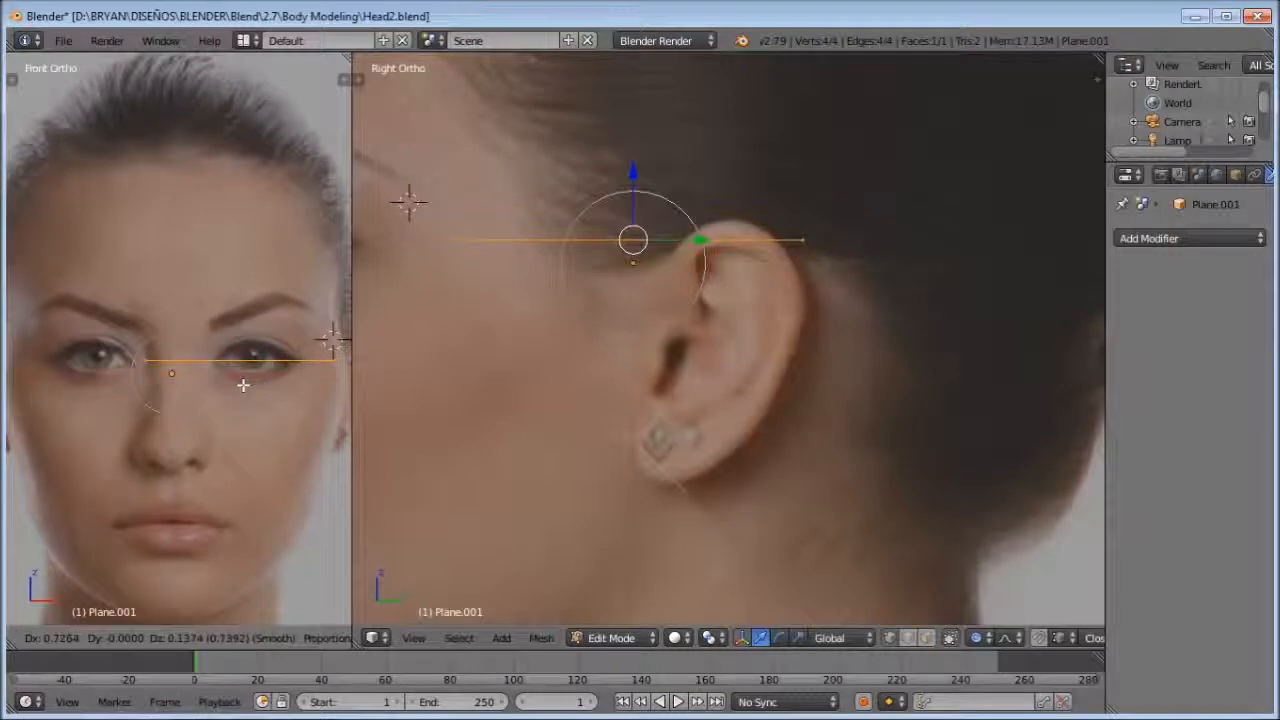
{"action": "left_click", "coordinate": [275, 377]}
Step: Turn off proportional editing, rotate the plane 90° to face the side view, and scale it down in wireframe
{"action": "type", "text": "or"}
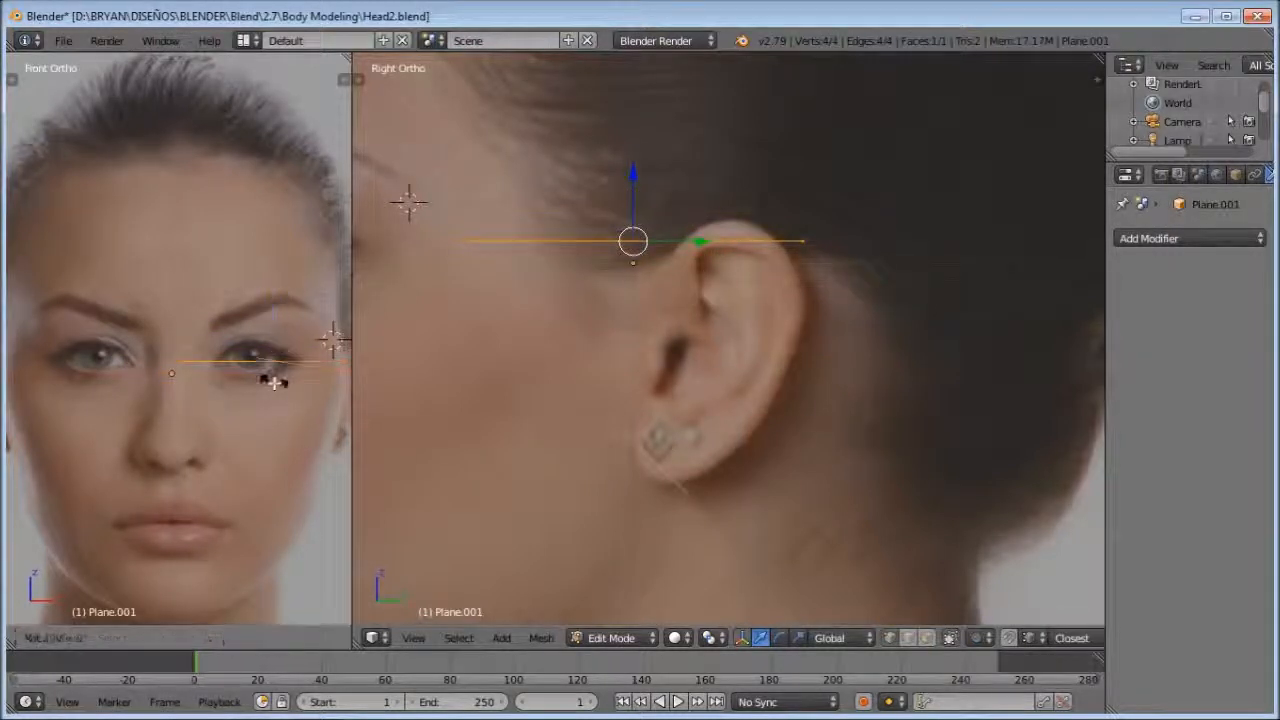
{"action": "type", "text": "90"}
{"action": "key", "text": "Return"}
{"action": "key", "text": "z"}
{"action": "key", "text": "s"}
{"action": "left_click", "coordinate": [674, 272]}
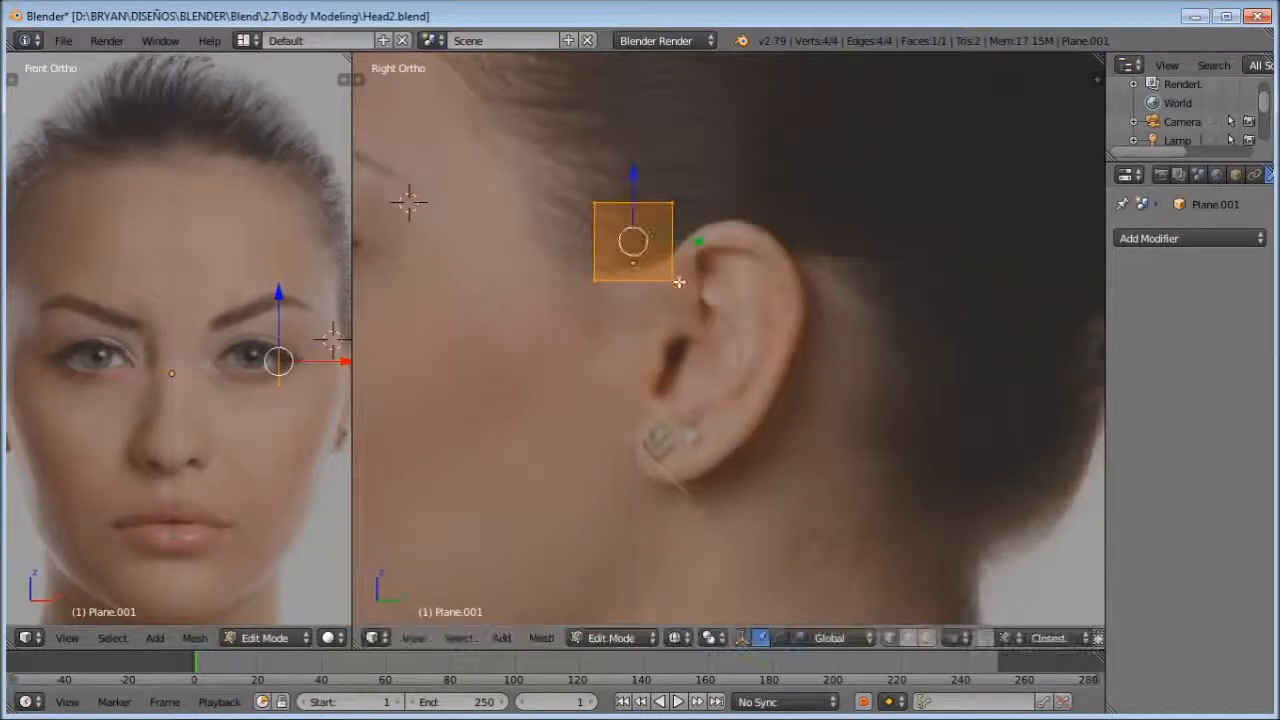
Step: Shrink the plane further and place it at the upper front of the ear in the side reference
{"action": "scroll", "coordinate": [690, 285], "scroll_direction": "up", "scroll_amount": 3}
{"action": "middle_click_drag", "start_coordinate": [800, 304], "coordinate": [690, 387], "text": "shift"}
{"action": "key", "text": "s"}
{"action": "left_click", "coordinate": [628, 354]}
{"action": "key", "text": "g"}
{"action": "left_click", "coordinate": [746, 366]}
{"action": "key", "text": "s"}
{"action": "left_click", "coordinate": [693, 358]}
{"action": "key", "text": "g"}
{"action": "left_click", "coordinate": [677, 377]}
Step: Rotate, scale and position the plane to match the width and slope of the helix's front end
{"action": "key", "text": "r"}
{"action": "left_click", "coordinate": [682, 243]}
{"action": "key", "text": "g"}
{"action": "left_click", "coordinate": [680, 239]}
{"action": "key", "text": "s"}
{"action": "left_click", "coordinate": [640, 314]}
{"action": "key", "text": "g"}
{"action": "left_click", "coordinate": [634, 301]}
Step: Extrude the plane's outer edge segment by segment over the top of the ear and down its back rim
{"action": "key", "text": "a"}
{"action": "key", "text": "ctrl+Tab"}
{"action": "left_click", "coordinate": [542, 326]}
{"action": "right_click", "coordinate": [574, 245]}
{"action": "left_click", "coordinate": [626, 237], "text": "ctrl"}
{"action": "left_click", "coordinate": [692, 265], "text": "ctrl"}
{"action": "left_click", "coordinate": [727, 358], "text": "ctrl"}
{"action": "left_click", "coordinate": [708, 452], "text": "ctrl"}
Step: Continue extruding the rim strip along the lower back of the ear and around the earlobe
{"action": "middle_click_drag", "start_coordinate": [693, 484], "coordinate": [730, 340], "text": "shift"}
{"action": "left_click", "coordinate": [706, 381], "text": "ctrl"}
{"action": "left_click", "coordinate": [631, 455], "text": "ctrl"}
{"action": "left_click", "coordinate": [631, 455], "text": "ctrl"}
{"action": "left_click", "coordinate": [560, 494], "text": "ctrl"}
{"action": "left_click", "coordinate": [506, 474], "text": "ctrl"}
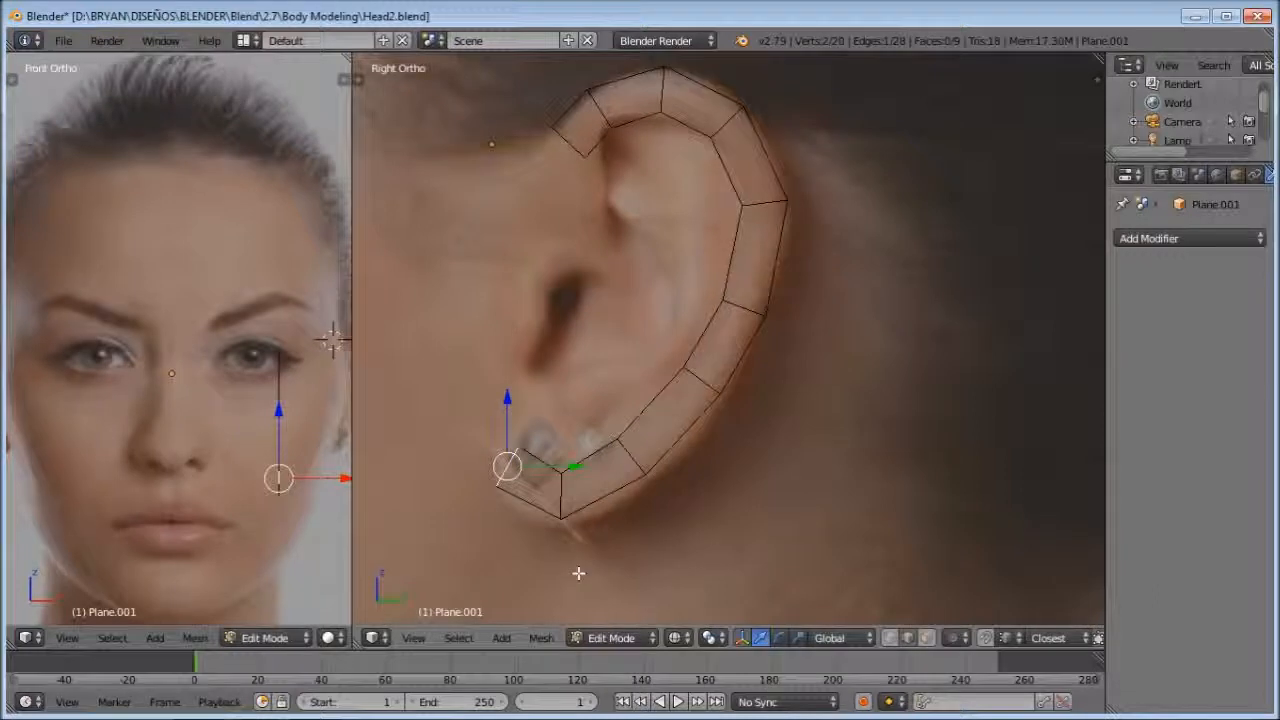
Step: Extrude the strip from the earlobe up the front of the ear around the tragus and join it to the helix's front end
{"action": "left_click", "coordinate": [744, 640]}
{"action": "left_click", "coordinate": [505, 409], "text": "ctrl"}
{"action": "left_click", "coordinate": [509, 358], "text": "ctrl"}
{"action": "left_click", "coordinate": [525, 325], "text": "ctrl"}
{"action": "left_click", "coordinate": [520, 268], "text": "ctrl"}
{"action": "left_click", "coordinate": [565, 250], "text": "ctrl"}
{"action": "left_click", "coordinate": [565, 201], "text": "ctrl"}
{"action": "right_click", "coordinate": [563, 144], "text": "shift"}
{"action": "key", "text": "f"}
{"action": "key", "text": "a"}
Step: Move the rim edges along the lower back of the ear and around the earlobe to follow the side reference
{"action": "middle_click_drag", "start_coordinate": [722, 245], "coordinate": [703, 306], "text": "shift"}
{"action": "right_click", "coordinate": [683, 450]}
{"action": "key", "text": "g"}
{"action": "left_click", "coordinate": [703, 475]}
{"action": "right_click", "coordinate": [605, 517]}
{"action": "key", "text": "g"}
{"action": "left_click", "coordinate": [609, 531]}
{"action": "right_click", "coordinate": [543, 557]}
{"action": "key", "text": "g"}
{"action": "left_click", "coordinate": [541, 569]}
{"action": "right_click", "coordinate": [487, 526]}
{"action": "key", "text": "g"}
{"action": "left_click", "coordinate": [490, 538]}
Step: Reposition the strip's cross edges along the front of the ear, from above the earlobe past the tragus to the helix
{"action": "right_click", "coordinate": [488, 467]}
{"action": "key", "text": "g"}
{"action": "left_click", "coordinate": [484, 476]}
{"action": "right_click", "coordinate": [491, 420]}
{"action": "key", "text": "g"}
{"action": "left_click", "coordinate": [486, 434]}
{"action": "right_click", "coordinate": [514, 337]}
{"action": "key", "text": "g"}
{"action": "left_click", "coordinate": [505, 377]}
{"action": "right_click", "coordinate": [504, 378]}
{"action": "right_click", "coordinate": [560, 262]}
{"action": "key", "text": "g"}
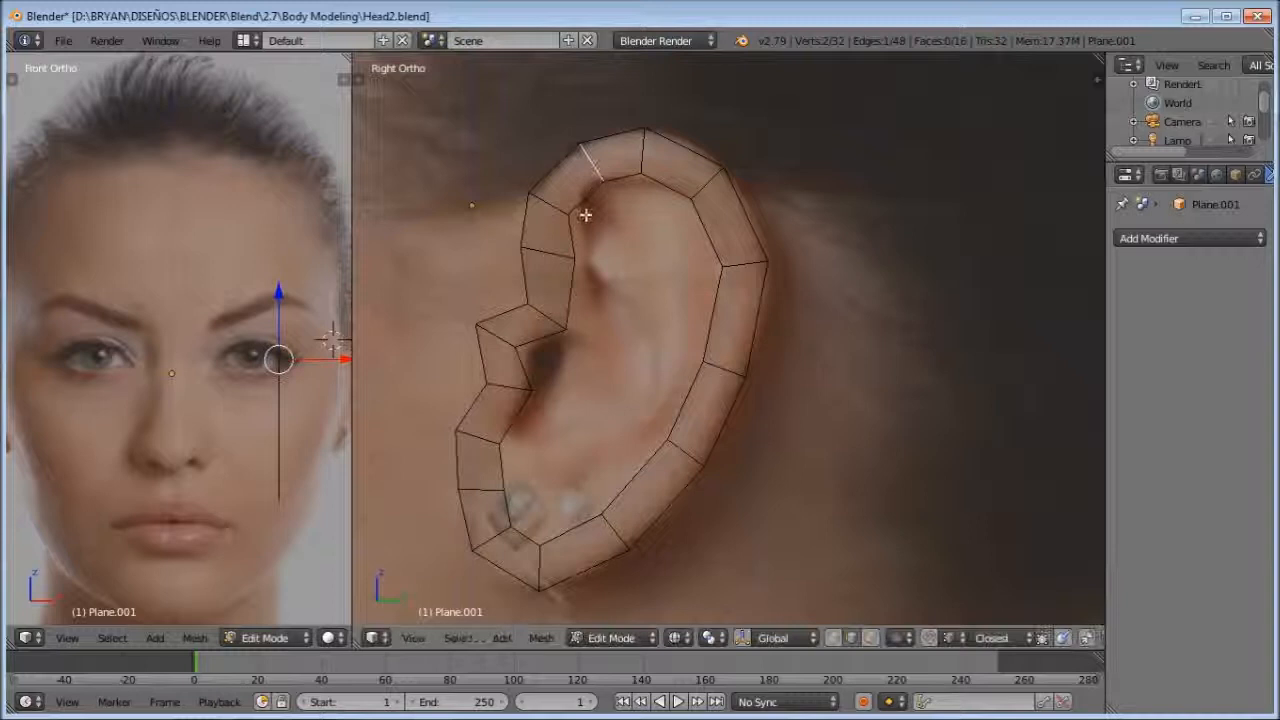
Step: Adjust the cross edges on the back rim and add another edge loop across its middle
{"action": "right_click", "coordinate": [763, 257]}
{"action": "key", "text": "g"}
{"action": "right_click", "coordinate": [668, 482]}
{"action": "key", "text": "g"}
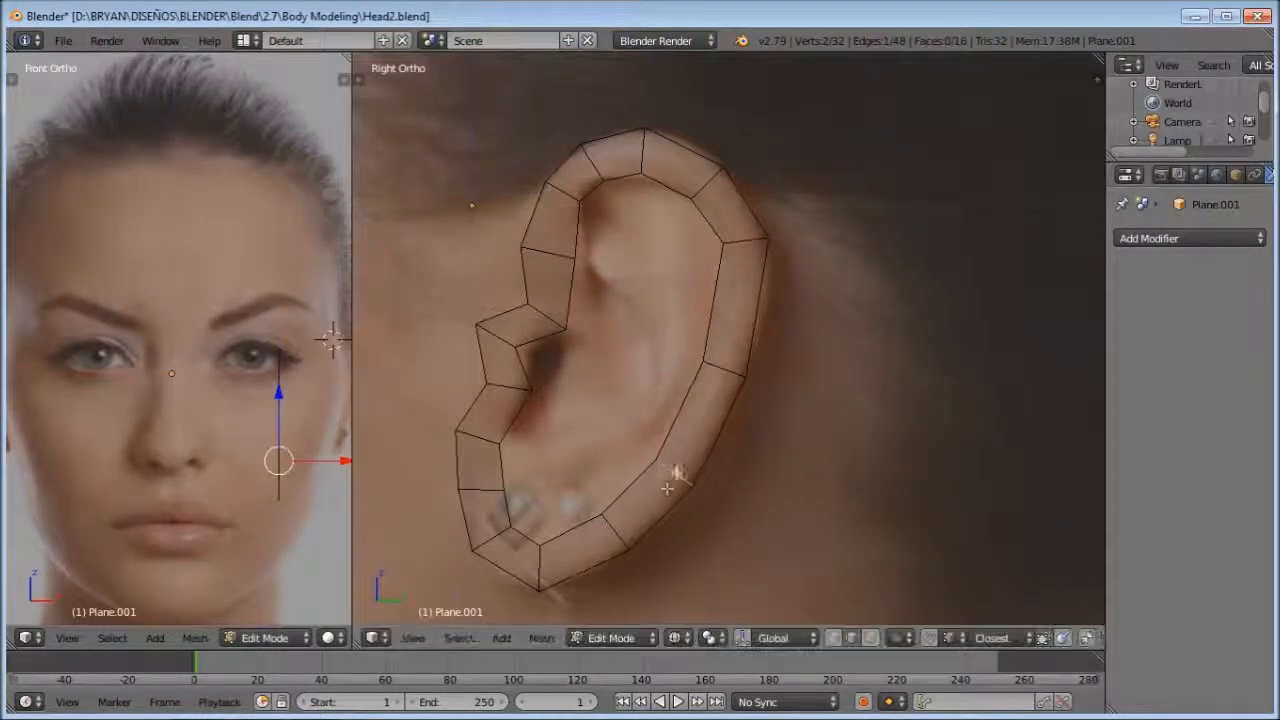
{"action": "left_click", "coordinate": [745, 328]}
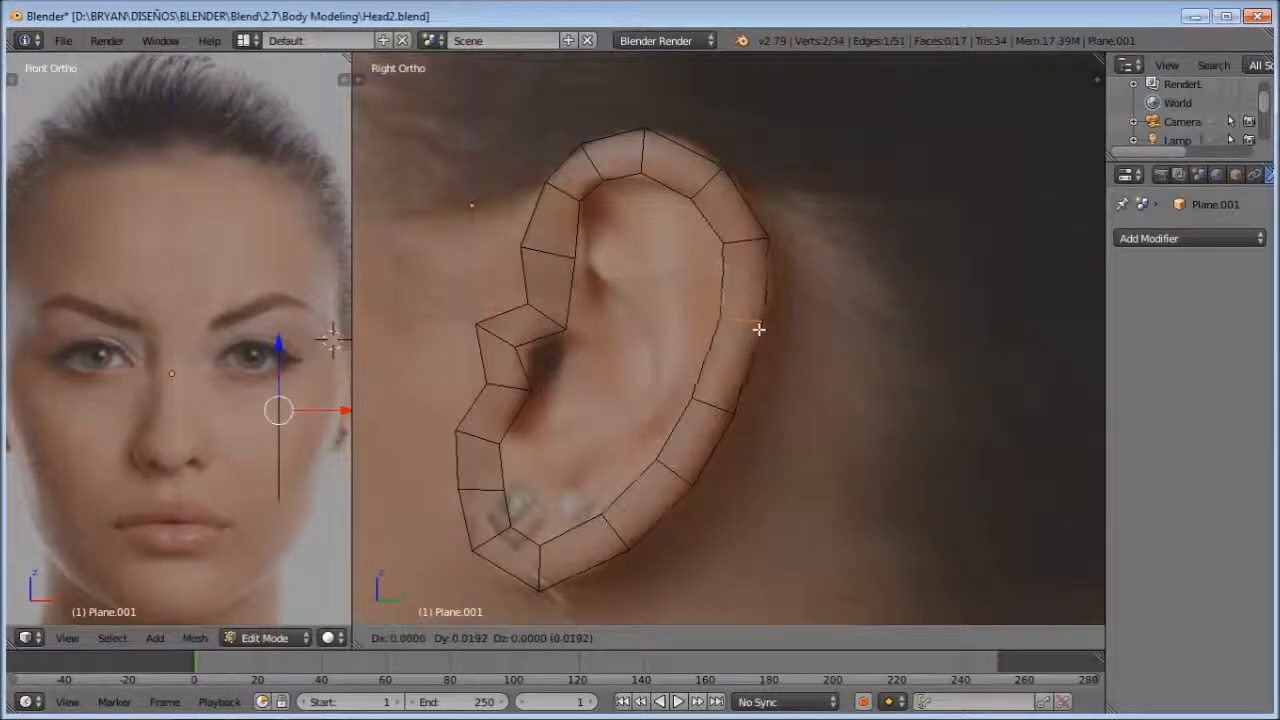
{"action": "right_click", "coordinate": [735, 248]}
Step: Move the whole ear mesh outward along X in the front view to line up with the ear at the side of the head
{"action": "key", "text": "a"}
{"action": "middle_click_drag", "start_coordinate": [279, 390], "coordinate": [205, 370], "text": "shift"}
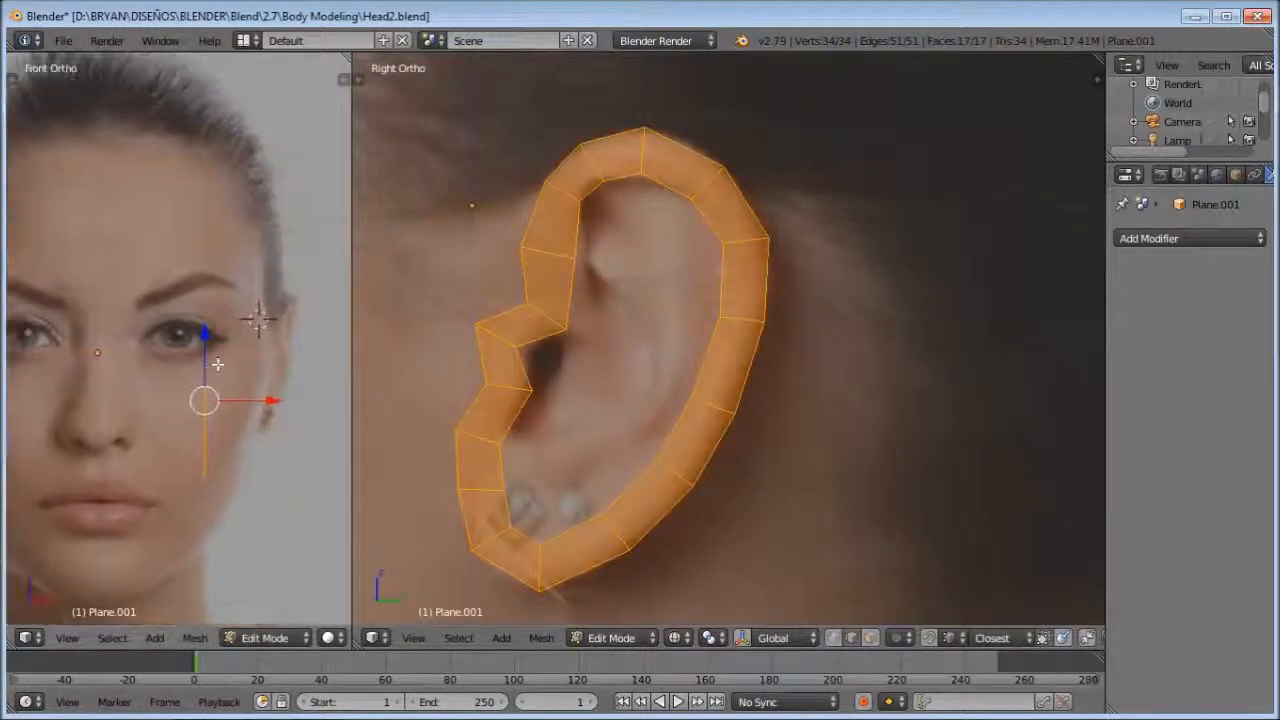
{"action": "left_click_drag", "start_coordinate": [342, 401], "coordinate": [341, 401]}
{"action": "key", "text": "a"}
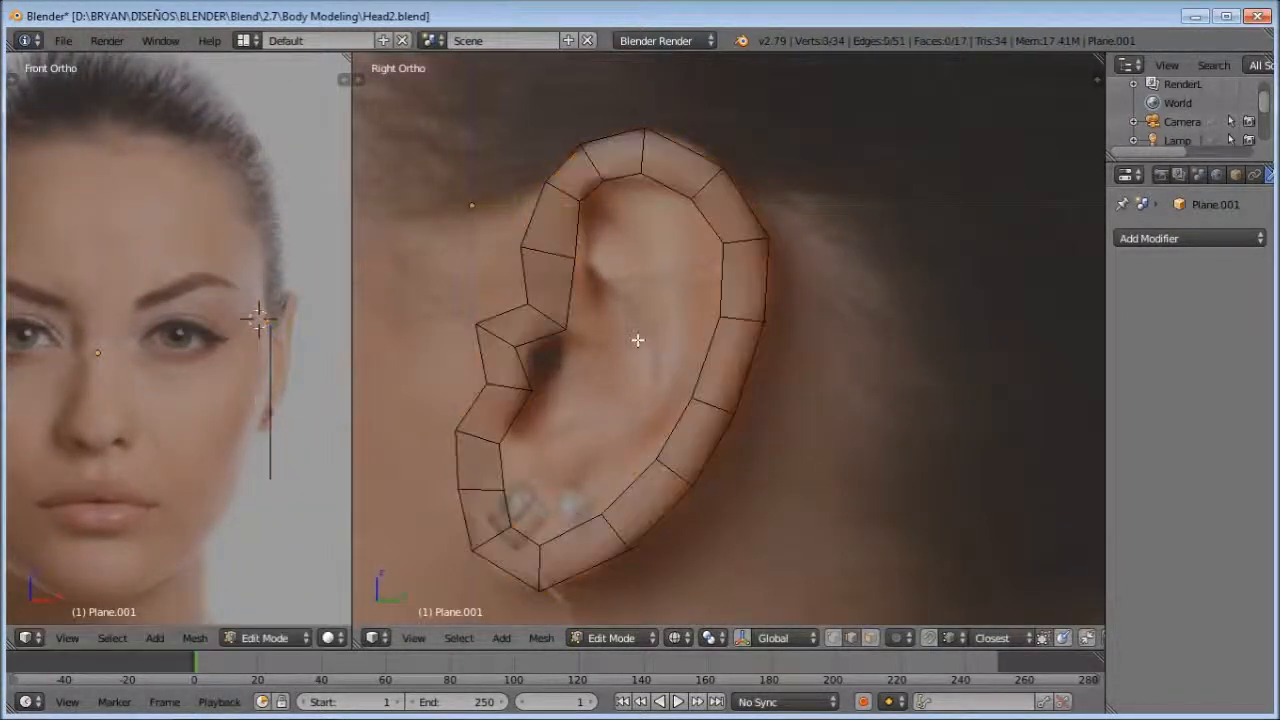
Step: Rotate and move the edges above the tragus, and shift the lower back rim edges to follow the ear's contour
{"action": "middle_click_drag", "start_coordinate": [669, 342], "coordinate": [709, 344], "text": "shift"}
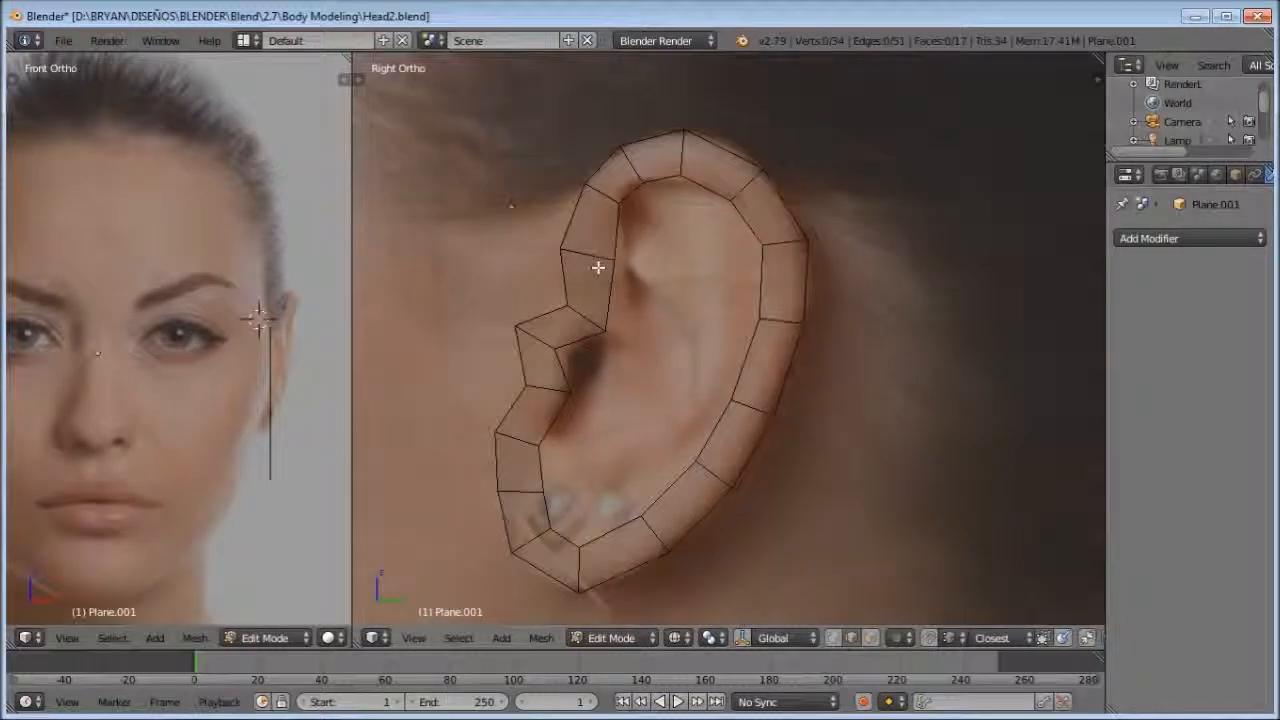
{"action": "key", "text": "r"}
{"action": "left_click", "coordinate": [661, 322]}
{"action": "key", "text": "g"}
{"action": "left_click", "coordinate": [663, 319]}
{"action": "right_click", "coordinate": [588, 318]}
{"action": "key", "text": "g"}
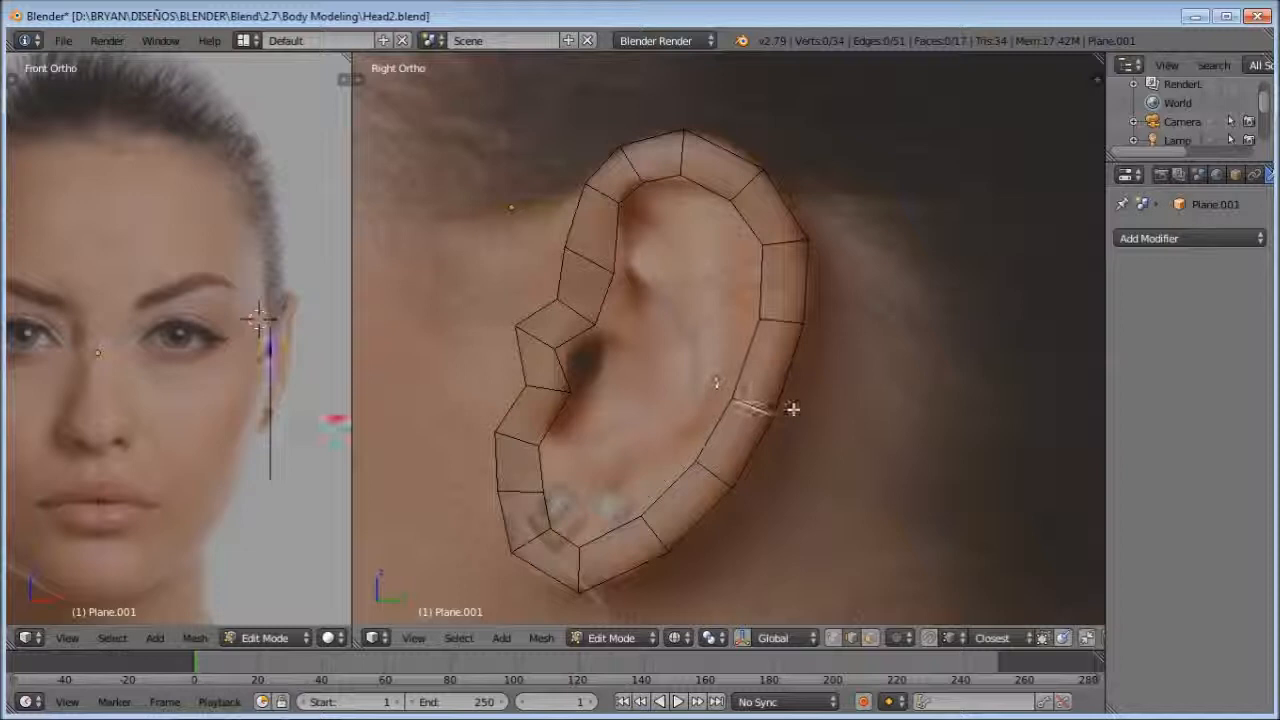
{"action": "right_click", "coordinate": [709, 466]}
{"action": "key", "text": "g"}
{"action": "left_click", "coordinate": [743, 437]}
Step: Span the ear with a face from the inner edge above the tragus to the inner back rim, and divide it with two edge loops
{"action": "right_click", "coordinate": [612, 296]}
{"action": "right_click", "coordinate": [720, 408], "text": "shift"}
{"action": "key", "text": "f"}
{"action": "key", "text": "a"}
{"action": "key", "text": "ctrl+r"}
{"action": "scroll", "coordinate": [667, 348], "scroll_direction": "up", "scroll_amount": 1}
{"action": "left_click", "coordinate": [667, 348]}
{"action": "right_click", "coordinate": [663, 357]}
Step: Adjust the edges at both ends of the new inner strip and the cross edges at the top of the helix
{"action": "right_click", "coordinate": [600, 264]}
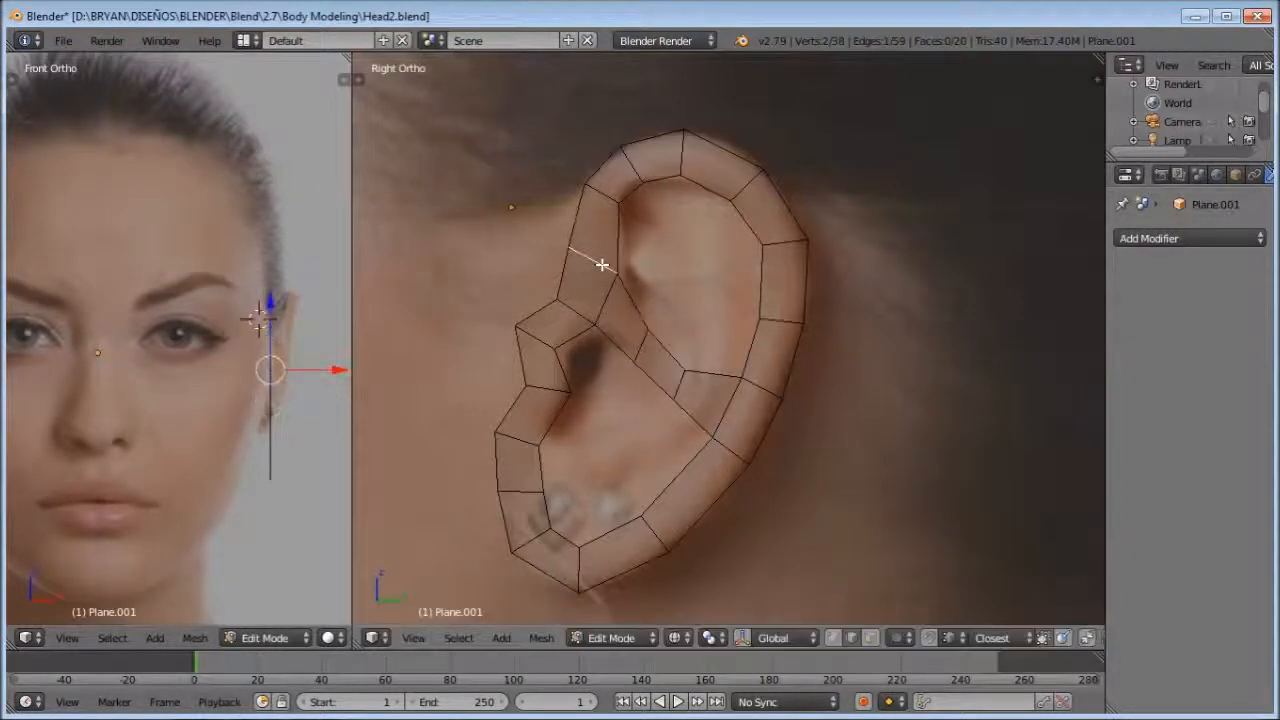
{"action": "right_click", "coordinate": [775, 388]}
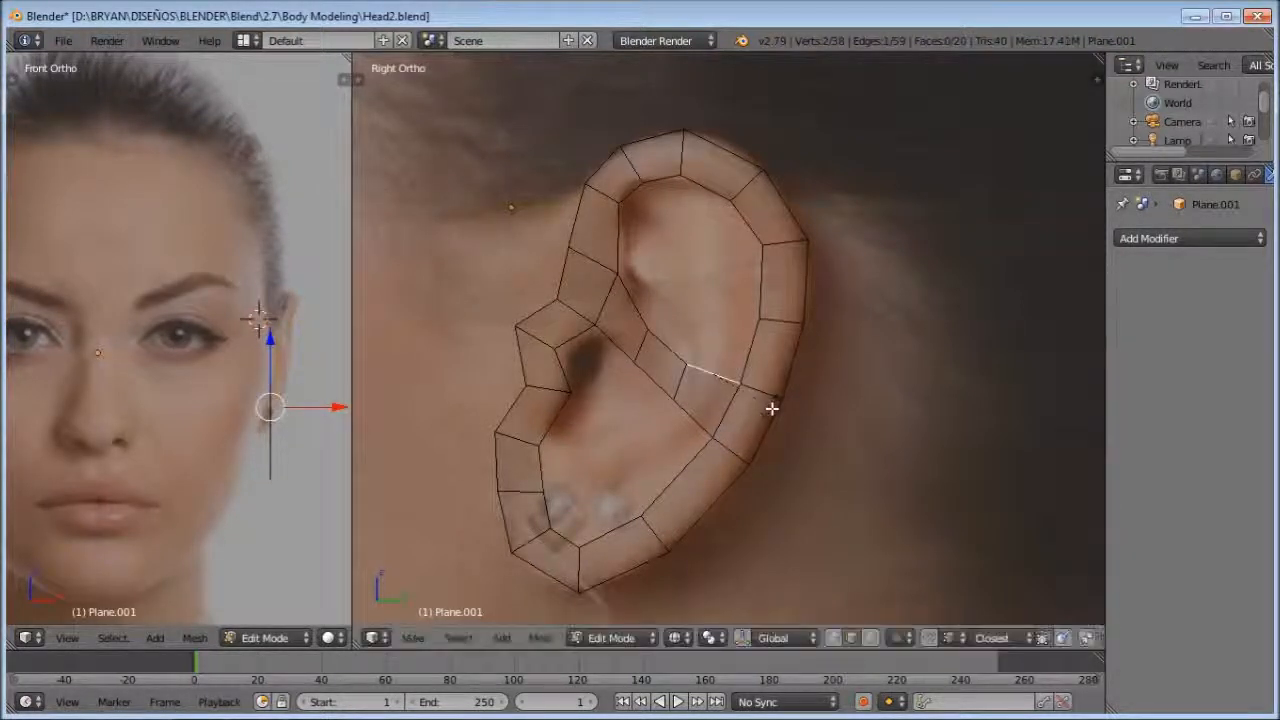
{"action": "key", "text": "a"}
{"action": "right_click", "coordinate": [612, 200]}
{"action": "key", "text": "r"}
{"action": "left_click", "coordinate": [650, 190]}
{"action": "right_click", "coordinate": [646, 176]}
{"action": "right_click", "coordinate": [688, 168]}
{"action": "key", "text": "g"}
{"action": "left_click", "coordinate": [700, 162]}
{"action": "key", "text": "a"}
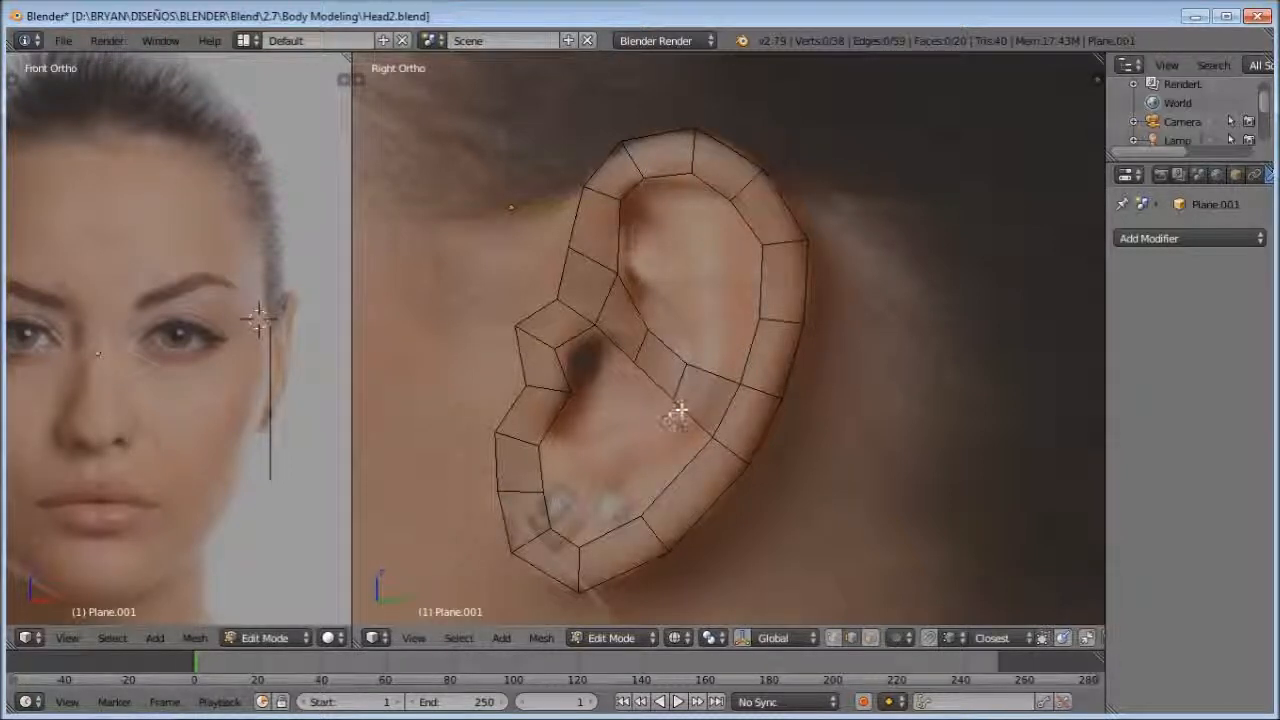
Step: Move the cross edges at the front and bottom of the earlobe to follow its outline in the reference
{"action": "right_click", "coordinate": [535, 497]}
{"action": "key", "text": "g"}
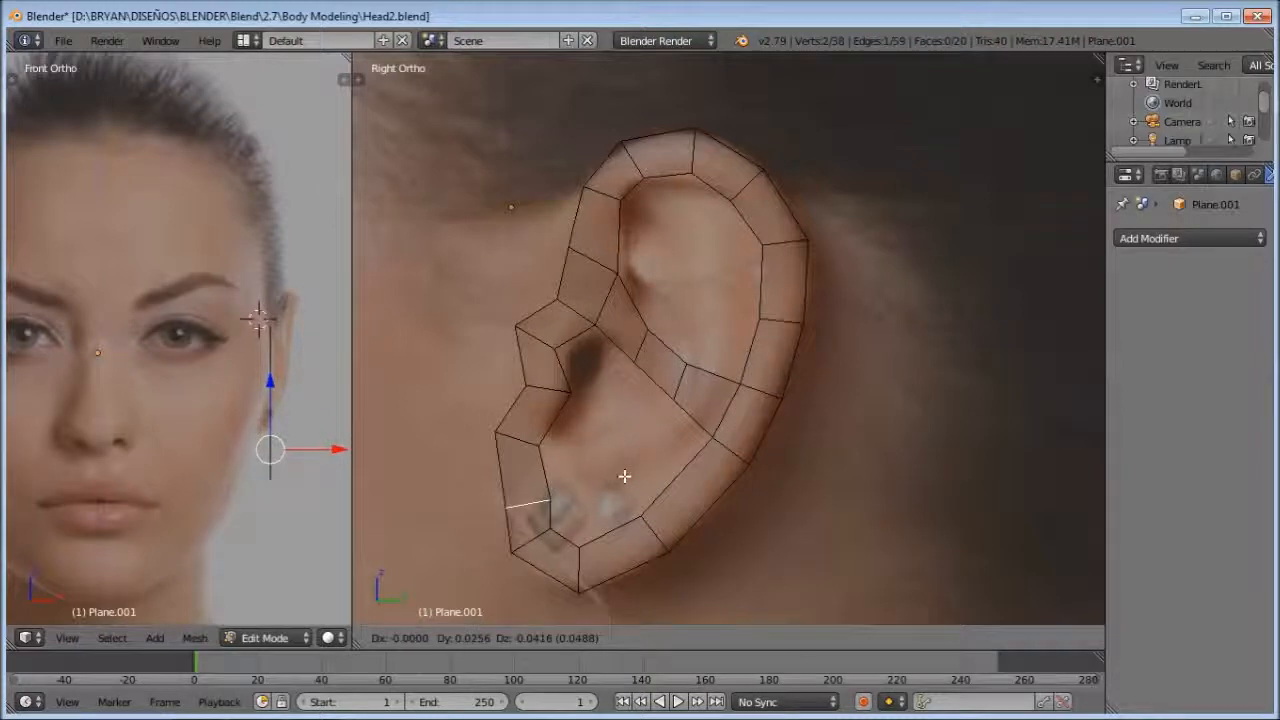
{"action": "left_click", "coordinate": [592, 567]}
{"action": "key", "text": "a"}
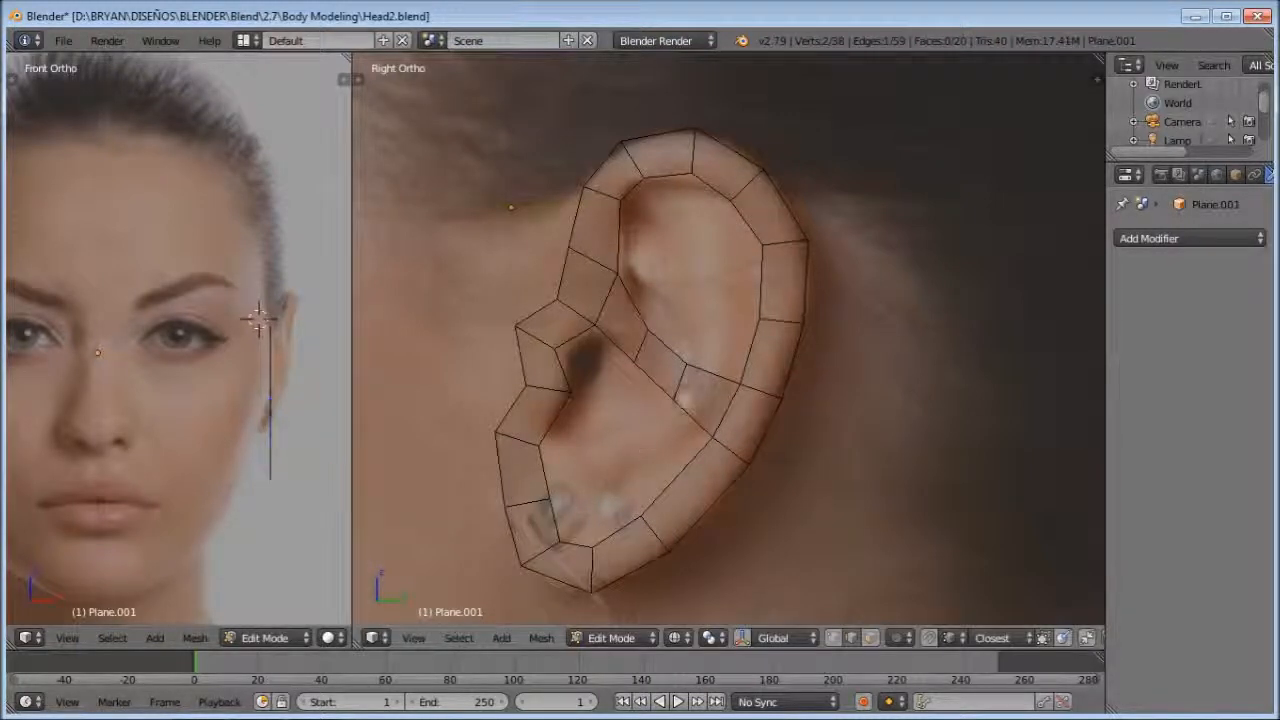
{"action": "right_click", "coordinate": [524, 500]}
{"action": "key", "text": "g"}
{"action": "left_click", "coordinate": [518, 509]}
{"action": "key", "text": "a"}
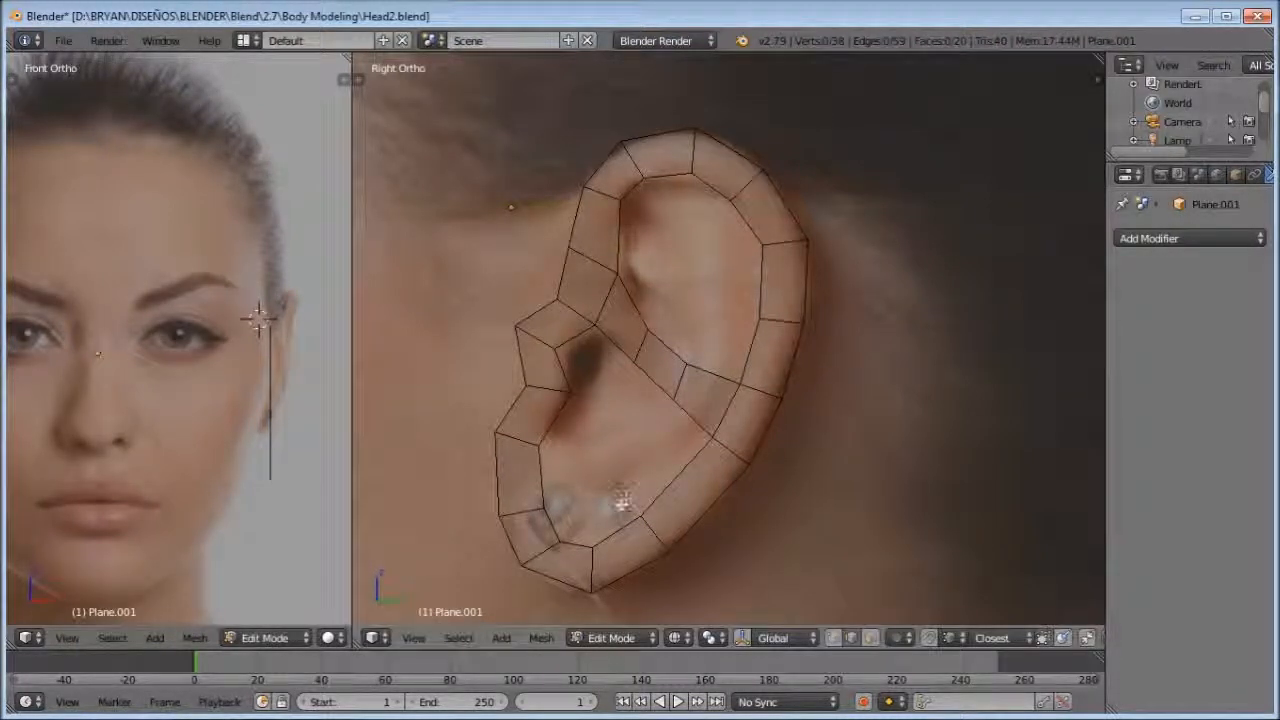
Step: Refine the earlobe's bottom corner by moving its two cross edges and rotating the front one
{"action": "right_click", "coordinate": [598, 565]}
{"action": "key", "text": "g"}
{"action": "left_click", "coordinate": [605, 559]}
{"action": "right_click", "coordinate": [538, 556]}
{"action": "key", "text": "g"}
{"action": "left_click", "coordinate": [540, 563]}
{"action": "key", "text": "r"}
{"action": "left_click", "coordinate": [600, 543]}
{"action": "key", "text": "a"}
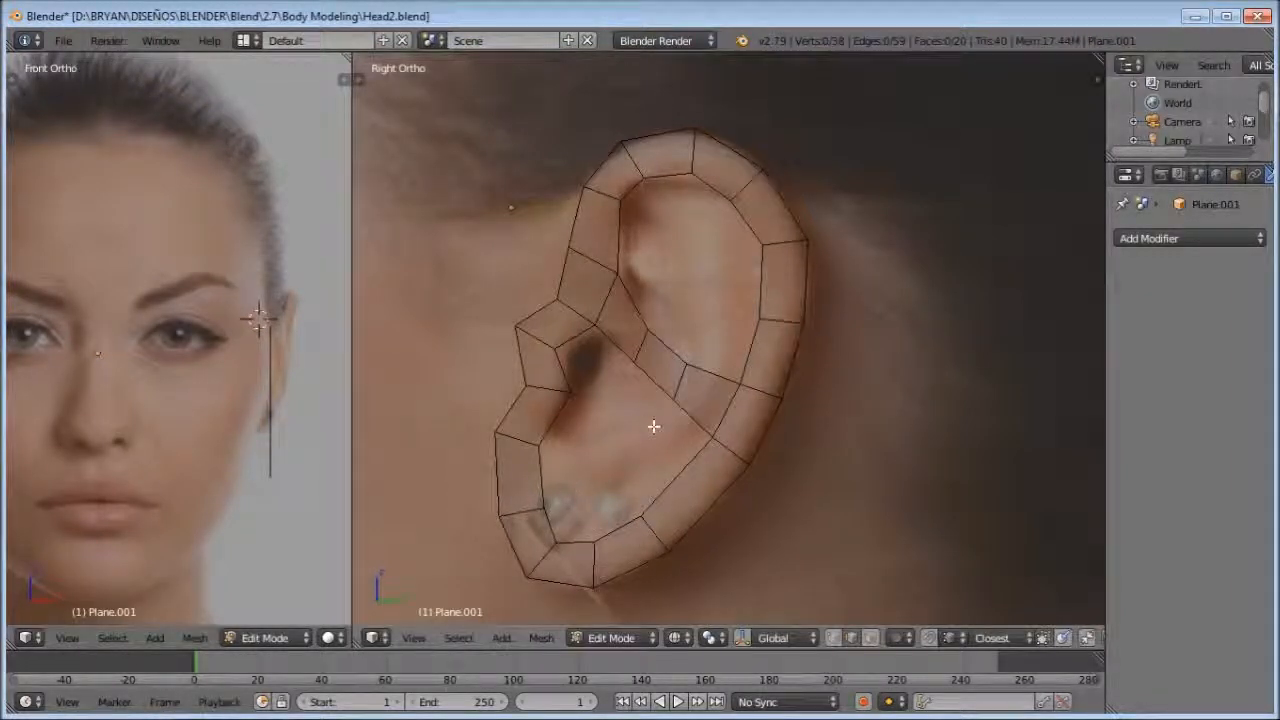
Step: Extrude two inner rim vertices above the earlobe upward into the ear
{"action": "key", "text": "ctrl+Tab"}
{"action": "left_click", "coordinate": [665, 412]}
{"action": "right_click", "coordinate": [647, 524]}
{"action": "key", "text": "e"}
{"action": "left_click", "coordinate": [603, 436]}
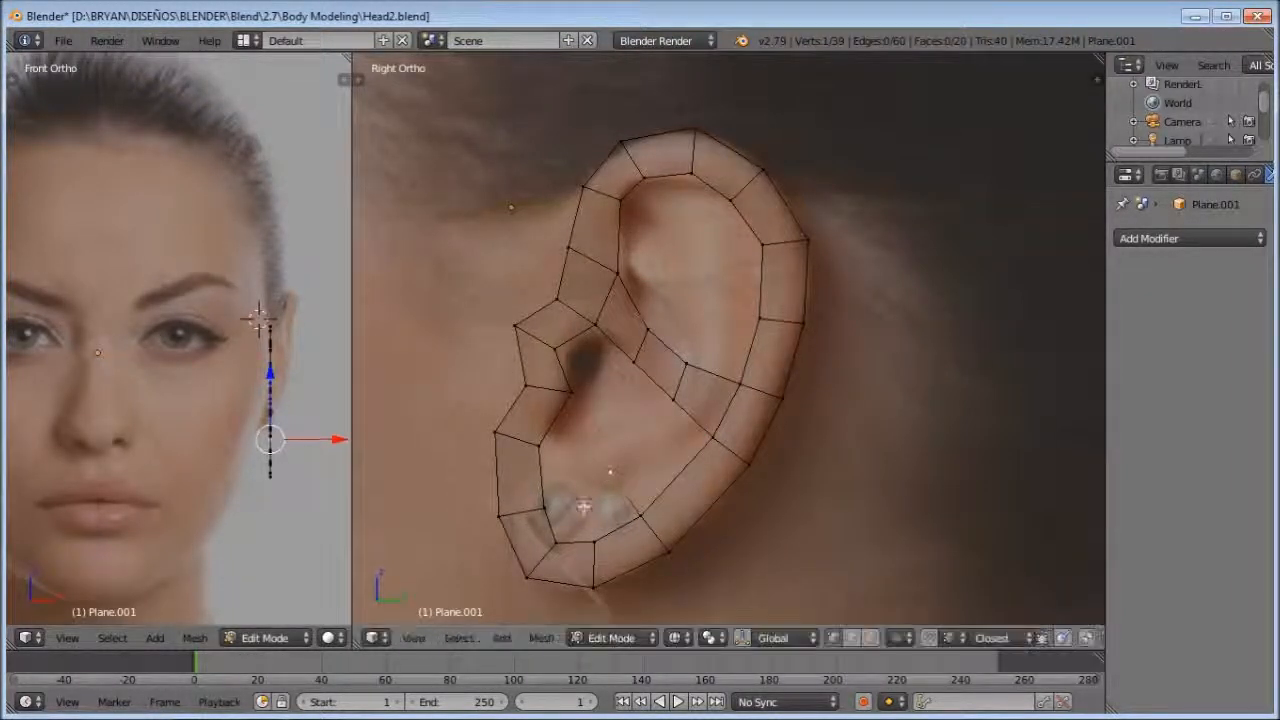
{"action": "right_click", "coordinate": [586, 515]}
{"action": "key", "text": "e"}
{"action": "left_click", "coordinate": [568, 453]}
{"action": "key", "text": "a"}
Step: Fill faces between the inner strip, the two extruded edges and the front of the earlobe to complete the lower inner band
{"action": "key", "text": "ctrl+Tab"}
{"action": "left_click", "coordinate": [613, 465]}
{"action": "right_click", "coordinate": [626, 492]}
{"action": "right_click", "coordinate": [692, 421], "text": "shift"}
{"action": "key", "text": "f"}
{"action": "right_click", "coordinate": [622, 491]}
{"action": "right_click", "coordinate": [583, 511], "text": "shift"}
{"action": "key", "text": "f"}
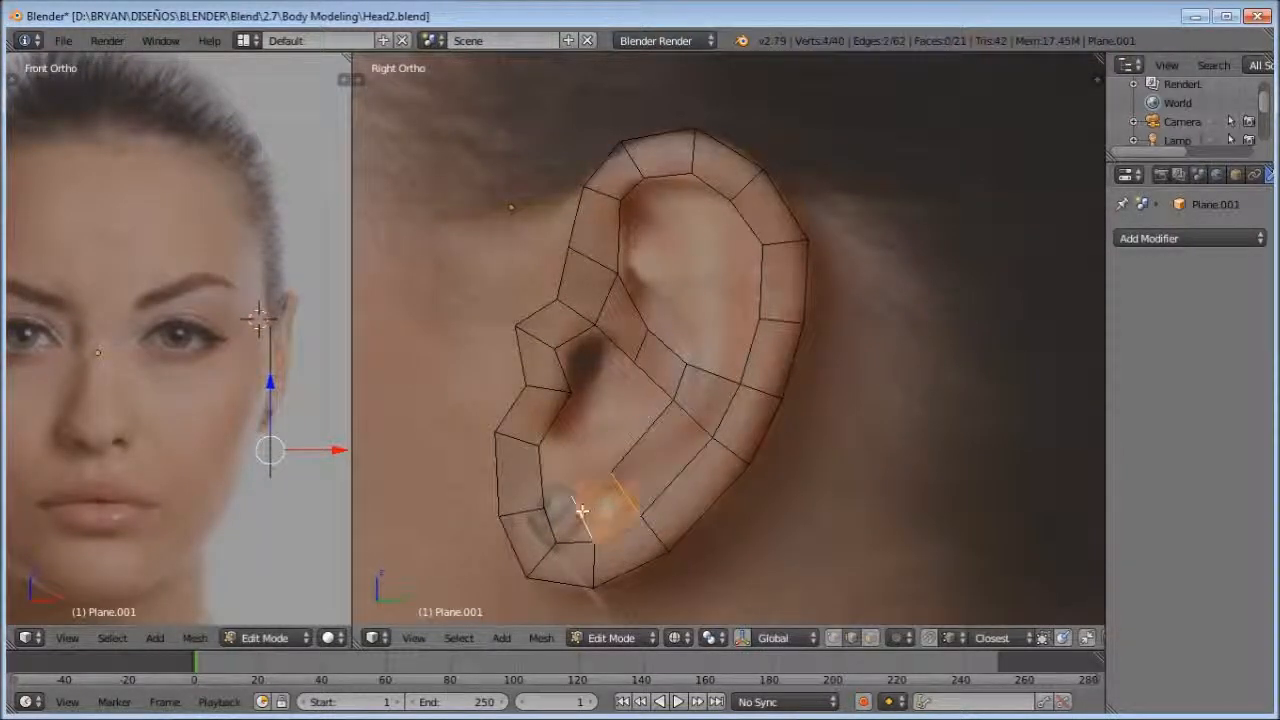
{"action": "right_click", "coordinate": [583, 511]}
{"action": "right_click", "coordinate": [560, 520], "text": "shift"}
{"action": "key", "text": "f"}
{"action": "key", "text": "a"}
Step: Extrude the inner edges of the upper and back helix inward, then scale and position them inside the ear
{"action": "right_click", "coordinate": [708, 186]}
{"action": "right_click", "coordinate": [675, 177], "text": "shift"}
{"action": "right_click", "coordinate": [746, 228], "text": "shift"}
{"action": "right_click", "coordinate": [761, 276], "text": "shift"}
{"action": "key", "text": "e"}
{"action": "left_click", "coordinate": [826, 301]}
{"action": "left_click", "coordinate": [800, 316]}
{"action": "key", "text": "s"}
{"action": "left_click", "coordinate": [778, 292]}
{"action": "key", "text": "g"}
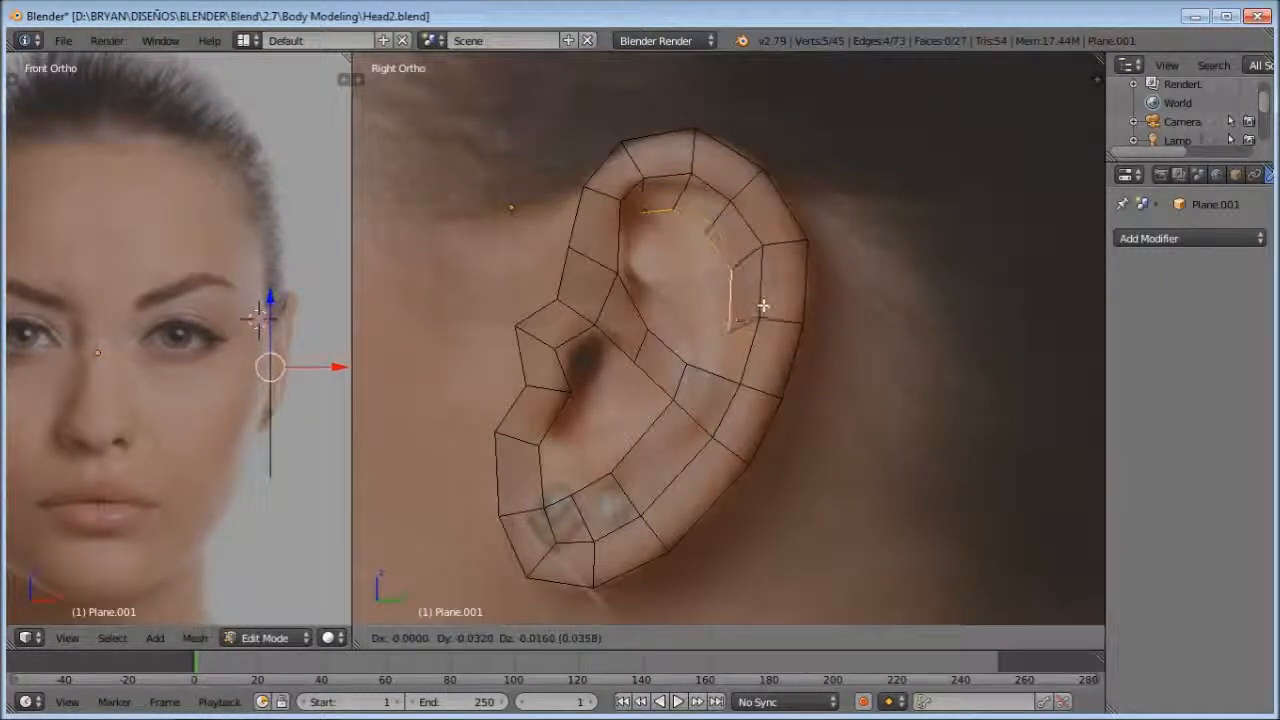
{"action": "left_click", "coordinate": [762, 306]}
{"action": "scroll", "coordinate": [755, 332], "scroll_direction": "up", "scroll_amount": 2}
{"action": "key", "text": "a"}
Step: Reposition the inner strip's cross edge and the new inner edges along the back of the helix
{"action": "right_click", "coordinate": [669, 389]}
{"action": "scroll", "coordinate": [693, 388], "scroll_direction": "down", "scroll_amount": 1}
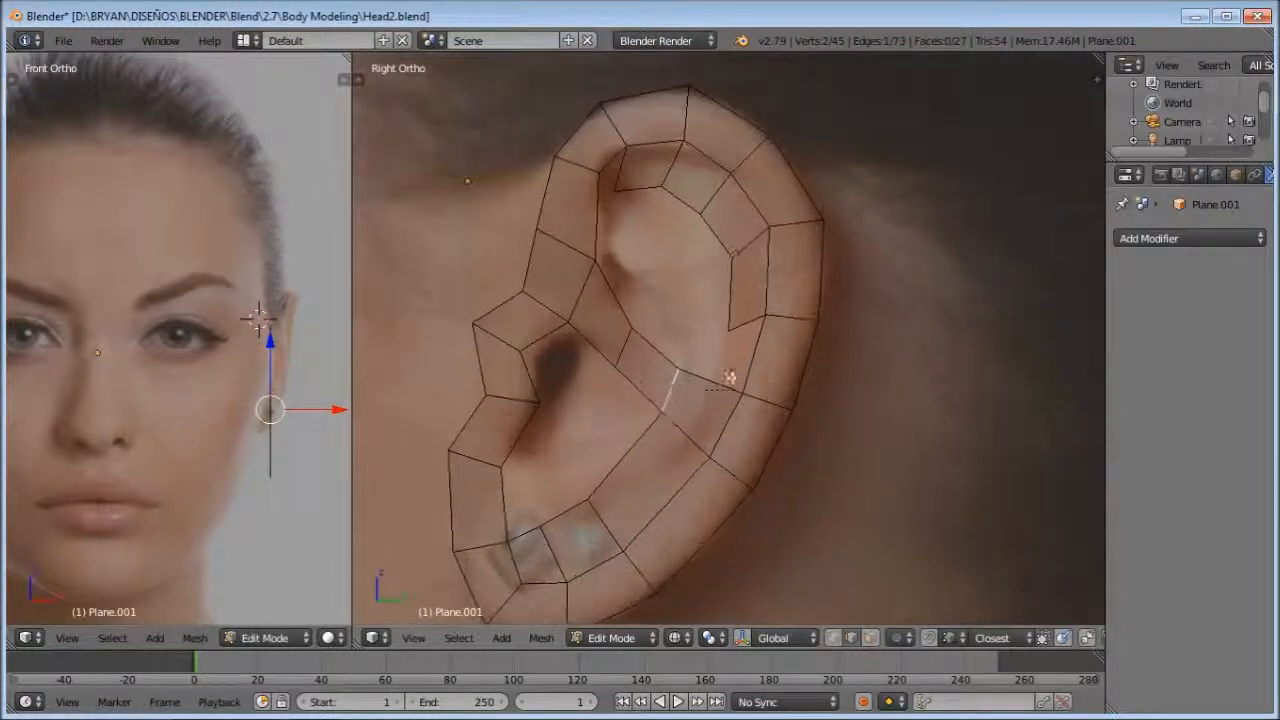
{"action": "right_click", "coordinate": [706, 223]}
{"action": "key", "text": "g"}
{"action": "left_click", "coordinate": [690, 236]}
{"action": "right_click", "coordinate": [726, 309]}
{"action": "key", "text": "g"}
{"action": "left_click", "coordinate": [710, 315]}
Step: Scale and move the new band's end edge beneath the top of the helix, and adjust the inner edge behind it
{"action": "right_click", "coordinate": [638, 186]}
{"action": "key", "text": "s"}
{"action": "left_click", "coordinate": [664, 223]}
{"action": "key", "text": "g"}
{"action": "left_click", "coordinate": [674, 205]}
{"action": "left_click", "coordinate": [735, 178]}
{"action": "right_click", "coordinate": [698, 225]}
{"action": "key", "text": "g"}
{"action": "left_click", "coordinate": [713, 226]}
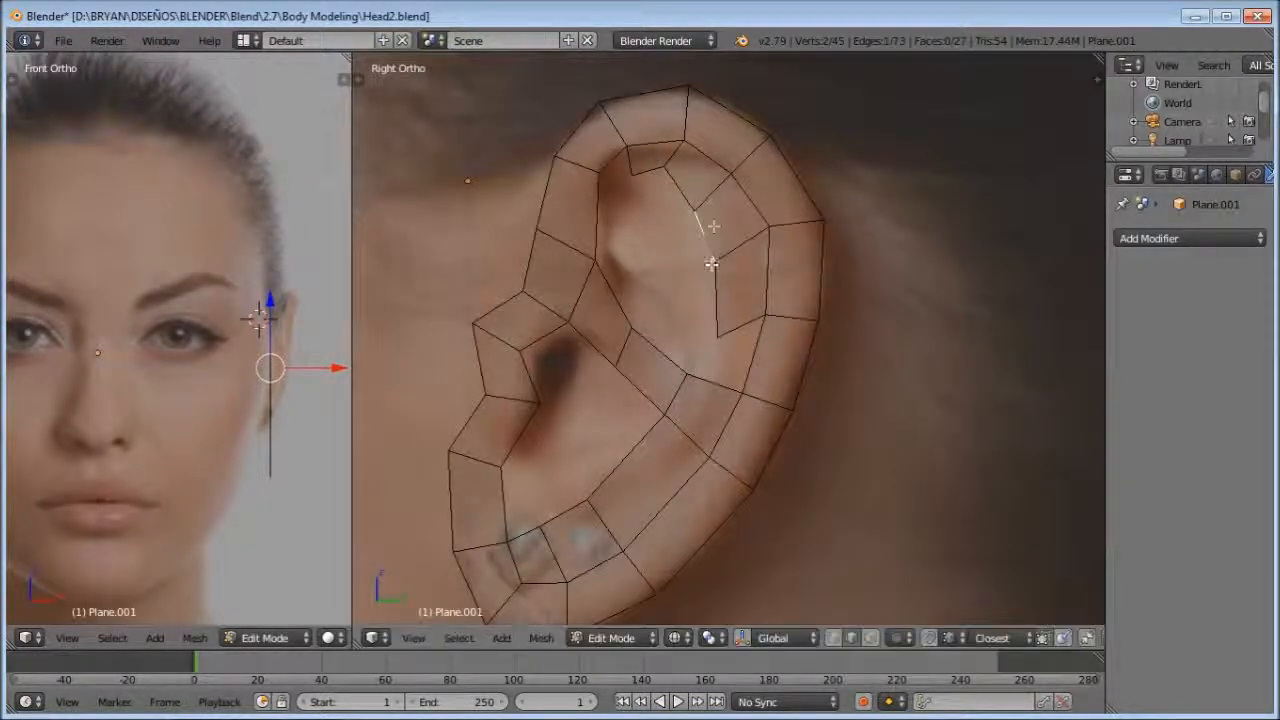
Step: Reposition the vertices at the front end of the inner band beneath the top of the helix
{"action": "right_click", "coordinate": [727, 339]}
{"action": "left_click", "coordinate": [715, 299]}
{"action": "key", "text": "a"}
{"action": "middle_click_drag", "start_coordinate": [695, 241], "coordinate": [683, 312], "text": "shift"}
{"action": "scroll", "coordinate": [683, 300], "scroll_direction": "up", "scroll_amount": 1}
{"action": "right_click", "coordinate": [596, 256]}
{"action": "key", "text": "g"}
{"action": "left_click", "coordinate": [594, 266]}
{"action": "key", "text": "g"}
{"action": "left_click", "coordinate": [623, 268]}
{"action": "right_click", "coordinate": [596, 254]}
{"action": "key", "text": "g"}
{"action": "left_click", "coordinate": [597, 240]}
Step: Move the remaining vertices of the band's inner edge further into the ear along the back of the helix
{"action": "right_click", "coordinate": [680, 278]}
{"action": "key", "text": "g"}
{"action": "left_click", "coordinate": [658, 311]}
{"action": "key", "text": "g"}
{"action": "left_click", "coordinate": [660, 359]}
{"action": "right_click", "coordinate": [711, 417]}
{"action": "key", "text": "g"}
{"action": "left_click", "coordinate": [671, 423]}
{"action": "key", "text": "a"}
Step: Fill a face between the lower end of the inner band and the lower inner strip to close the gap
{"action": "scroll", "coordinate": [734, 371], "scroll_direction": "down", "scroll_amount": 2}
{"action": "scroll", "coordinate": [730, 364], "scroll_direction": "up", "scroll_amount": 1}
{"action": "right_click", "coordinate": [681, 403]}
{"action": "right_click", "coordinate": [687, 456], "text": "shift"}
{"action": "right_click", "coordinate": [740, 476], "text": "shift"}
{"action": "right_click", "coordinate": [760, 396], "text": "shift"}
{"action": "key", "text": "f"}
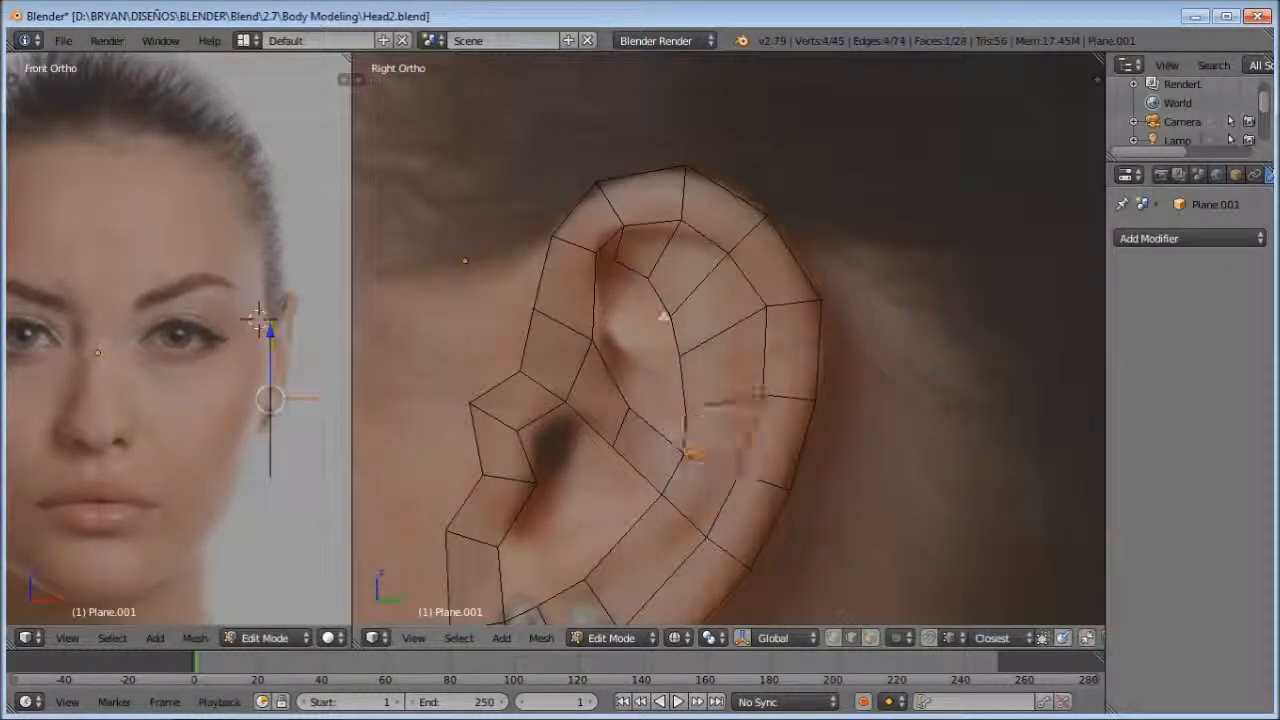
Step: Merge the inner band's front end vertex with the helix's inner front corner vertex
{"action": "scroll", "coordinate": [663, 325], "scroll_direction": "up", "scroll_amount": 1}
{"action": "right_click", "coordinate": [567, 233]}
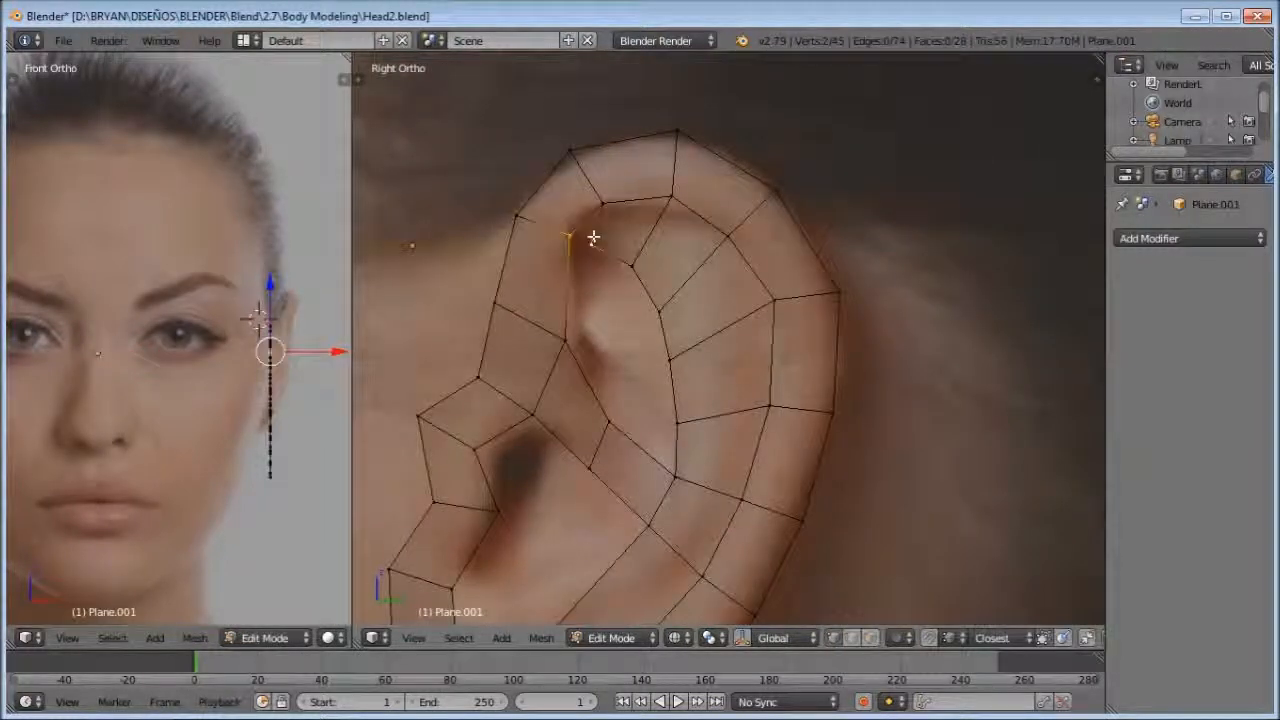
{"action": "key", "text": "alt+m"}
{"action": "left_click", "coordinate": [551, 280]}
{"action": "key", "text": "a"}
Step: Reposition the merged corner vertex and the neighbouring inner vertex at the upper front of the helix
{"action": "scroll", "coordinate": [611, 257], "scroll_direction": "down", "scroll_amount": 1}
{"action": "right_click", "coordinate": [611, 257]}
{"action": "key", "text": "g"}
{"action": "left_click", "coordinate": [606, 246]}
{"action": "key", "text": "a"}
{"action": "middle_click_drag", "start_coordinate": [739, 403], "coordinate": [751, 351], "text": "shift"}
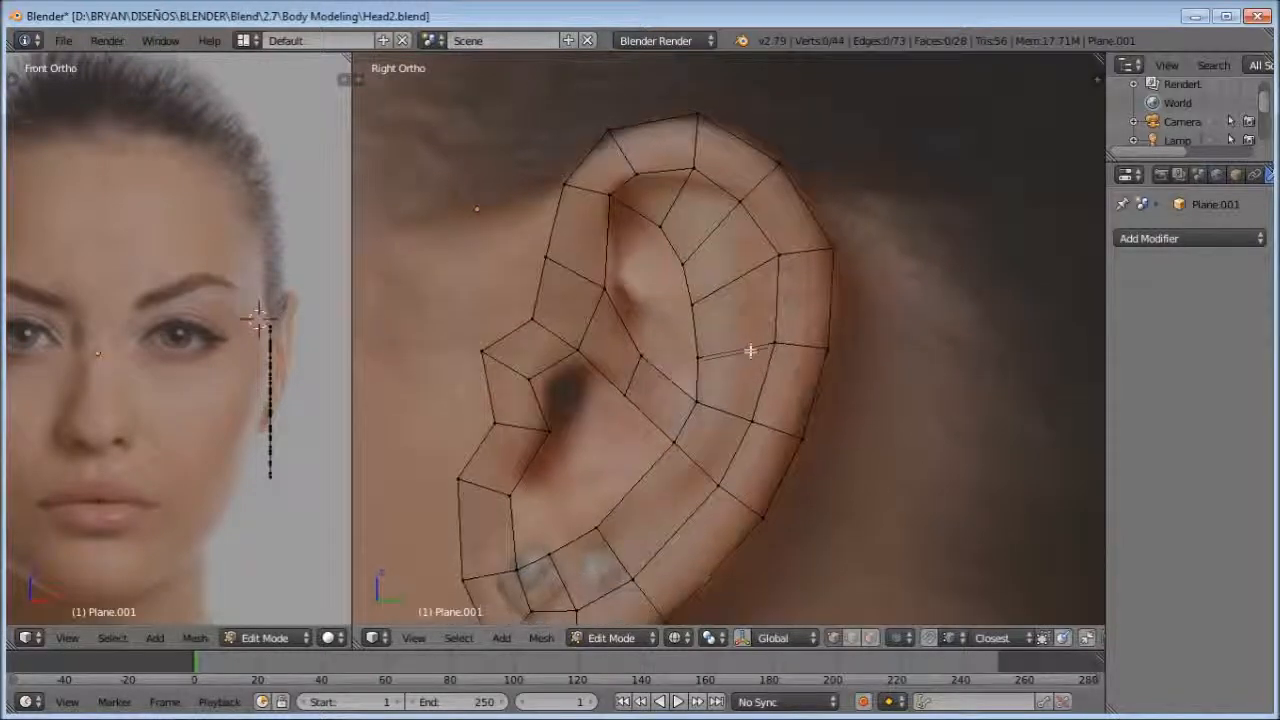
{"action": "right_click", "coordinate": [641, 175]}
{"action": "key", "text": "g"}
{"action": "left_click", "coordinate": [646, 168]}
{"action": "key", "text": "a"}
{"action": "middle_click_drag", "start_coordinate": [728, 391], "coordinate": [766, 303], "text": "shift"}
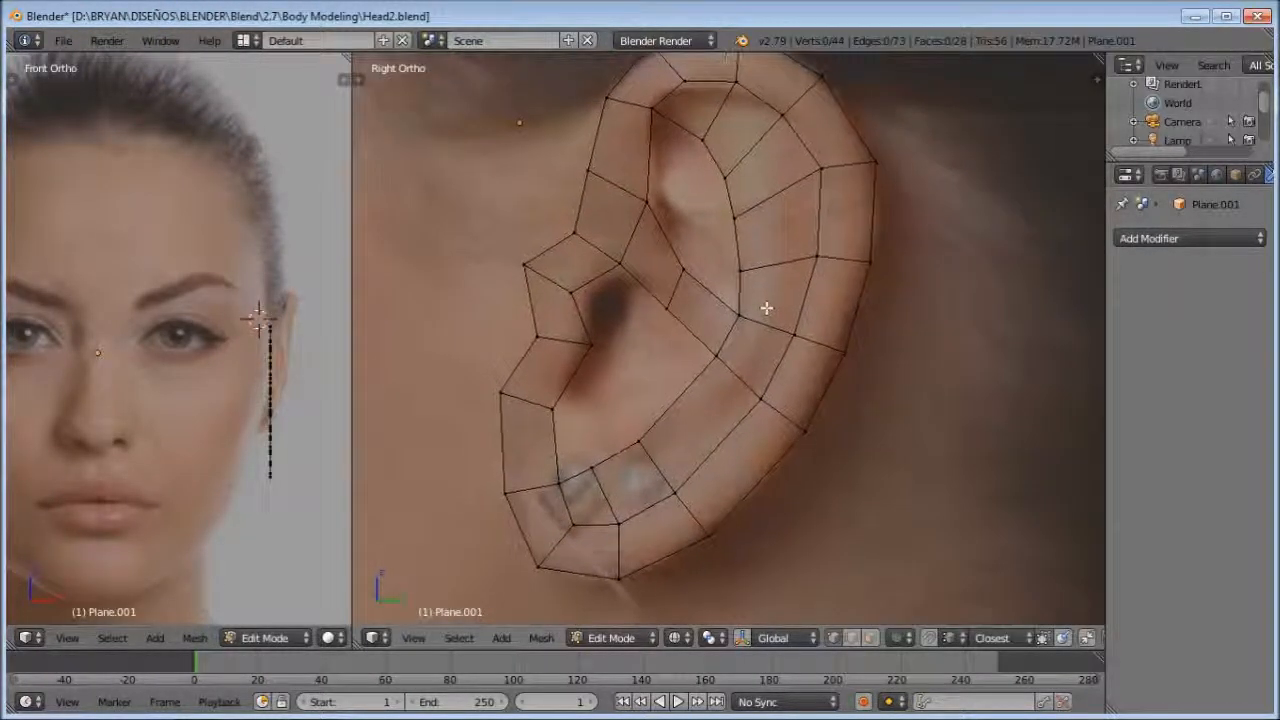
Step: Nudge the two vertices on the upper edge of the lower inner strip above the earlobe
{"action": "right_click", "coordinate": [609, 457]}
{"action": "key", "text": "g"}
{"action": "left_click", "coordinate": [612, 461]}
{"action": "right_click", "coordinate": [645, 448]}
{"action": "key", "text": "g"}
{"action": "left_click", "coordinate": [650, 443]}
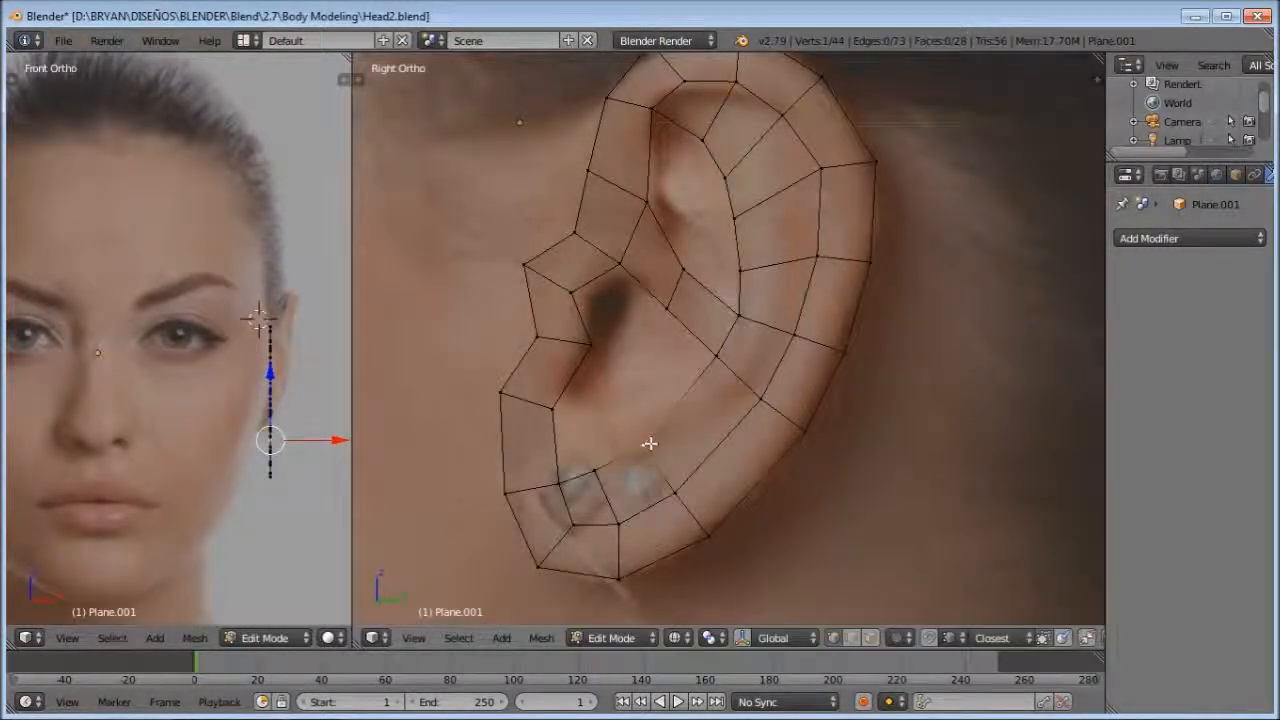
Step: Move the middle vertex of the inner band's inner edge slightly up and back to smooth the curve
{"action": "key", "text": "a"}
{"action": "scroll", "coordinate": [656, 433], "scroll_direction": "down", "scroll_amount": 3}
{"action": "scroll", "coordinate": [656, 433], "scroll_direction": "up", "scroll_amount": 2}
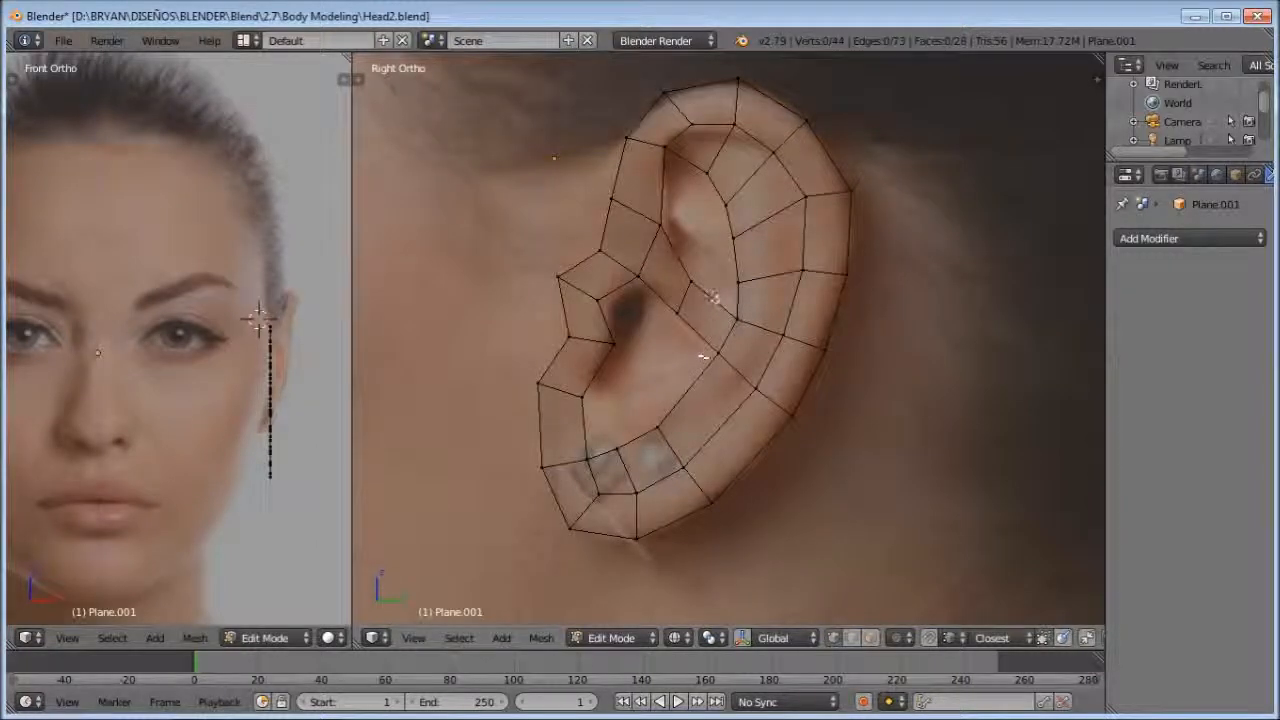
{"action": "scroll", "coordinate": [713, 297], "scroll_direction": "up", "scroll_amount": 1}
{"action": "middle_click_drag", "start_coordinate": [710, 297], "coordinate": [701, 364], "text": "shift"}
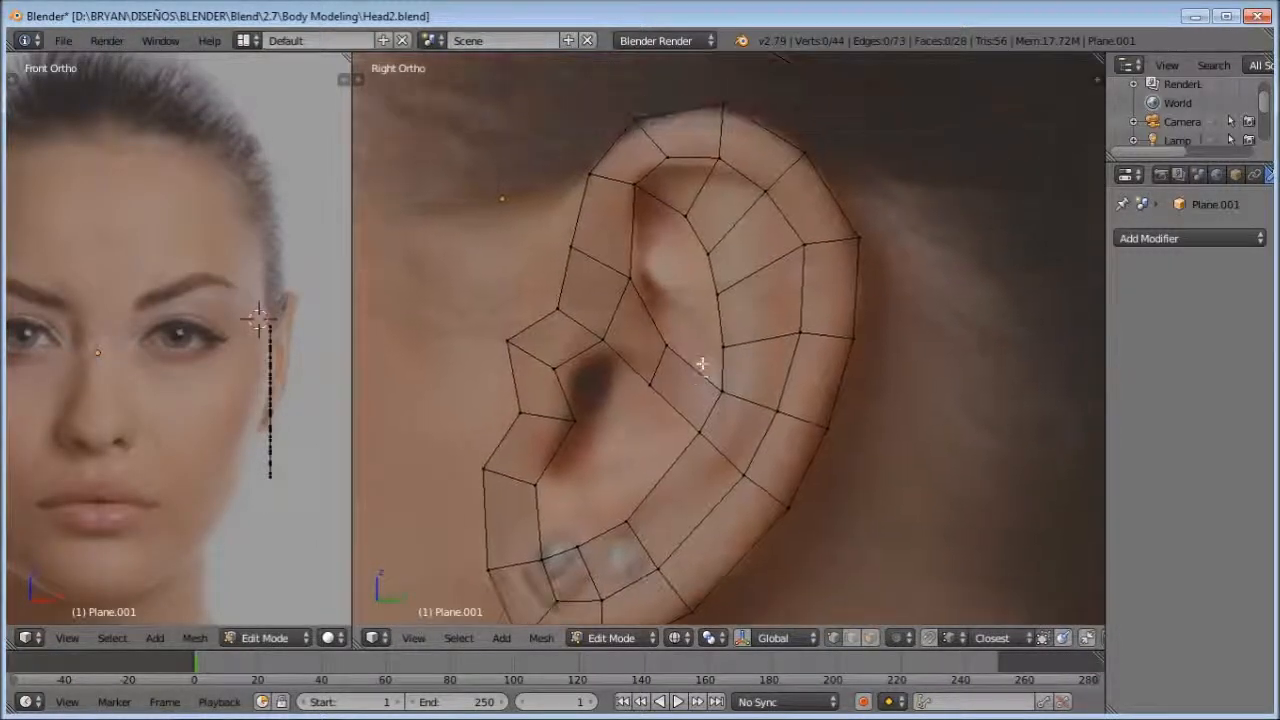
{"action": "right_click_drag", "start_coordinate": [720, 299], "coordinate": [741, 287]}
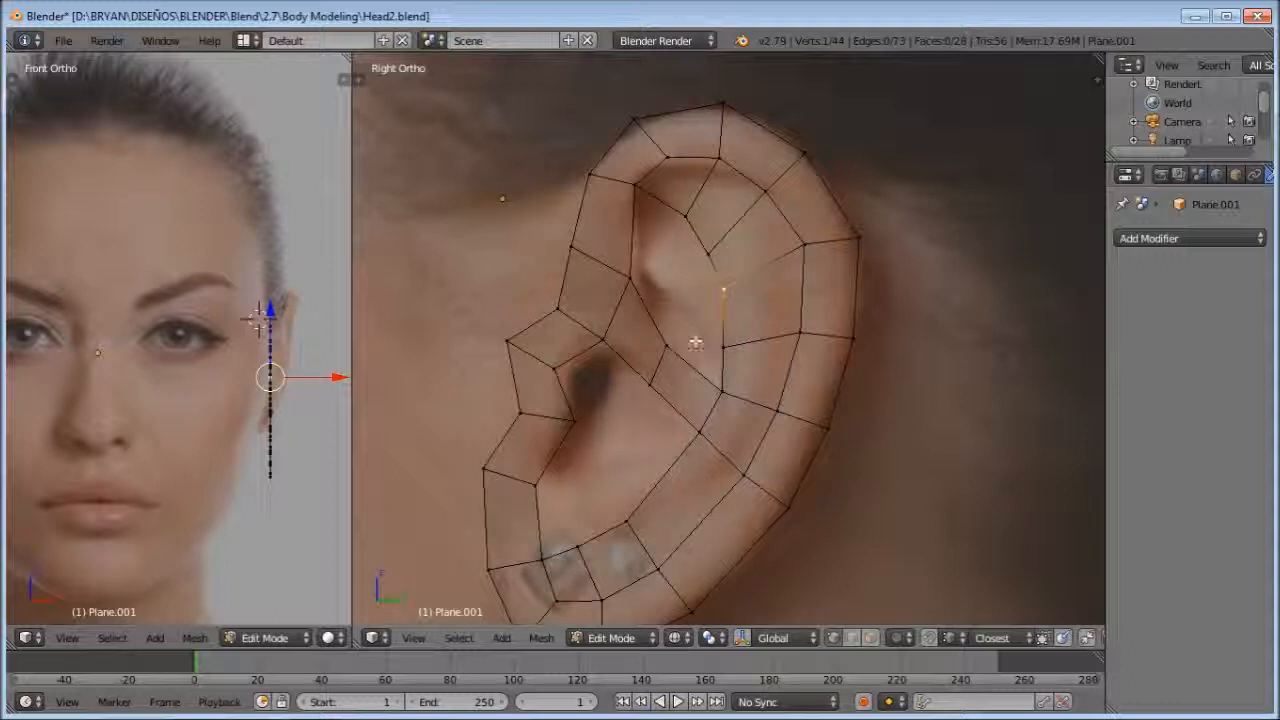
Step: Cut an edge loop across the short strip behind the ear canal and reposition its vertices nearer the back band
{"action": "key", "text": "ctrl+r"}
{"action": "double_click", "coordinate": [692, 373]}
{"action": "right_click", "coordinate": [694, 369]}
{"action": "key", "text": "g"}
{"action": "left_click", "coordinate": [695, 387]}
{"action": "right_click", "coordinate": [723, 342]}
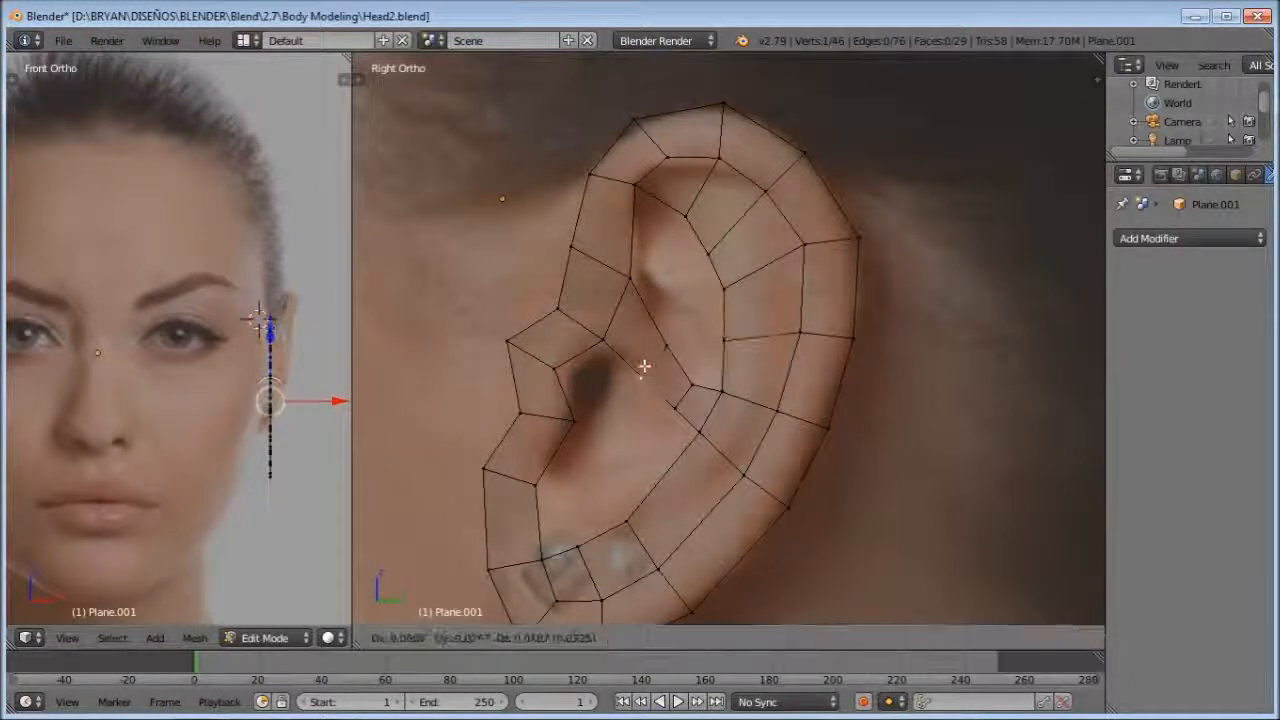
Step: Fill a face between the short strip's upper edge and the facing inner edge of the back band
{"action": "key", "text": "a"}
{"action": "key", "text": "ctrl+Tab"}
{"action": "left_click", "coordinate": [694, 363]}
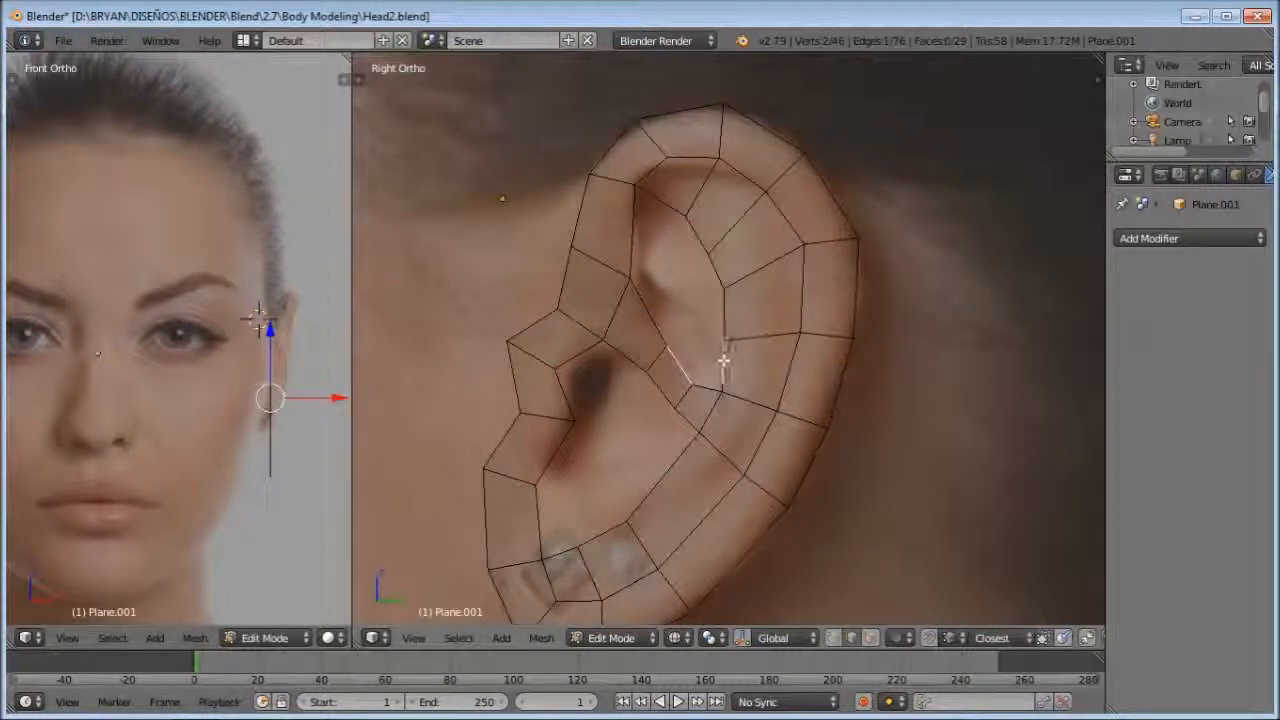
{"action": "key", "text": "f"}
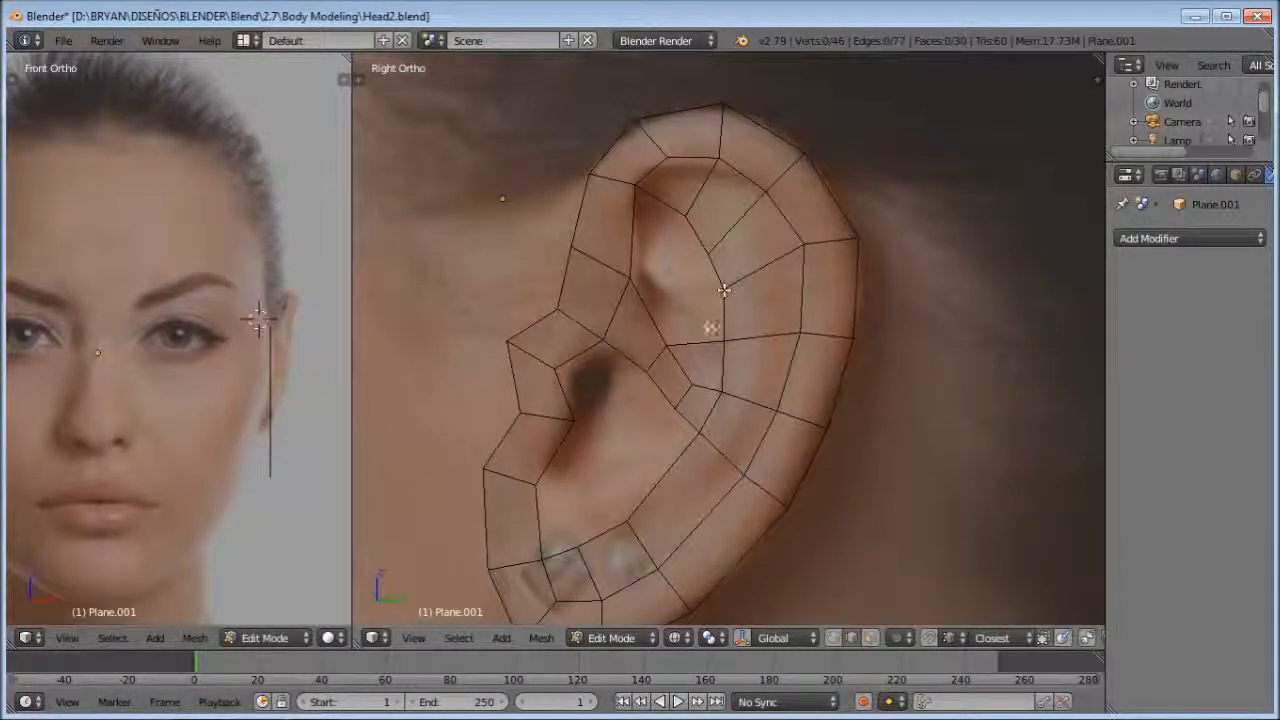
Step: Cut an edge loop through the new face and the short strip, and shift the strip's cross edge toward the ear canal
{"action": "key", "text": "ctrl+r"}
{"action": "left_click", "coordinate": [694, 382]}
{"action": "left_click", "coordinate": [688, 385]}
{"action": "key", "text": "g"}
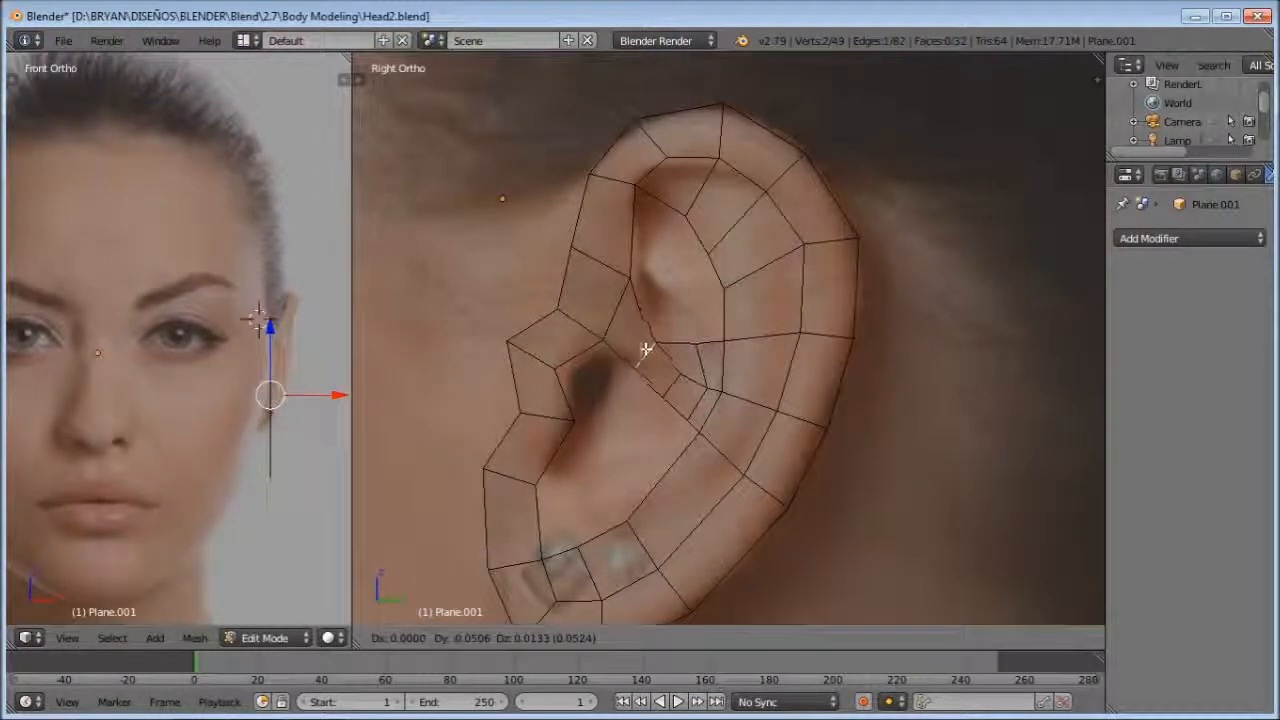
{"action": "left_click", "coordinate": [693, 345]}
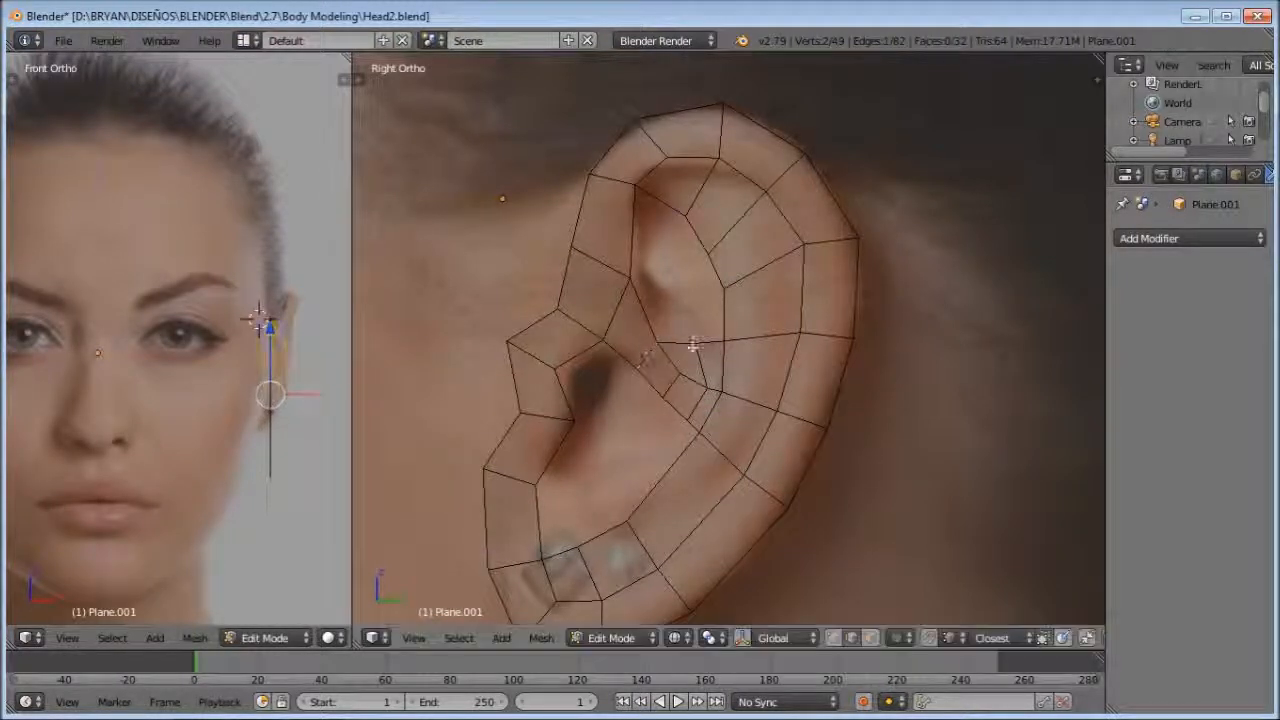
Step: Add an edge loop across the front of the helix and adjust the upper band's inner edge opposite it
{"action": "key", "text": "g"}
{"action": "left_click", "coordinate": [622, 221]}
{"action": "key", "text": "r"}
{"action": "left_click", "coordinate": [680, 222]}
{"action": "key", "text": "r"}
{"action": "left_click", "coordinate": [693, 210]}
{"action": "key", "text": "g"}
{"action": "left_click", "coordinate": [698, 215]}
{"action": "key", "text": "a"}
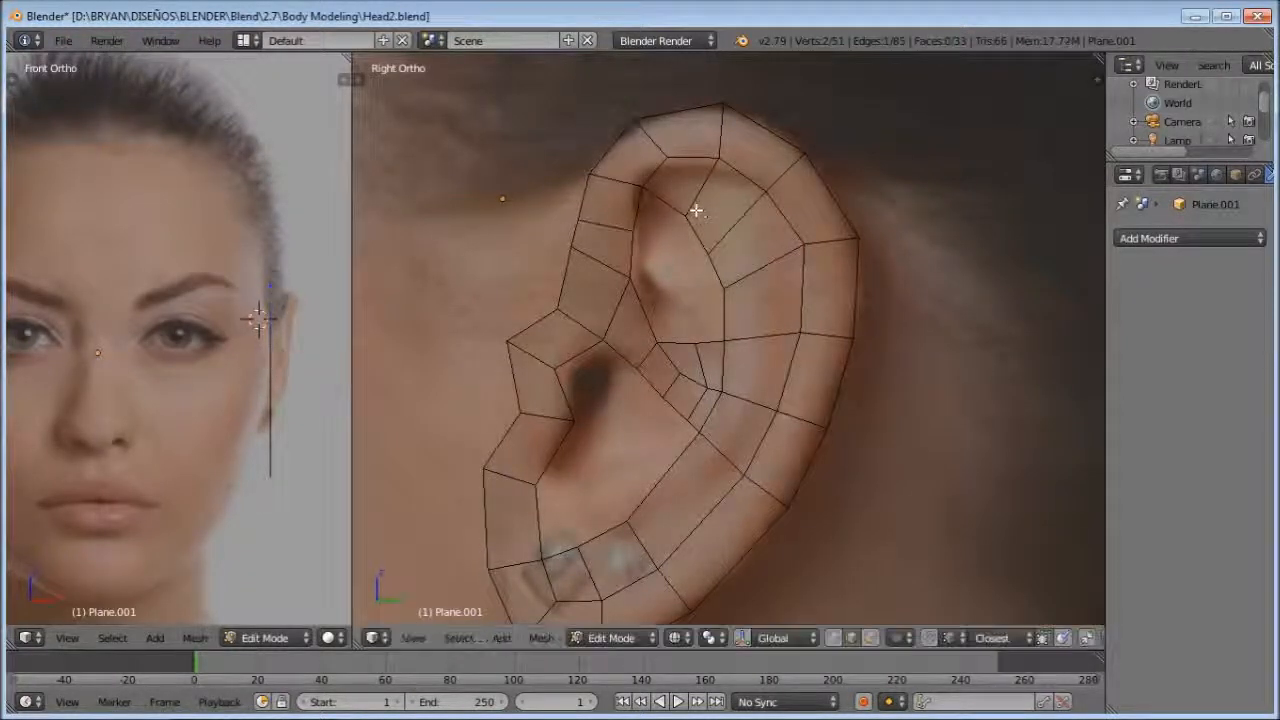
{"action": "key", "text": "g"}
{"action": "left_click", "coordinate": [756, 234]}
{"action": "key", "text": "a"}
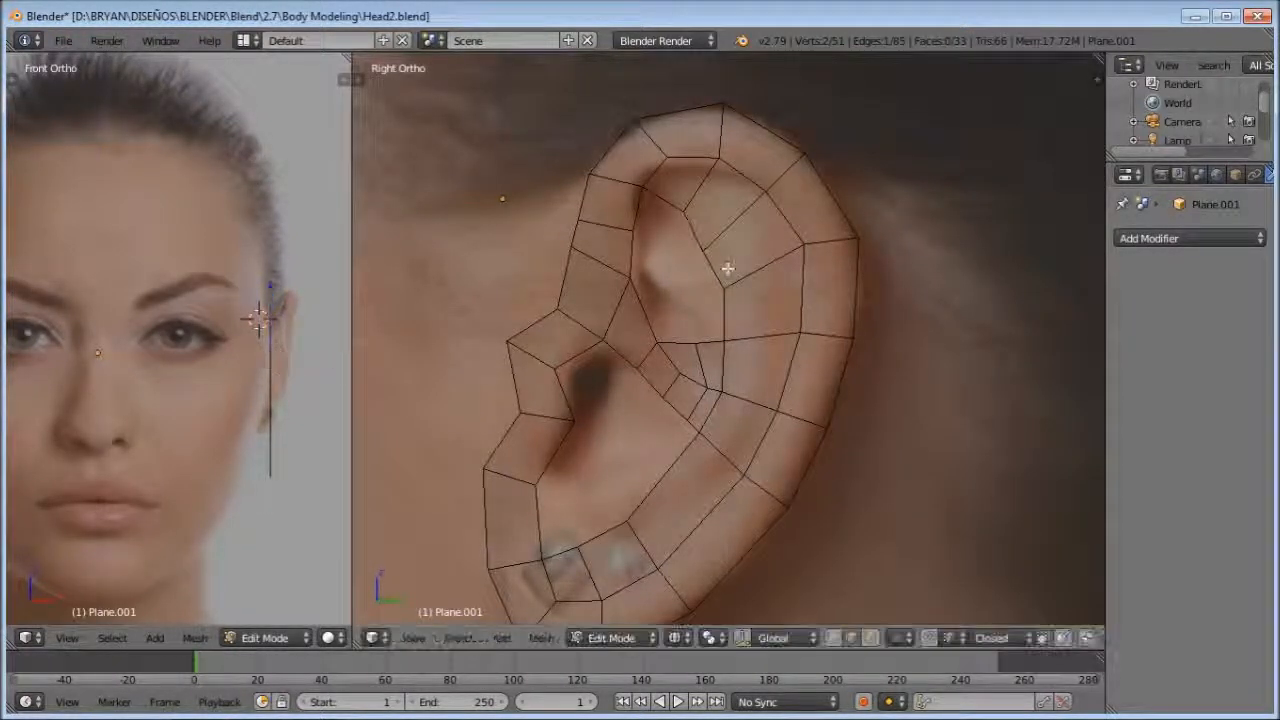
Step: Fill the faces across the upper hollow of the ear between the front helix and the back band
{"action": "scroll", "coordinate": [698, 265], "scroll_direction": "up", "scroll_amount": 1}
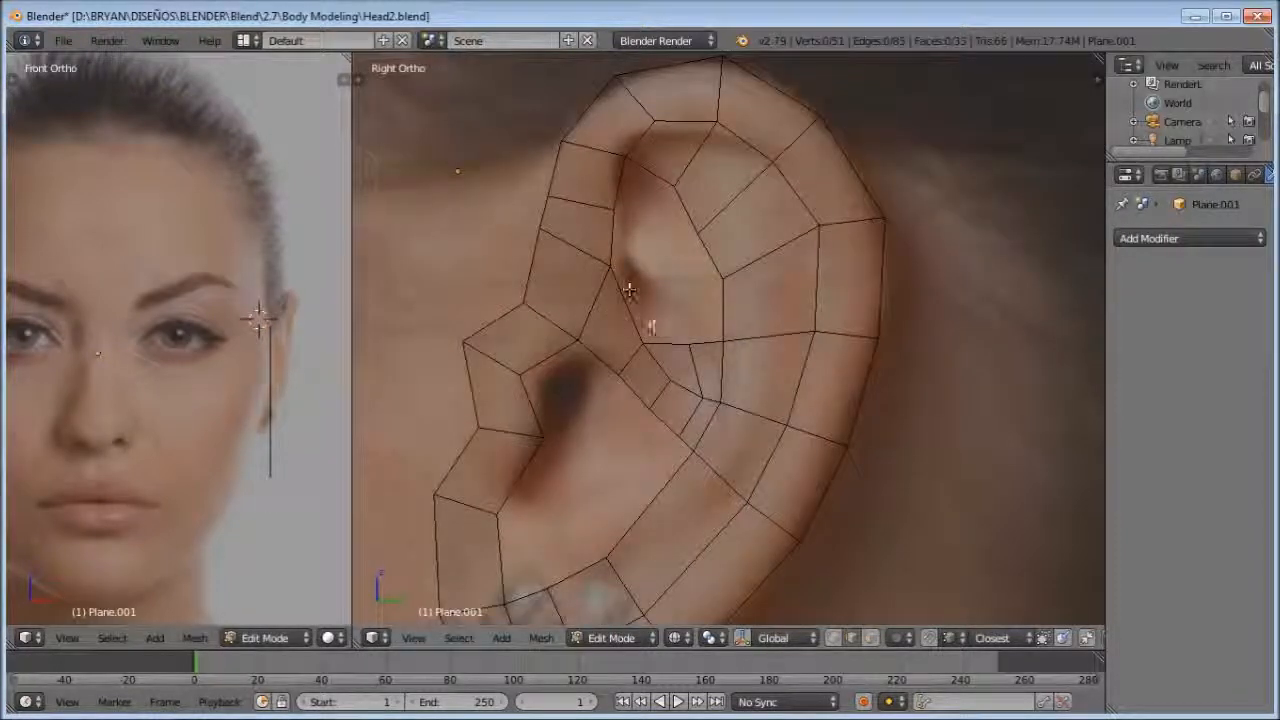
{"action": "right_click", "coordinate": [727, 309], "text": "shift"}
{"action": "key", "text": "f"}
{"action": "right_click", "coordinate": [615, 240]}
{"action": "right_click", "coordinate": [719, 250], "text": "shift"}
{"action": "key", "text": "f"}
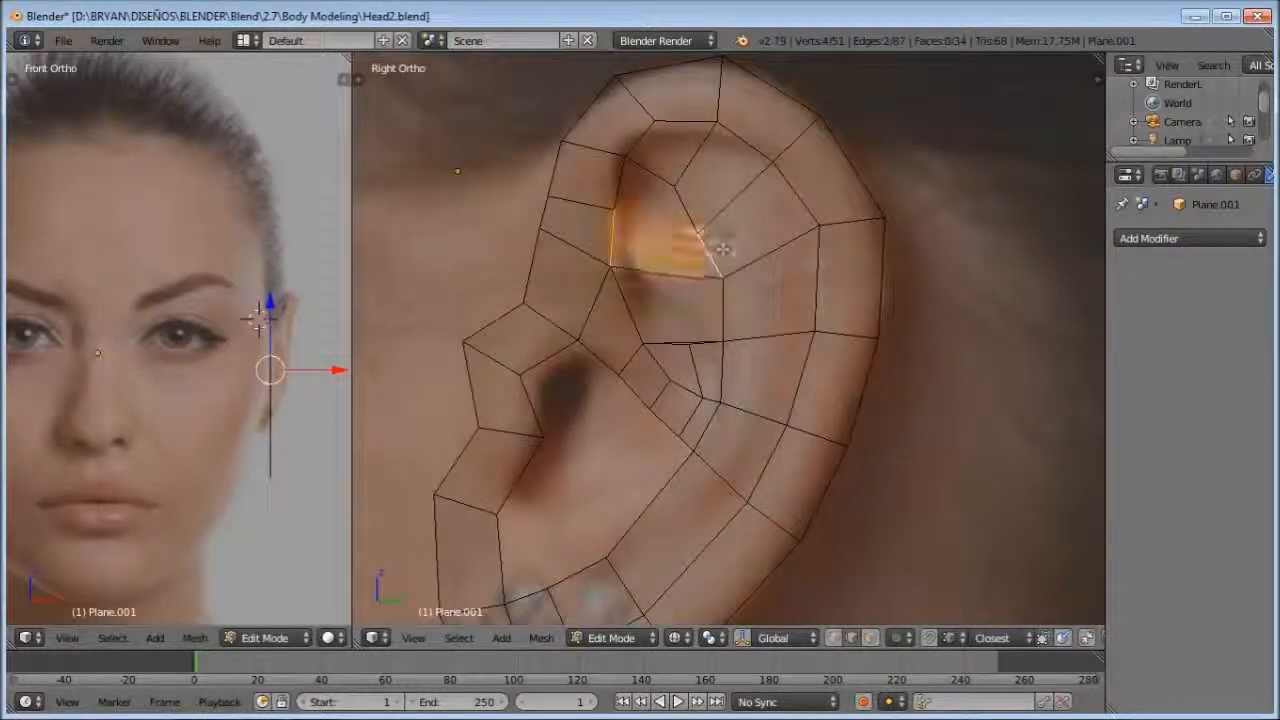
{"action": "right_click", "coordinate": [690, 216]}
{"action": "right_click", "coordinate": [617, 186], "text": "shift"}
{"action": "key", "text": "f"}
Step: Cut an edge loop up through the new inner faces and the helix top, and spread the neighbouring cross edges apart
{"action": "key", "text": "ctrl+r"}
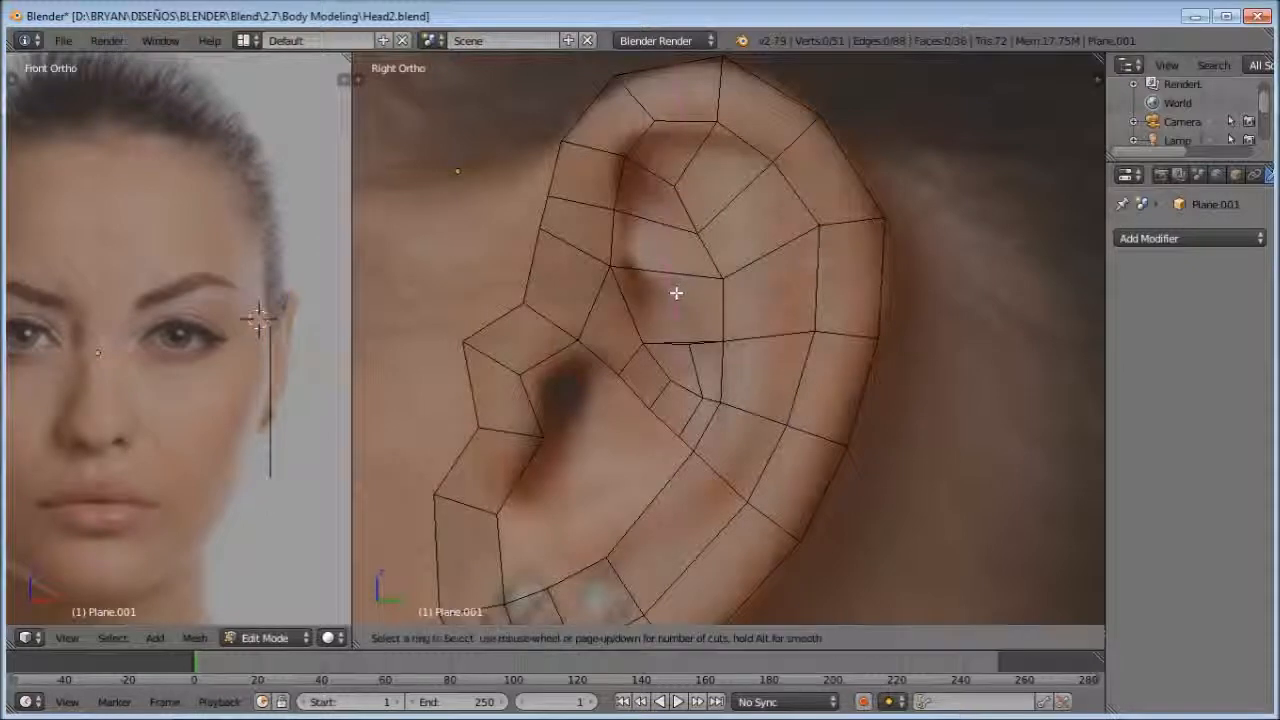
{"action": "left_click", "coordinate": [678, 292]}
{"action": "right_click", "coordinate": [708, 164]}
{"action": "key", "text": "g"}
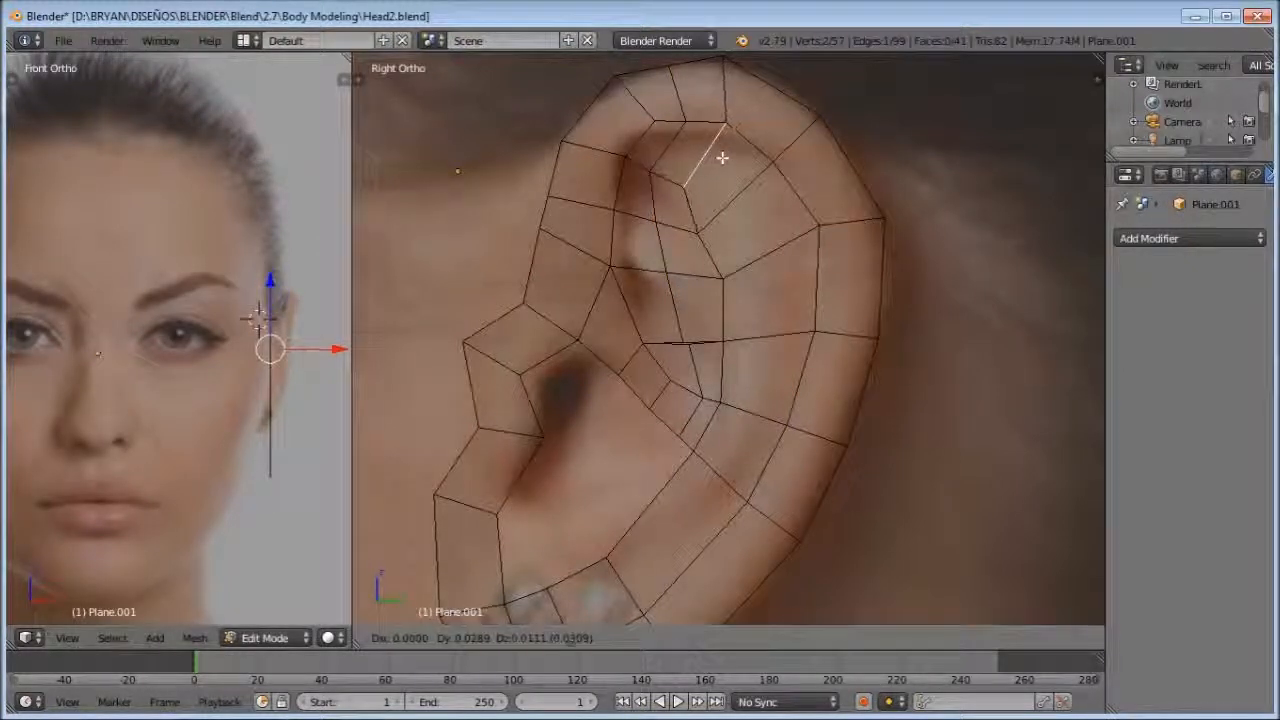
{"action": "left_click", "coordinate": [723, 157]}
{"action": "right_click", "coordinate": [733, 104]}
{"action": "key", "text": "g"}
{"action": "left_click", "coordinate": [749, 114]}
{"action": "right_click", "coordinate": [650, 97]}
{"action": "key", "text": "g"}
{"action": "left_click", "coordinate": [647, 104]}
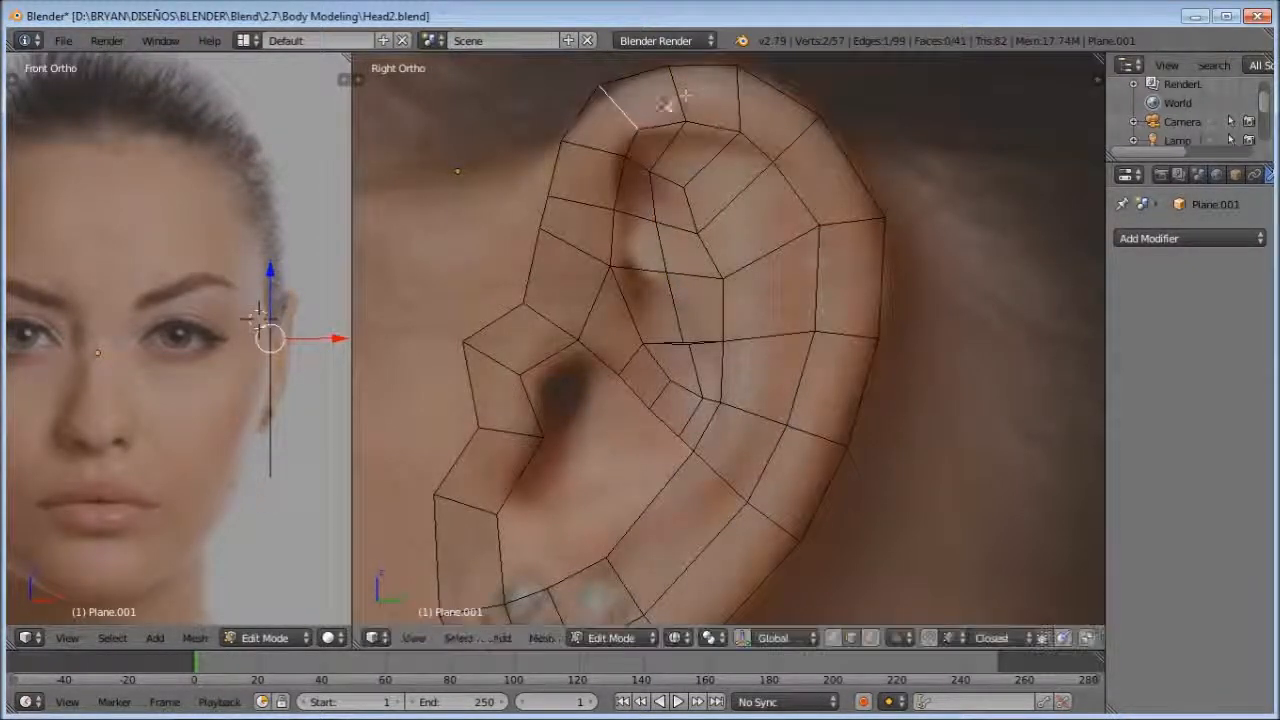
Step: Switch to vertex selection and select the two close vertices where the new loop meets the face above the short strip
{"action": "key", "text": "a"}
{"action": "key", "text": "ctrl+Tab"}
{"action": "left_click", "coordinate": [706, 316]}
{"action": "key", "text": "a"}
{"action": "key", "text": "a"}
{"action": "key", "text": "b"}
{"action": "left_click_drag", "start_coordinate": [708, 356], "coordinate": [663, 329]}
{"action": "key", "text": "alt+m"}
{"action": "left_click", "coordinate": [675, 355]}
{"action": "key", "text": "ctrl+z"}
Step: Merge the two selected vertices at their center
{"action": "key", "text": "alt+m"}
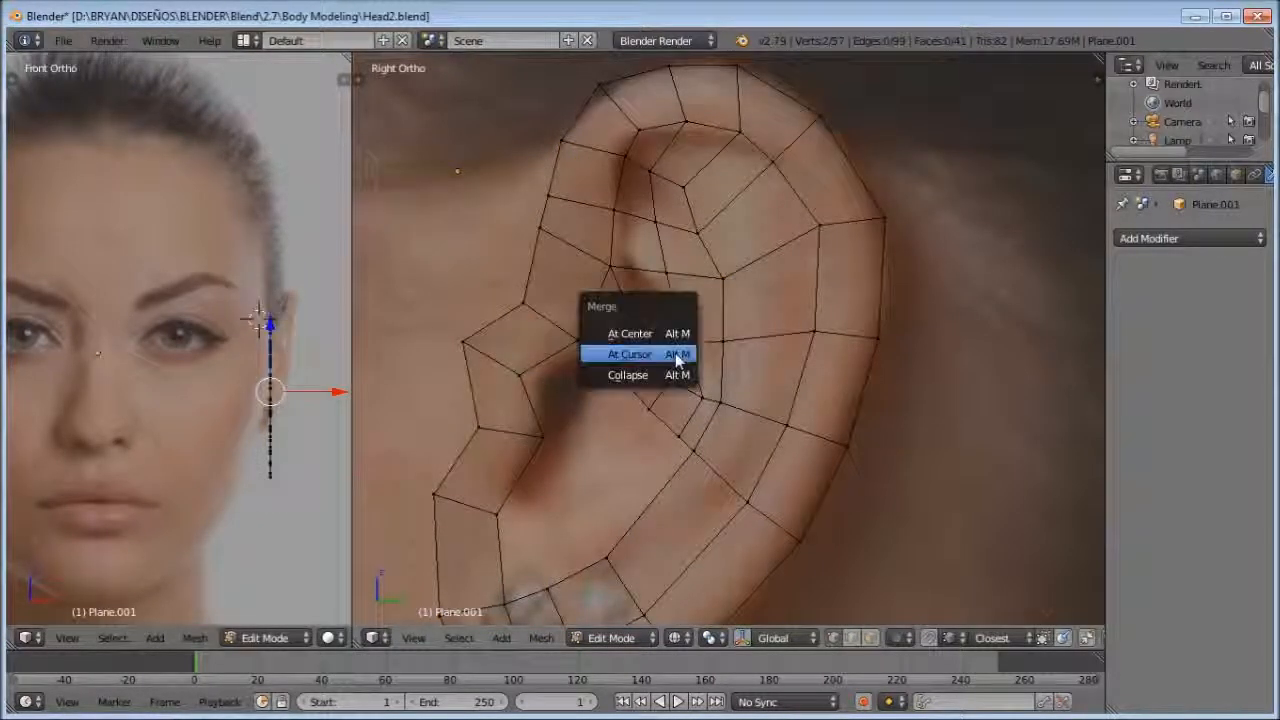
{"action": "left_click", "coordinate": [670, 335]}
{"action": "key", "text": "a"}
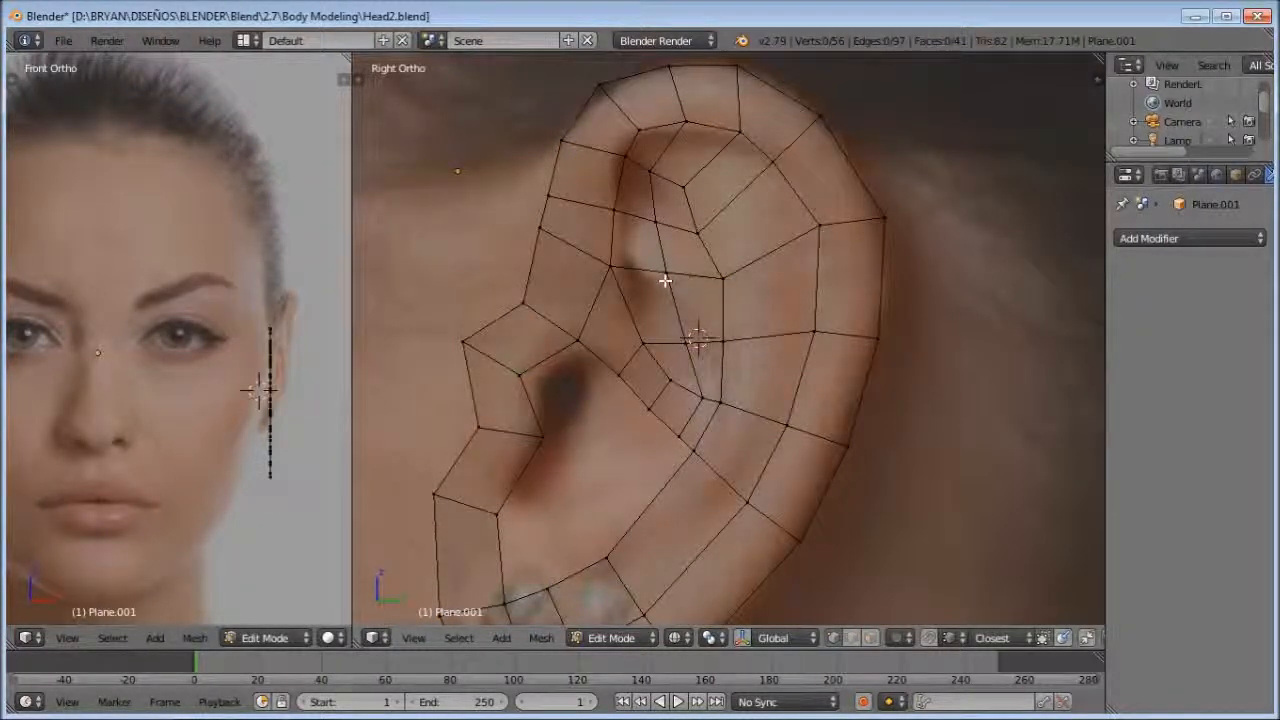
Step: Move the new inner loop's vertices closer to the back band, and adjust the corner vertex at the short strip's lower end
{"action": "right_click_drag", "start_coordinate": [711, 232], "coordinate": [710, 232]}
{"action": "right_click_drag", "start_coordinate": [668, 272], "coordinate": [695, 276]}
{"action": "right_click_drag", "start_coordinate": [689, 342], "coordinate": [703, 344]}
{"action": "right_click_drag", "start_coordinate": [656, 222], "coordinate": [678, 189]}
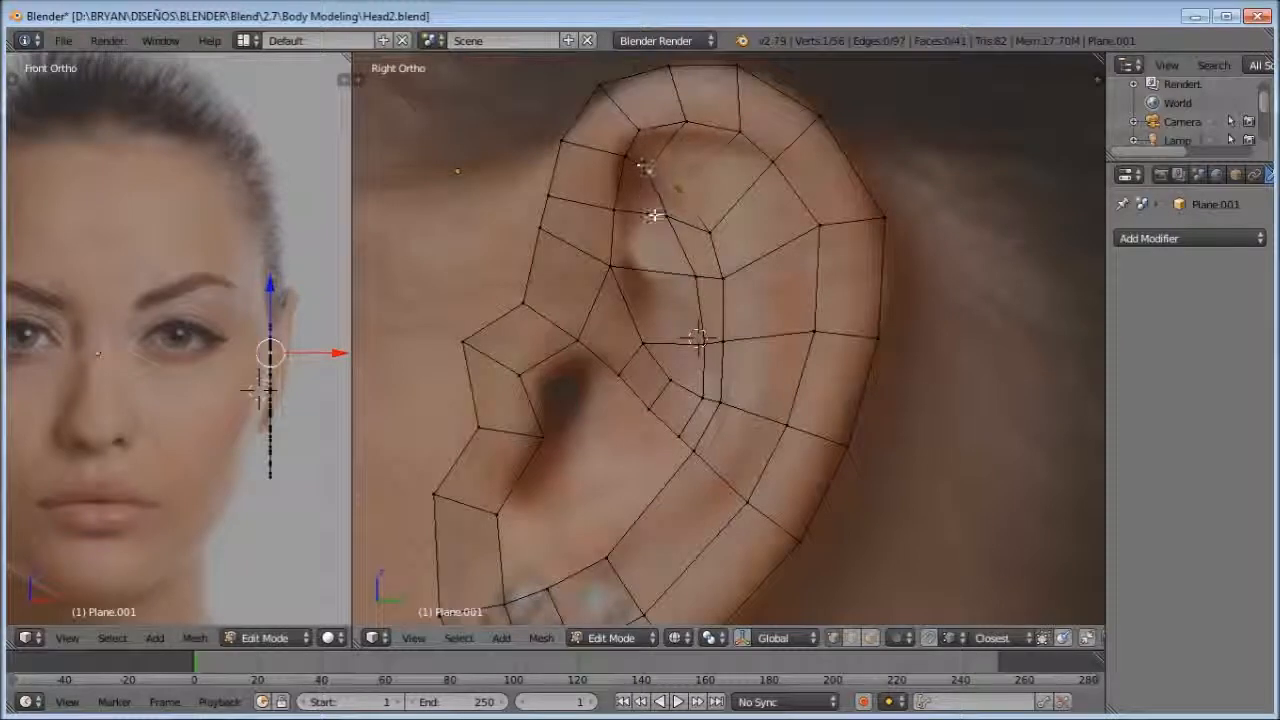
{"action": "key", "text": "a"}
{"action": "scroll", "coordinate": [690, 330], "scroll_direction": "down", "scroll_amount": 1}
{"action": "right_click", "coordinate": [705, 432]}
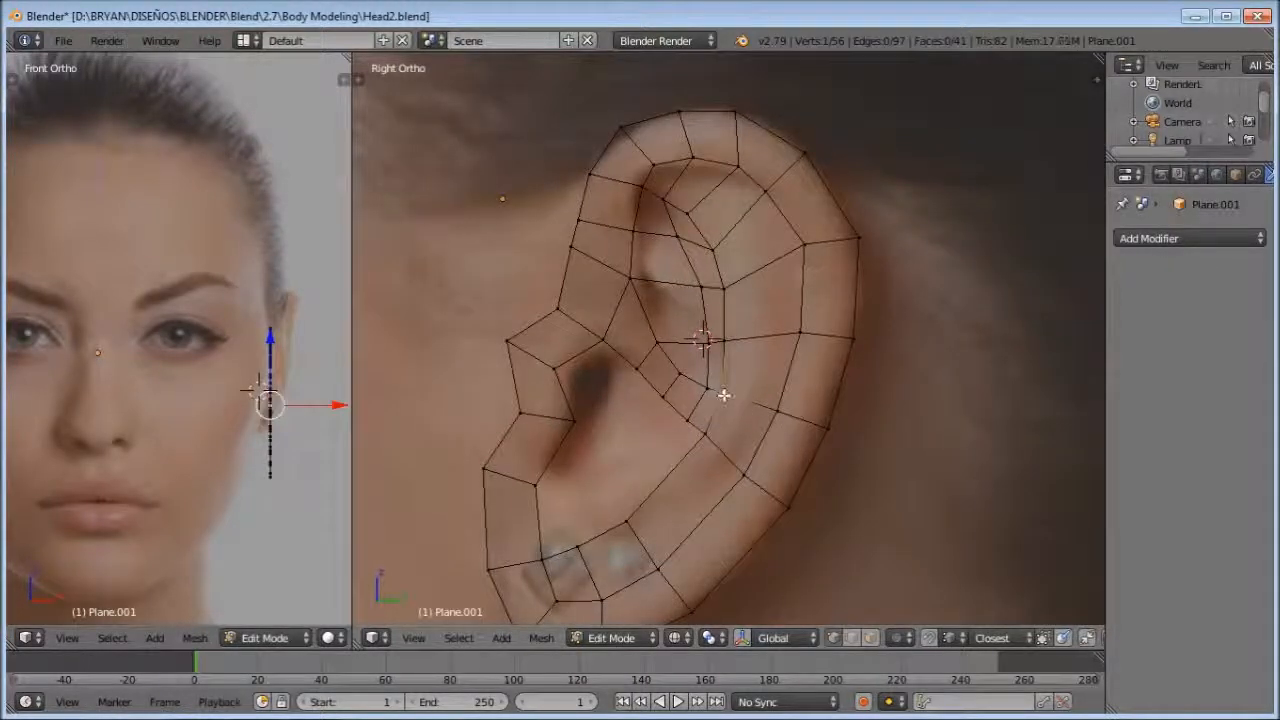
Step: Cut an edge loop across the front strip above the earlobe, close to its upper end
{"action": "middle_click_drag", "start_coordinate": [737, 412], "coordinate": [768, 302], "text": "shift"}
{"action": "scroll", "coordinate": [664, 377], "scroll_direction": "up", "scroll_amount": 1}
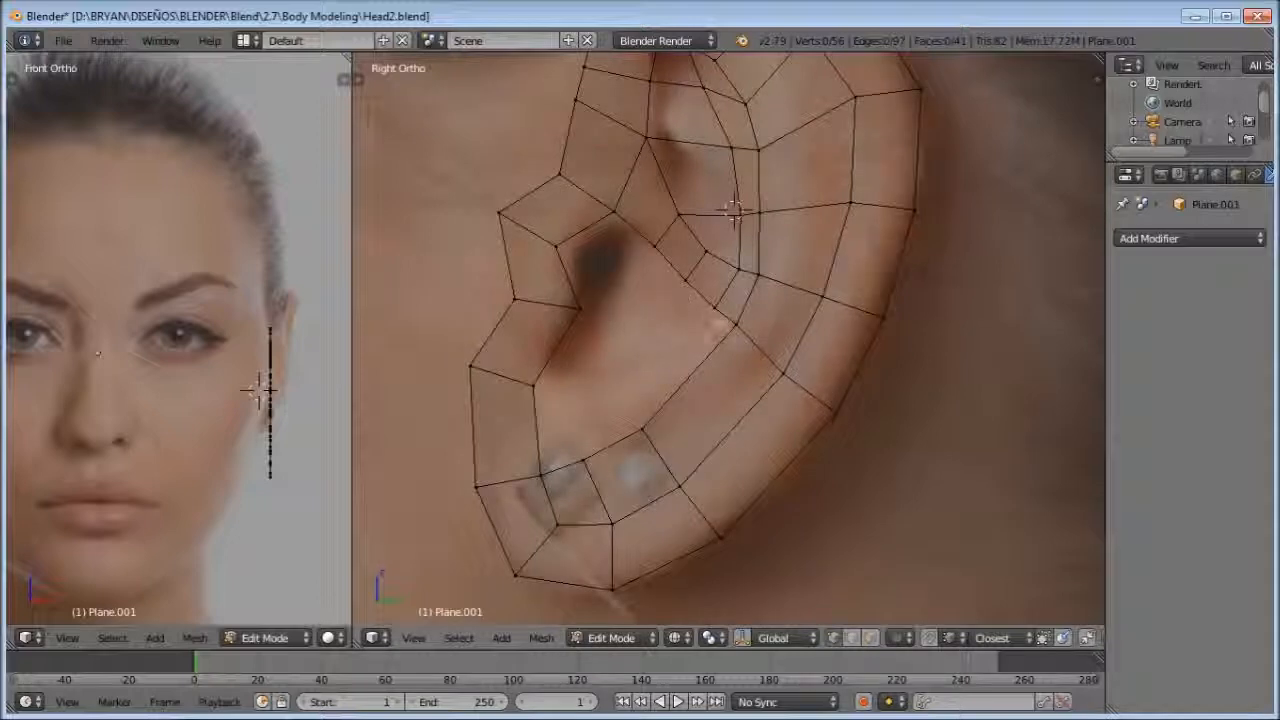
{"action": "key", "text": "ctrl+r"}
{"action": "left_click", "coordinate": [517, 405]}
{"action": "left_click", "coordinate": [523, 377]}
{"action": "key", "text": "a"}
{"action": "key", "text": "ctrl+Tab"}
Step: Extrude the lower inner strip's upper edge above the earlobe into the ear's hollow and position the new edge
{"action": "left_click", "coordinate": [604, 432]}
{"action": "right_click", "coordinate": [610, 450]}
{"action": "key", "text": "g"}
{"action": "left_click", "coordinate": [671, 373]}
{"action": "right_click", "coordinate": [590, 424]}
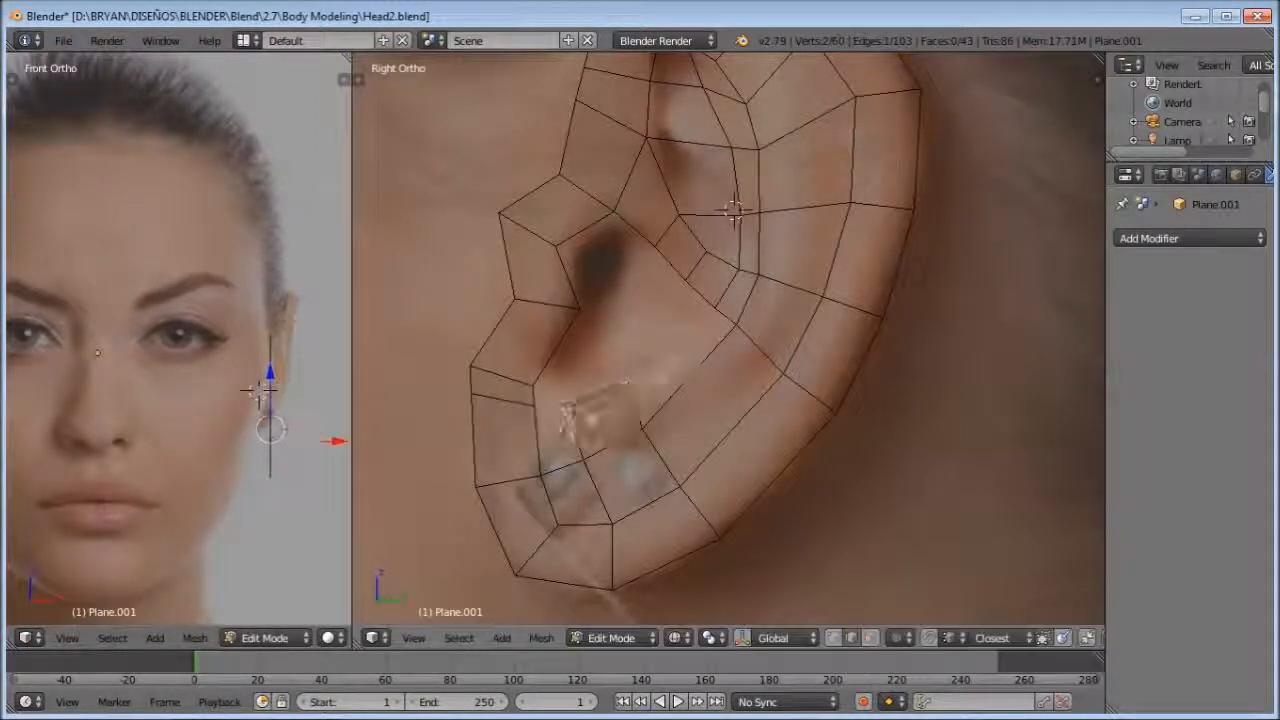
Step: Fill faces joining the extruded edge to the front strip and to the inner strip behind it
{"action": "key", "text": "a"}
{"action": "right_click", "coordinate": [635, 405]}
{"action": "right_click", "coordinate": [729, 317], "text": "shift"}
{"action": "key", "text": "f"}
{"action": "key", "text": "a"}
Step: Reposition the two cross edges of the tragus in front of the ear canal
{"action": "scroll", "coordinate": [719, 326], "scroll_direction": "down", "scroll_amount": 2}
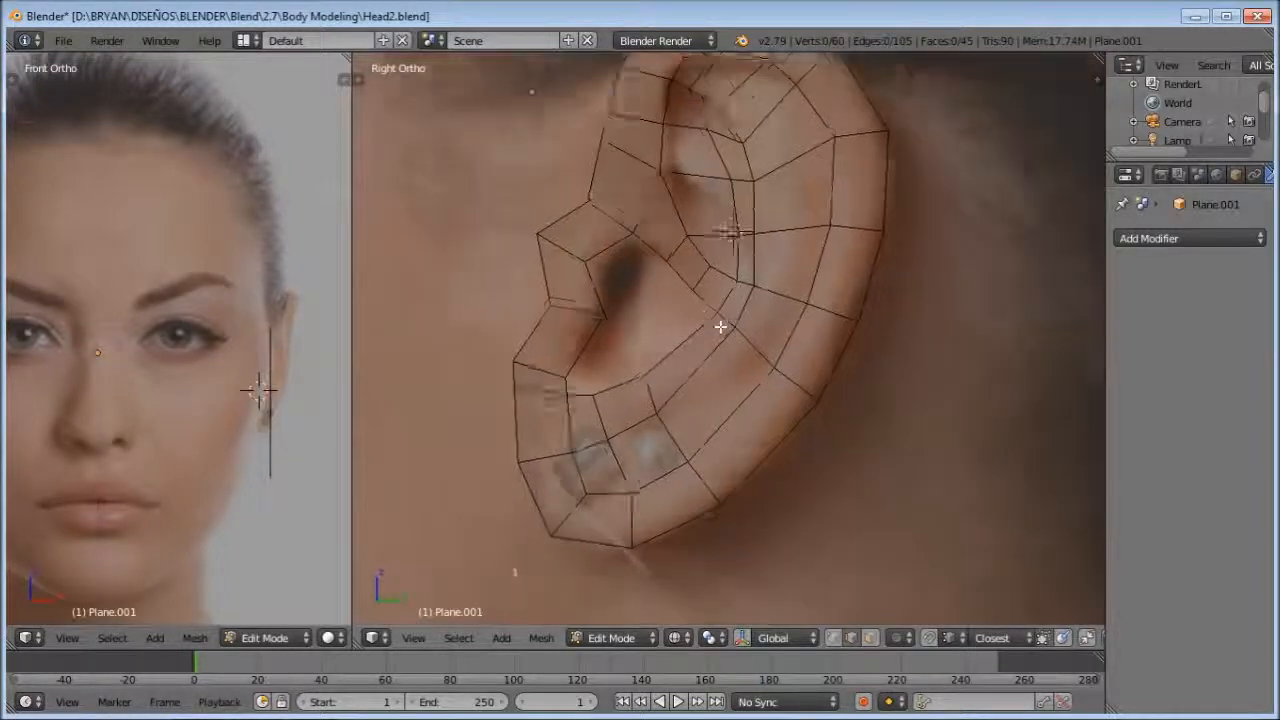
{"action": "scroll", "coordinate": [714, 327], "scroll_direction": "down", "scroll_amount": 1}
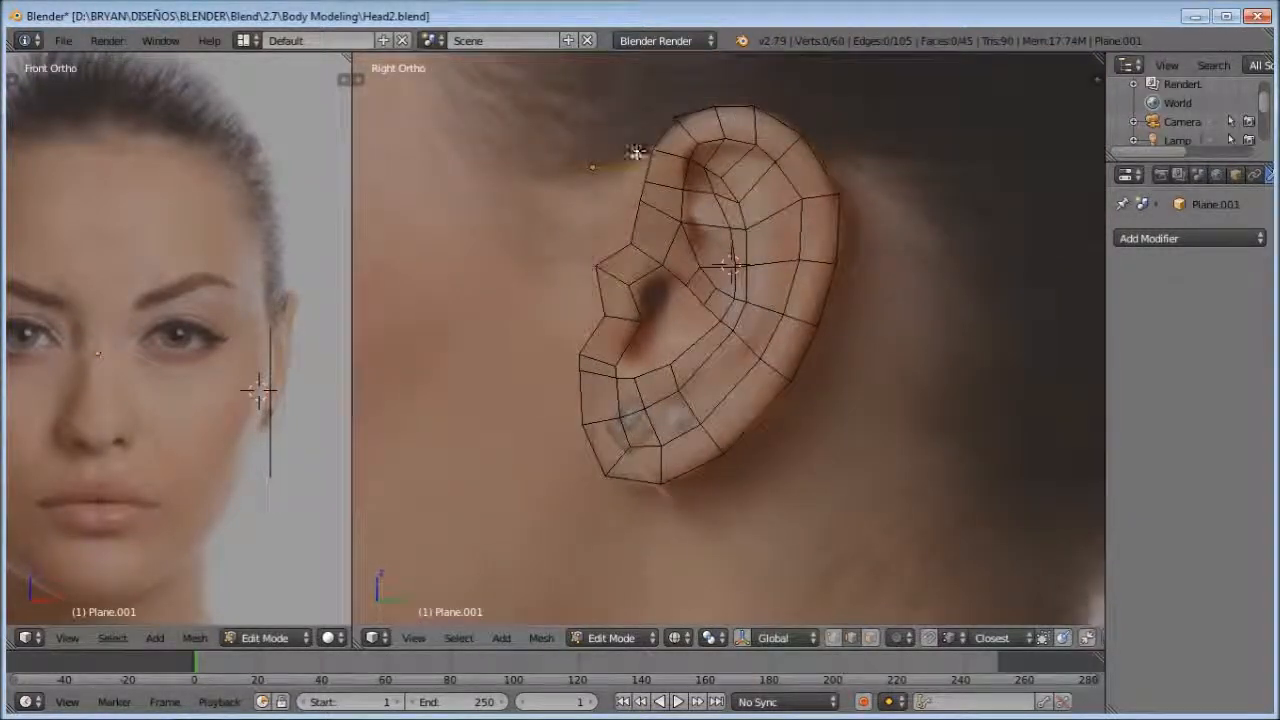
{"action": "scroll", "coordinate": [600, 342], "scroll_direction": "up", "scroll_amount": 1}
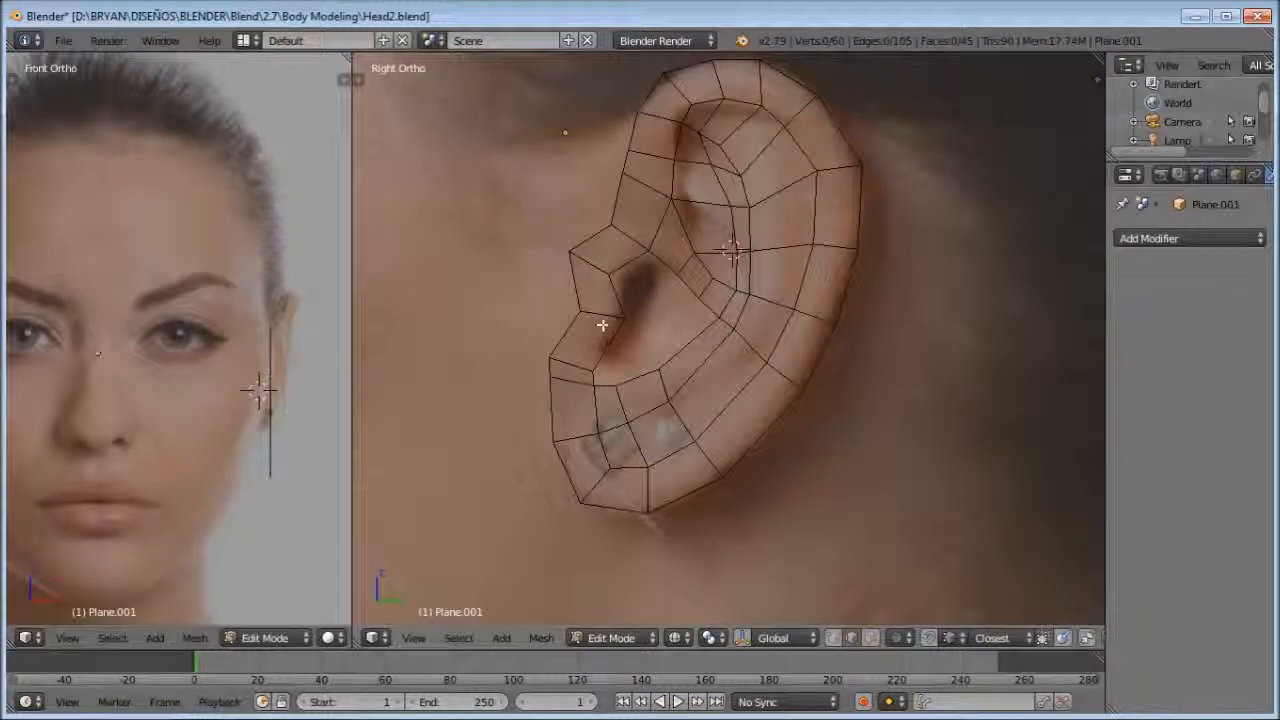
{"action": "scroll", "coordinate": [603, 329], "scroll_direction": "up", "scroll_amount": 1}
{"action": "right_click", "coordinate": [548, 228]}
{"action": "key", "text": "e"}
{"action": "left_click", "coordinate": [587, 244]}
{"action": "right_click", "coordinate": [576, 302]}
{"action": "key", "text": "g"}
{"action": "left_click", "coordinate": [577, 275]}
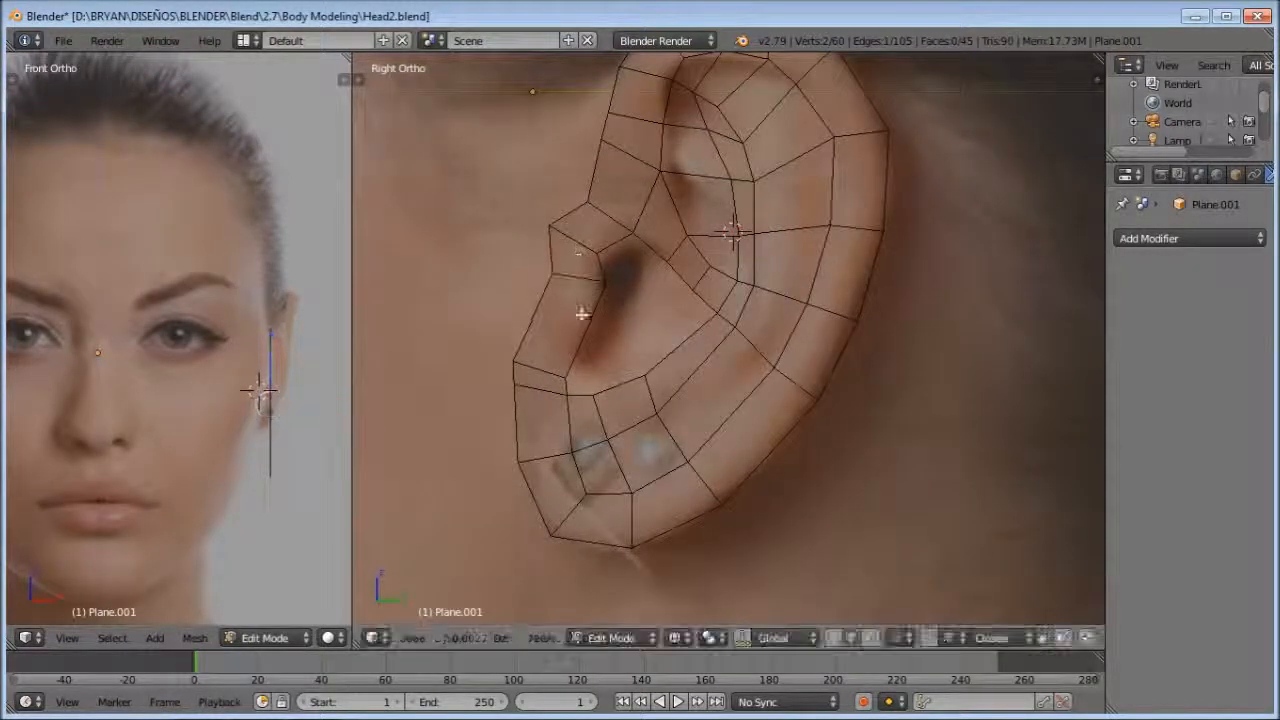
Step: Cut an edge loop across the lower tragus strip and position it along the tragus outline
{"action": "key", "text": "ctrl+r"}
{"action": "left_click", "coordinate": [582, 309]}
{"action": "left_click", "coordinate": [583, 306]}
{"action": "key", "text": "g"}
{"action": "left_click", "coordinate": [588, 330]}
Step: Reposition the two cross edges below the tragus, on the front strip above the earlobe
{"action": "right_click", "coordinate": [551, 364]}
{"action": "key", "text": "g"}
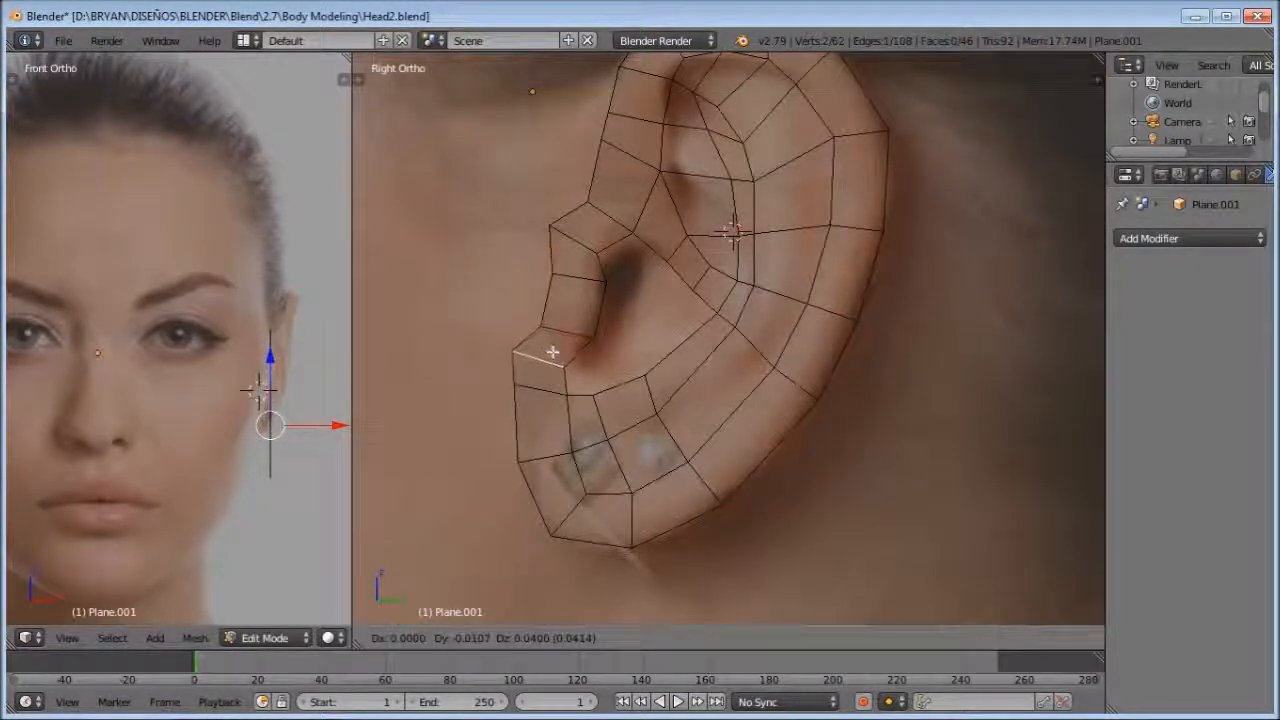
{"action": "left_click", "coordinate": [551, 351]}
{"action": "right_click", "coordinate": [556, 388]}
{"action": "key", "text": "g"}
{"action": "left_click", "coordinate": [600, 366]}
{"action": "key", "text": "a"}
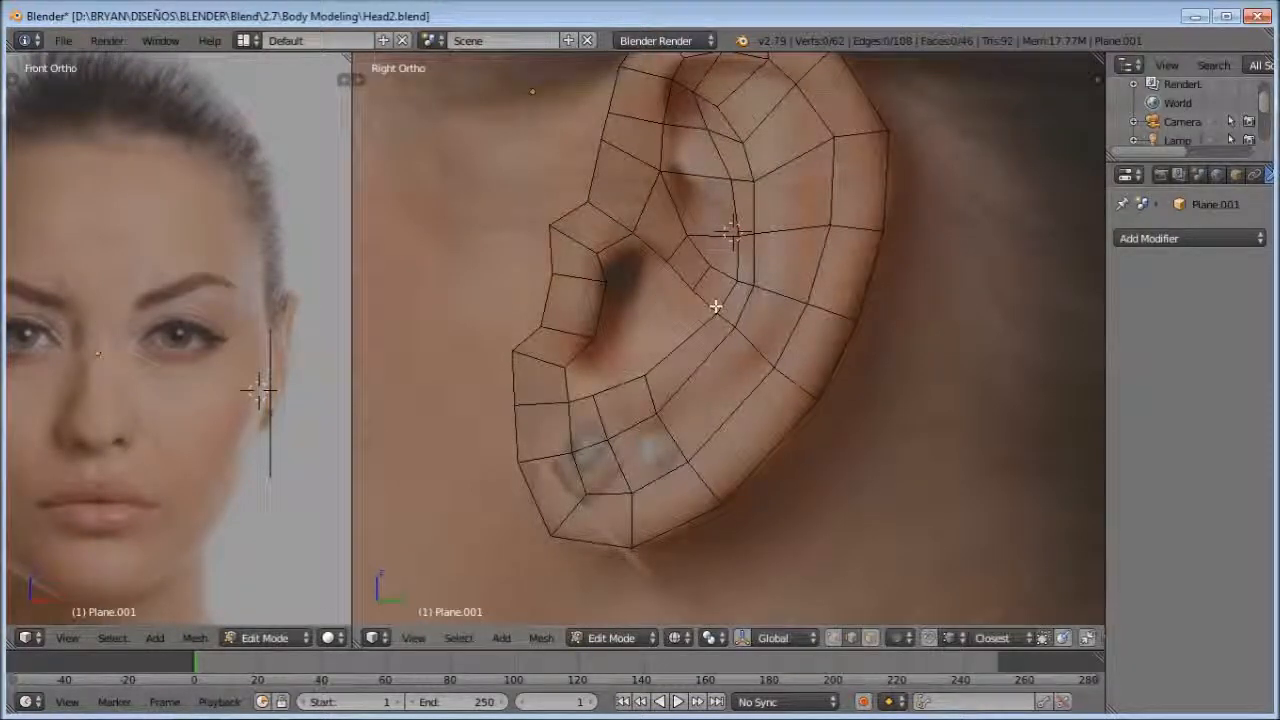
Step: Reposition the edges at the rear lower rim of the ear's hollow
{"action": "key", "text": "g"}
{"action": "left_click", "coordinate": [788, 356]}
{"action": "right_click", "coordinate": [721, 330]}
{"action": "key", "text": "g"}
{"action": "left_click", "coordinate": [724, 330]}
{"action": "key", "text": "a"}
Step: Extrude the open edge loop around the ear's hollow and scale the new ring inward
{"action": "right_click", "coordinate": [700, 298], "text": "alt"}
{"action": "key", "text": "e"}
{"action": "key", "text": "s"}
{"action": "right_click", "coordinate": [742, 320]}
{"action": "key", "text": "alt+s"}
{"action": "right_click", "coordinate": [754, 380]}
{"action": "key", "text": "s"}
{"action": "left_click", "coordinate": [706, 345]}
Step: Adjust the position of the new inner ring's edges beside the tragus and at the hollow's lower end
{"action": "scroll", "coordinate": [698, 328], "scroll_direction": "up", "scroll_amount": 1}
{"action": "right_click", "coordinate": [600, 257]}
{"action": "key", "text": "g"}
{"action": "left_click", "coordinate": [613, 263]}
{"action": "right_click", "coordinate": [561, 357]}
{"action": "key", "text": "g"}
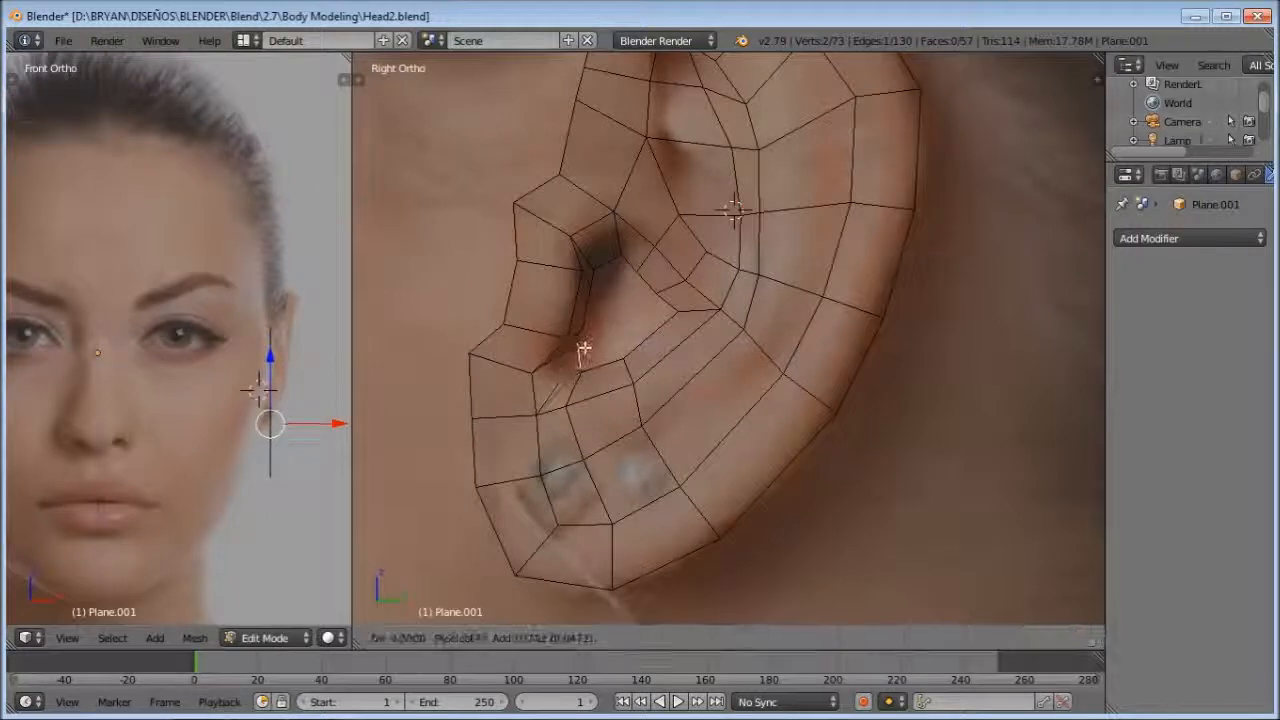
{"action": "left_click", "coordinate": [666, 304]}
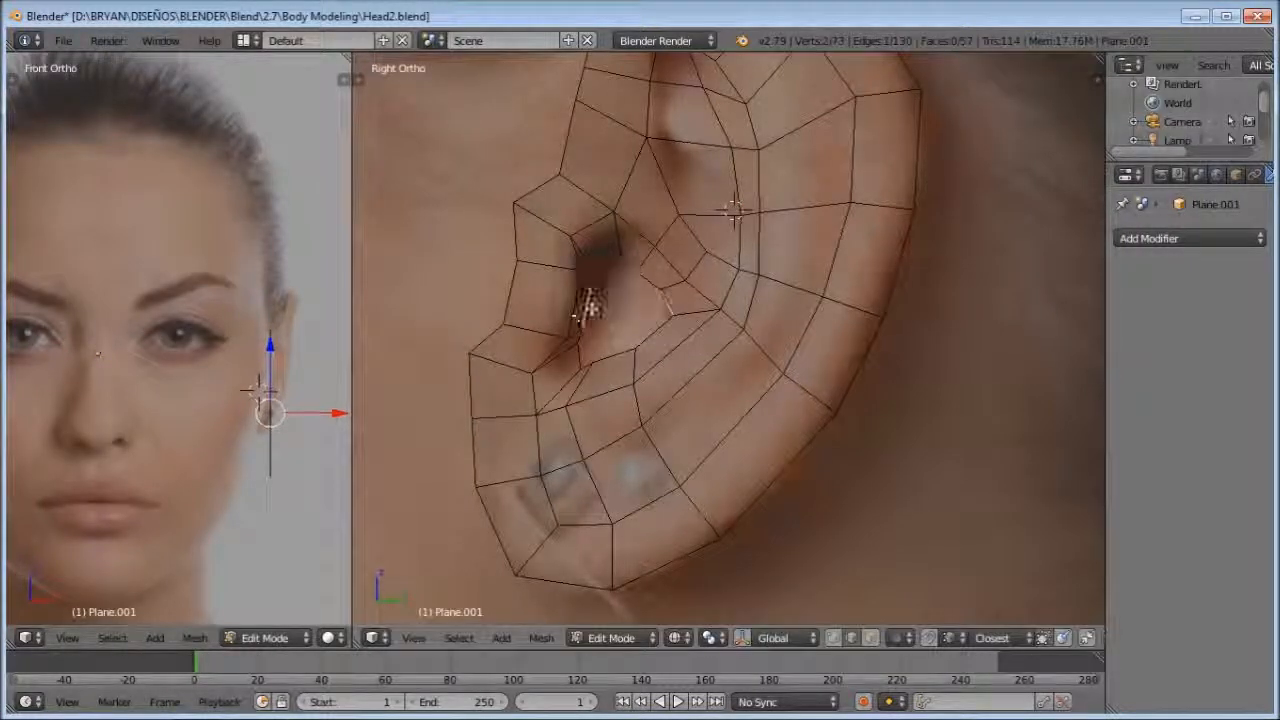
{"action": "key", "text": "a"}
Step: Widen the smaller viewport and orient it toward the ear to examine the mesh in solid shading
{"action": "scroll", "coordinate": [740, 260], "scroll_direction": "down", "scroll_amount": 3}
{"action": "mouse_move", "coordinate": [746, 257]}
{"action": "middle_mouse_down", "text": "shift"}
{"action": "mouse_move", "coordinate": [735, 276]}
{"action": "mouse_move", "coordinate": [744, 264]}
{"action": "middle_mouse_up", "text": "shift"}
{"action": "middle_click_drag", "start_coordinate": [250, 349], "coordinate": [360, 344]}
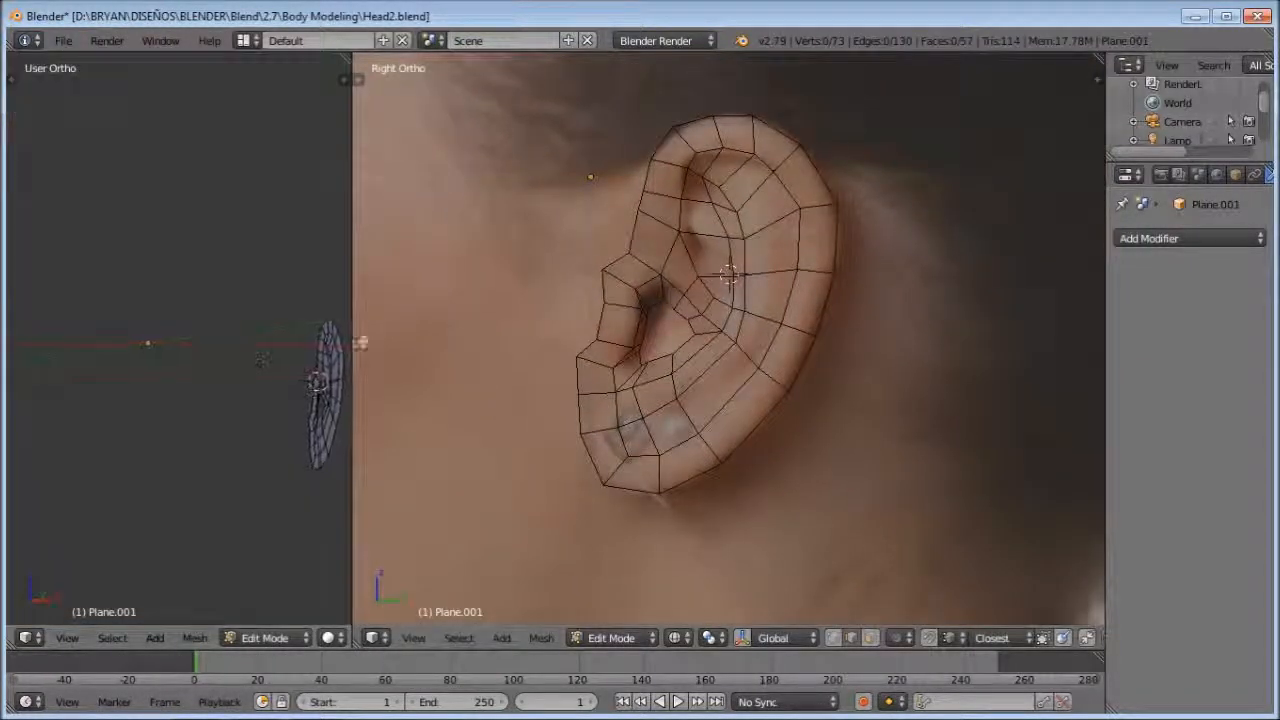
{"action": "left_click_drag", "start_coordinate": [352, 331], "coordinate": [533, 335]}
{"action": "scroll", "coordinate": [771, 349], "scroll_direction": "up", "scroll_amount": 3}
{"action": "middle_click_drag", "start_coordinate": [798, 338], "coordinate": [808, 368], "text": "shift"}
{"action": "middle_click_drag", "start_coordinate": [490, 397], "coordinate": [366, 314]}
{"action": "scroll", "coordinate": [282, 363], "scroll_direction": "up", "scroll_amount": 4}
{"action": "key", "text": "a"}
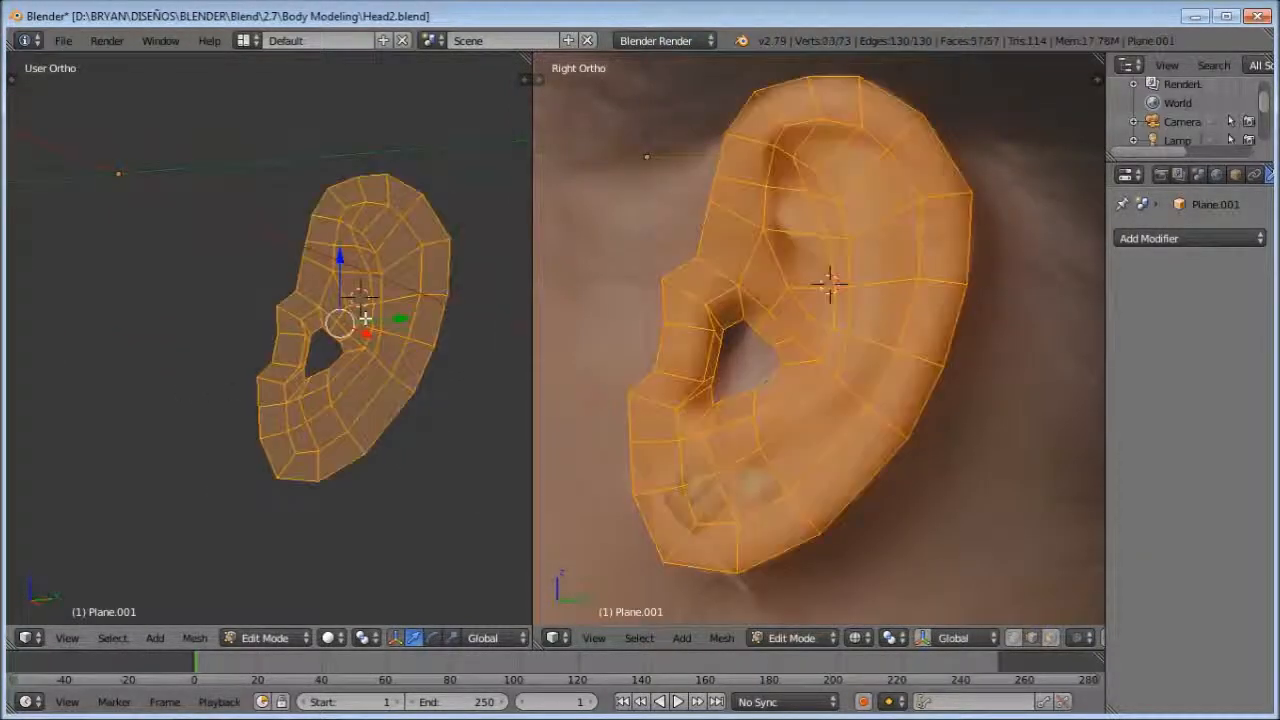
{"action": "key", "text": "a"}
{"action": "scroll", "coordinate": [829, 375], "scroll_direction": "up", "scroll_amount": 2}
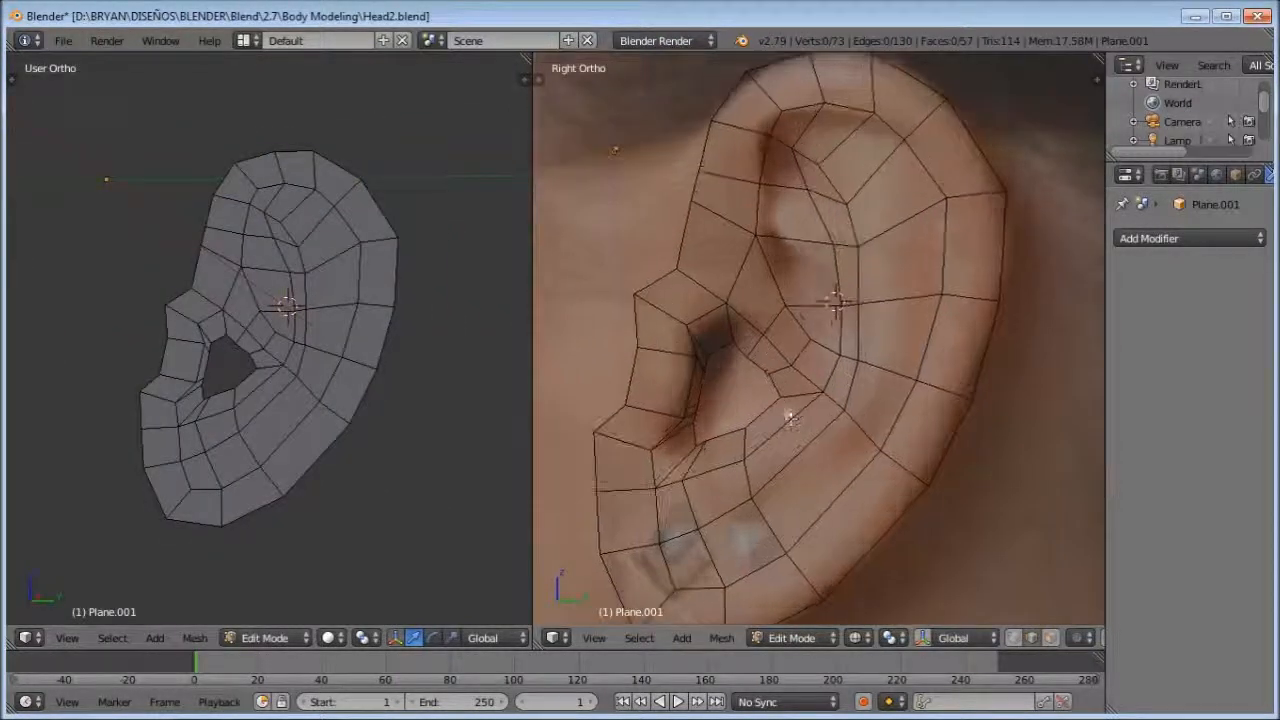
Step: Smooth the inner edge loop around the ear canal opening and reposition its front edge beside the tragus
{"action": "middle_click_drag", "start_coordinate": [829, 375], "coordinate": [855, 309], "text": "shift"}
{"action": "scroll", "coordinate": [855, 309], "scroll_direction": "up", "scroll_amount": 1}
{"action": "right_click", "coordinate": [750, 365]}
{"action": "right_click", "coordinate": [796, 321], "text": "alt"}
{"action": "key", "text": "w"}
{"action": "left_click", "coordinate": [743, 439]}
{"action": "key", "text": "a"}
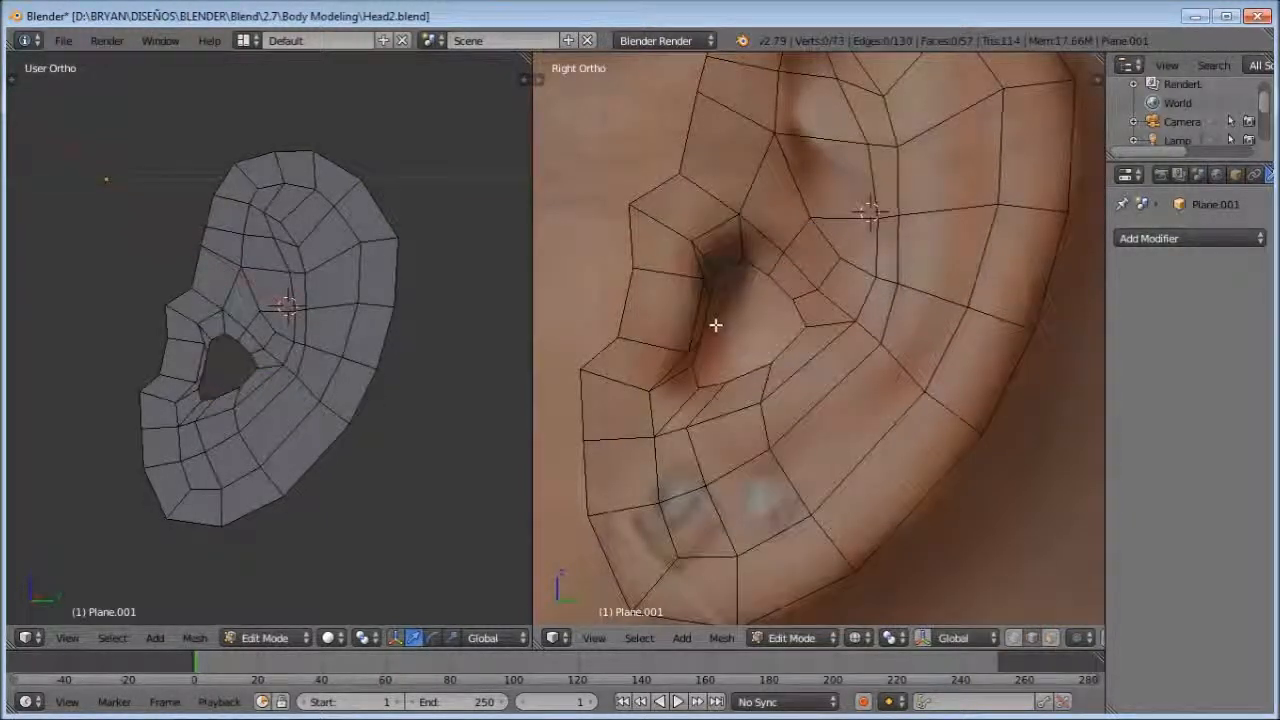
{"action": "key", "text": "g"}
{"action": "left_click", "coordinate": [687, 309]}
{"action": "key", "text": "g"}
{"action": "left_click", "coordinate": [698, 312]}
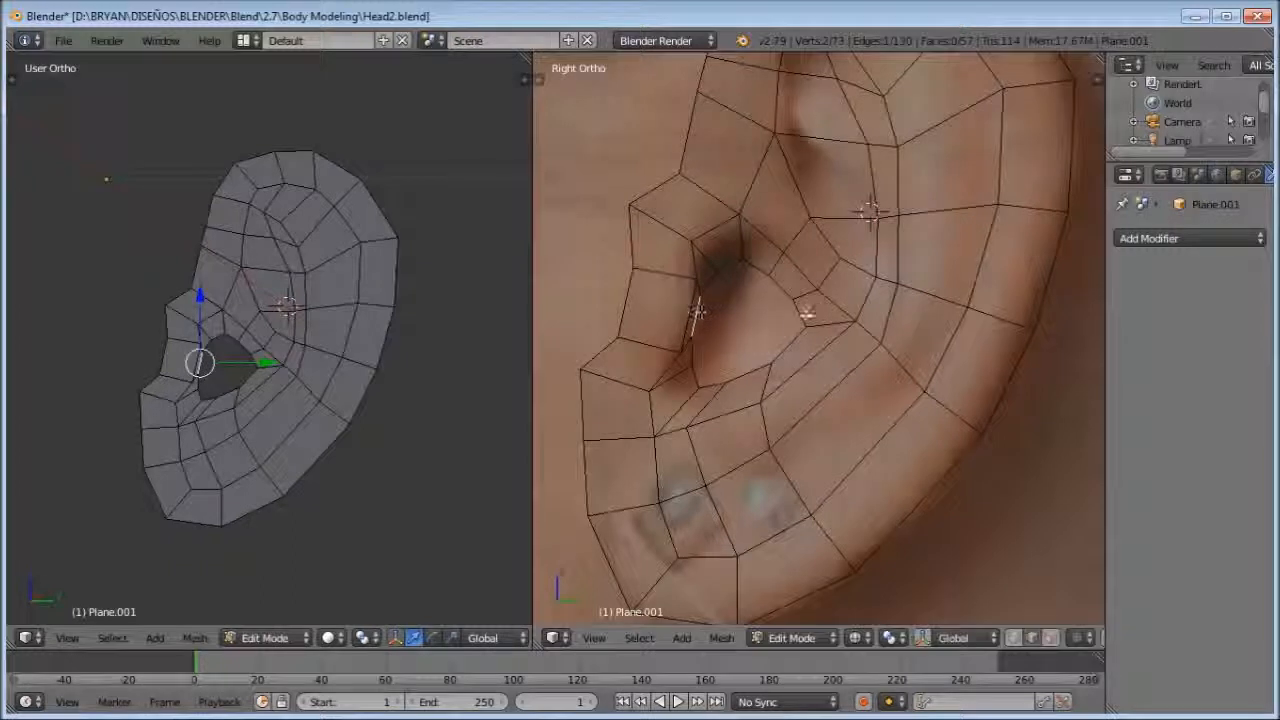
Step: Rotate the rear and upper edges of the canal opening and fill two faces down to its lower rim
{"action": "right_click", "coordinate": [789, 292]}
{"action": "key", "text": "r"}
{"action": "left_click", "coordinate": [808, 303]}
{"action": "right_click", "coordinate": [790, 338], "text": "shift"}
{"action": "key", "text": "f"}
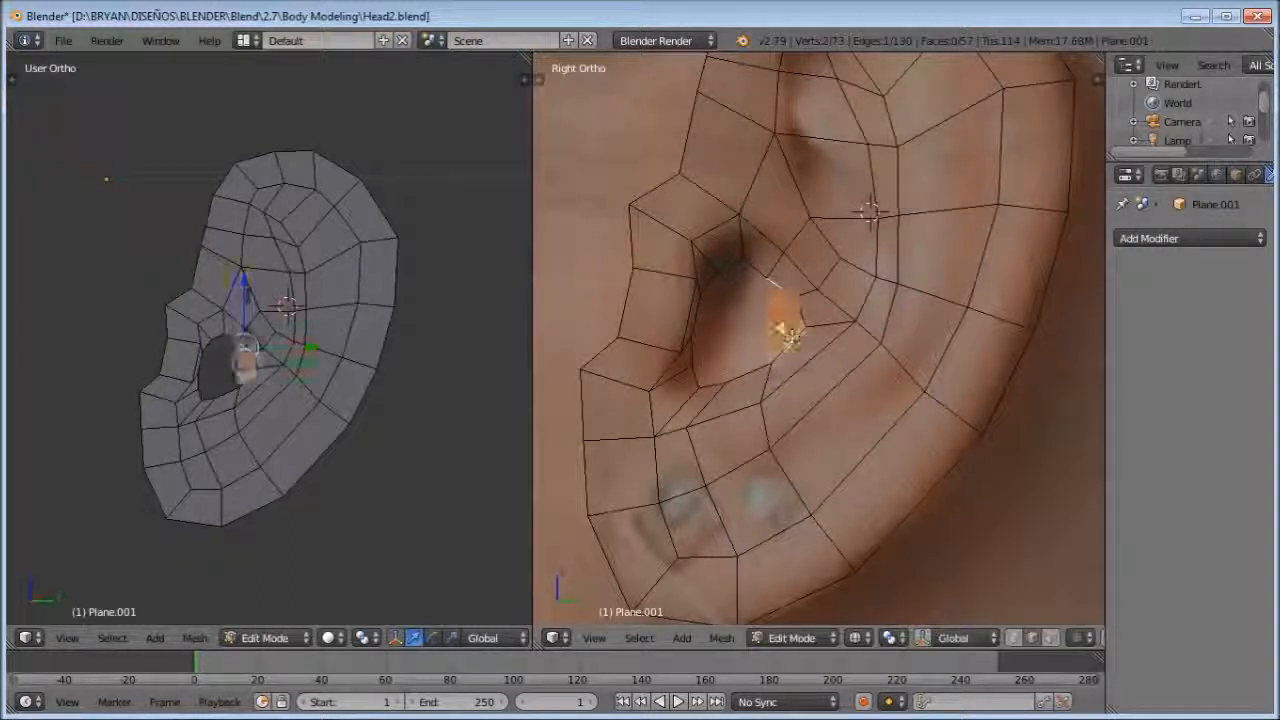
{"action": "key", "text": "a"}
{"action": "right_click", "coordinate": [781, 273]}
{"action": "key", "text": "r"}
{"action": "left_click", "coordinate": [794, 264]}
{"action": "right_click", "coordinate": [748, 376], "text": "shift"}
{"action": "key", "text": "f"}
{"action": "key", "text": "a"}
Step: Adjust the next lower rim edge of the canal opening and fill another face beside the previous ones
{"action": "right_click", "coordinate": [707, 447]}
{"action": "key", "text": "g"}
{"action": "left_click", "coordinate": [735, 434]}
{"action": "key", "text": "r"}
{"action": "left_click", "coordinate": [776, 440]}
{"action": "key", "text": "f"}
{"action": "key", "text": "a"}
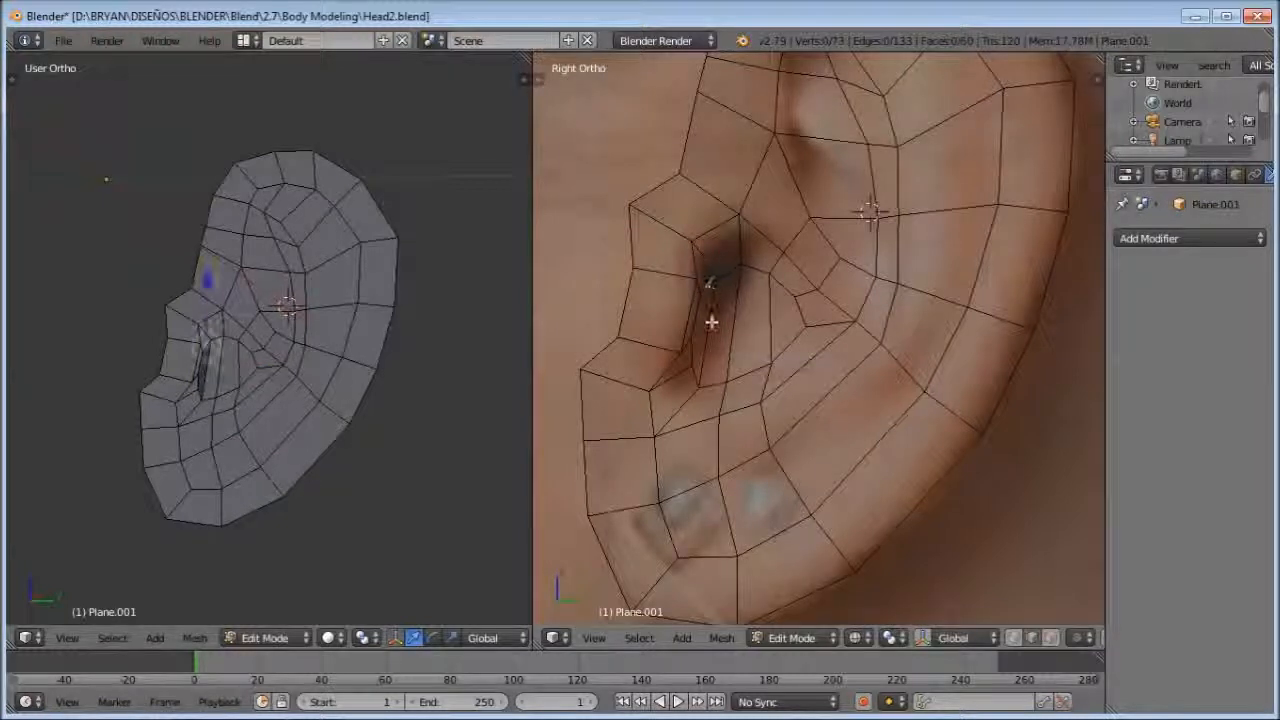
Step: Cut an edge loop across the upper tragus strip and raise the strip's upper cross edge
{"action": "scroll", "coordinate": [703, 327], "scroll_direction": "up", "scroll_amount": 1}
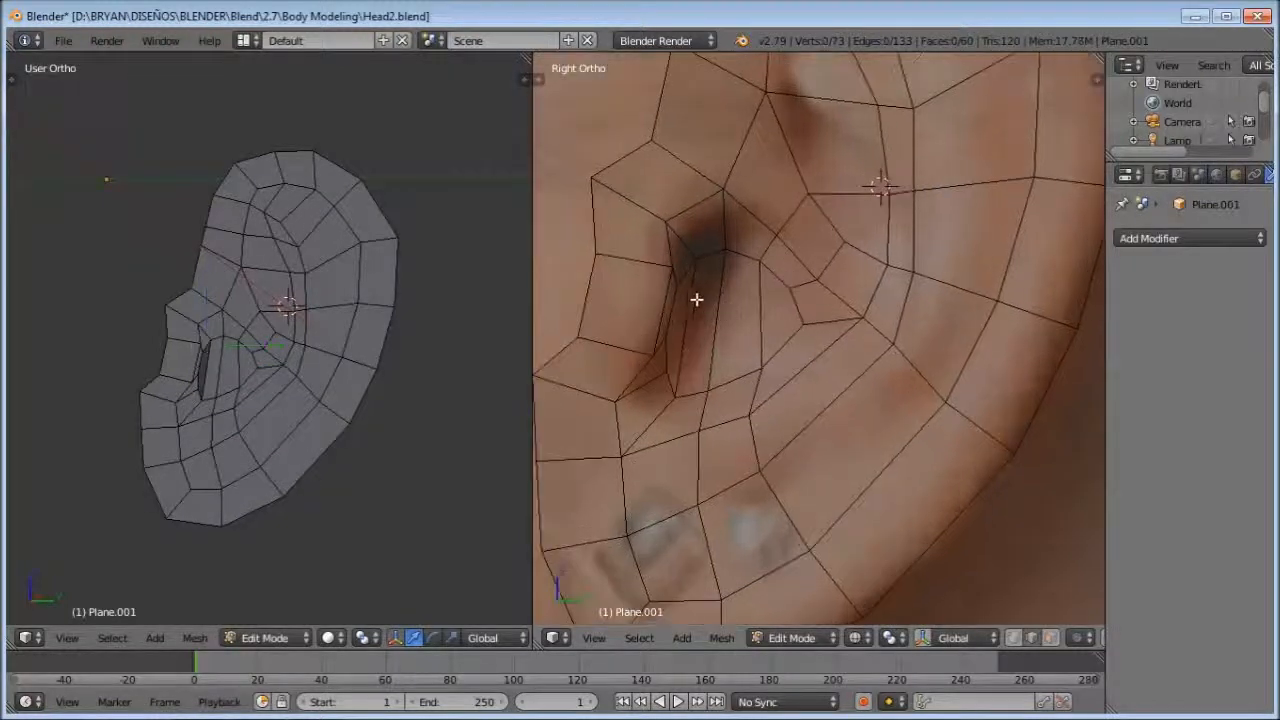
{"action": "right_click", "coordinate": [655, 211], "text": "alt"}
{"action": "key", "text": "g"}
{"action": "left_click", "coordinate": [671, 190]}
{"action": "key", "text": "a"}
Step: Reposition the canal opening's edges behind the tragus and fill the remaining gap with two faces
{"action": "right_click", "coordinate": [668, 294]}
{"action": "key", "text": "g"}
{"action": "left_click", "coordinate": [652, 286]}
{"action": "right_click", "coordinate": [677, 298]}
{"action": "key", "text": "g"}
{"action": "left_click", "coordinate": [671, 288]}
{"action": "key", "text": "e"}
{"action": "left_click", "coordinate": [676, 289]}
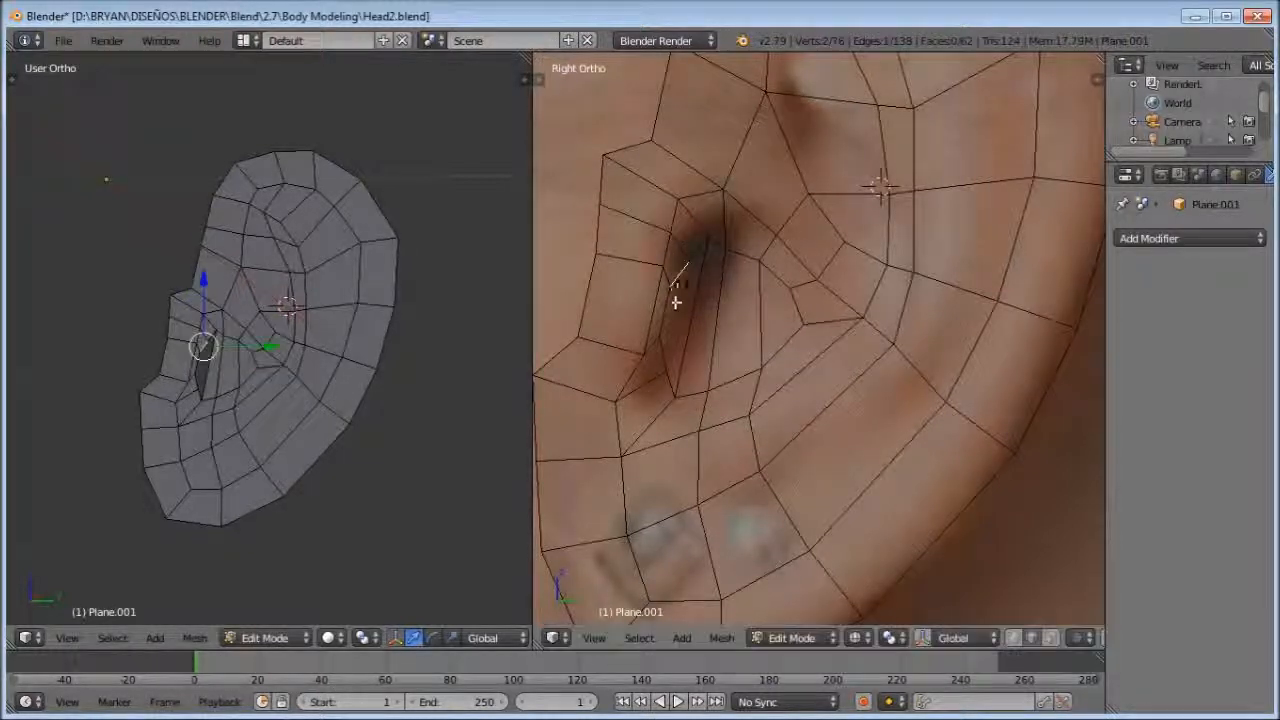
{"action": "right_click", "coordinate": [694, 262], "text": "shift"}
{"action": "key", "text": "f"}
{"action": "key", "text": "a"}
Step: Reposition the upper and lower end edges of the faces filling the ear canal to round its outline
{"action": "scroll", "coordinate": [715, 303], "scroll_direction": "down", "scroll_amount": 1}
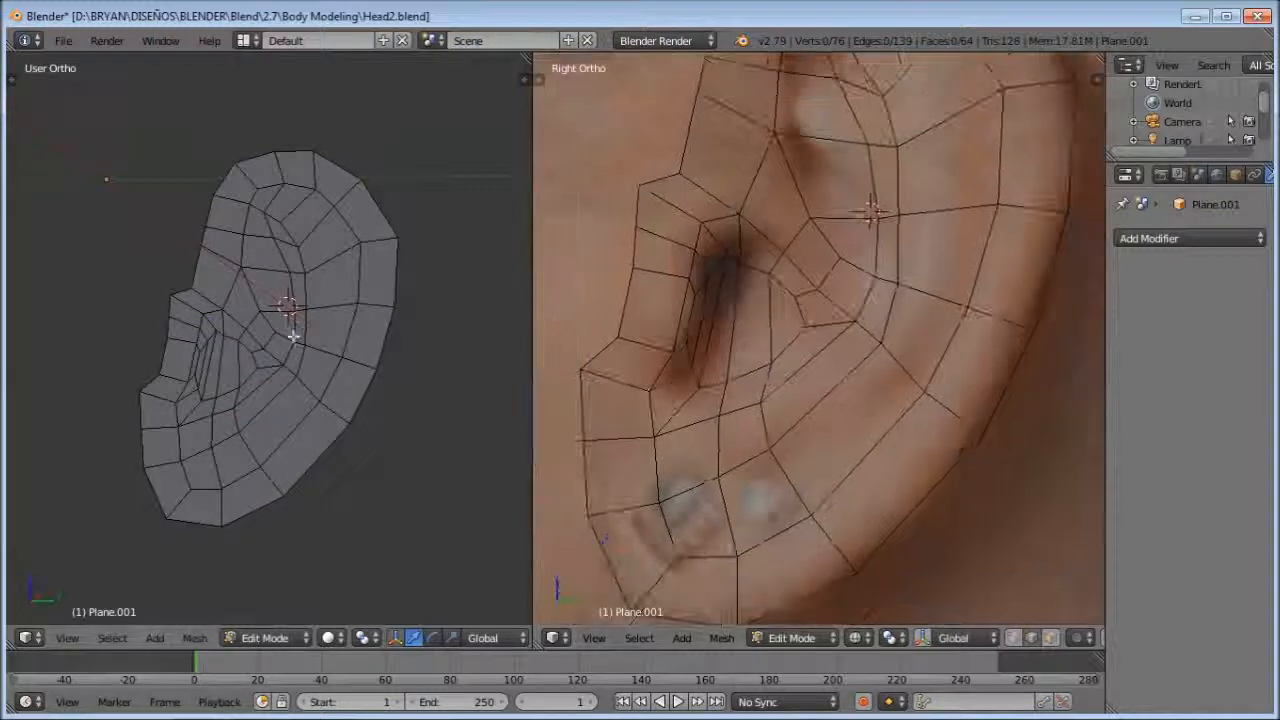
{"action": "scroll", "coordinate": [234, 340], "scroll_direction": "up", "scroll_amount": 2}
{"action": "middle_click_drag", "start_coordinate": [234, 340], "coordinate": [298, 283], "text": "shift"}
{"action": "scroll", "coordinate": [290, 345], "scroll_direction": "up", "scroll_amount": 1}
{"action": "scroll", "coordinate": [280, 325], "scroll_direction": "up", "scroll_amount": 1}
{"action": "right_click", "coordinate": [717, 252]}
{"action": "key", "text": "g"}
{"action": "left_click", "coordinate": [760, 284]}
{"action": "right_click", "coordinate": [716, 381]}
{"action": "key", "text": "g"}
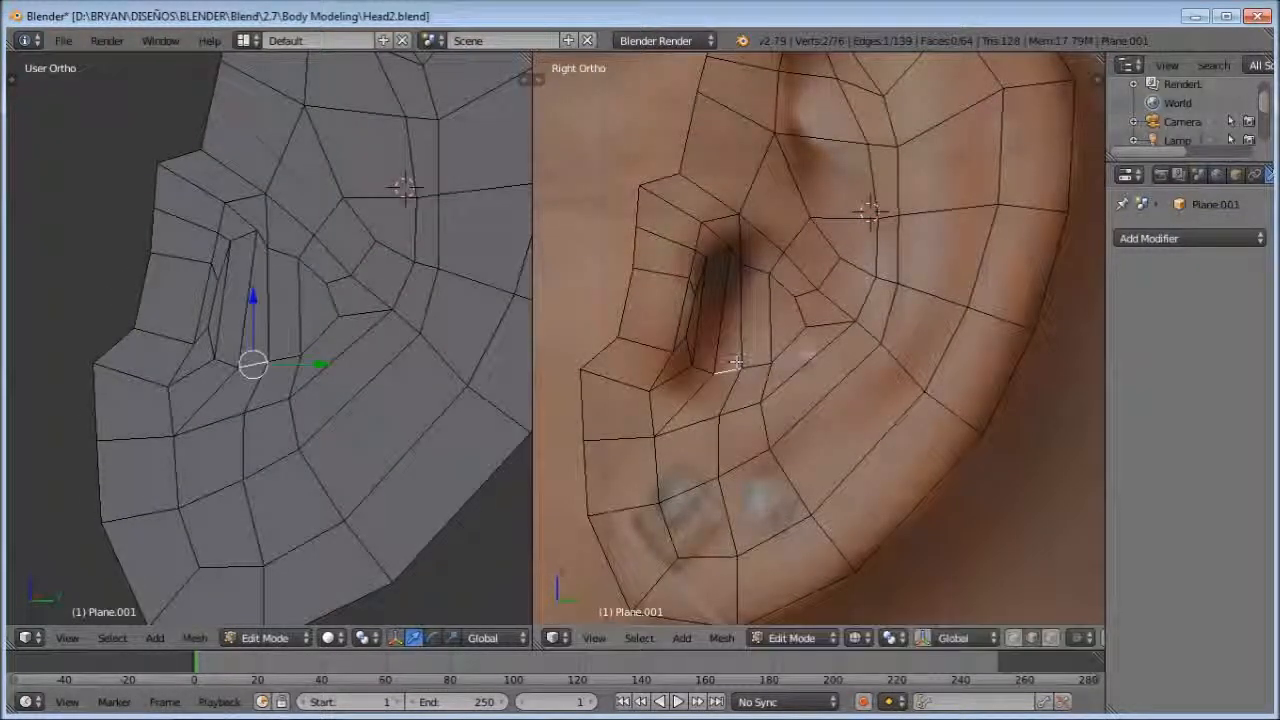
{"action": "left_click", "coordinate": [775, 258]}
{"action": "key", "text": "a"}
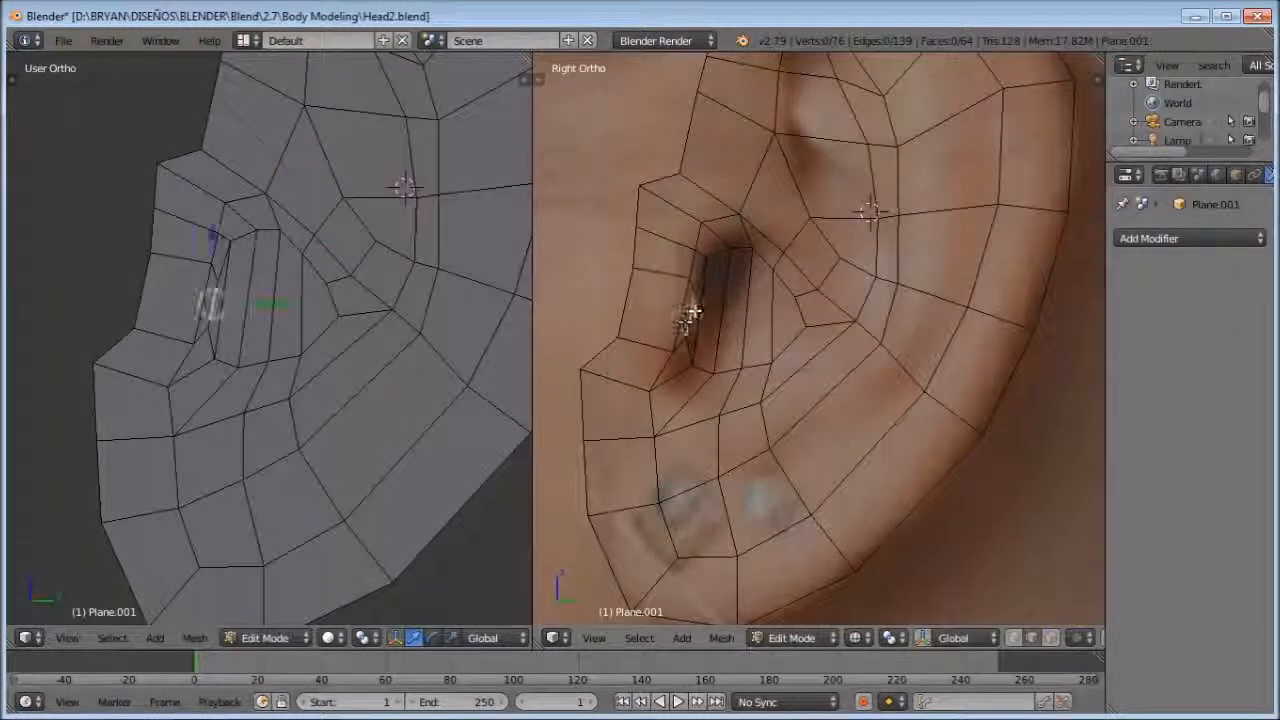
Step: Select the faces filling the ear canal in face mode, extrude them, and push them into the head with Shrink/Fatten
{"action": "key", "text": "ctrl+Tab"}
{"action": "left_click", "coordinate": [700, 369]}
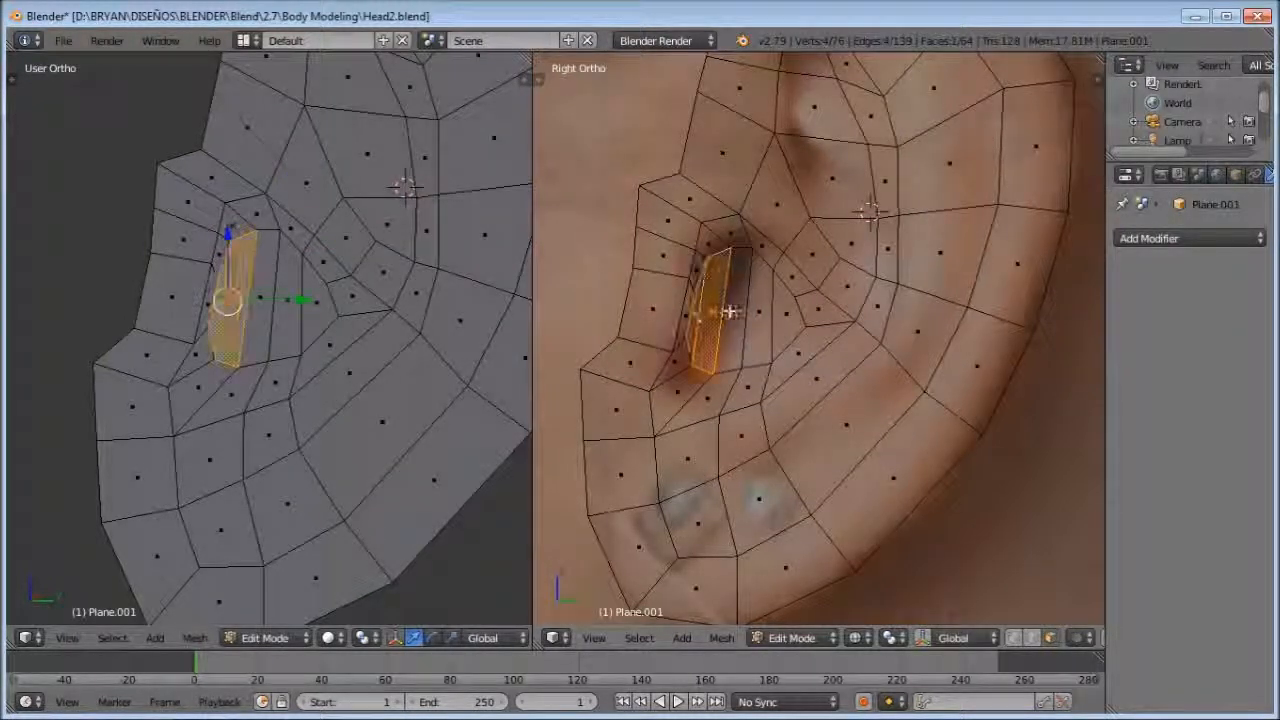
{"action": "right_click", "coordinate": [733, 312], "text": "shift"}
{"action": "right_click", "coordinate": [760, 312], "text": "shift"}
{"action": "right_click", "coordinate": [787, 315], "text": "shift"}
{"action": "key", "text": "e"}
{"action": "middle_click_drag", "start_coordinate": [340, 323], "coordinate": [300, 329]}
{"action": "right_click", "coordinate": [360, 323]}
{"action": "key", "text": "alt+s"}
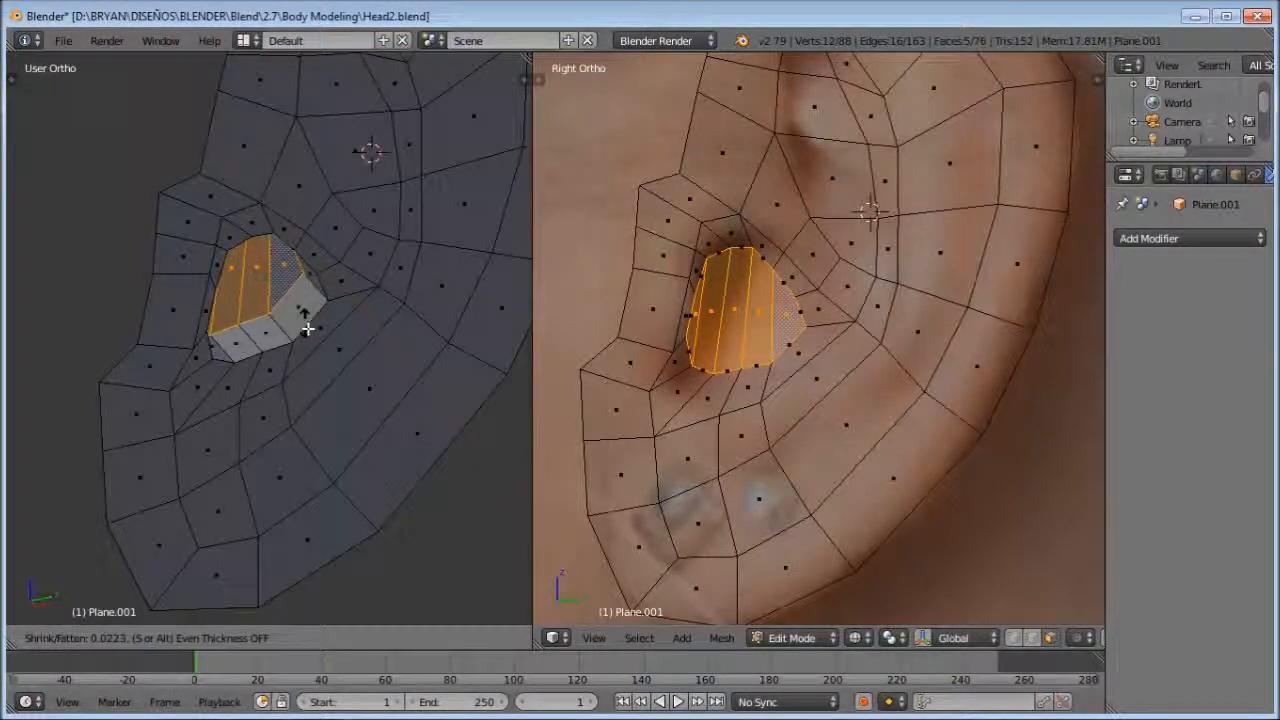
{"action": "left_click", "coordinate": [333, 316]}
Step: Push the extruded canal faces deeper with Shrink/Fatten and scale them down to taper the canal
{"action": "middle_click_drag", "start_coordinate": [317, 309], "coordinate": [385, 362]}
{"action": "key", "text": "alt+s"}
{"action": "left_click", "coordinate": [315, 298]}
{"action": "key", "text": "s"}
{"action": "left_click", "coordinate": [335, 340]}
{"action": "middle_click_drag", "start_coordinate": [262, 336], "coordinate": [160, 329]}
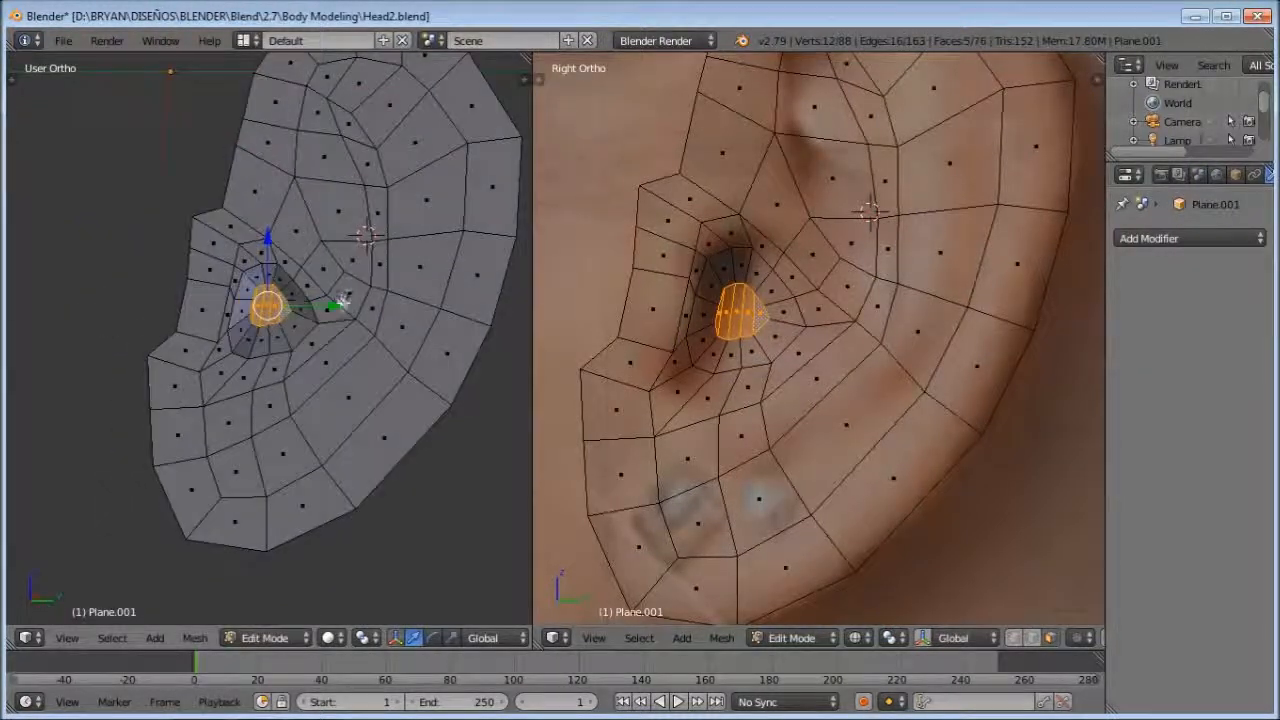
{"action": "key", "text": "a"}
Step: Switch to edge selection and shift an edge of the ear canal in depth
{"action": "scroll", "coordinate": [243, 323], "scroll_direction": "up", "scroll_amount": 3}
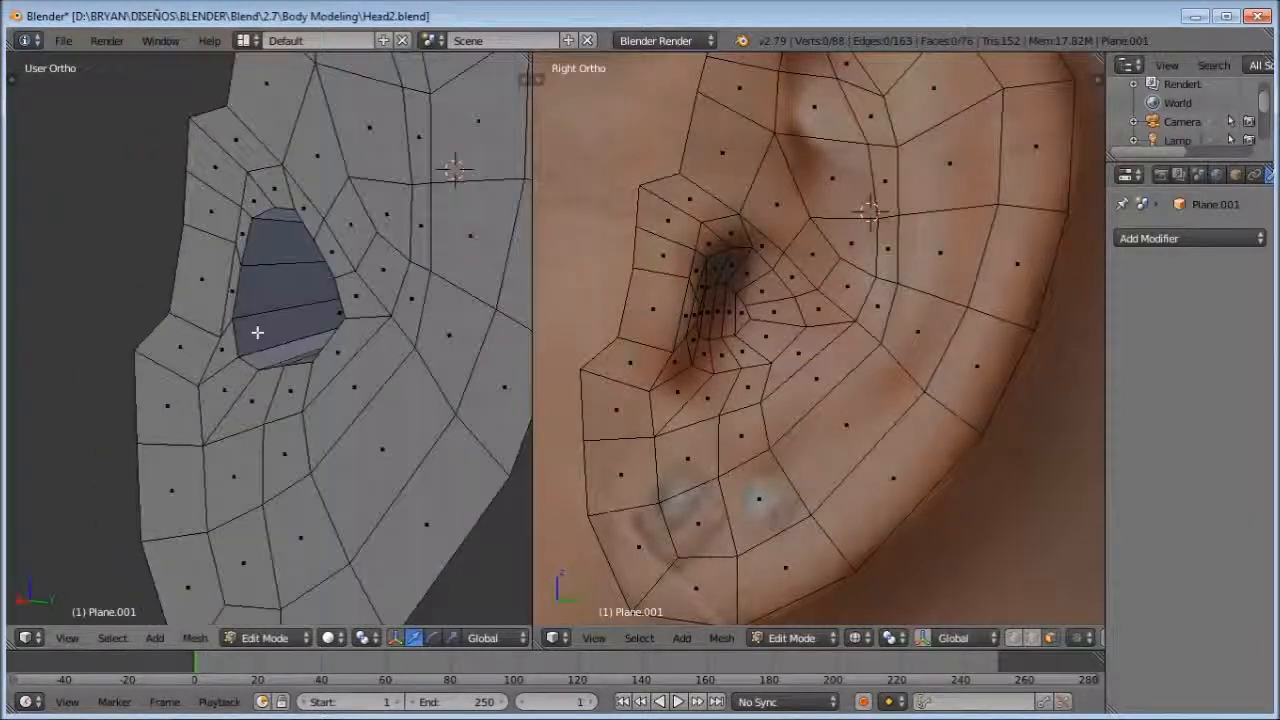
{"action": "left_click", "coordinate": [195, 288]}
{"action": "key", "text": "ctrl+Tab"}
{"action": "left_click", "coordinate": [176, 354]}
{"action": "right_click", "coordinate": [206, 294]}
{"action": "middle_click_drag", "start_coordinate": [208, 296], "coordinate": [168, 291]}
{"action": "left_click_drag", "start_coordinate": [157, 278], "coordinate": [143, 284]}
{"action": "middle_click_drag", "start_coordinate": [143, 284], "coordinate": [374, 338]}
Step: Select the edge loop around the ear canal opening and push it deeper into the ear, redoing the first move
{"action": "middle_click_drag", "start_coordinate": [233, 280], "coordinate": [200, 298]}
{"action": "key", "text": "ctrl+Tab"}
{"action": "left_click", "coordinate": [229, 287]}
{"action": "right_click", "coordinate": [238, 304]}
{"action": "right_click", "coordinate": [264, 248], "text": "alt"}
{"action": "left_click_drag", "start_coordinate": [322, 292], "coordinate": [346, 294]}
{"action": "middle_click_drag", "start_coordinate": [346, 294], "coordinate": [432, 350]}
{"action": "key", "text": "ctrl+z"}
{"action": "left_click_drag", "start_coordinate": [283, 304], "coordinate": [264, 305]}
{"action": "key", "text": "a"}
Step: Examine the ear canal and the ear's upper inner folds from several angles against the side reference
{"action": "scroll", "coordinate": [334, 323], "scroll_direction": "down", "scroll_amount": 3}
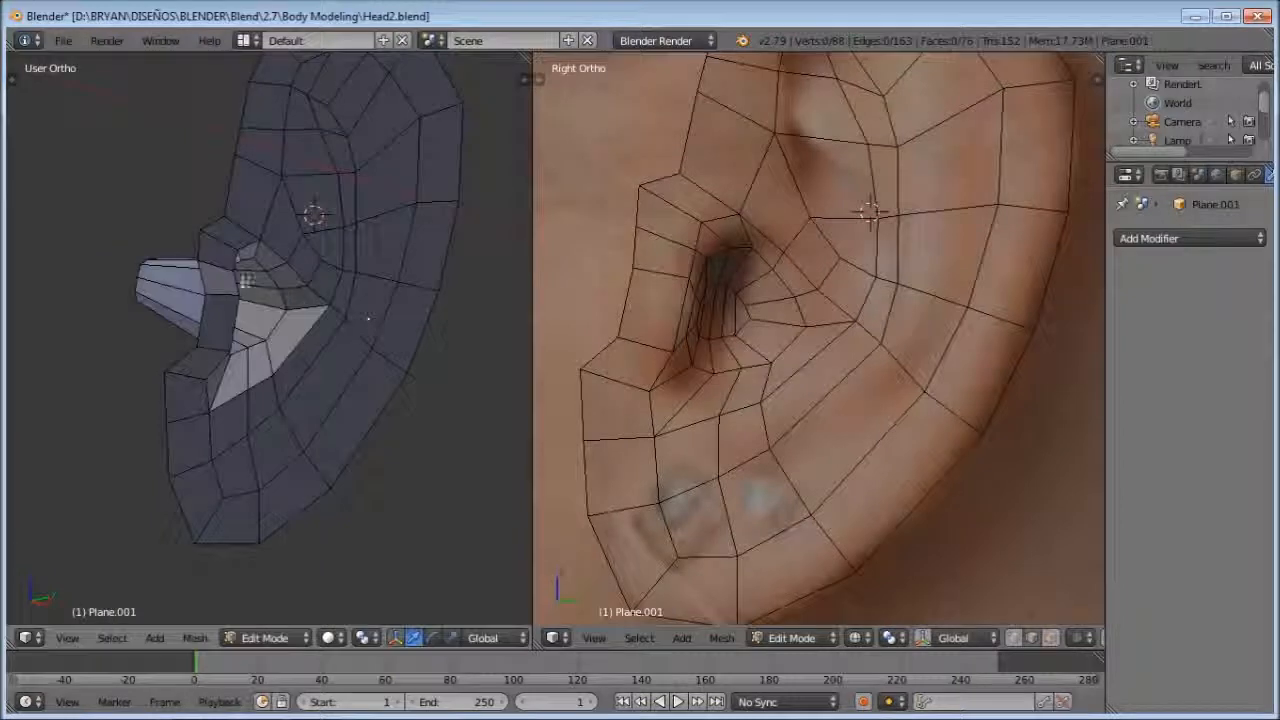
{"action": "scroll", "coordinate": [240, 292], "scroll_direction": "down", "scroll_amount": 3}
{"action": "middle_click_drag", "start_coordinate": [353, 301], "coordinate": [332, 363]}
{"action": "scroll", "coordinate": [918, 283], "scroll_direction": "down", "scroll_amount": 3}
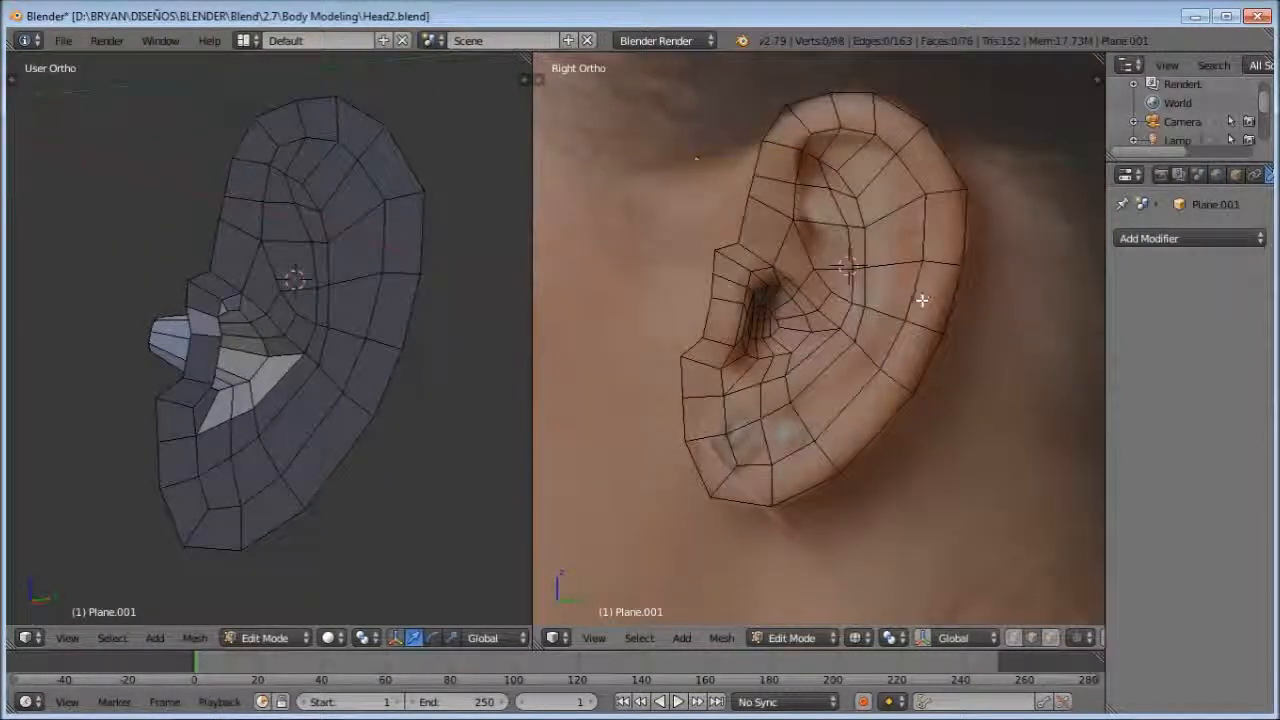
{"action": "scroll", "coordinate": [857, 277], "scroll_direction": "up", "scroll_amount": 1}
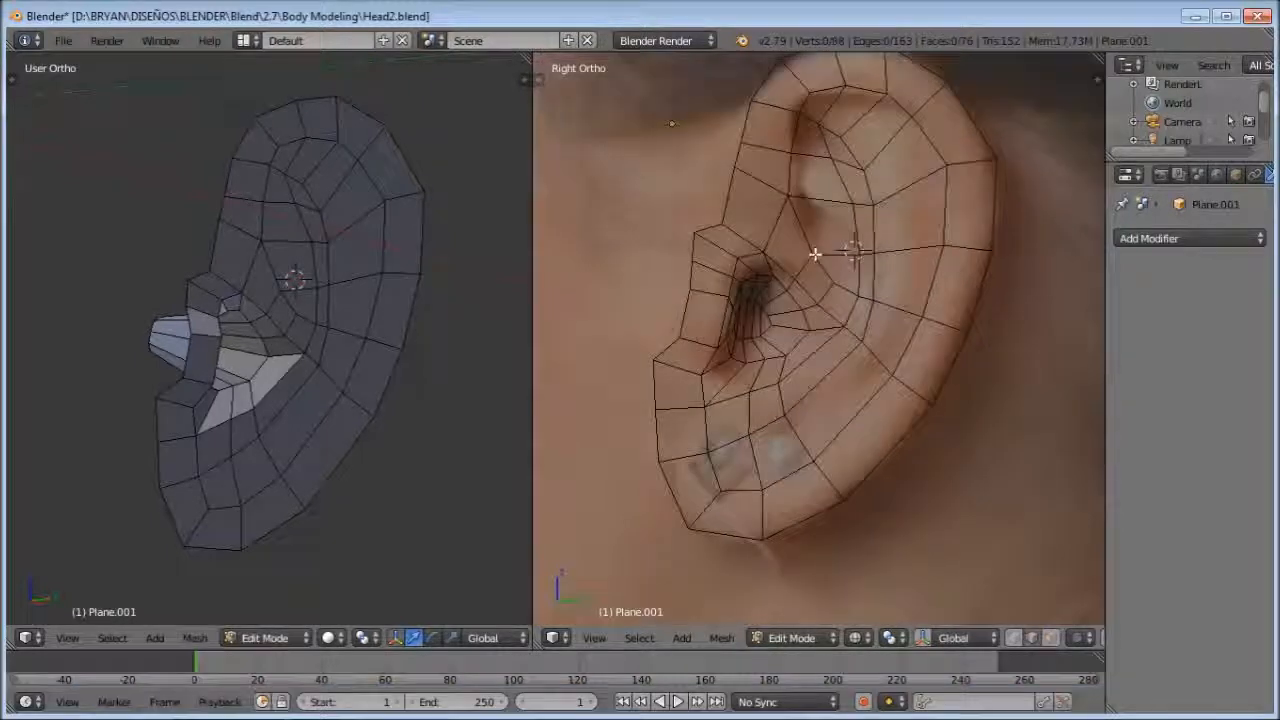
{"action": "middle_click_drag", "start_coordinate": [306, 198], "coordinate": [290, 254], "text": "shift"}
{"action": "scroll", "coordinate": [310, 254], "scroll_direction": "up", "scroll_amount": 1}
{"action": "middle_click_drag", "start_coordinate": [370, 262], "coordinate": [305, 243]}
{"action": "scroll", "coordinate": [928, 140], "scroll_direction": "down", "scroll_amount": 2}
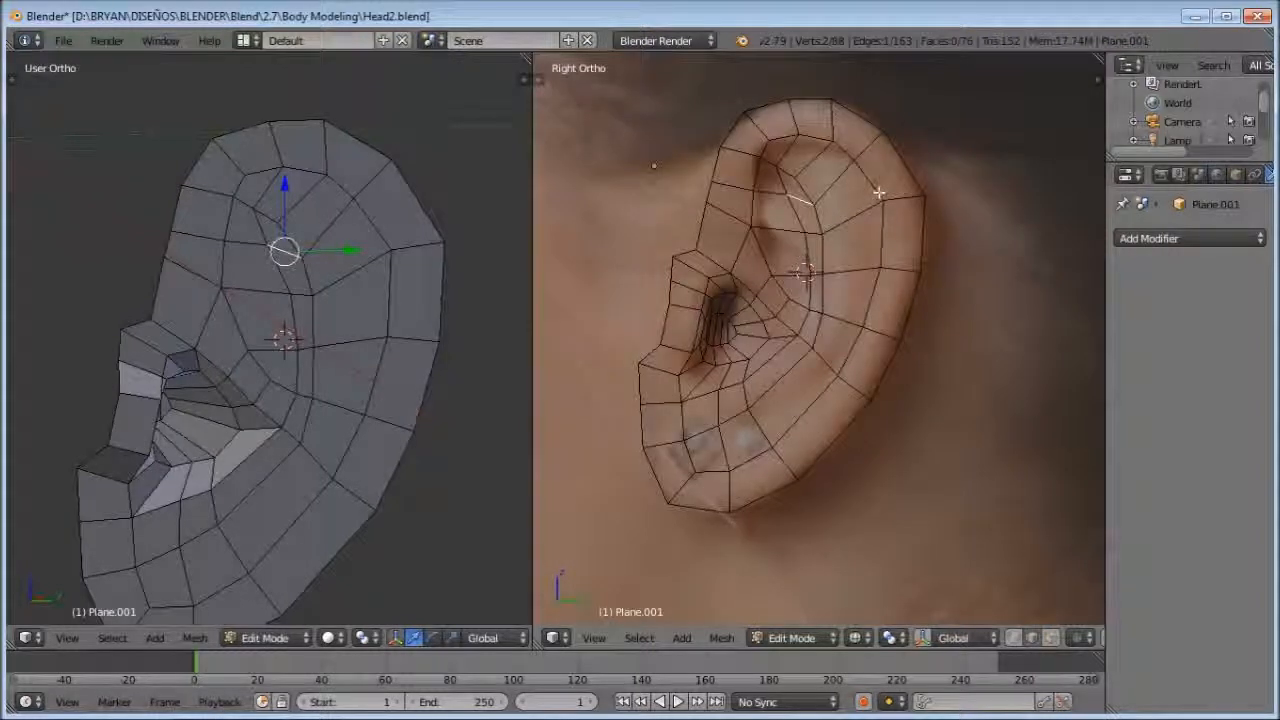
{"action": "scroll", "coordinate": [878, 192], "scroll_direction": "up", "scroll_amount": 1}
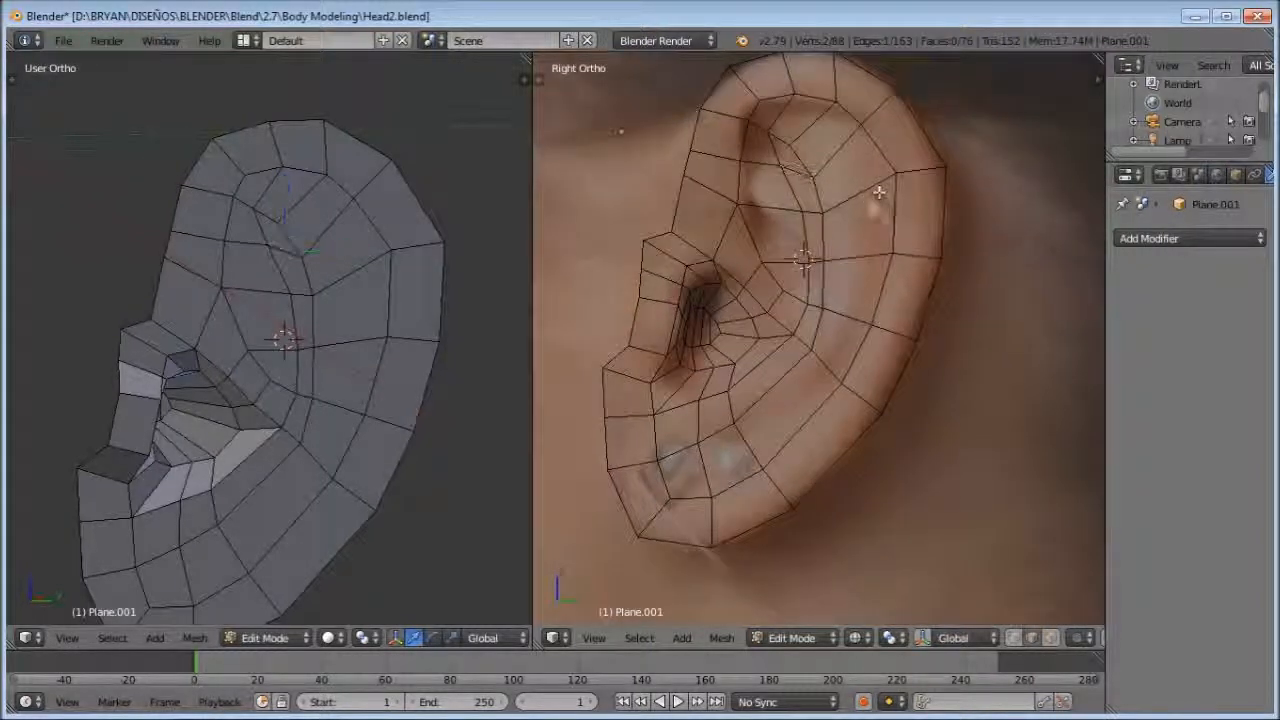
{"action": "middle_click_drag", "start_coordinate": [878, 192], "coordinate": [904, 267], "text": "shift"}
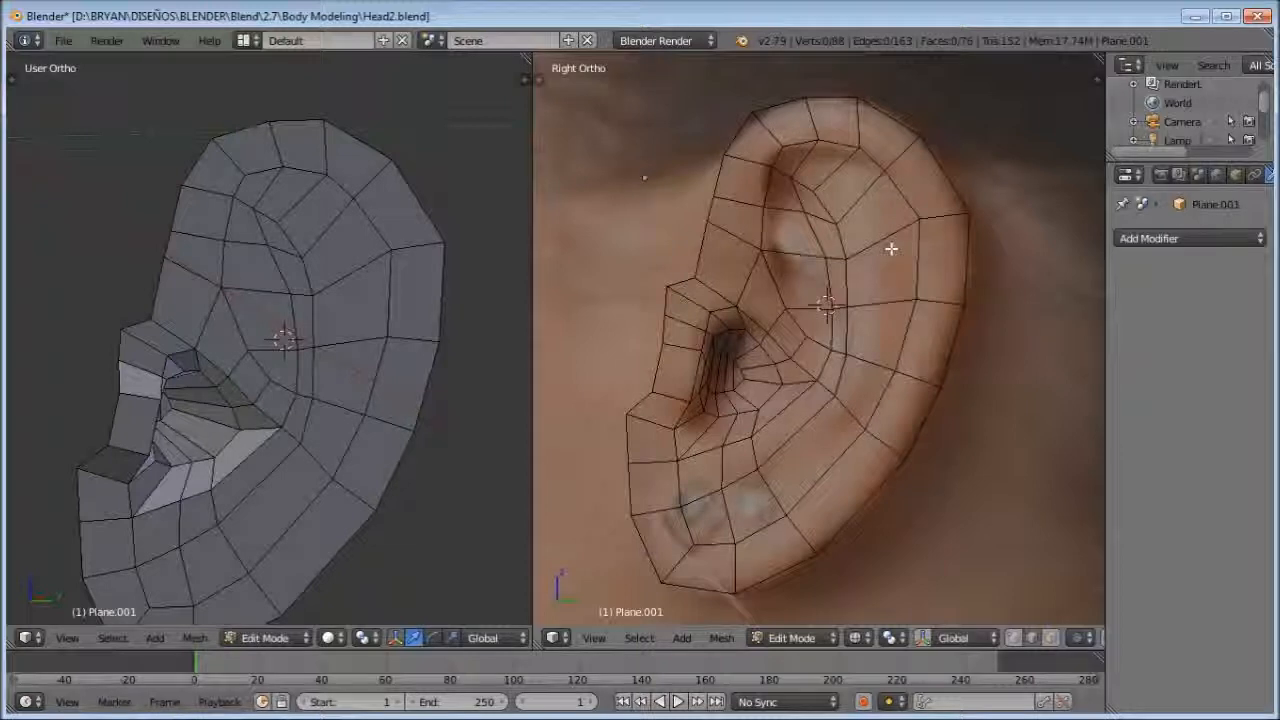
{"action": "middle_click_drag", "start_coordinate": [323, 186], "coordinate": [364, 175]}
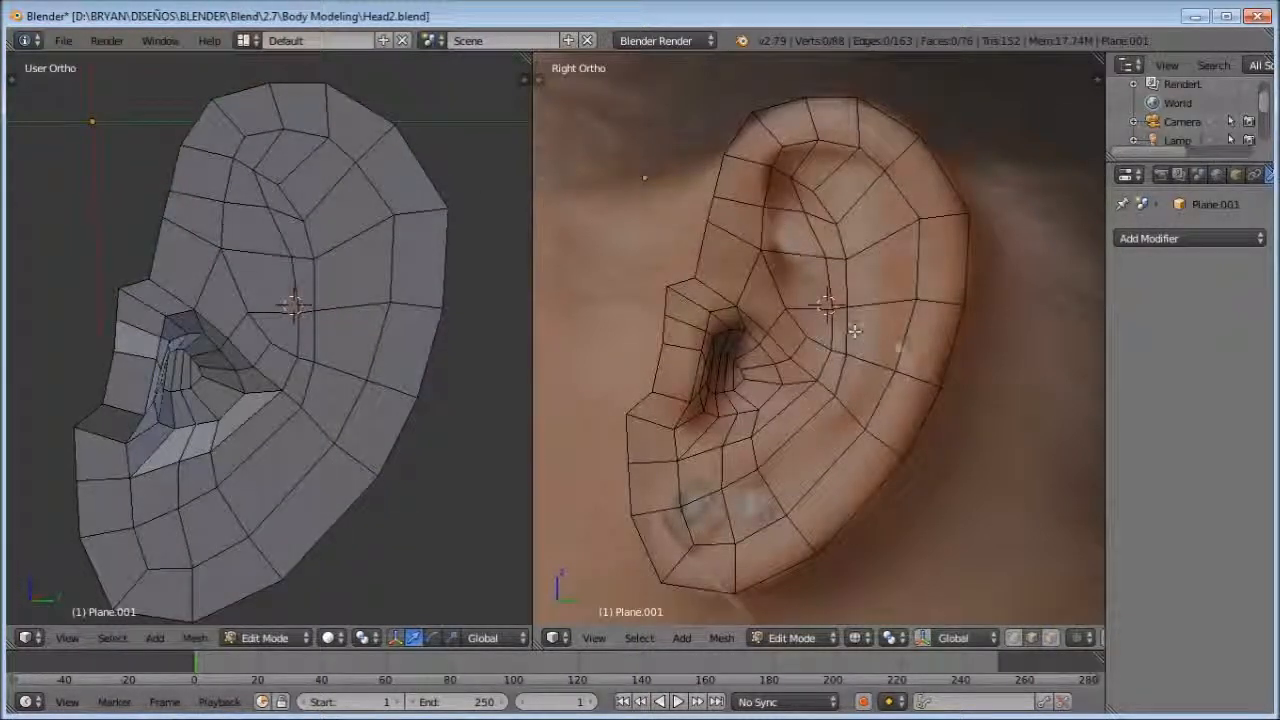
Step: Switch to face selection, select the faces of the ear's upper inner hollow and extrude them in place
{"action": "left_click", "coordinate": [1049, 637]}
{"action": "mouse_move", "coordinate": [842, 290]}
{"action": "left_mouse_down"}
{"action": "mouse_move", "coordinate": [814, 201]}
{"action": "mouse_move", "coordinate": [788, 236]}
{"action": "mouse_move", "coordinate": [874, 330]}
{"action": "mouse_move", "coordinate": [848, 198]}
{"action": "left_mouse_up"}
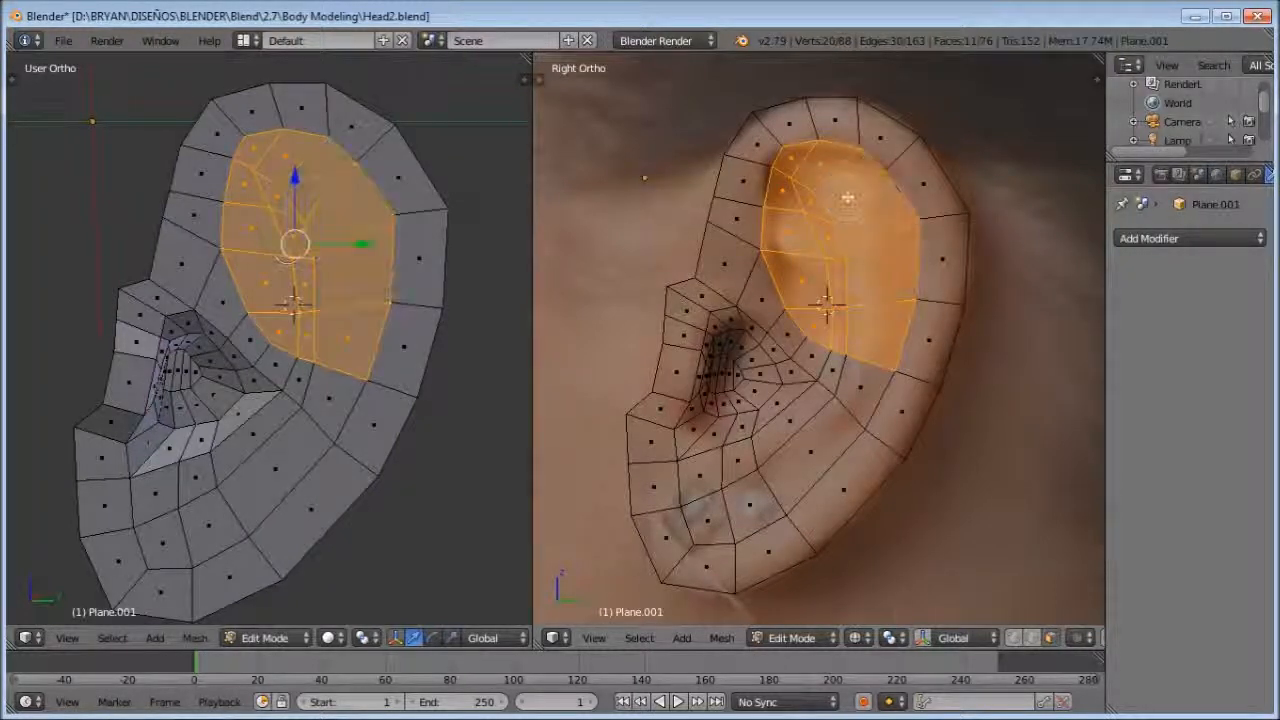
{"action": "key", "text": "e"}
{"action": "right_click", "coordinate": [314, 248]}
{"action": "middle_click_drag", "start_coordinate": [329, 260], "coordinate": [343, 297]}
{"action": "left_click_drag", "start_coordinate": [307, 259], "coordinate": [294, 250]}
Step: Recess the extruded upper ear faces with Shrink/Fatten and scale them down slightly
{"action": "middle_click_drag", "start_coordinate": [294, 250], "coordinate": [400, 245]}
{"action": "key", "text": "alt+s"}
{"action": "left_click", "coordinate": [428, 249]}
{"action": "key", "text": "s"}
{"action": "left_click", "coordinate": [450, 274]}
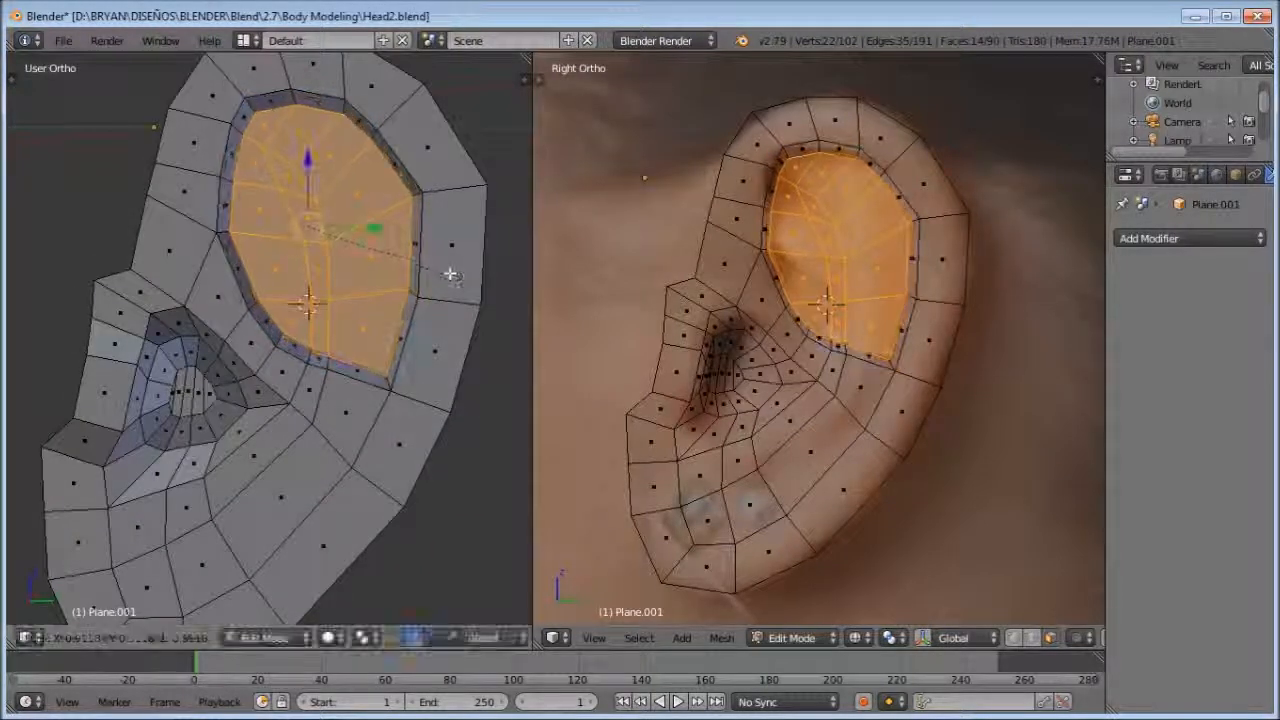
{"action": "key", "text": "a"}
Step: Knife-cut an edge line from the upper hollow's lower corner along the inner rim to the earlobe, and shift its lobe end in vertex selection
{"action": "scroll", "coordinate": [953, 279], "scroll_direction": "down", "scroll_amount": 1}
{"action": "middle_click_drag", "start_coordinate": [915, 333], "coordinate": [931, 251], "text": "shift"}
{"action": "scroll", "coordinate": [852, 312], "scroll_direction": "up", "scroll_amount": 1}
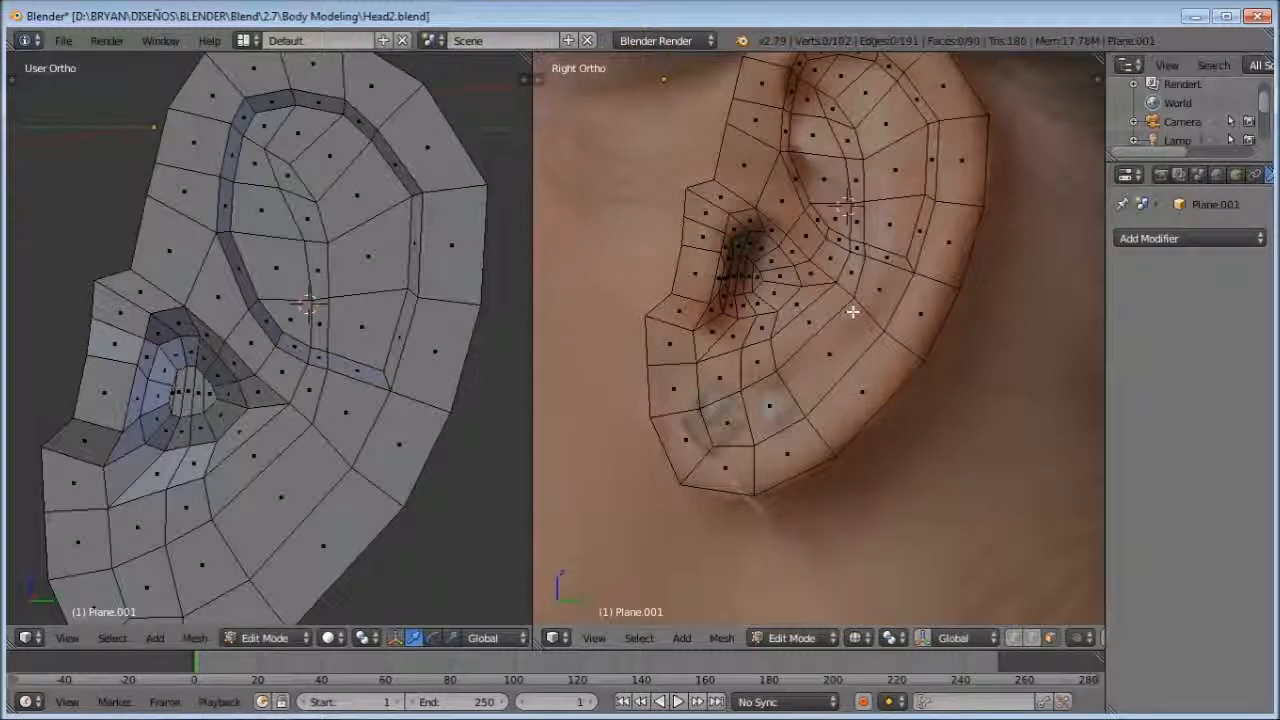
{"action": "middle_click_drag", "start_coordinate": [893, 308], "coordinate": [862, 330], "text": "shift"}
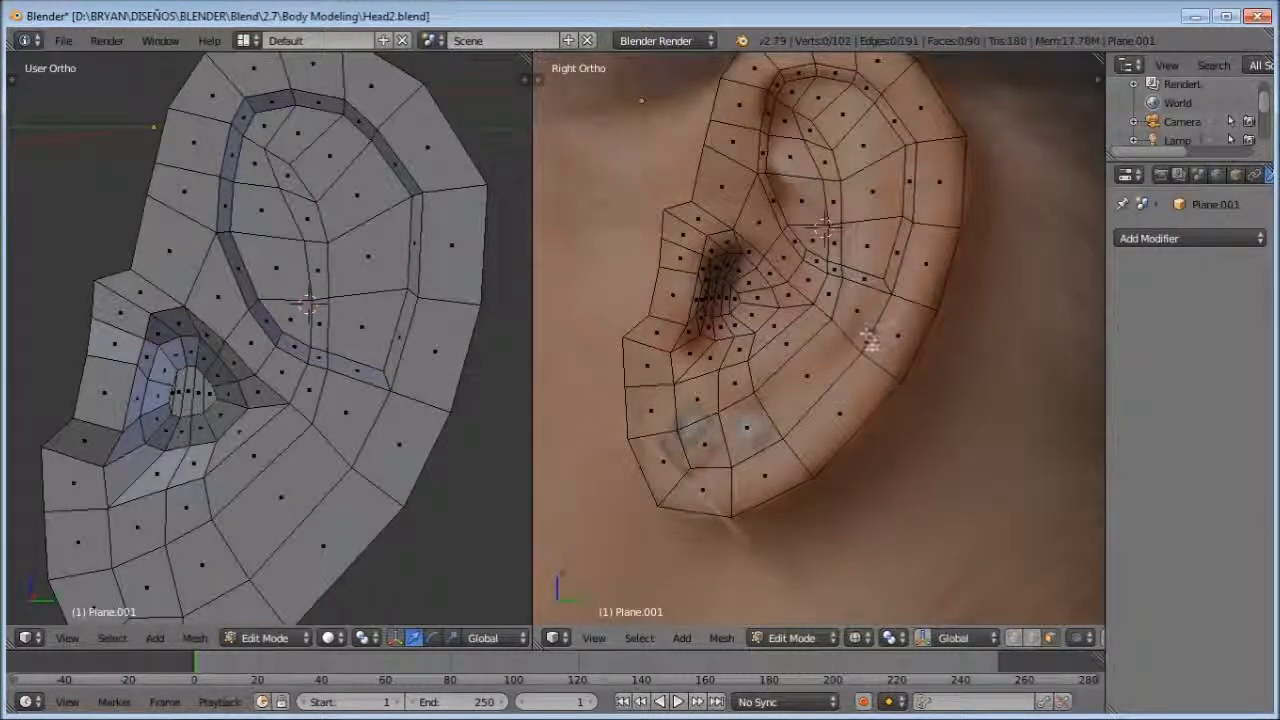
{"action": "key", "text": "k"}
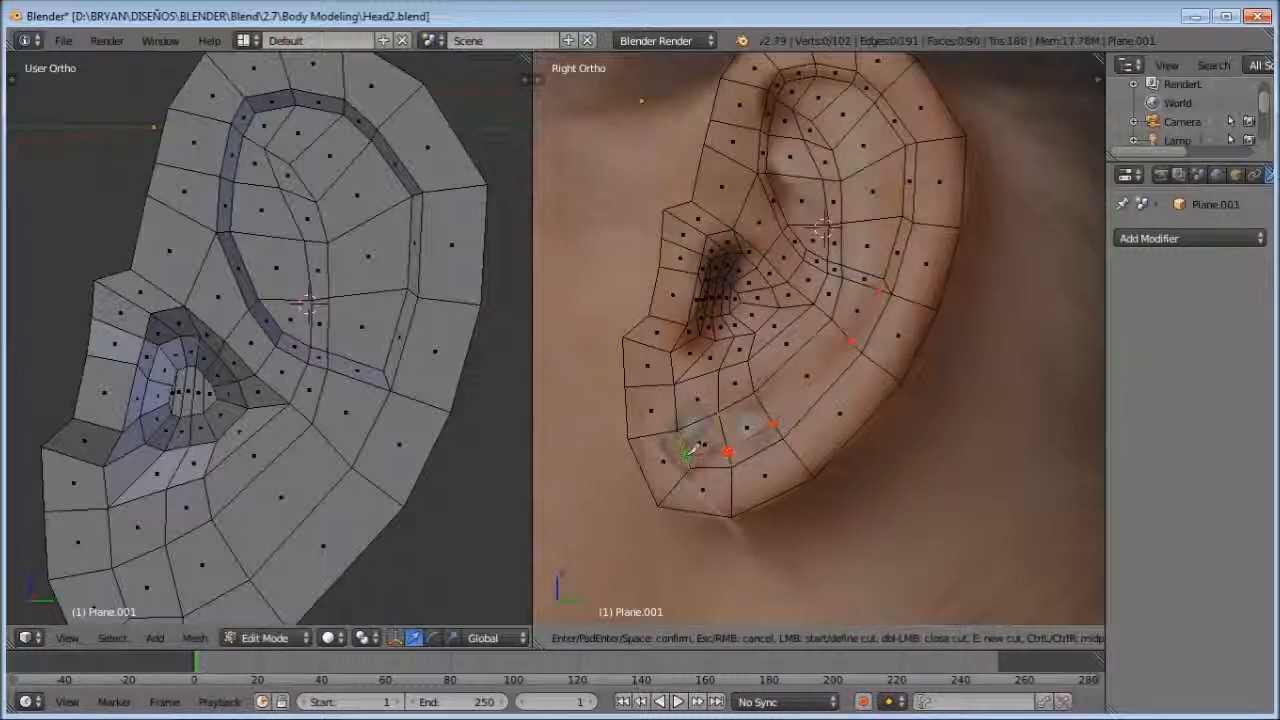
{"action": "left_click", "coordinate": [647, 478]}
{"action": "key", "text": "Return"}
{"action": "key", "text": "ctrl+Tab"}
{"action": "left_click", "coordinate": [817, 286]}
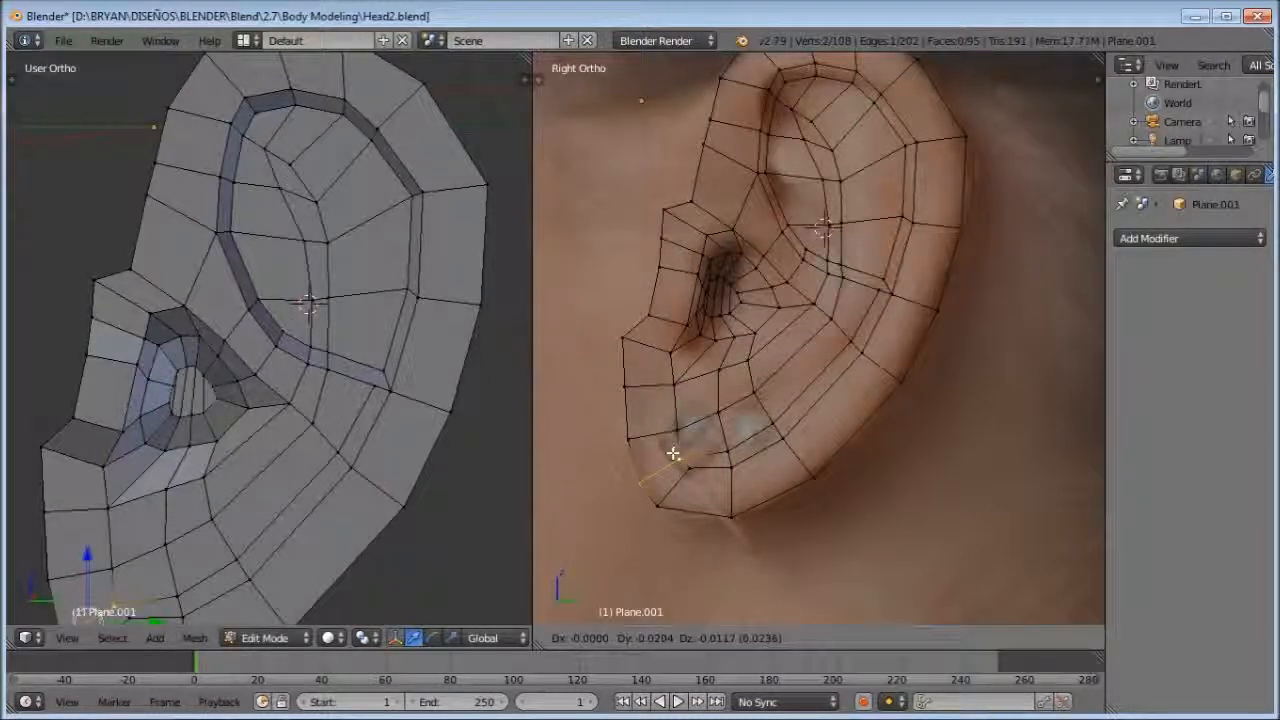
Step: Knife-cut a line across the outer rim from the upper hollow's lower corner to the ear's outer edge
{"action": "scroll", "coordinate": [830, 371], "scroll_direction": "up", "scroll_amount": 2}
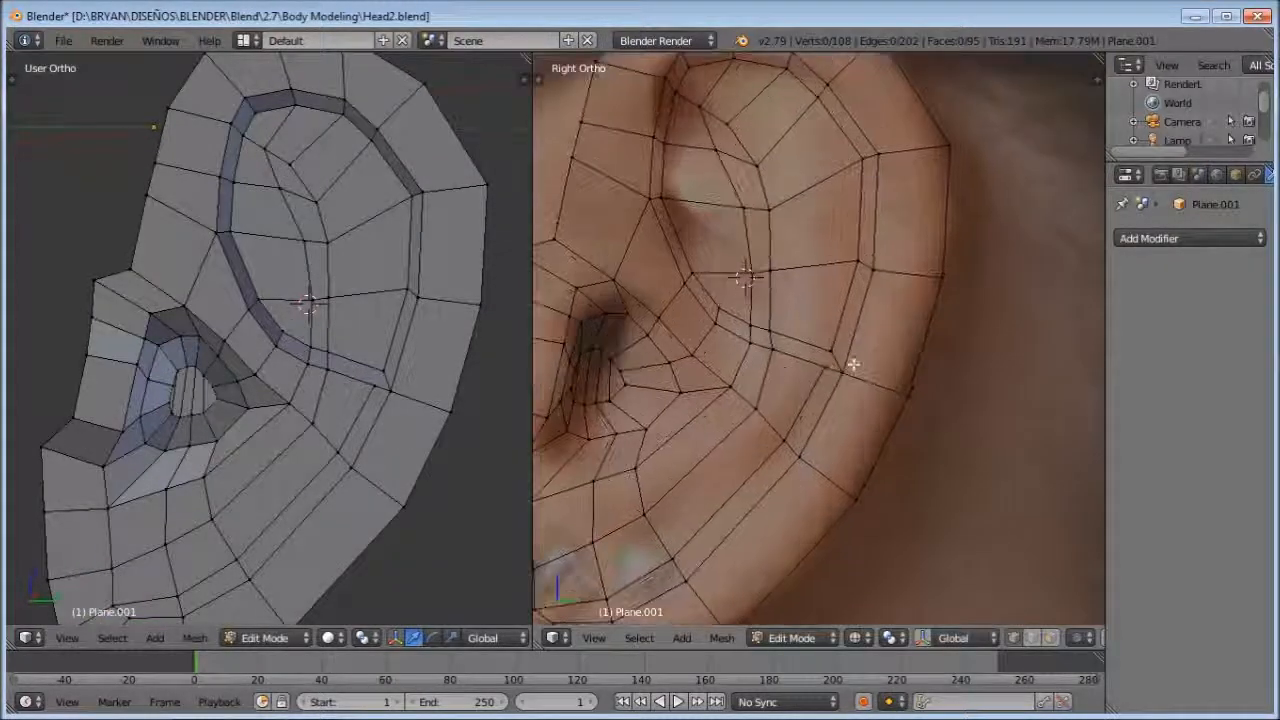
{"action": "key", "text": "k"}
{"action": "left_click", "coordinate": [907, 343]}
{"action": "key", "text": "Return"}
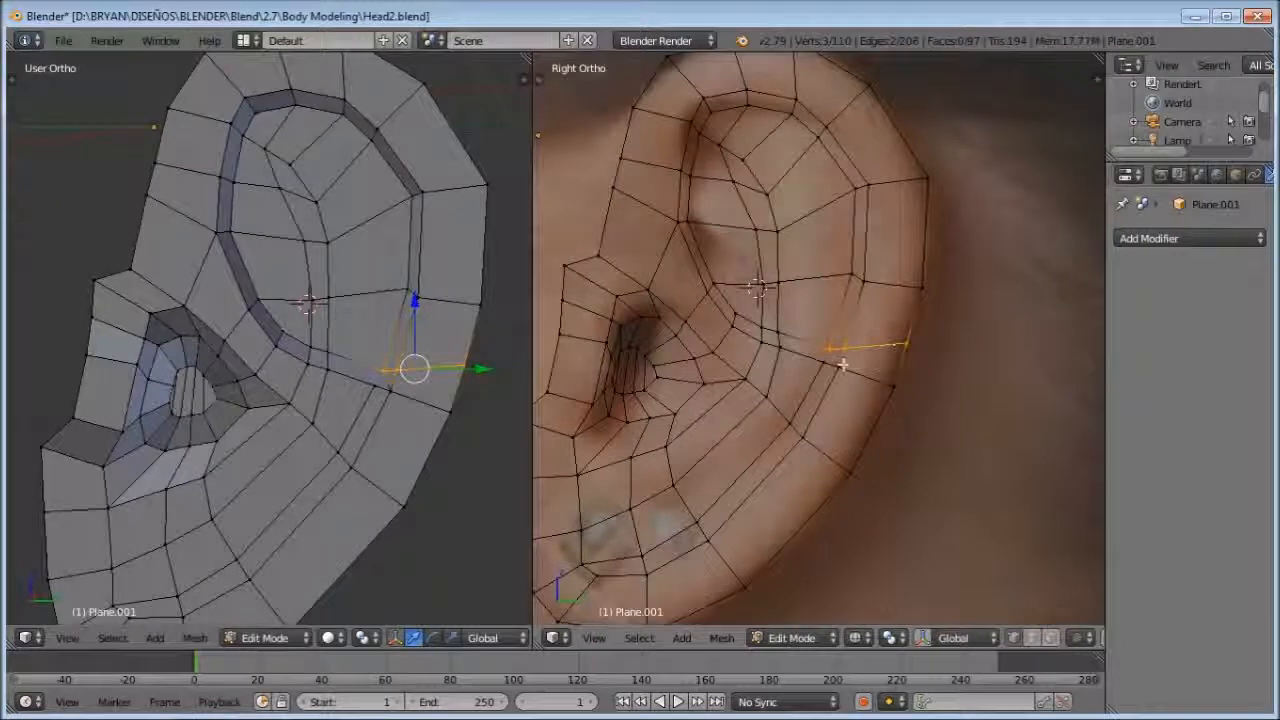
Step: Knife-cut a short connecting edge at the lower corner of the upper hollow's border
{"action": "key", "text": "a"}
{"action": "scroll", "coordinate": [841, 359], "scroll_direction": "up", "scroll_amount": 2}
{"action": "key", "text": "k"}
{"action": "left_click", "coordinate": [834, 353]}
{"action": "left_click", "coordinate": [826, 373]}
{"action": "key", "text": "Return"}
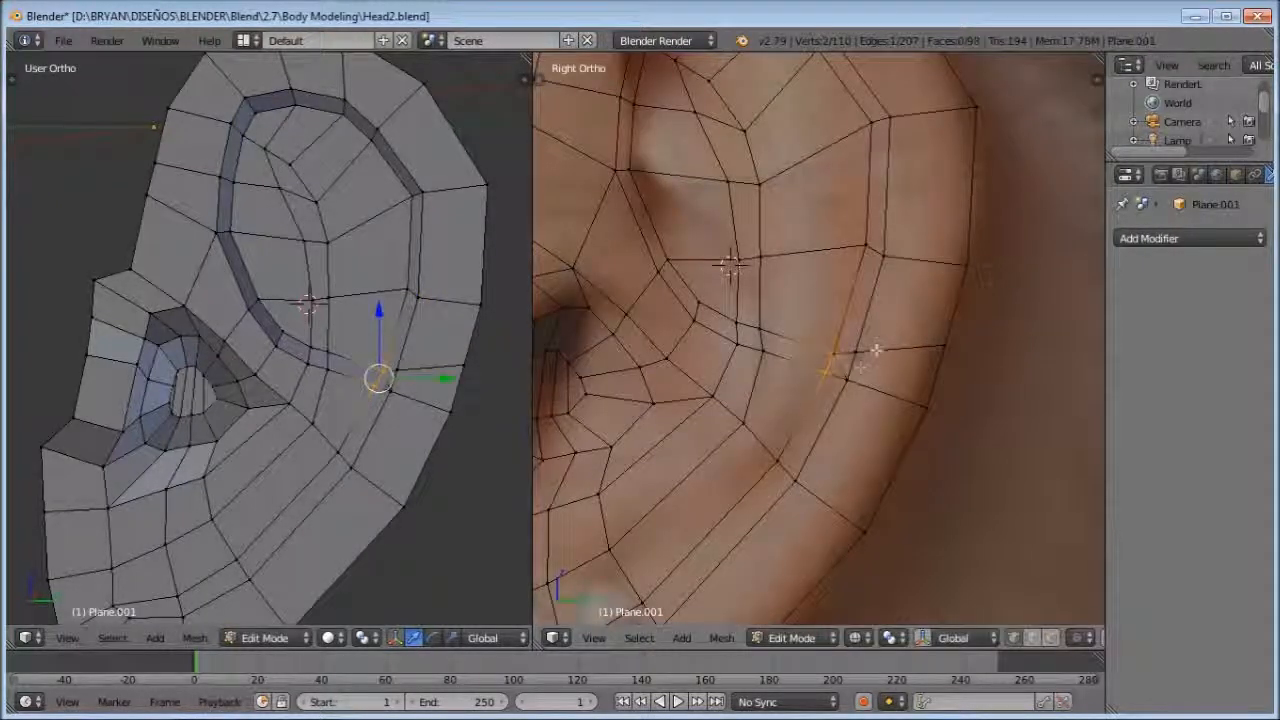
Step: Switch to edge selection and dissolve the leftover short edge beside the new cuts
{"action": "key", "text": "a"}
{"action": "key", "text": "ctrl+Tab"}
{"action": "left_click", "coordinate": [831, 377]}
{"action": "right_click", "coordinate": [843, 368]}
{"action": "key", "text": "x"}
{"action": "left_click", "coordinate": [790, 587]}
Step: Move the cross edges of the outer rim beside the new cut to even out the face spacing
{"action": "right_click", "coordinate": [858, 386]}
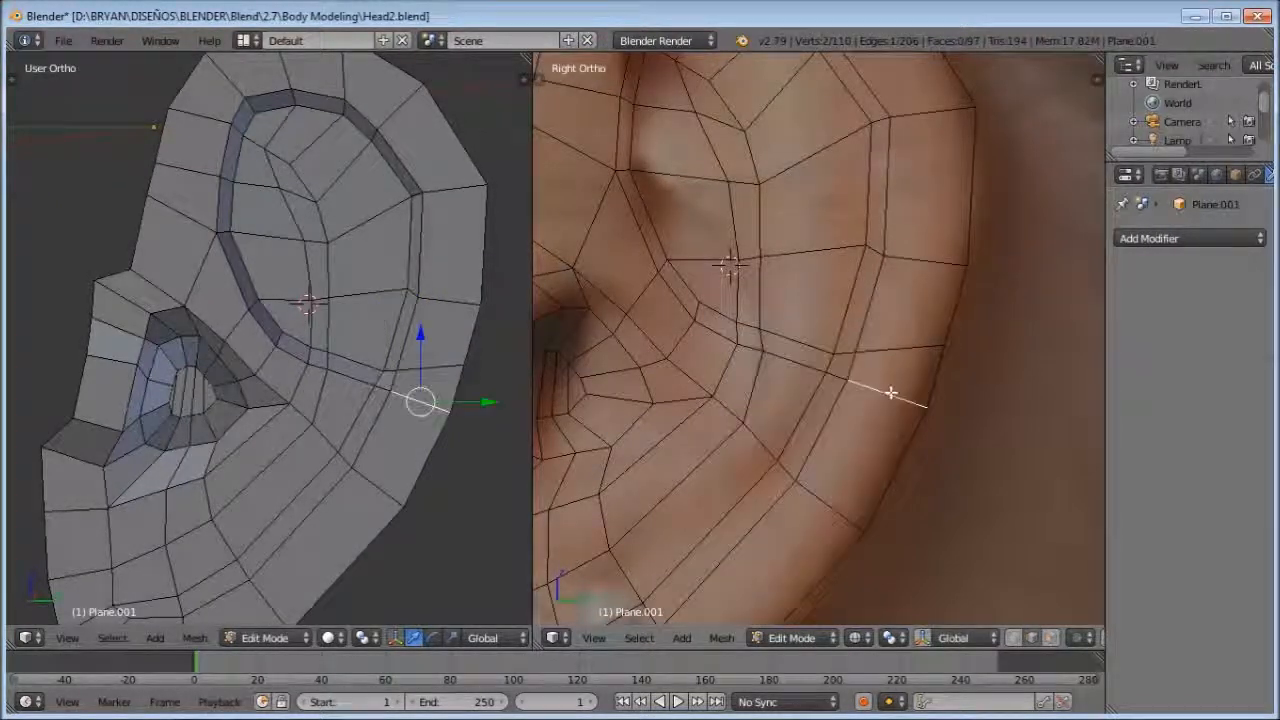
{"action": "key", "text": "g"}
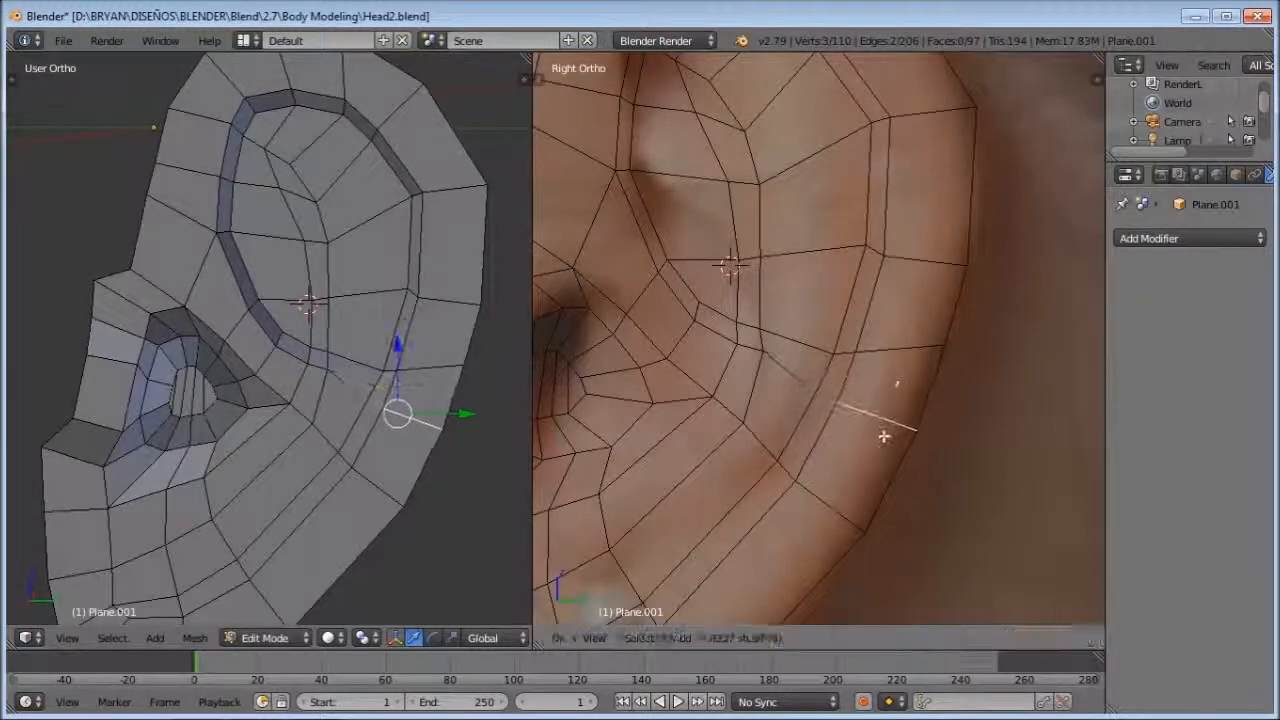
{"action": "left_click", "coordinate": [859, 330]}
{"action": "key", "text": "a"}
Step: Select the cut's edges along the lower inner rim and move them along X to sink a groove
{"action": "scroll", "coordinate": [862, 335], "scroll_direction": "down", "scroll_amount": 2}
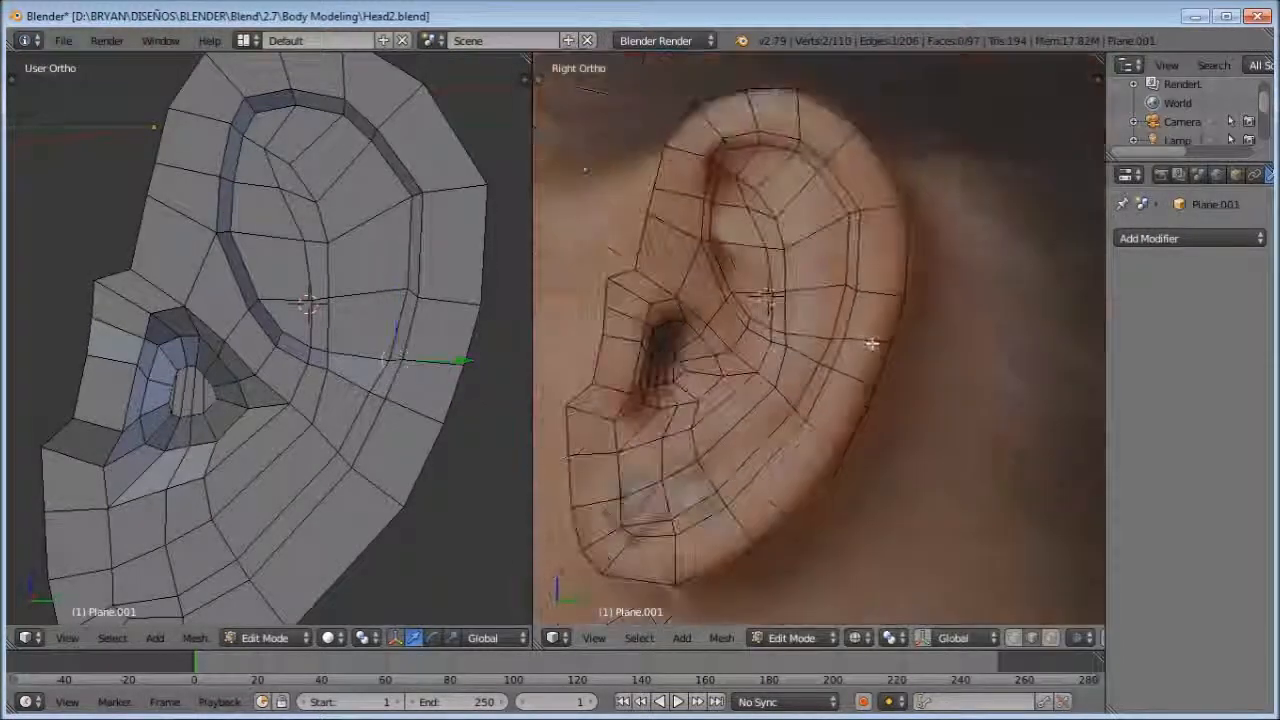
{"action": "middle_click_drag", "start_coordinate": [828, 363], "coordinate": [829, 376], "text": "shift"}
{"action": "right_click", "coordinate": [829, 376]}
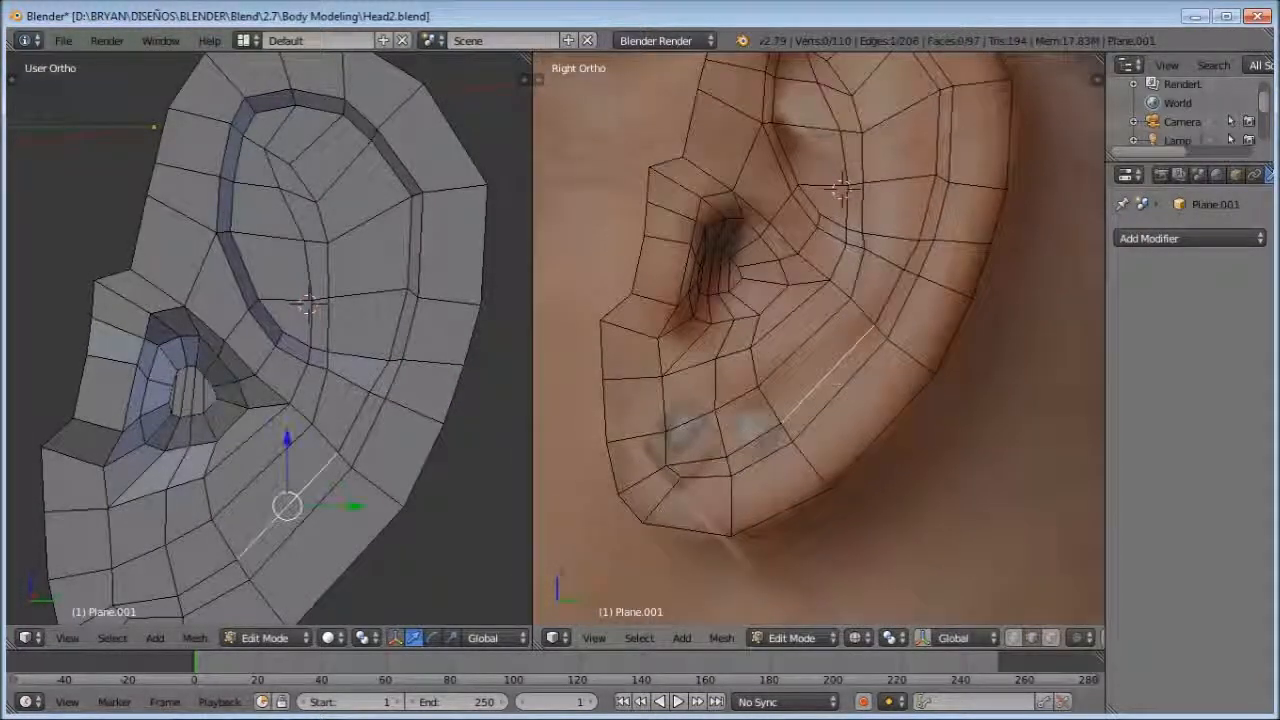
{"action": "right_click", "coordinate": [892, 291], "text": "shift"}
{"action": "middle_click_drag", "start_coordinate": [320, 470], "coordinate": [309, 378]}
{"action": "key", "text": "g"}
{"action": "key", "text": "x"}
{"action": "left_click", "coordinate": [319, 450]}
{"action": "right_click", "coordinate": [394, 300]}
{"action": "mouse_move", "coordinate": [394, 300]}
{"action": "middle_mouse_down"}
{"action": "mouse_move", "coordinate": [428, 268]}
{"action": "mouse_move", "coordinate": [378, 308]}
{"action": "middle_mouse_up"}
{"action": "scroll", "coordinate": [900, 251], "scroll_direction": "down", "scroll_amount": 1}
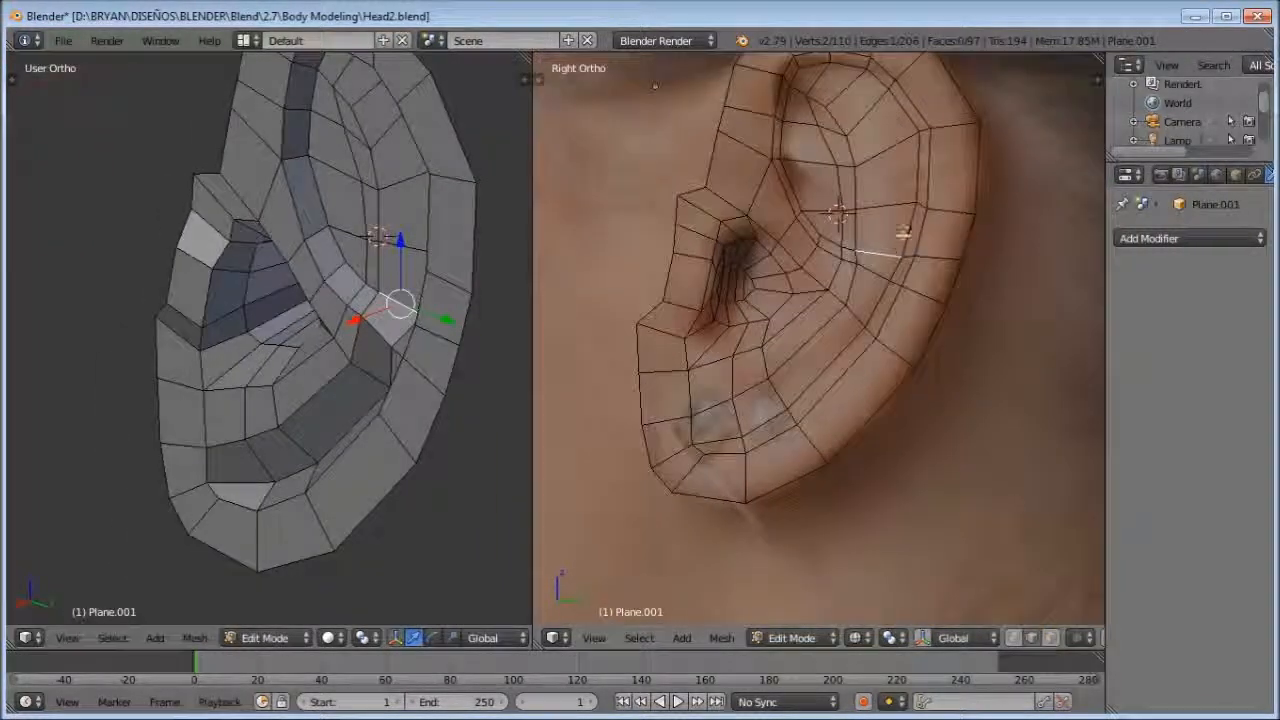
{"action": "key", "text": "ctrl+Tab"}
{"action": "left_click", "coordinate": [886, 251]}
{"action": "middle_click_drag", "start_coordinate": [370, 340], "coordinate": [424, 311]}
Step: Select the band of upper inner ear faces in face selection, and try a loop cut across the lower ear
{"action": "key", "text": "ctrl+Tab"}
{"action": "left_click", "coordinate": [400, 383]}
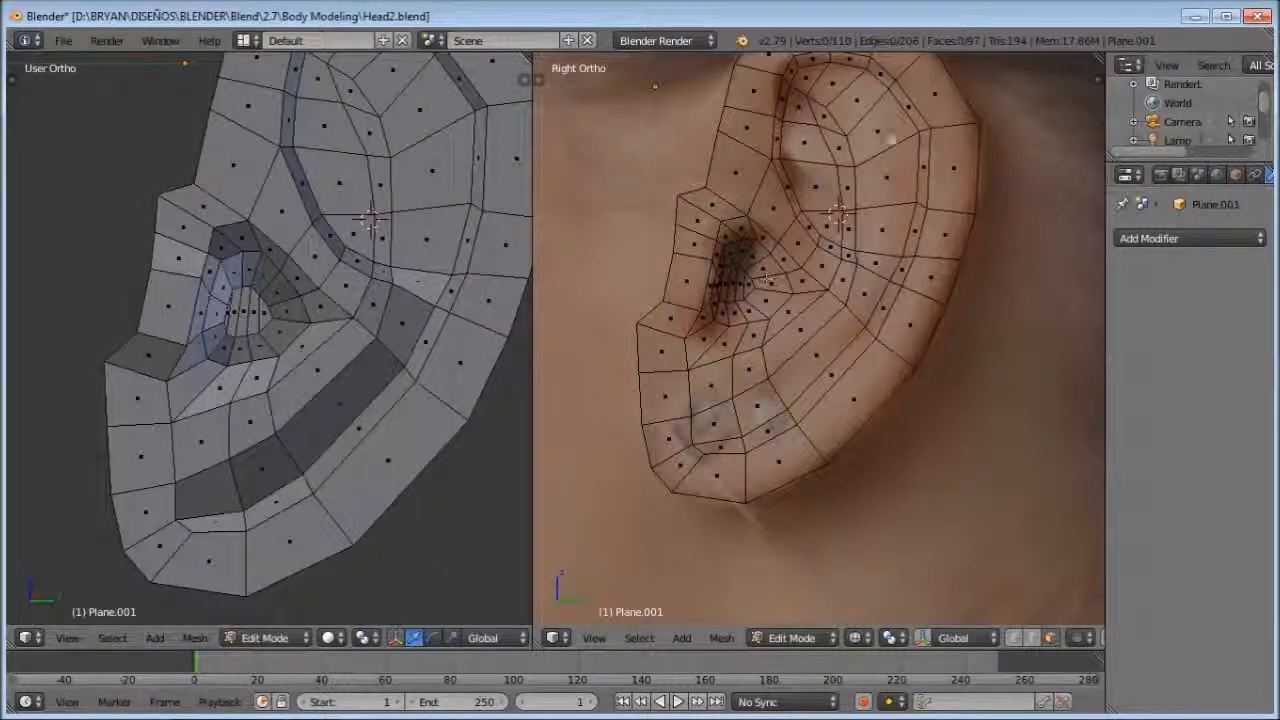
{"action": "right_click", "coordinate": [831, 82], "text": "shift"}
{"action": "right_click", "coordinate": [856, 101], "text": "shift"}
{"action": "right_click", "coordinate": [876, 132], "text": "shift"}
{"action": "right_click", "coordinate": [884, 177], "text": "shift"}
{"action": "right_click", "coordinate": [874, 223], "text": "shift"}
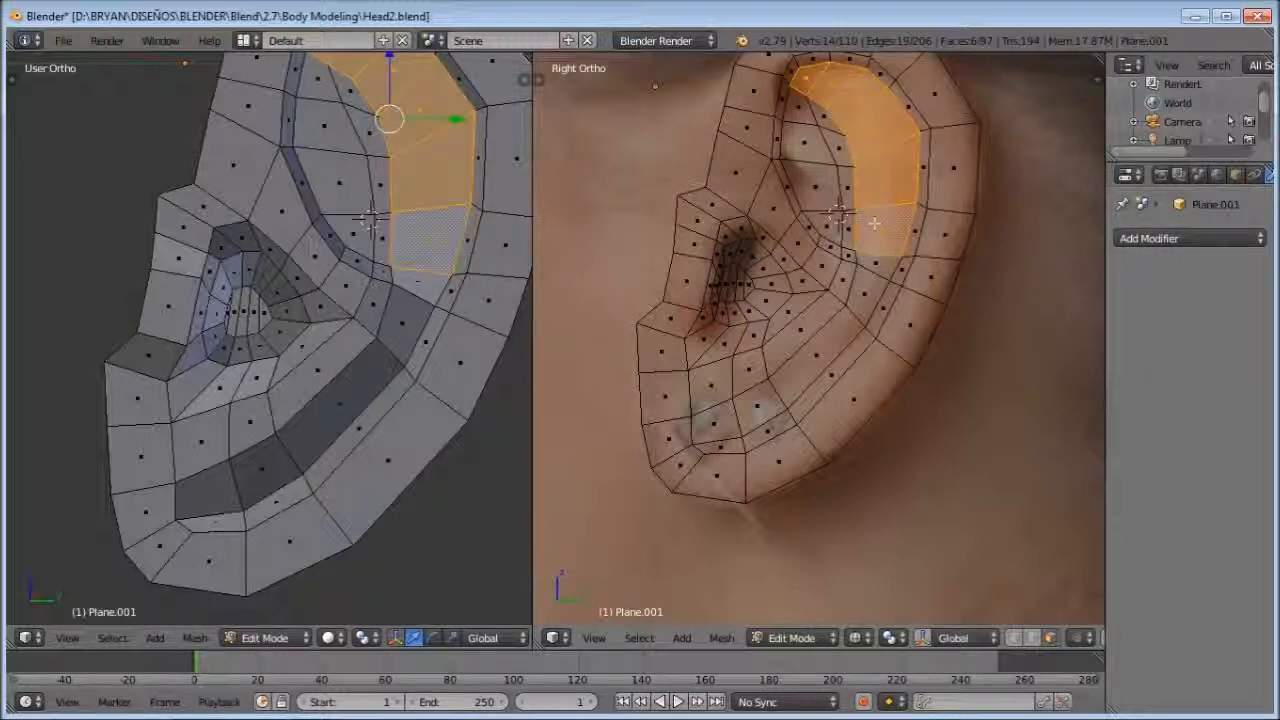
{"action": "key", "text": "ctrl+r"}
{"action": "left_click", "coordinate": [822, 348]}
{"action": "right_click", "coordinate": [823, 353]}
{"action": "key", "text": "ctrl+z"}
Step: Select the faces closing the deep end of the ear canal and delete them
{"action": "key", "text": "ctrl+Tab"}
{"action": "left_click", "coordinate": [770, 316]}
{"action": "scroll", "coordinate": [720, 280], "scroll_direction": "up", "scroll_amount": 3}
{"action": "middle_click_drag", "start_coordinate": [676, 261], "coordinate": [752, 278], "text": "shift"}
{"action": "right_click", "coordinate": [728, 262]}
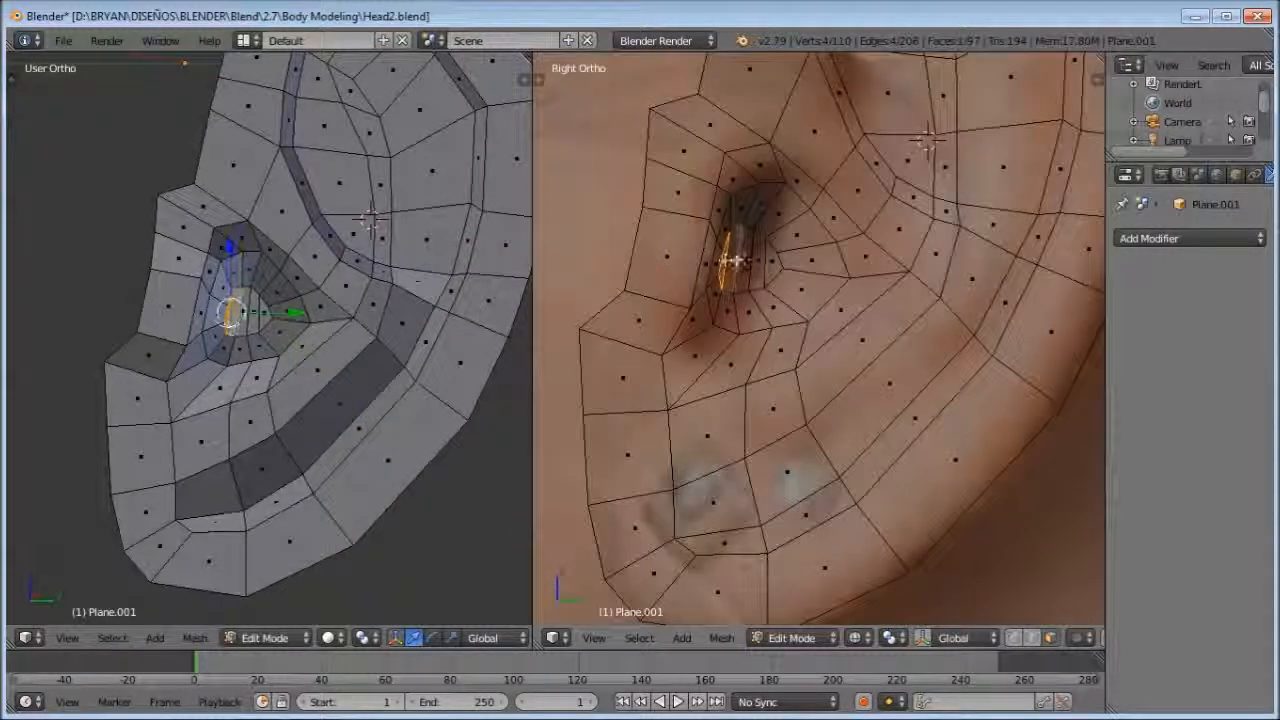
{"action": "key", "text": "x"}
{"action": "left_click", "coordinate": [729, 134]}
{"action": "scroll", "coordinate": [765, 275], "scroll_direction": "down", "scroll_amount": 3}
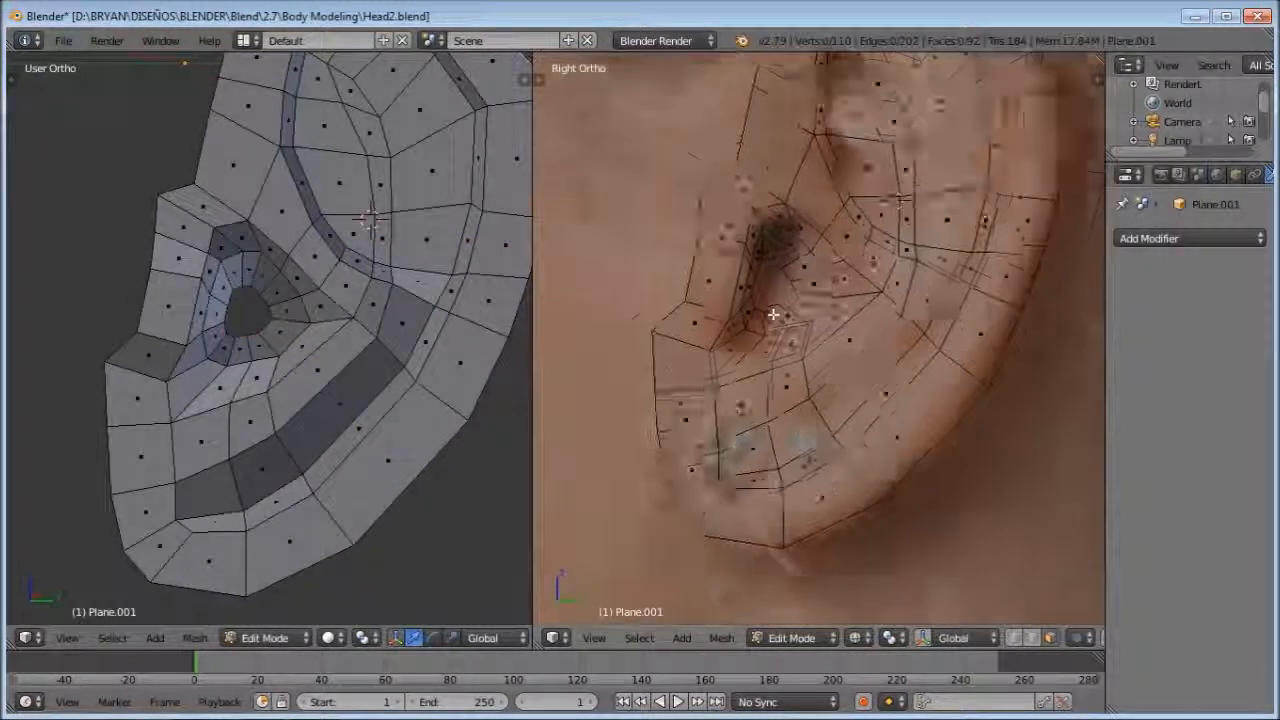
Step: Insert a centred loop cut across the lower ear faces and return to face selection
{"action": "key", "text": "ctrl+r"}
{"action": "left_click", "coordinate": [863, 347]}
{"action": "right_click", "coordinate": [864, 346]}
{"action": "scroll", "coordinate": [886, 309], "scroll_direction": "down", "scroll_amount": 1}
{"action": "key", "text": "ctrl+Tab"}
{"action": "left_click", "coordinate": [903, 281]}
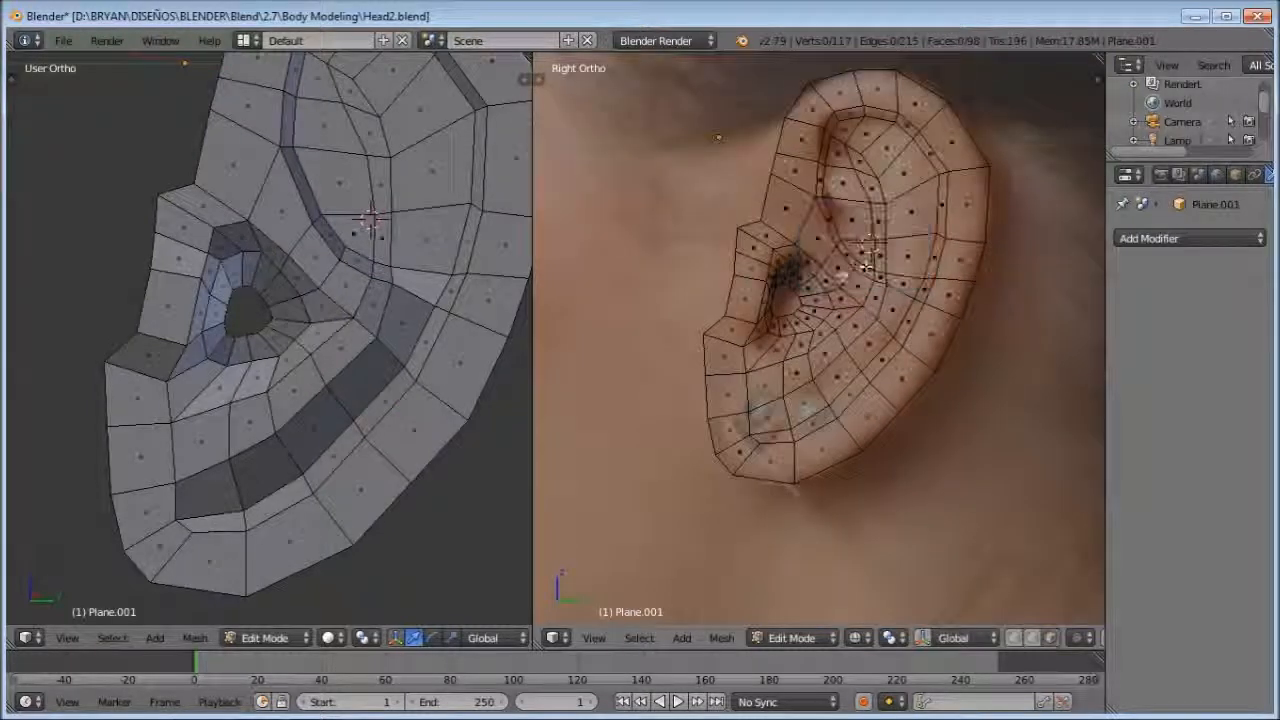
Step: Select the band of faces curving from the top of the upper hollow down into the lower groove
{"action": "right_click", "coordinate": [880, 154], "text": "shift"}
{"action": "right_click", "coordinate": [901, 177], "text": "shift"}
{"action": "right_click", "coordinate": [911, 207], "text": "shift"}
{"action": "right_click", "coordinate": [908, 255], "text": "shift"}
{"action": "right_click", "coordinate": [903, 285], "text": "shift"}
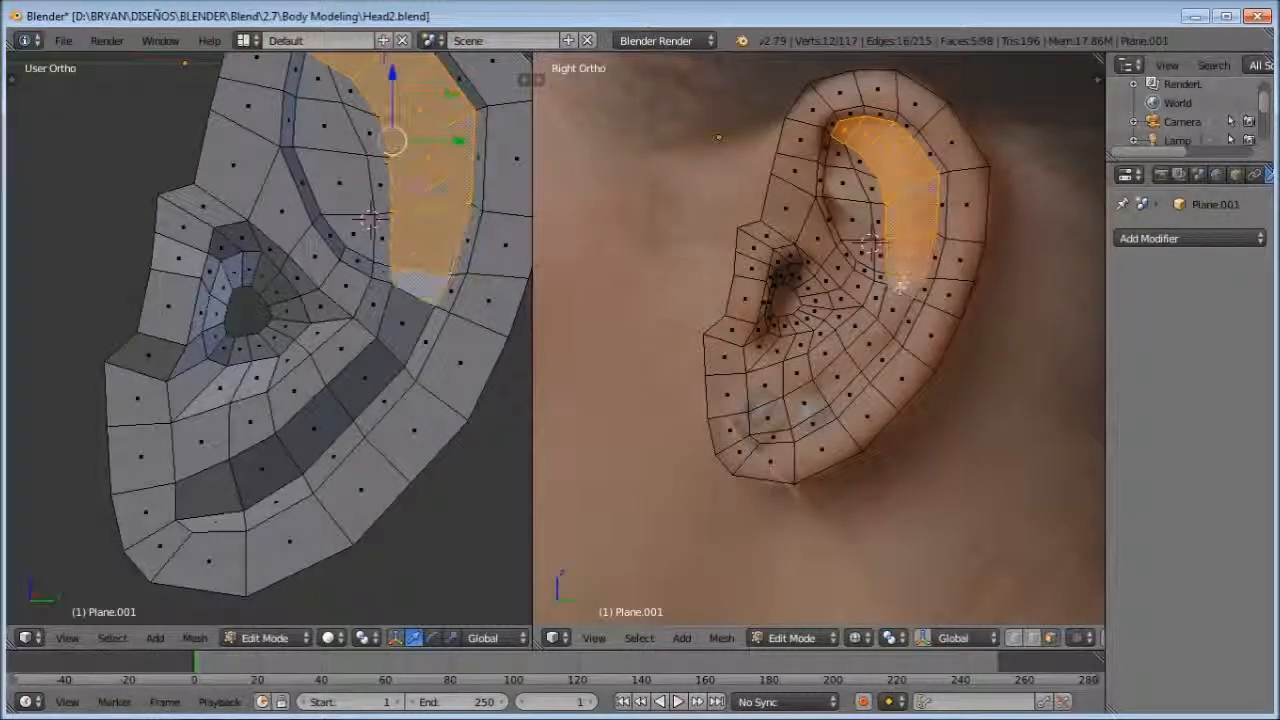
{"action": "right_click", "coordinate": [892, 312], "text": "shift"}
{"action": "right_click", "coordinate": [871, 343], "text": "shift"}
Step: Extrude the selected band of inner ear faces and scale it down slightly
{"action": "middle_click_drag", "start_coordinate": [445, 318], "coordinate": [328, 332]}
{"action": "key", "text": "e"}
{"action": "left_click", "coordinate": [377, 303]}
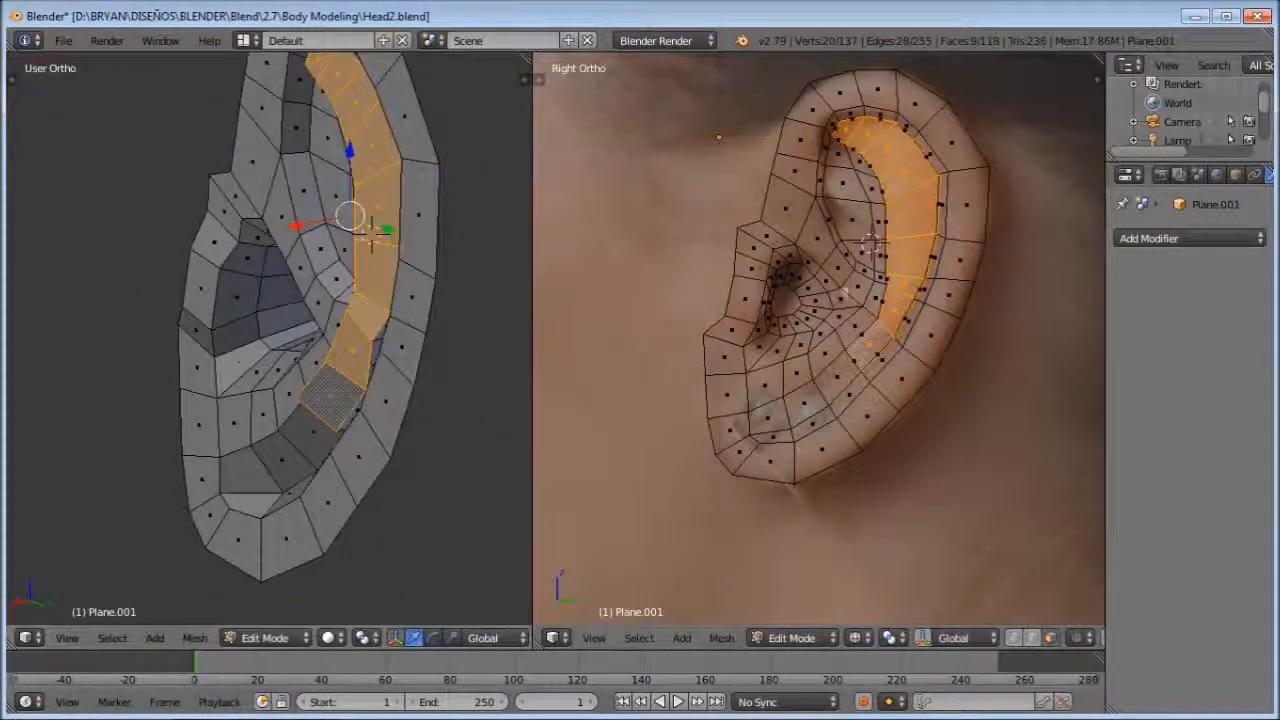
{"action": "key", "text": "s"}
{"action": "left_click", "coordinate": [970, 284]}
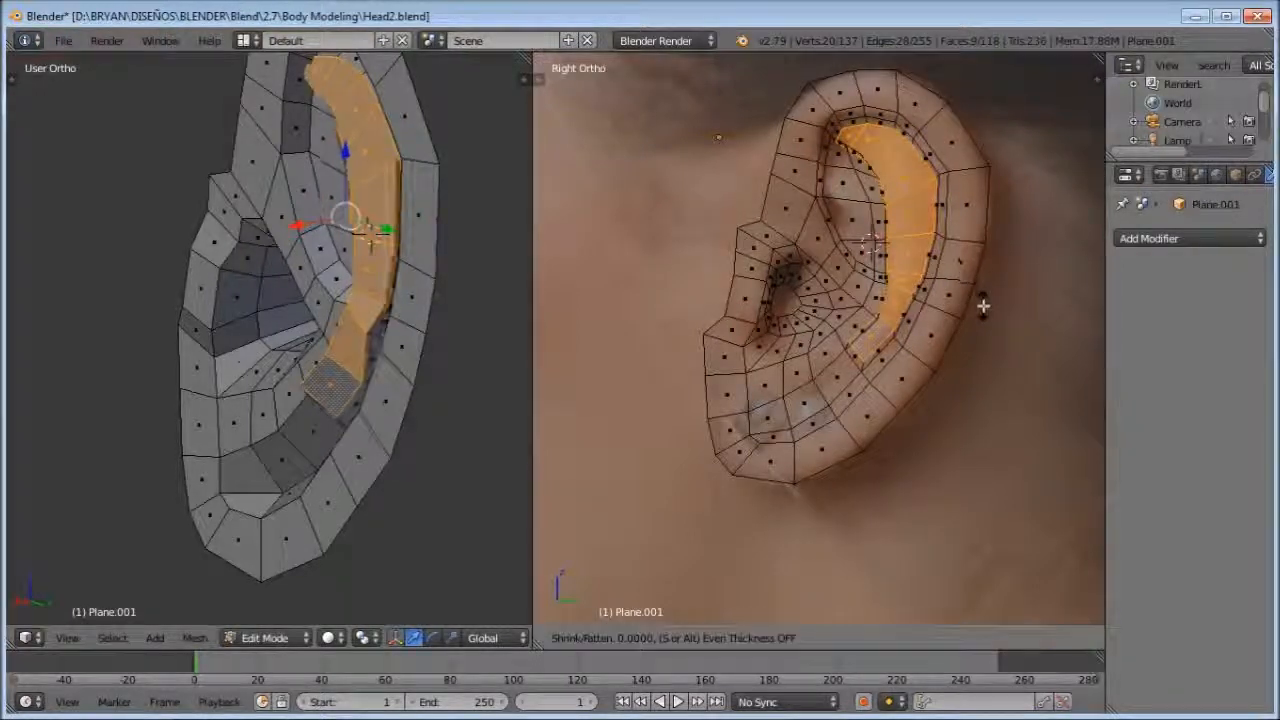
{"action": "scroll", "coordinate": [980, 303], "scroll_direction": "down", "scroll_amount": 2}
{"action": "key", "text": "alt+s"}
{"action": "right_click", "coordinate": [946, 311]}
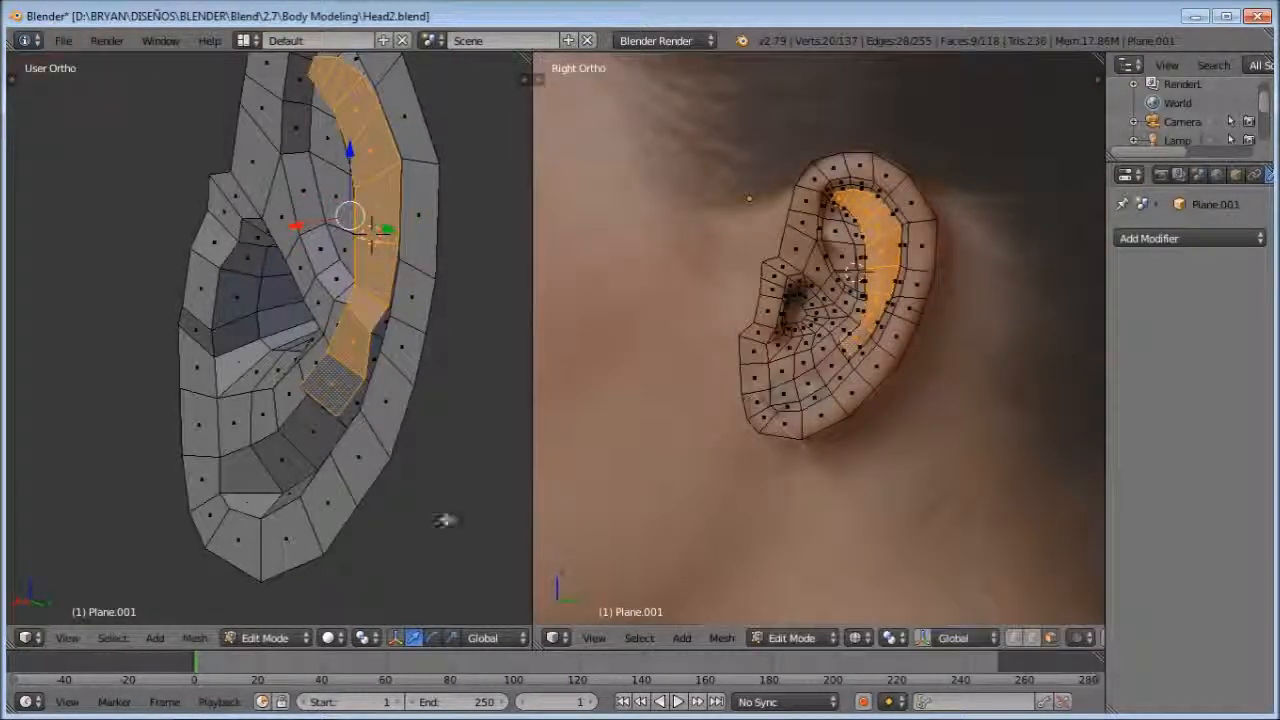
Step: Set the pivot point to Bounding Box Center and adjust the extruded band's depth with Shrink/Fatten
{"action": "scroll", "coordinate": [425, 515], "scroll_direction": "down", "scroll_amount": 9}
{"action": "scroll", "coordinate": [296, 423], "scroll_direction": "up", "scroll_amount": 5}
{"action": "left_click", "coordinate": [472, 645]}
{"action": "middle_click_drag", "start_coordinate": [398, 634], "coordinate": [305, 628]}
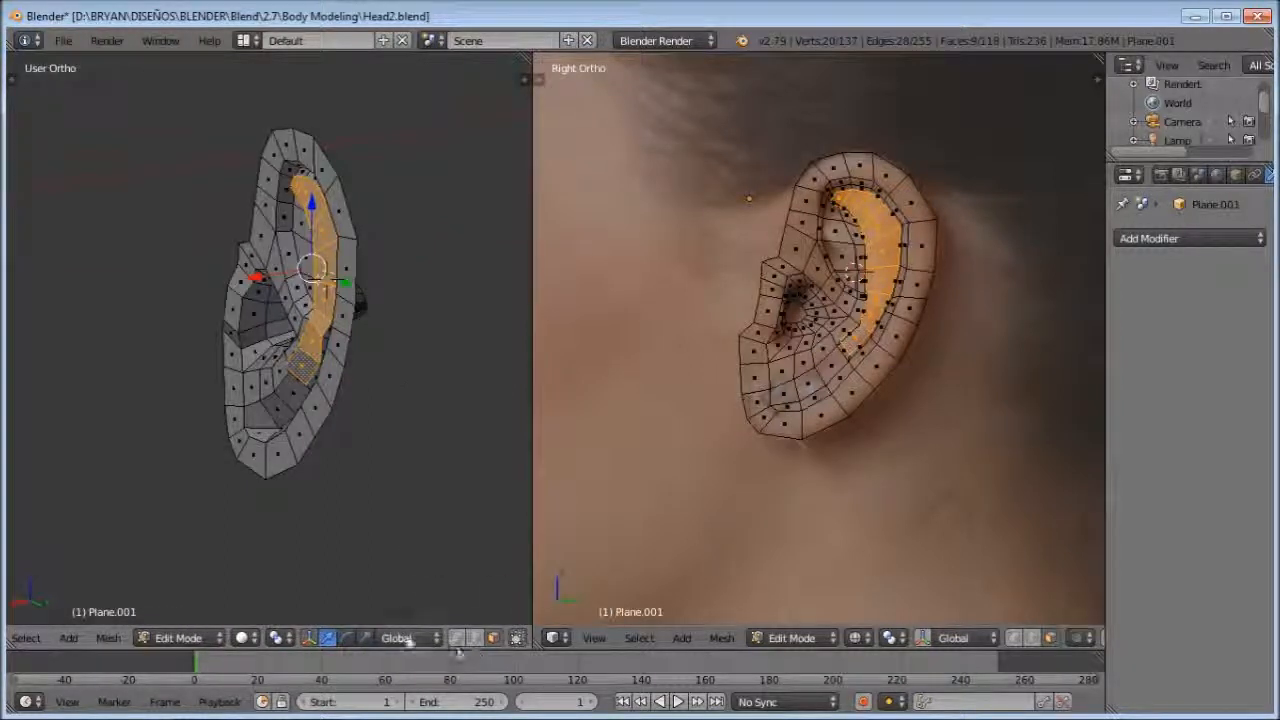
{"action": "left_click", "coordinate": [268, 637]}
{"action": "left_click", "coordinate": [291, 598]}
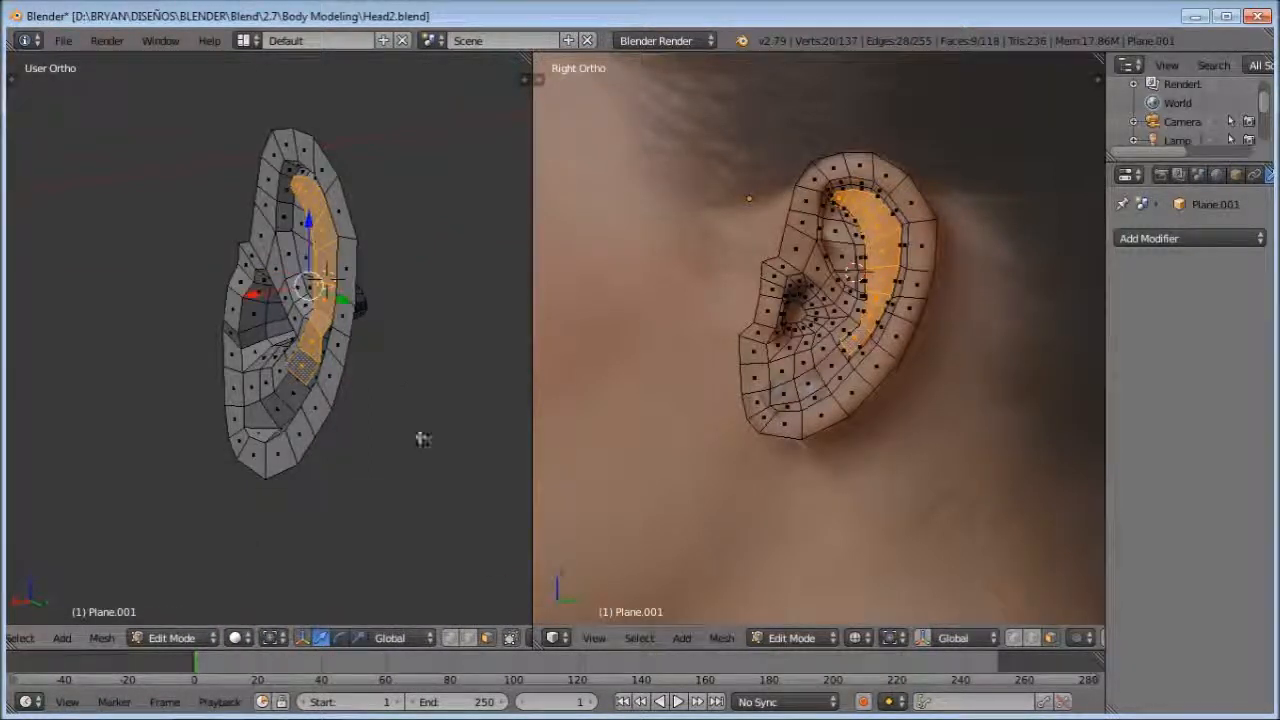
{"action": "scroll", "coordinate": [974, 329], "scroll_direction": "up", "scroll_amount": 2}
{"action": "key", "text": "alt+s"}
{"action": "left_click", "coordinate": [968, 315]}
Step: Try Shrink/Fatten on a single face of the extruded band
{"action": "right_click", "coordinate": [913, 208]}
{"action": "key", "text": "alt+s"}
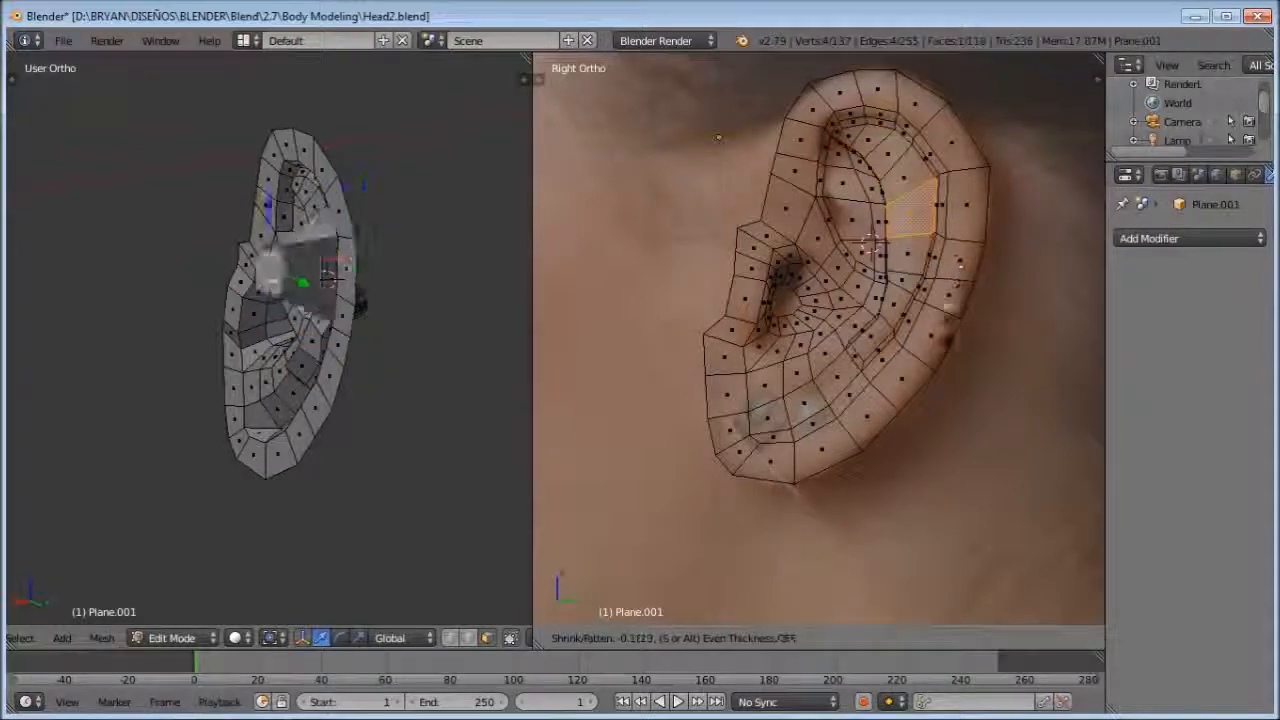
{"action": "left_click", "coordinate": [952, 339]}
{"action": "scroll", "coordinate": [950, 342], "scroll_direction": "down", "scroll_amount": 1}
Step: Select the face loop around the ear's outer rim and adjust it with Shrink/Fatten
{"action": "middle_click_drag", "start_coordinate": [385, 355], "coordinate": [466, 352]}
{"action": "right_click", "coordinate": [371, 267], "text": "alt"}
{"action": "key", "text": "alt+s"}
{"action": "left_click", "coordinate": [432, 318]}
Step: Try Shrink/Fatten on the outer rim faces with the pivot at Individual Origins, and restore the Bounding Box Center pivot
{"action": "scroll", "coordinate": [400, 350], "scroll_direction": "down", "scroll_amount": 8}
{"action": "middle_click_drag", "start_coordinate": [308, 348], "coordinate": [264, 322]}
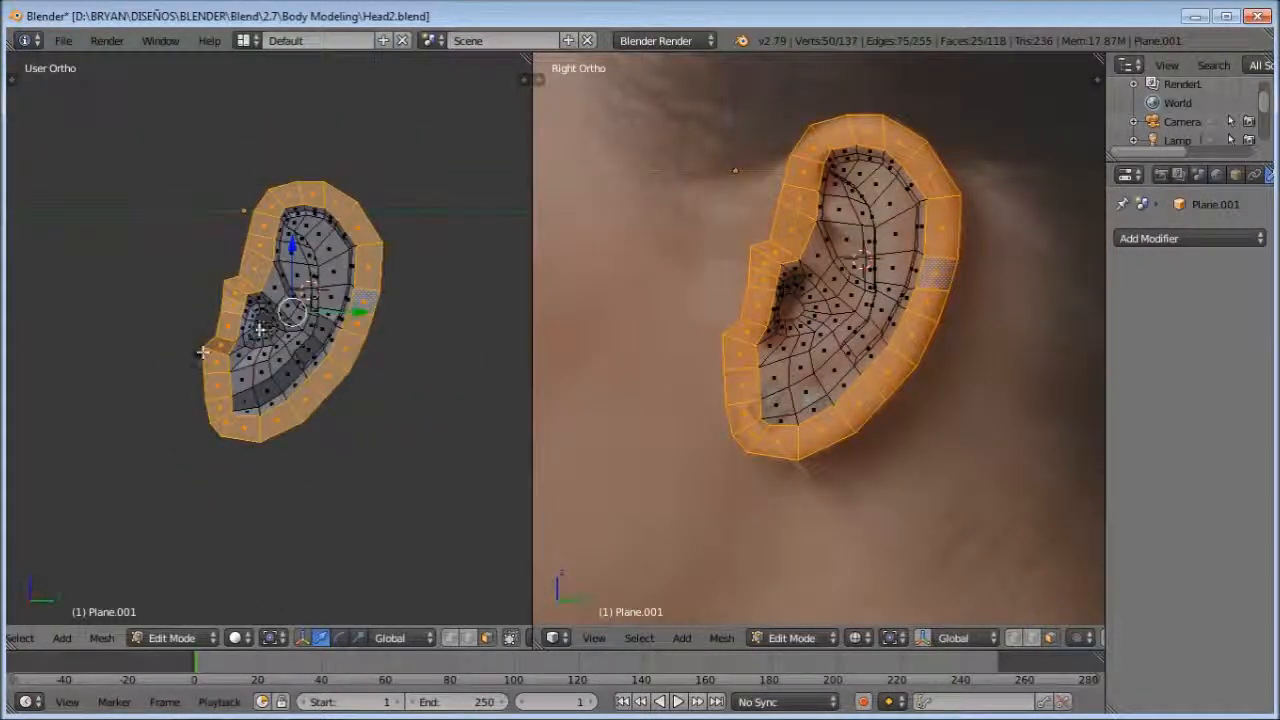
{"action": "scroll", "coordinate": [264, 321], "scroll_direction": "up", "scroll_amount": 1}
{"action": "key", "text": "KP_3"}
{"action": "scroll", "coordinate": [407, 261], "scroll_direction": "up", "scroll_amount": 1}
{"action": "left_click", "coordinate": [270, 638]}
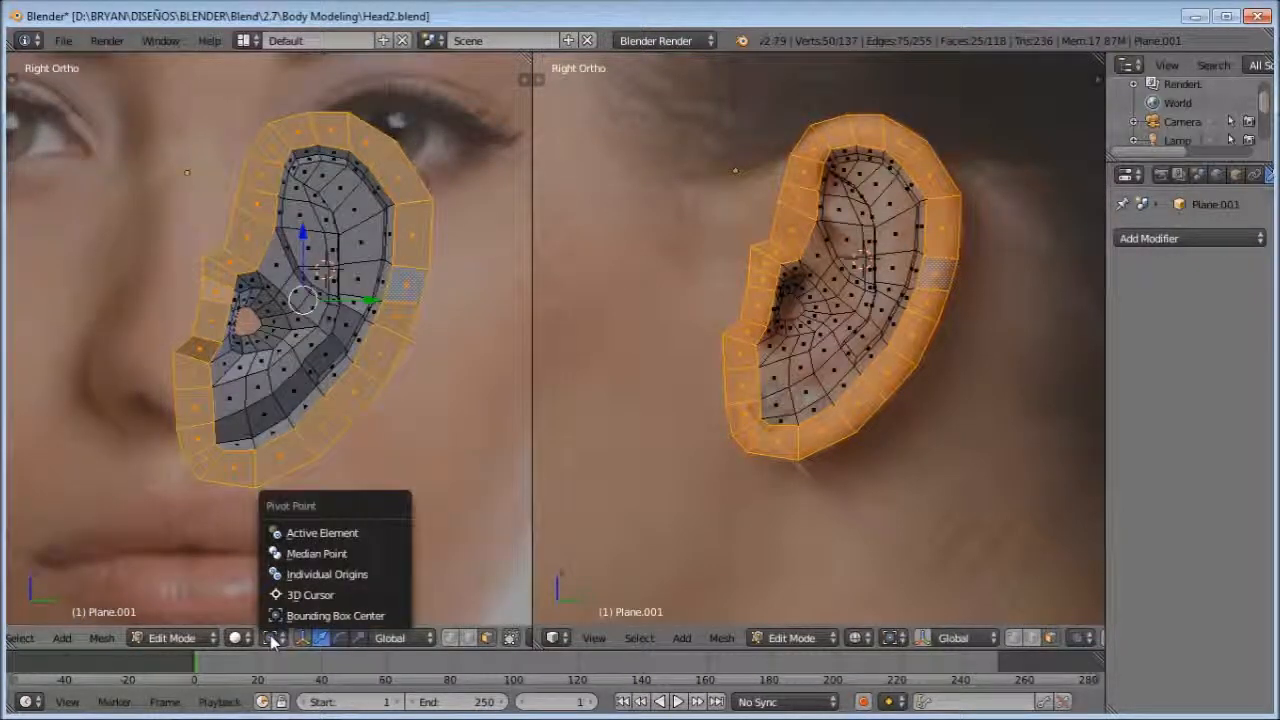
{"action": "left_click", "coordinate": [321, 576]}
{"action": "key", "text": "alt+s"}
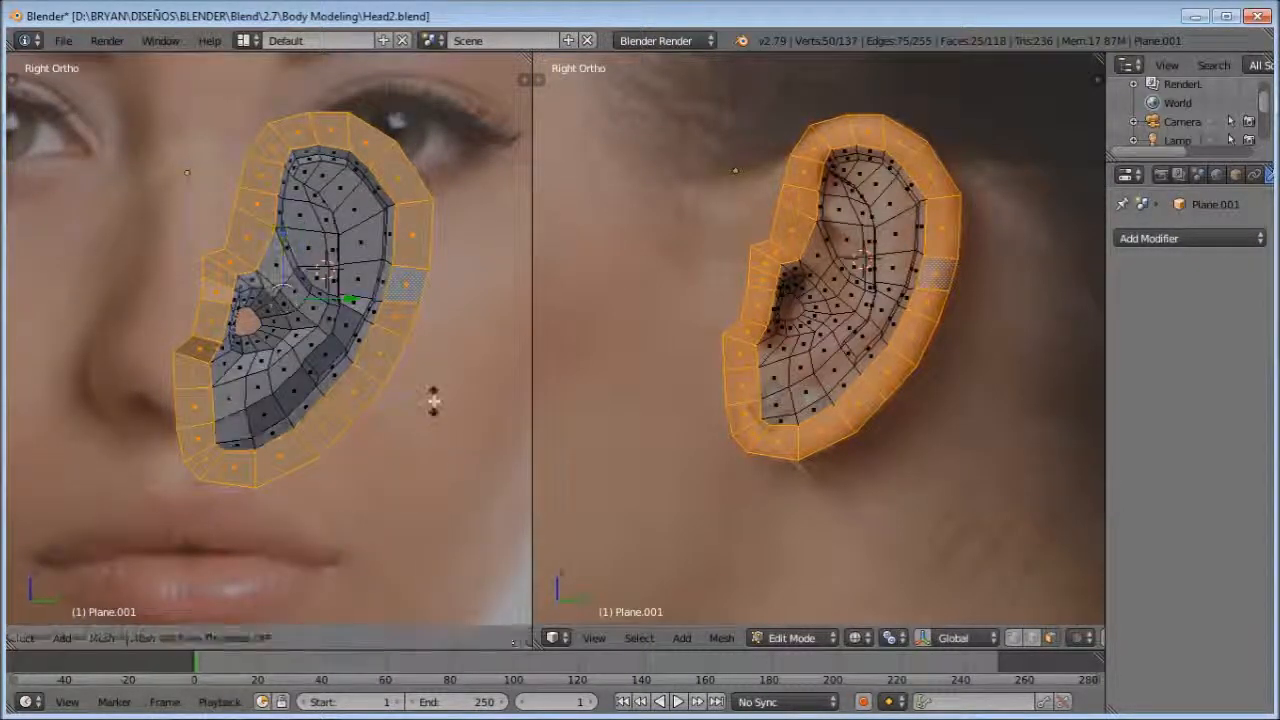
{"action": "left_click", "coordinate": [272, 638]}
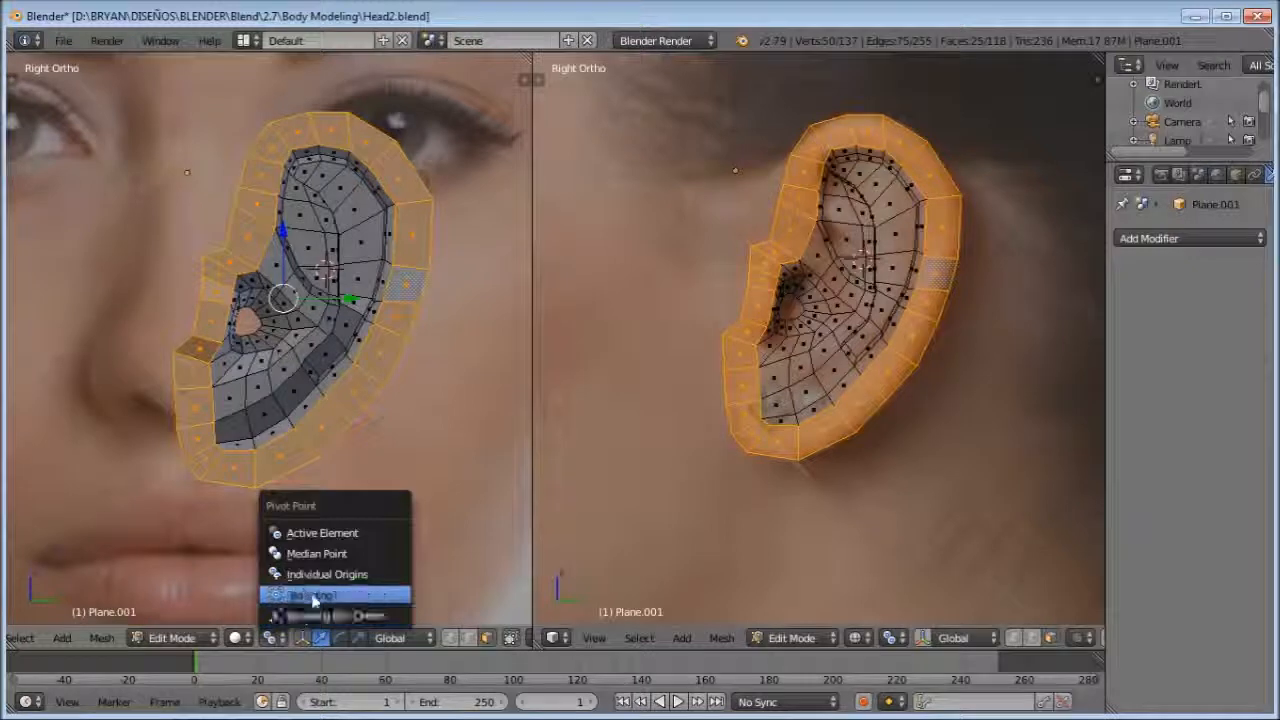
{"action": "left_click", "coordinate": [317, 615]}
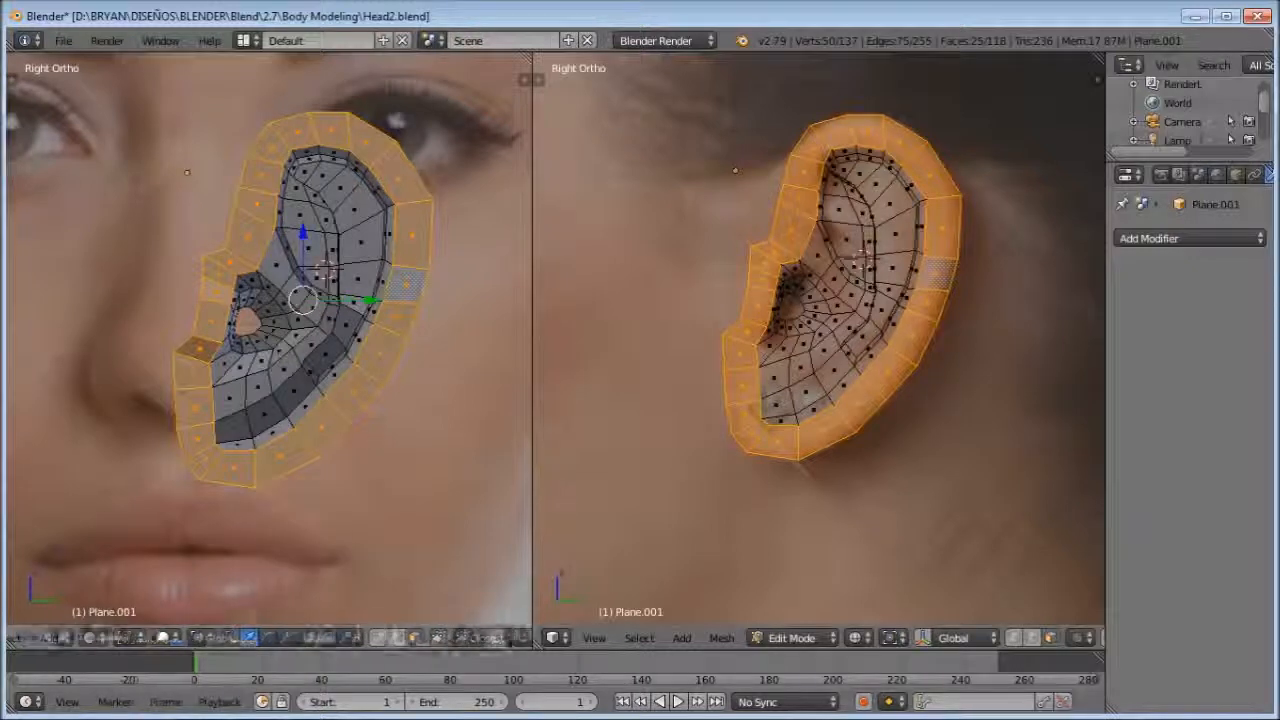